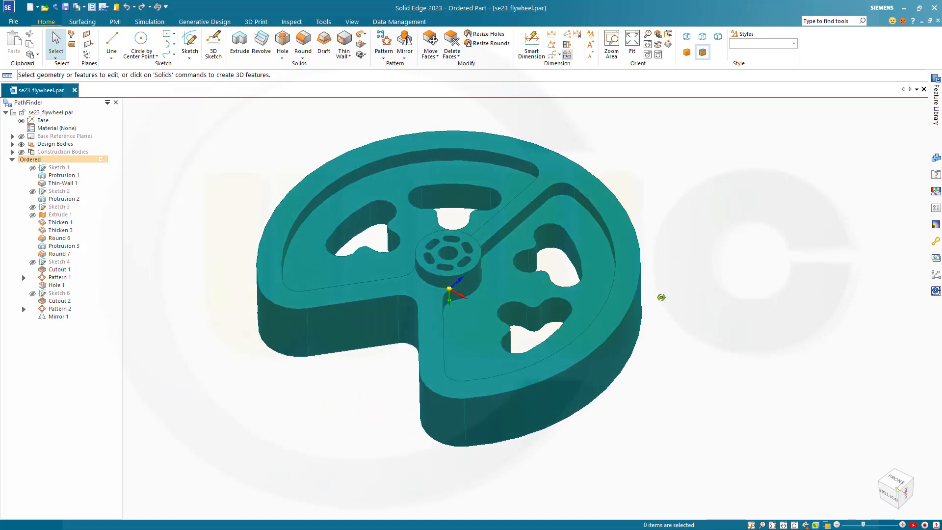
- In the new part, start a sketch on the front (XZ) plane and draw a circle about 111 mm in diameter centred on the origin
{"action": "key", "text": "alt+Tab"}
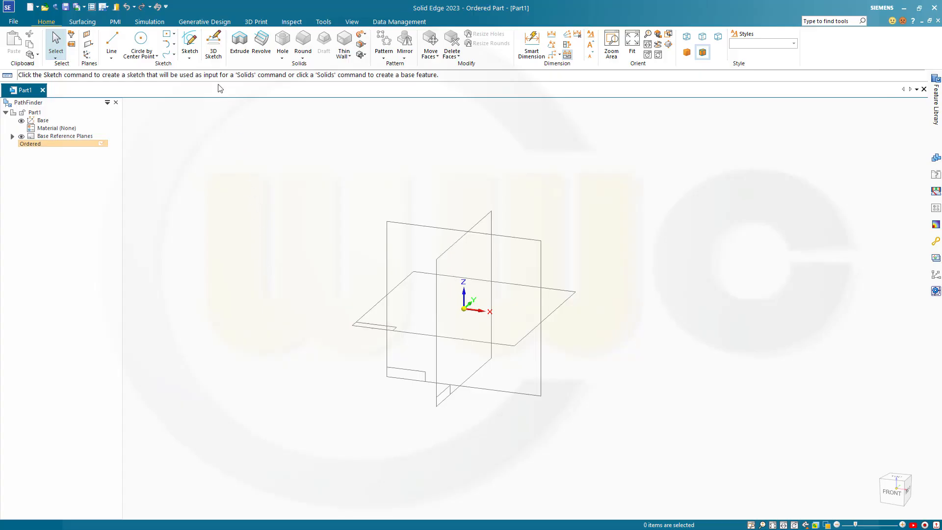
{"action": "left_click", "coordinate": [190, 44]}
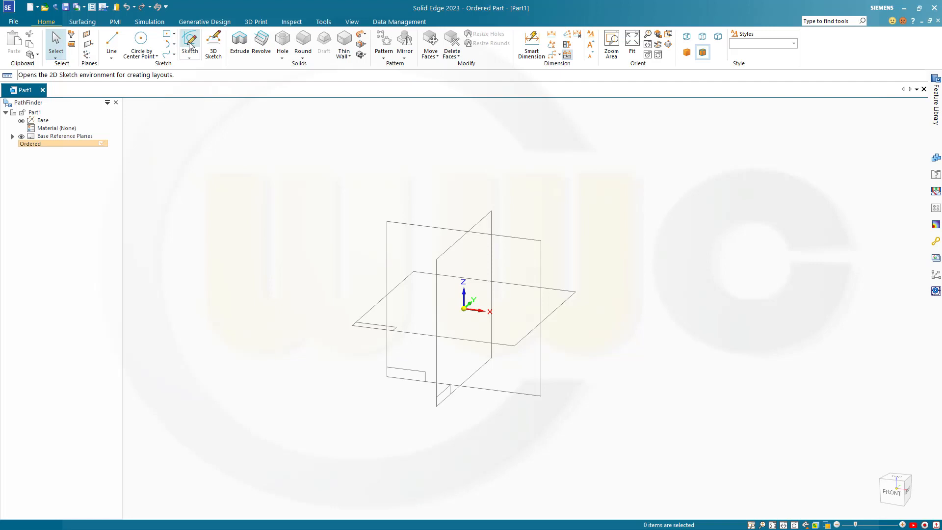
{"action": "left_click", "coordinate": [435, 229]}
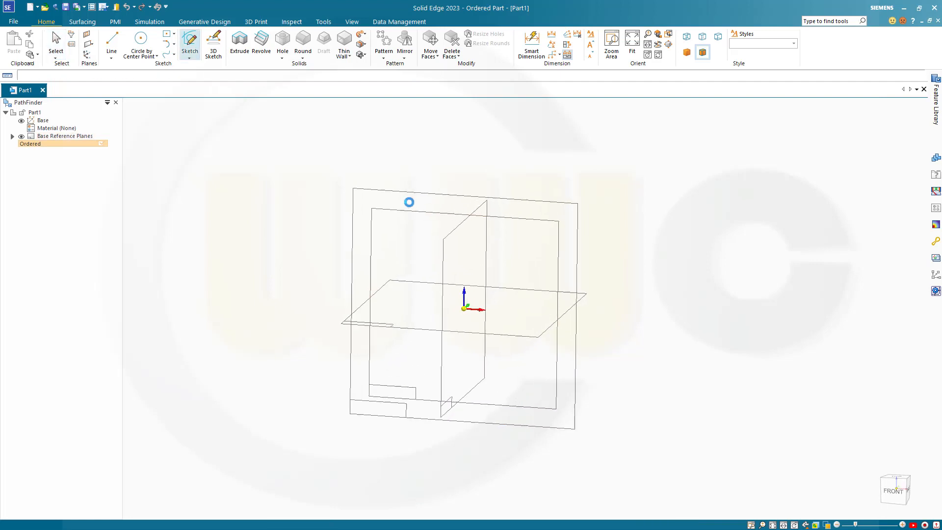
{"action": "left_click", "coordinate": [146, 45]}
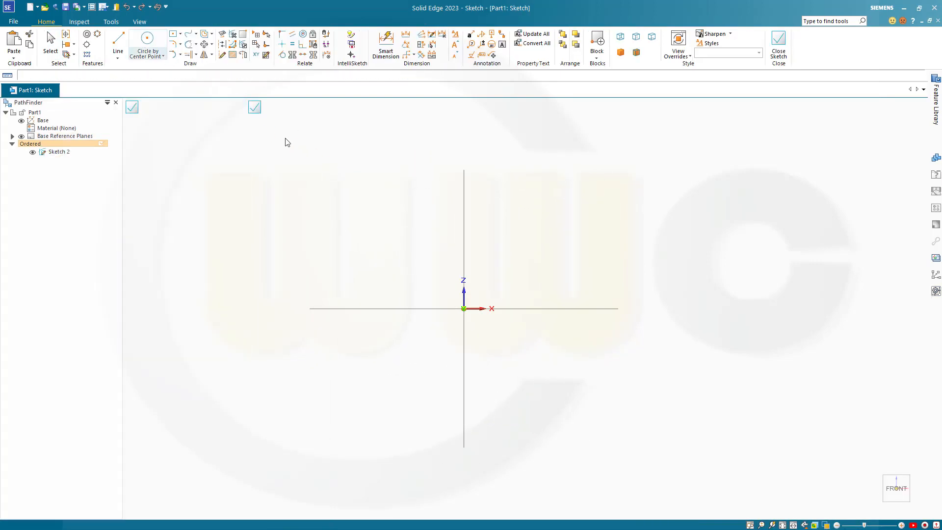
{"action": "left_click", "coordinate": [464, 309]}
{"action": "left_click", "coordinate": [605, 287]}
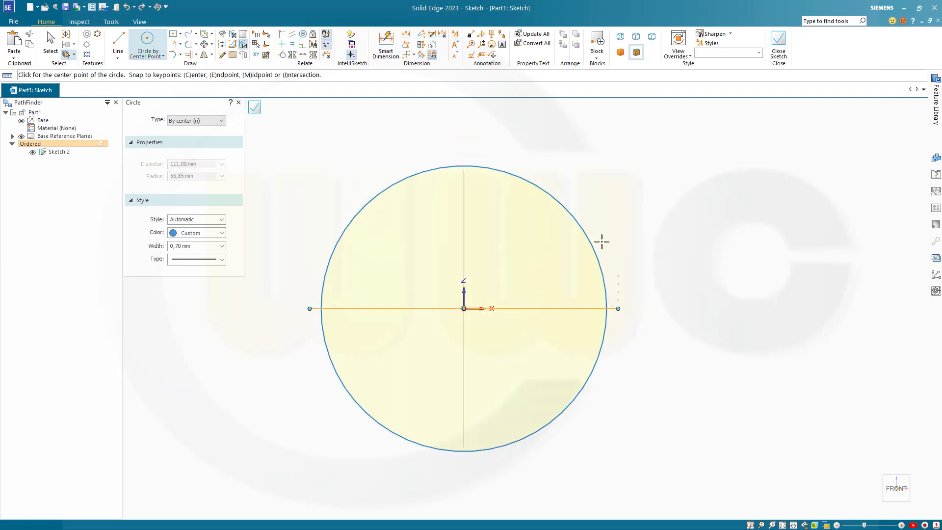
- Dimension the circle's diameter as 230 mm and accept the automatic sketch scaling
{"action": "left_click", "coordinate": [385, 46]}
{"action": "left_click", "coordinate": [584, 229]}
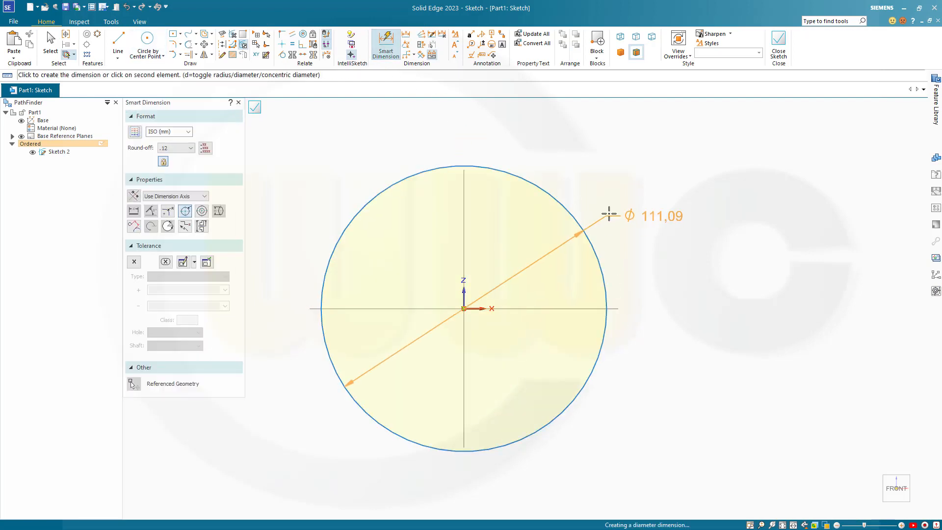
{"action": "left_click", "coordinate": [609, 214]}
{"action": "type", "text": "230"}
{"action": "key", "text": "Return"}
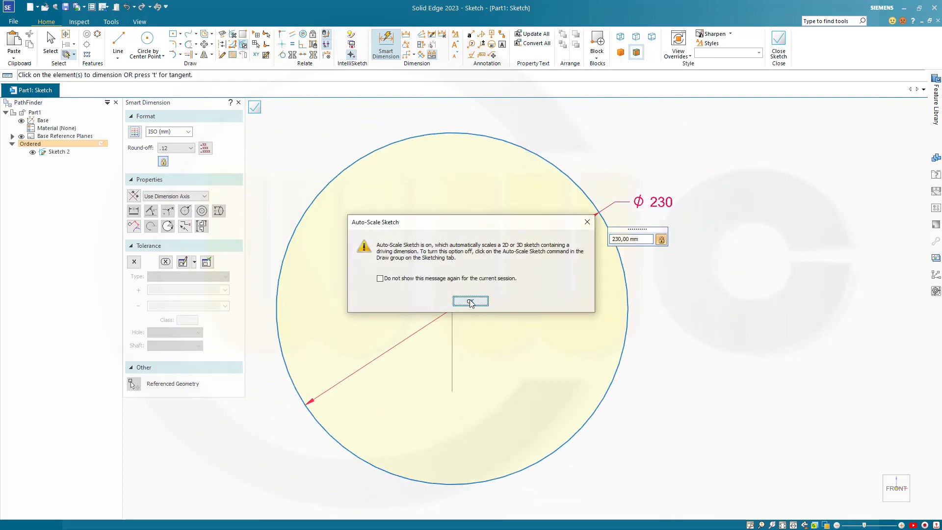
{"action": "left_click", "coordinate": [468, 301]}
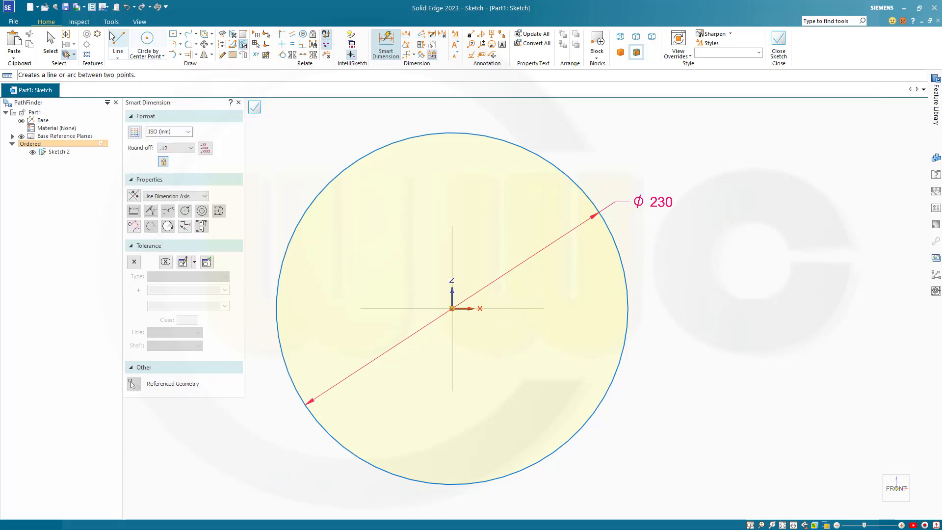
{"action": "left_click", "coordinate": [221, 47]}
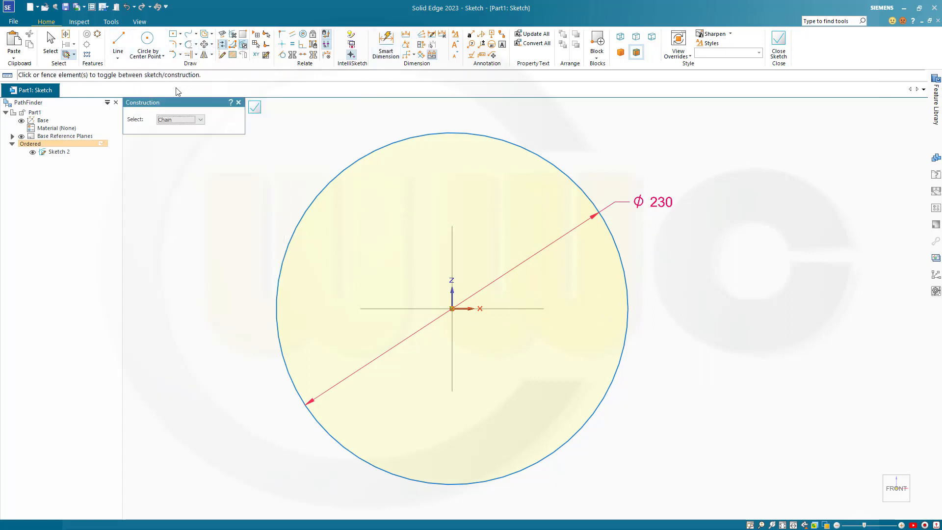
{"action": "left_click", "coordinate": [200, 120]}
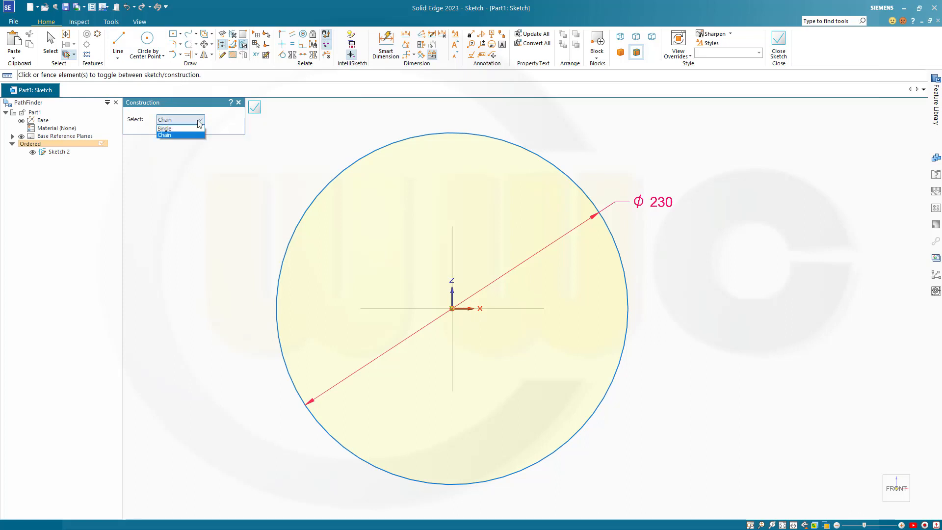
{"action": "left_click", "coordinate": [199, 122]}
{"action": "key", "text": "Escape"}
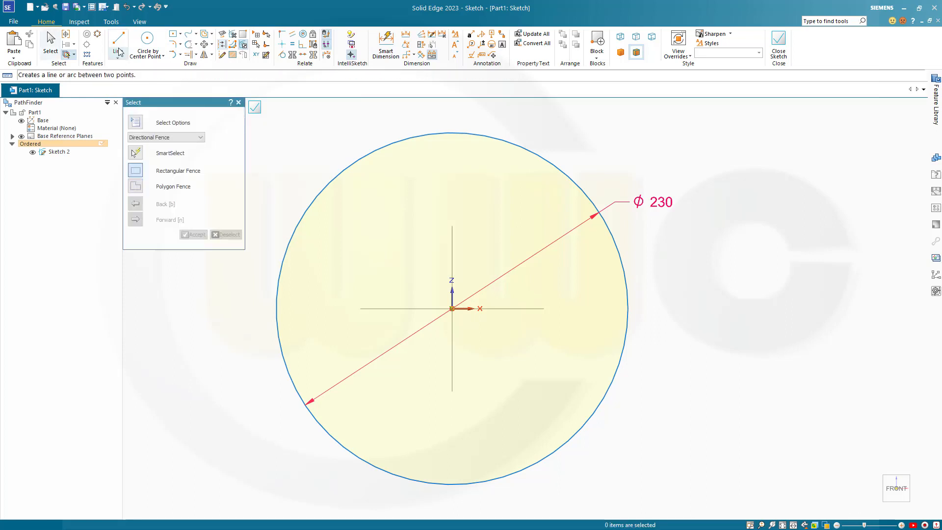
- Draw two connected lines meeting at the origin, one about 136 mm long to the lower left and one to the lower right, both ending outside the circle
{"action": "left_click", "coordinate": [119, 44]}
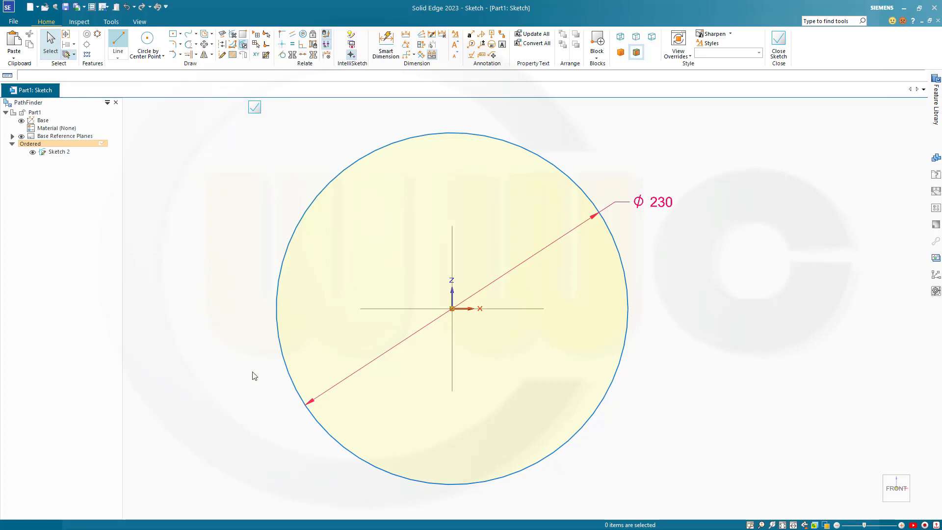
{"action": "left_click", "coordinate": [296, 445]}
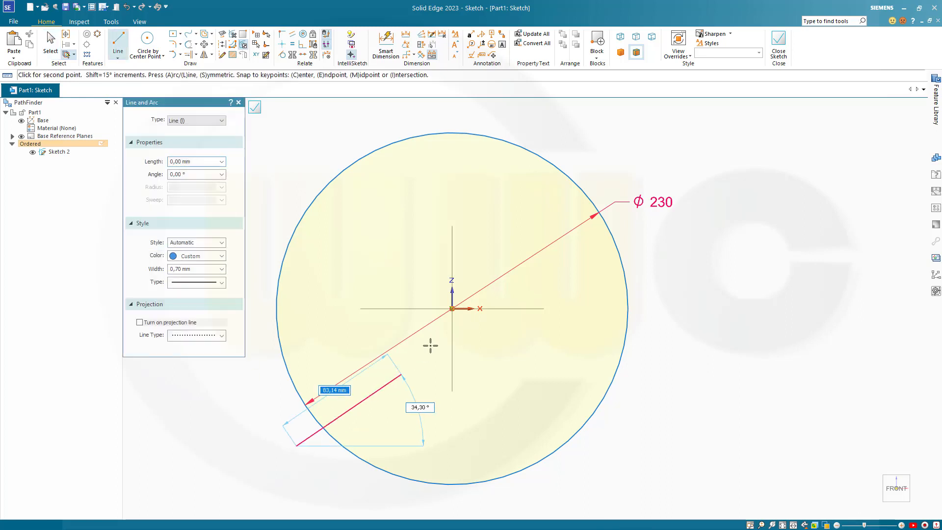
{"action": "left_click", "coordinate": [452, 308]}
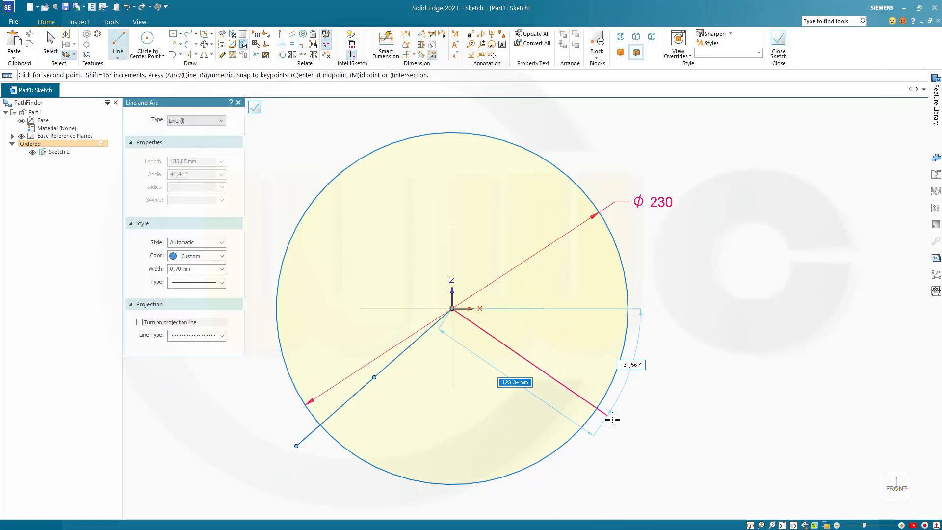
{"action": "left_click", "coordinate": [626, 427]}
{"action": "key", "text": "Escape"}
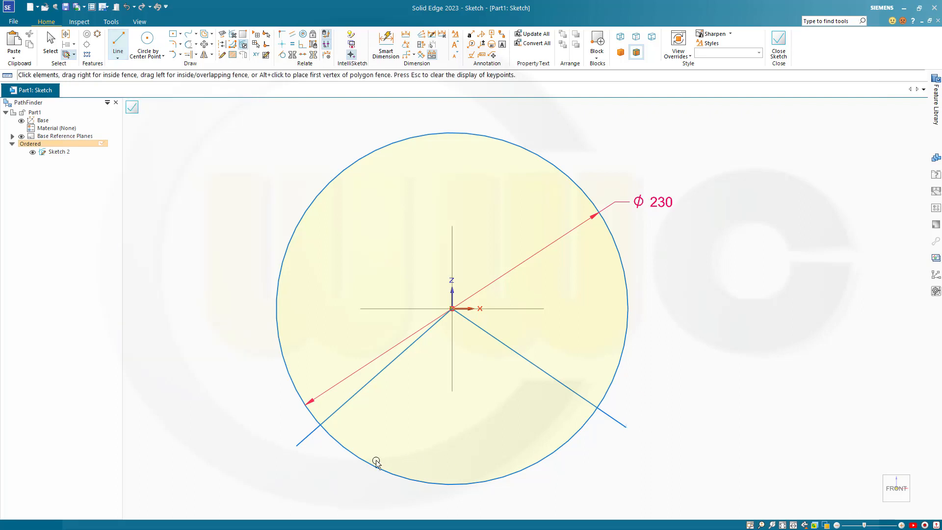
- Convert both slanted lines running from the origin into construction lines
{"action": "left_click", "coordinate": [306, 439]}
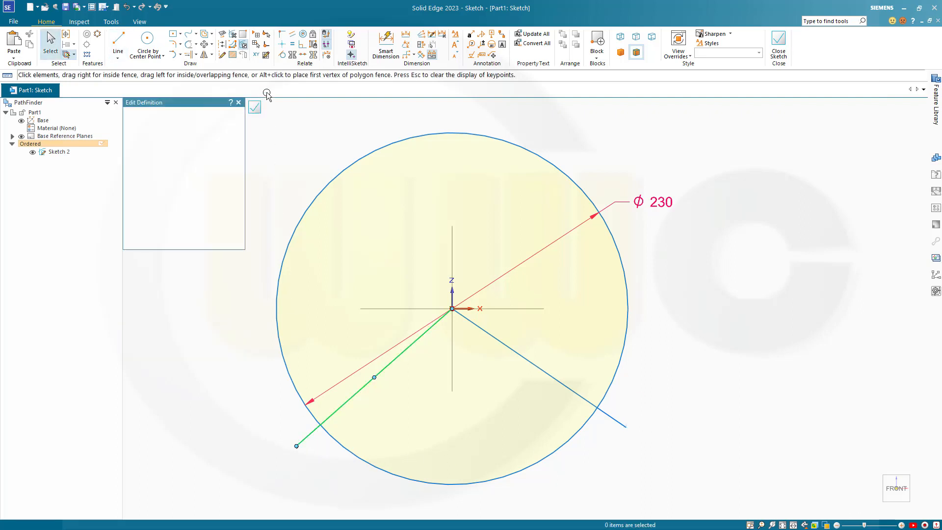
{"action": "left_click", "coordinate": [222, 44]}
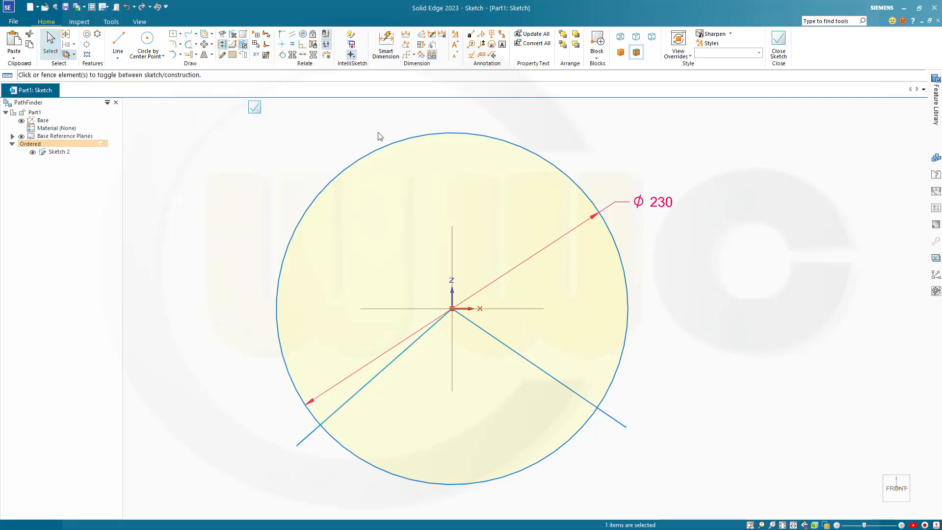
{"action": "left_click", "coordinate": [617, 420]}
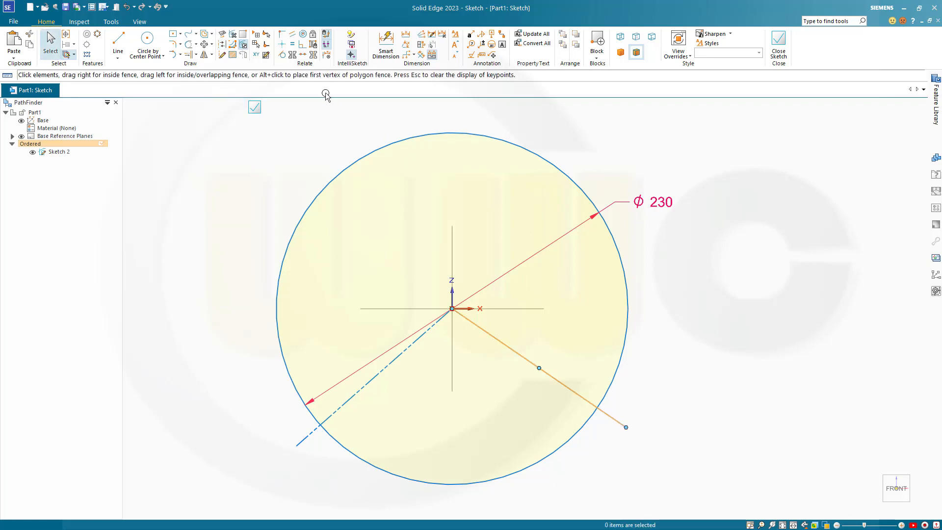
{"action": "left_click", "coordinate": [223, 44]}
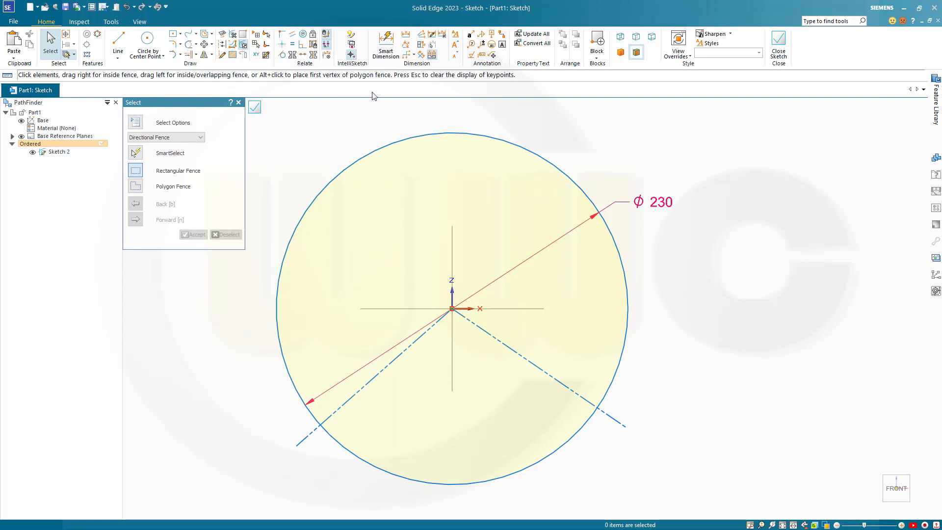
- Dimension the angle between the lower-right construction line and the horizontal axis as 50°
{"action": "left_click", "coordinate": [406, 44]}
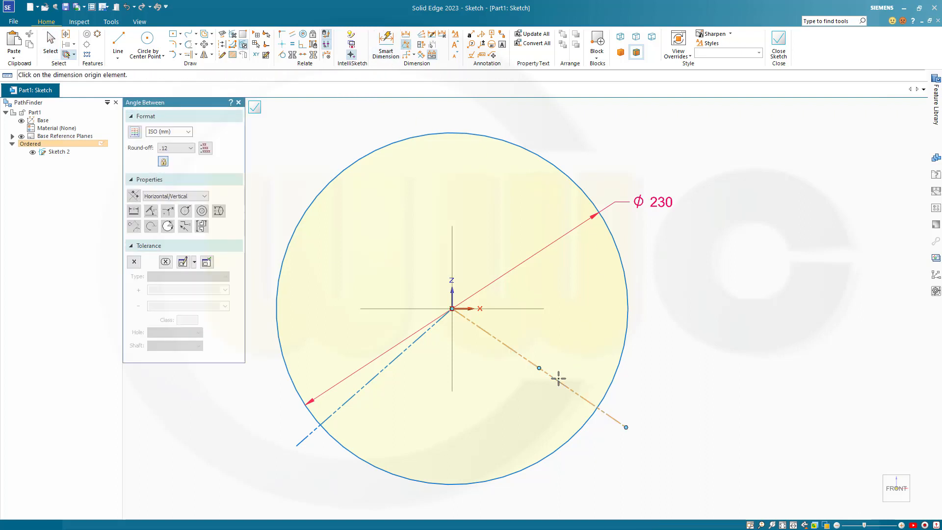
{"action": "left_click", "coordinate": [558, 378]}
{"action": "left_click", "coordinate": [540, 309]}
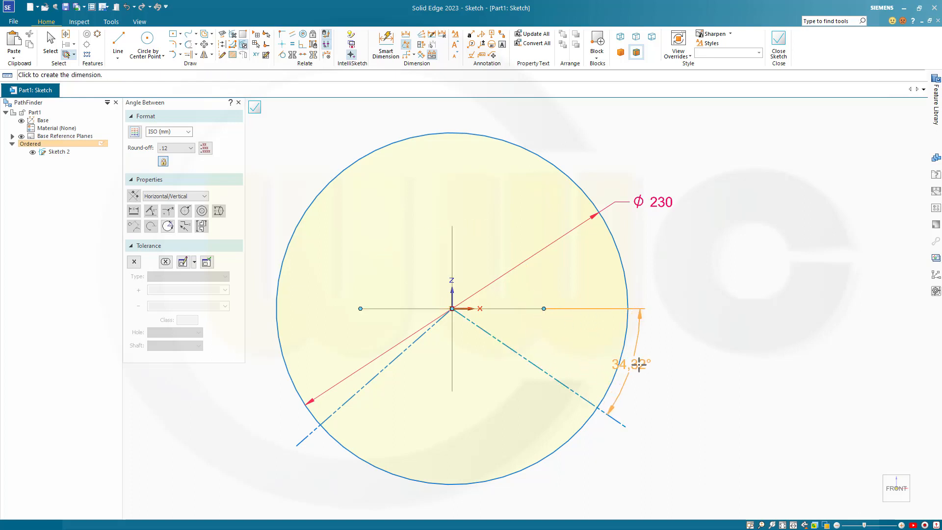
{"action": "left_click", "coordinate": [645, 366]}
{"action": "type", "text": "50"}
{"action": "key", "text": "Return"}
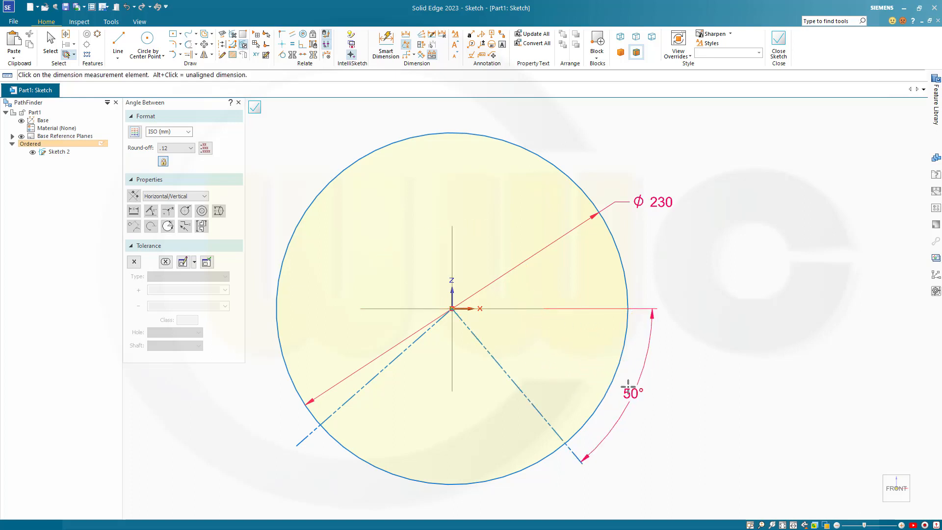
- Try to dimension the angle between the horizontal axis and the lower-left construction line, and delete the misplaced angle dimension
{"action": "left_click", "coordinate": [369, 309]}
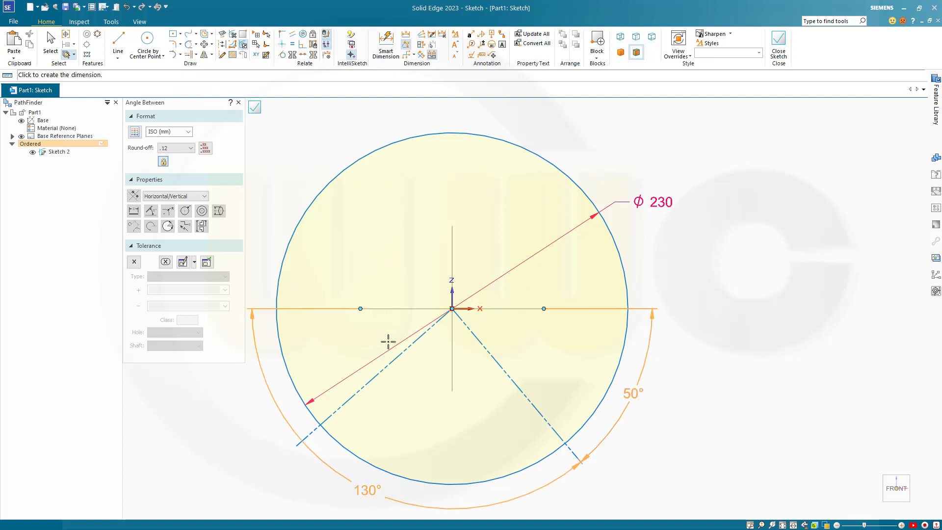
{"action": "left_click", "coordinate": [380, 372]}
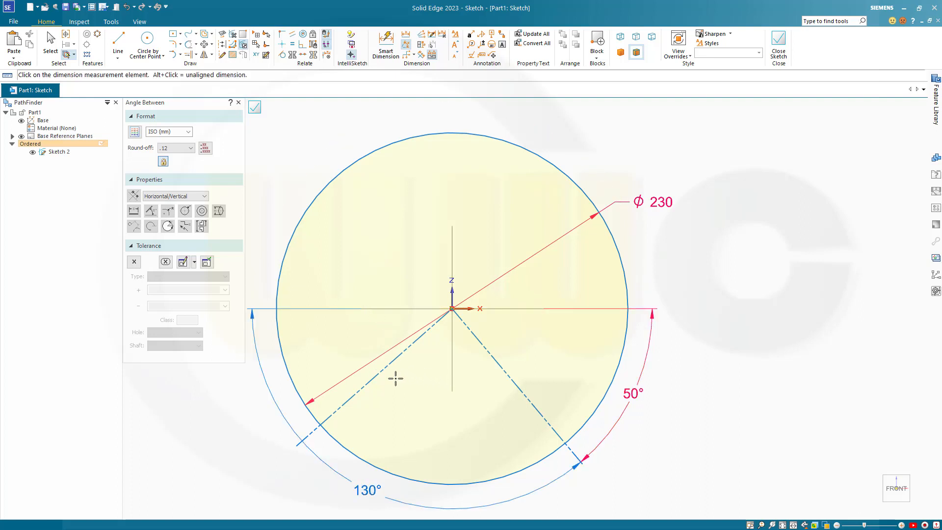
{"action": "key", "text": "Escape"}
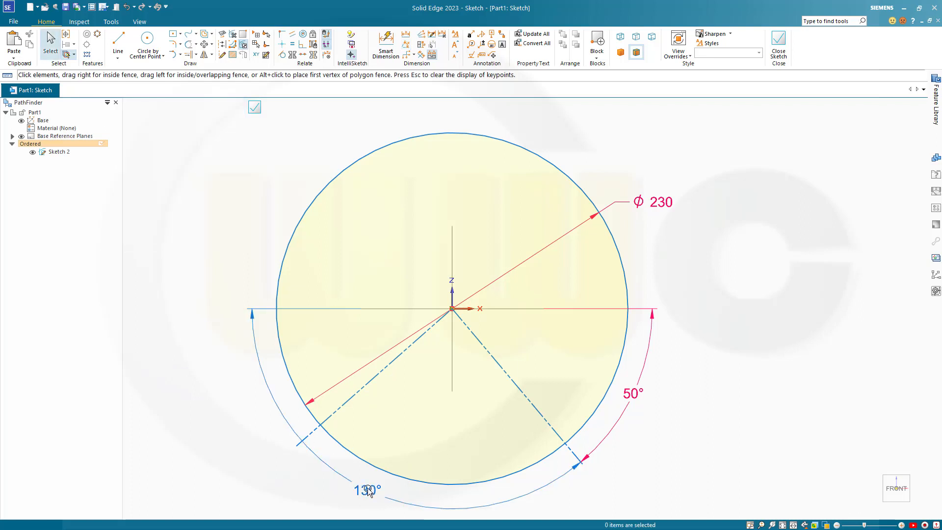
{"action": "left_click", "coordinate": [377, 481]}
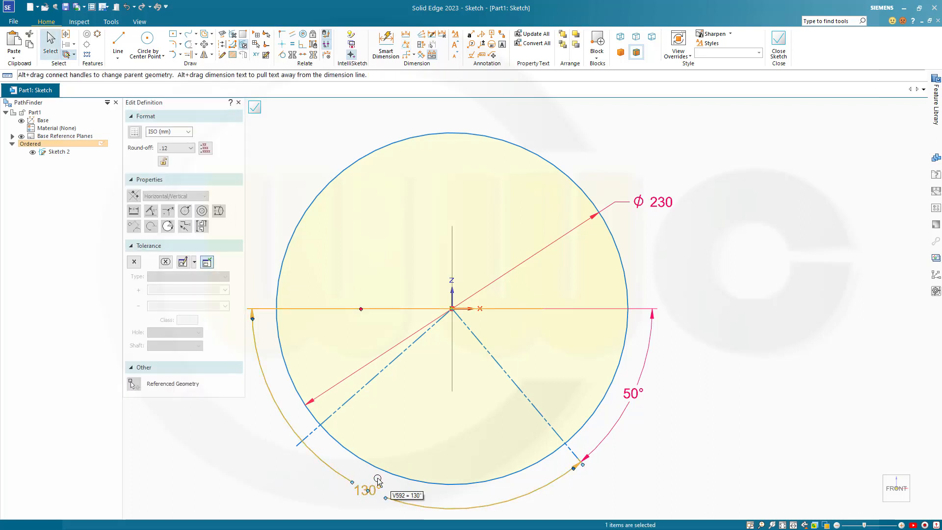
{"action": "key", "text": "Delete"}
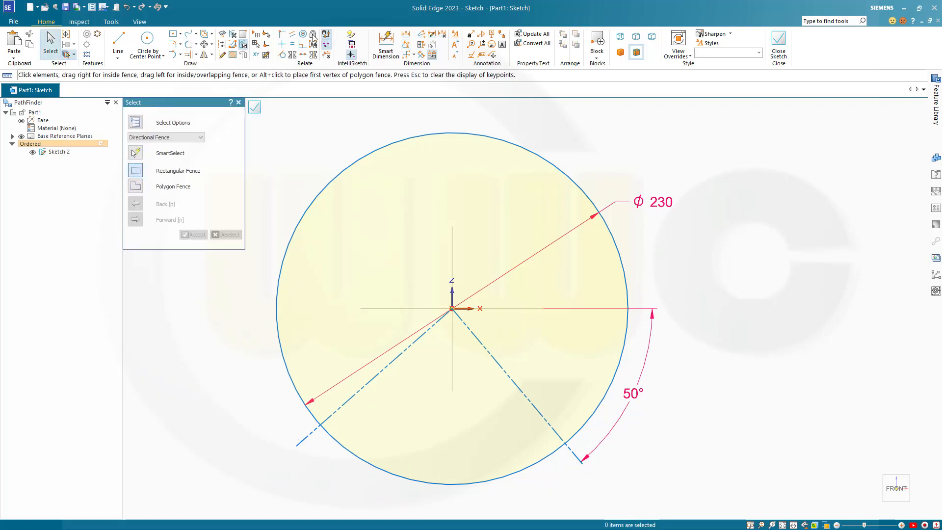
- Add an angle dimension between the lower-left construction line and the horizontal axis using Smart Dimension, and set it to 50°
{"action": "left_click", "coordinate": [386, 43]}
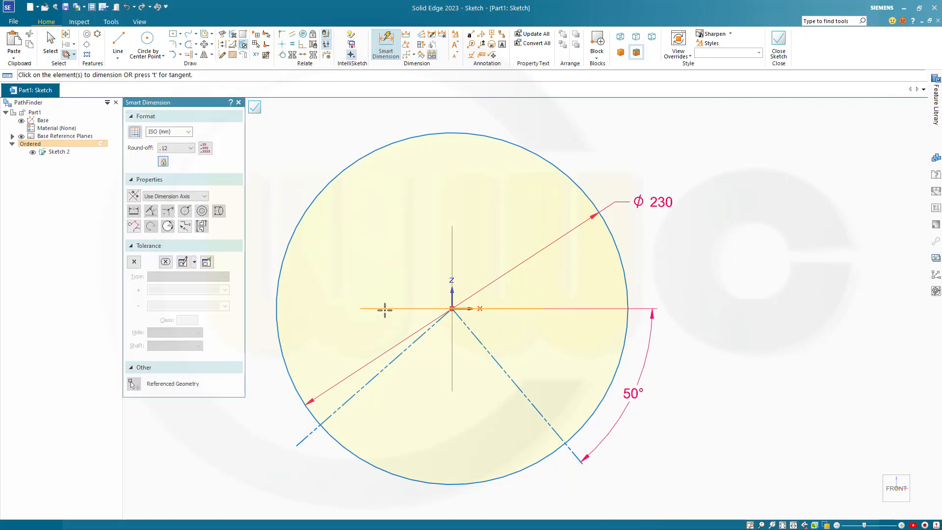
{"action": "left_click", "coordinate": [373, 378]}
{"action": "left_click", "coordinate": [366, 386]}
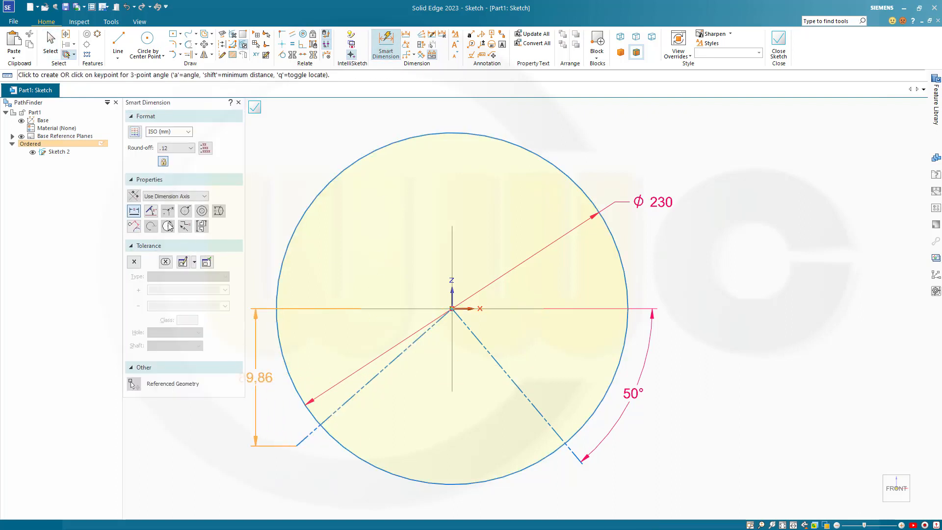
{"action": "left_click", "coordinate": [151, 211]}
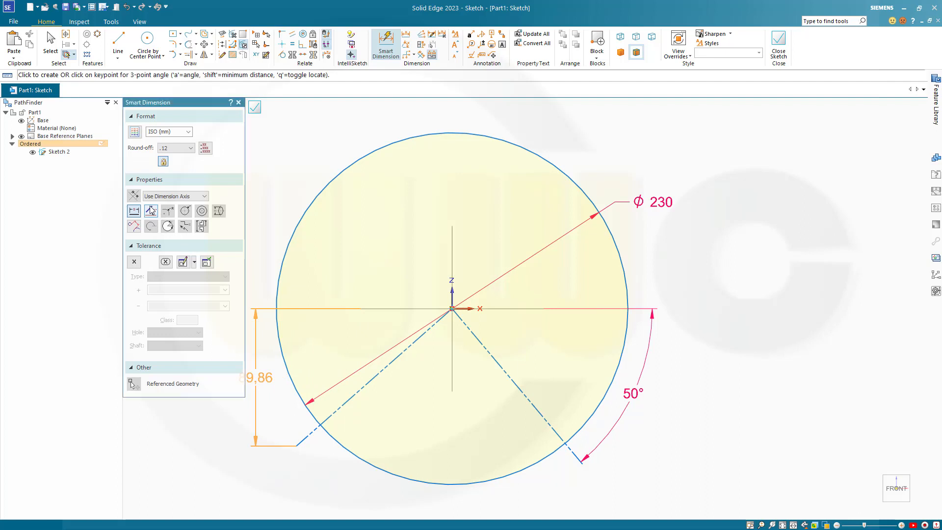
{"action": "left_click", "coordinate": [276, 390]}
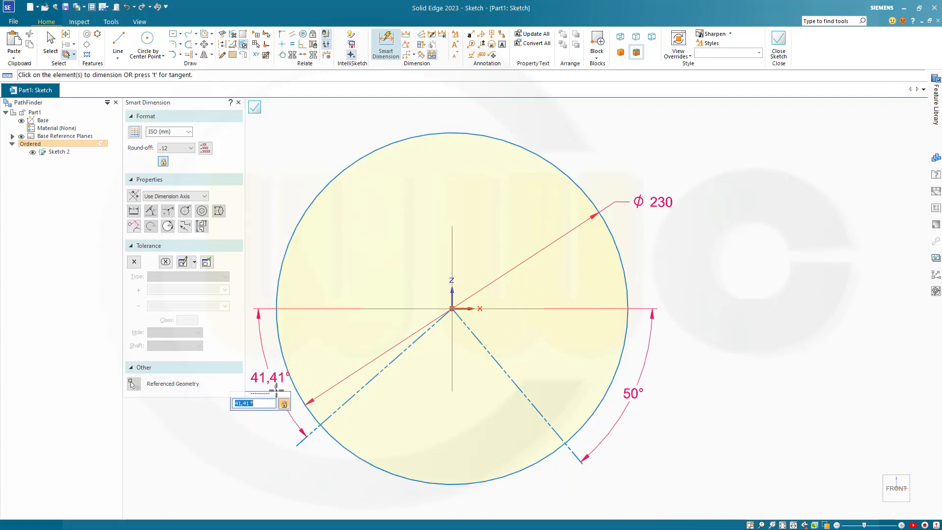
{"action": "type", "text": "50"}
{"action": "key", "text": "Return"}
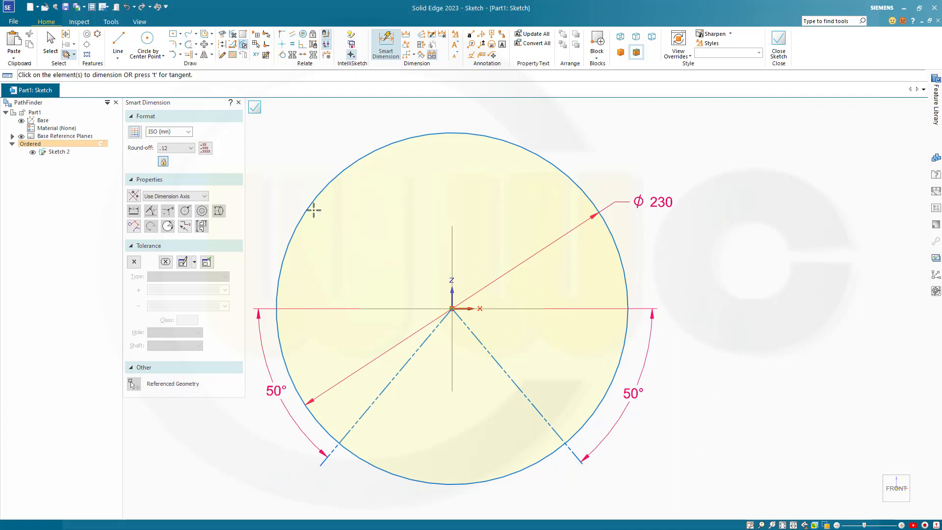
{"action": "key", "text": "Escape"}
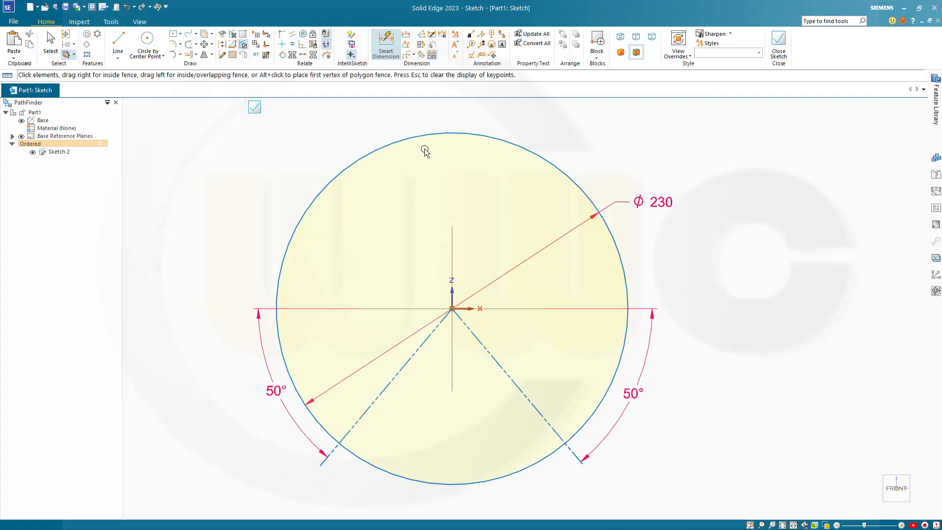
- Draw two connected lines forming an inverted V, with the apex on the vertical axis below the origin and both ends outside the circle
{"action": "key", "text": "l"}
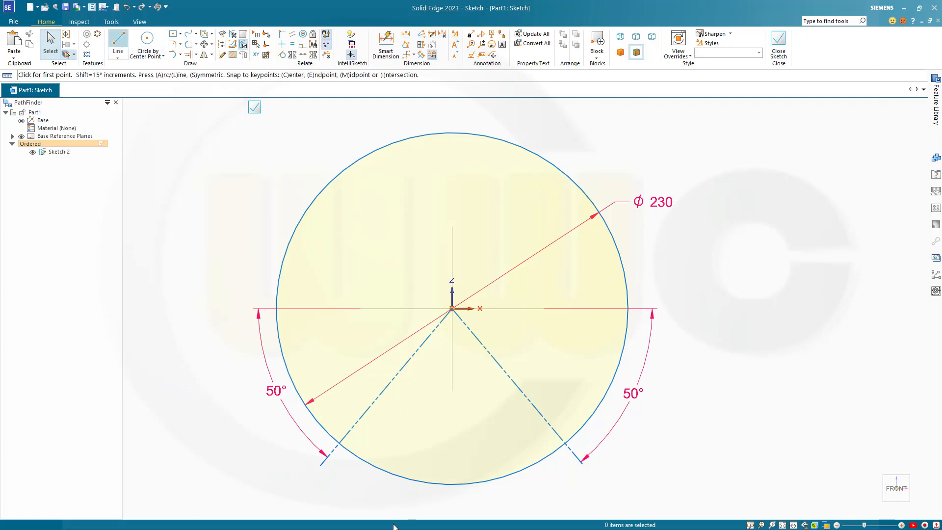
{"action": "left_click", "coordinate": [366, 481]}
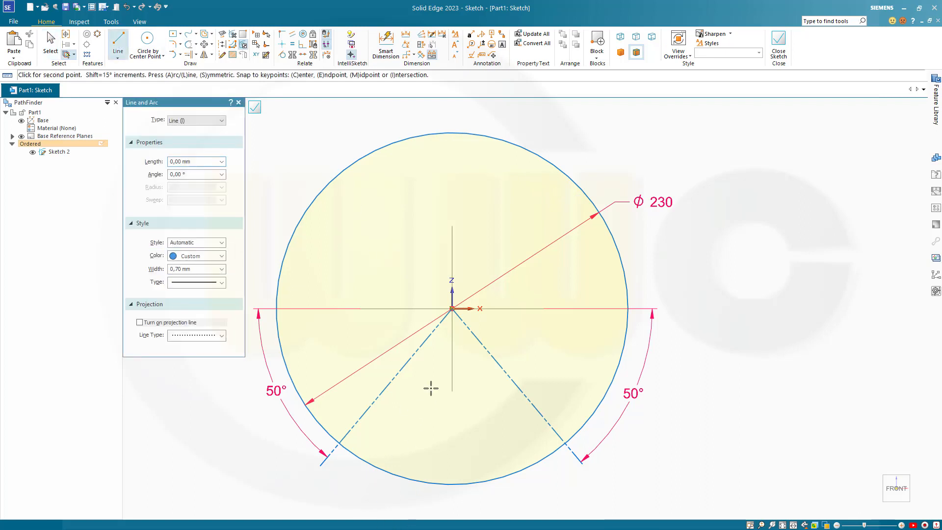
{"action": "left_click", "coordinate": [452, 362]}
{"action": "left_click", "coordinate": [559, 481]}
{"action": "key", "text": "Escape"}
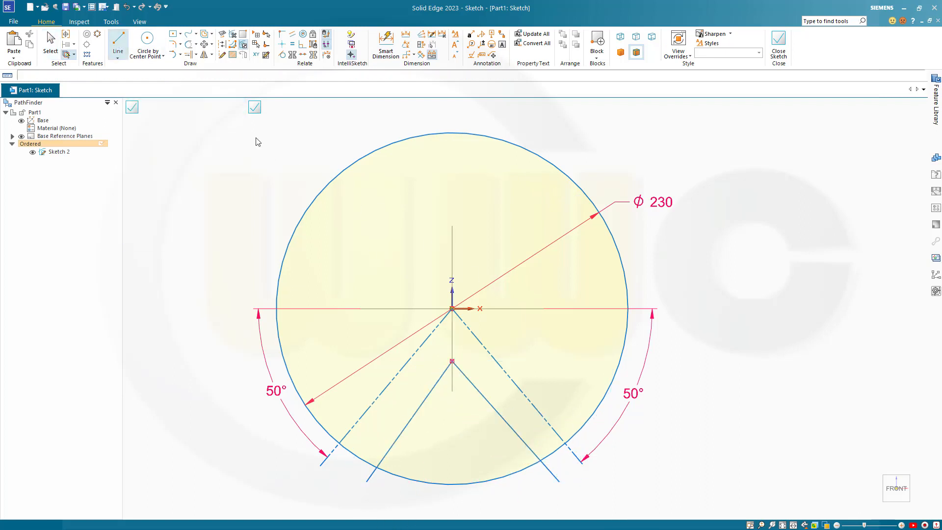
- Make each solid slanted line parallel to the construction line on its side of the vertical axis
{"action": "left_click", "coordinate": [293, 35]}
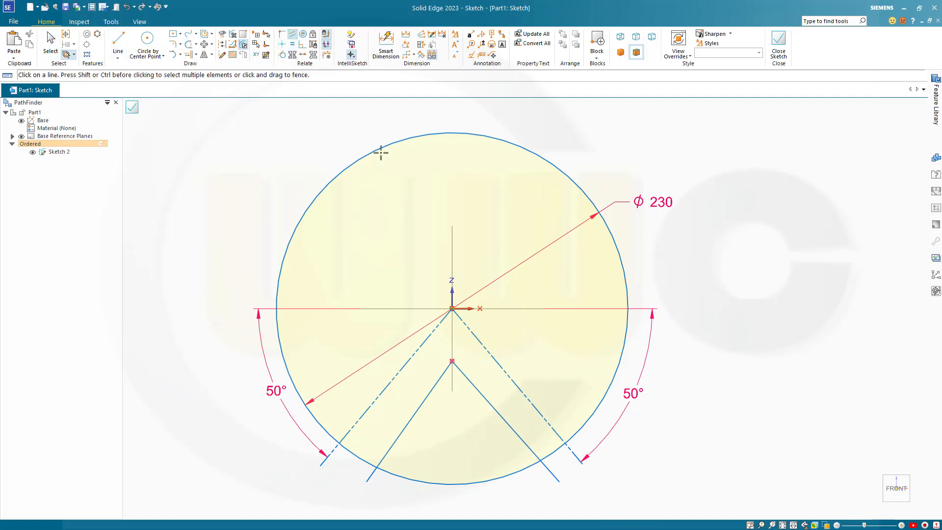
{"action": "left_click", "coordinate": [479, 393]}
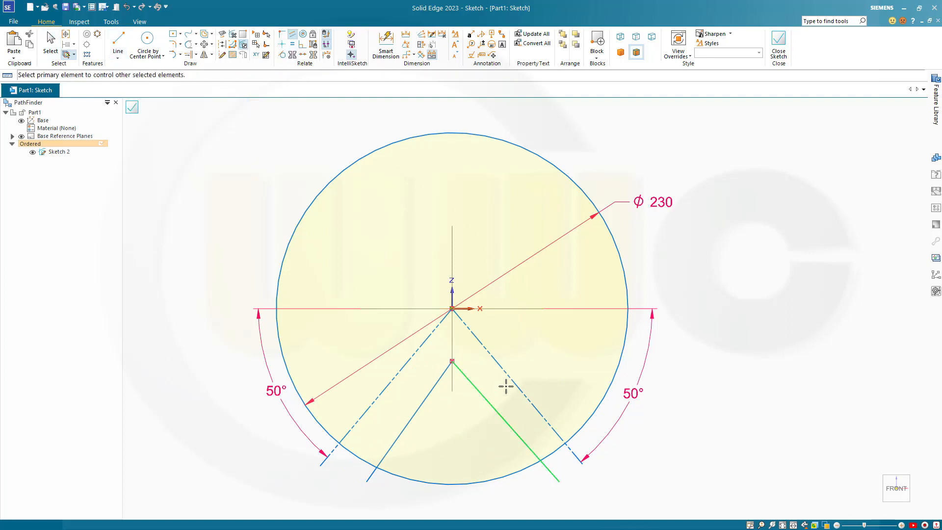
{"action": "left_click", "coordinate": [515, 385]}
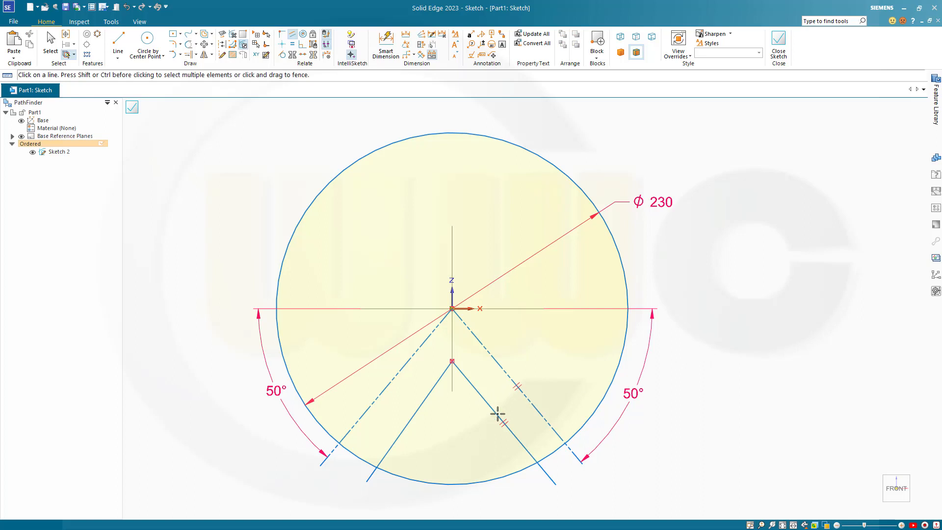
{"action": "left_click", "coordinate": [417, 406]}
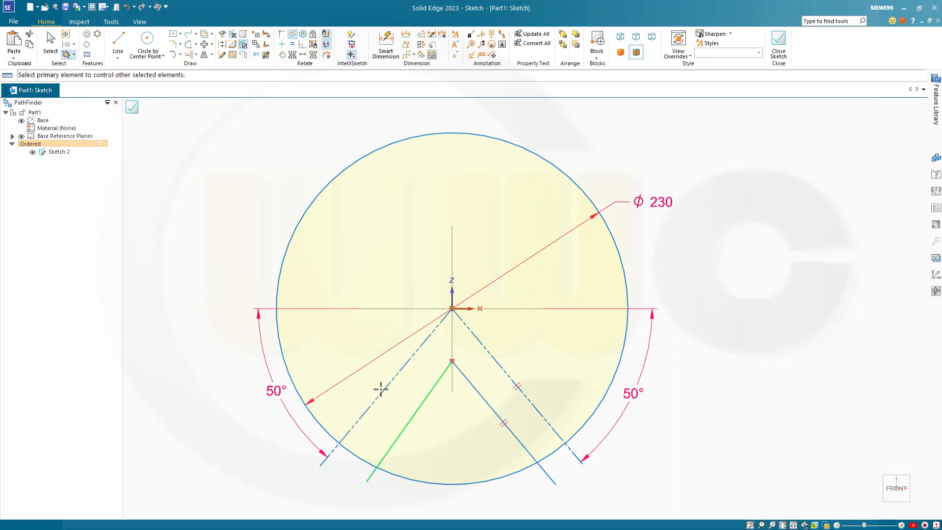
{"action": "left_click", "coordinate": [382, 390]}
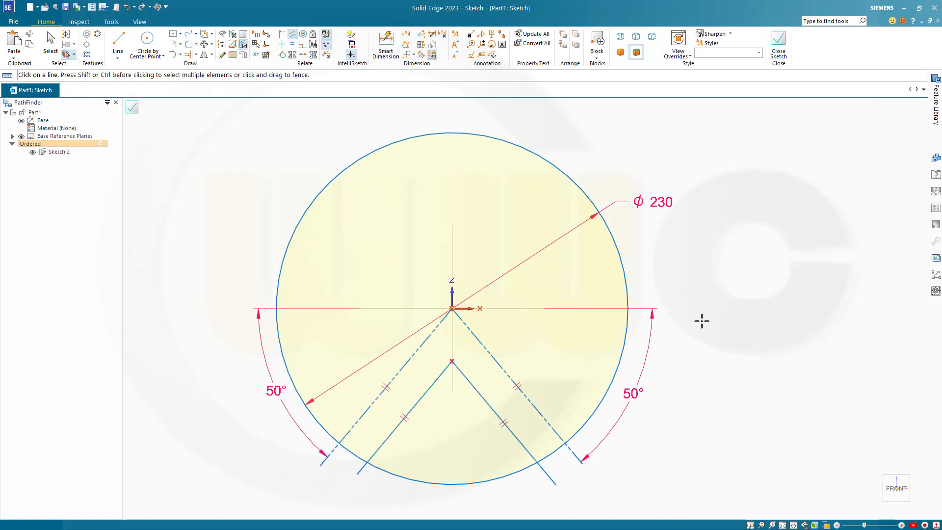
{"action": "key", "text": "Escape"}
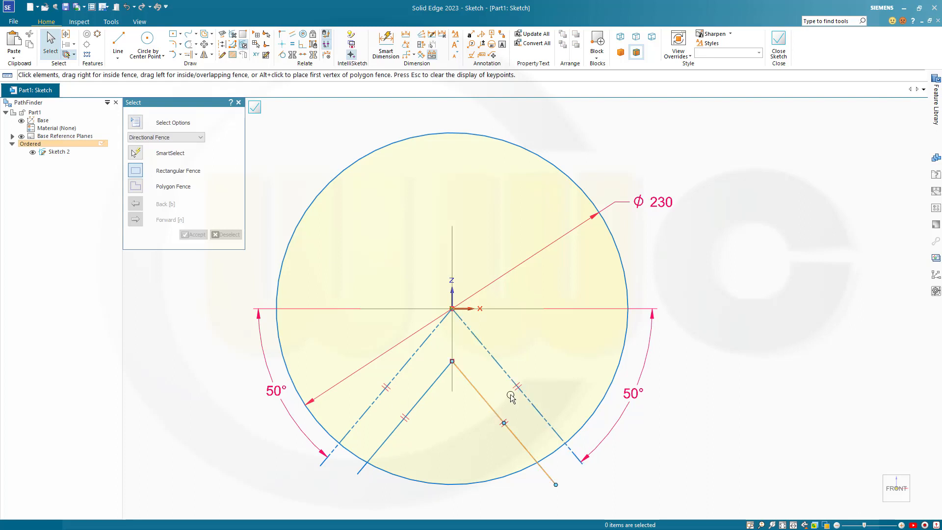
{"action": "left_click", "coordinate": [385, 43]}
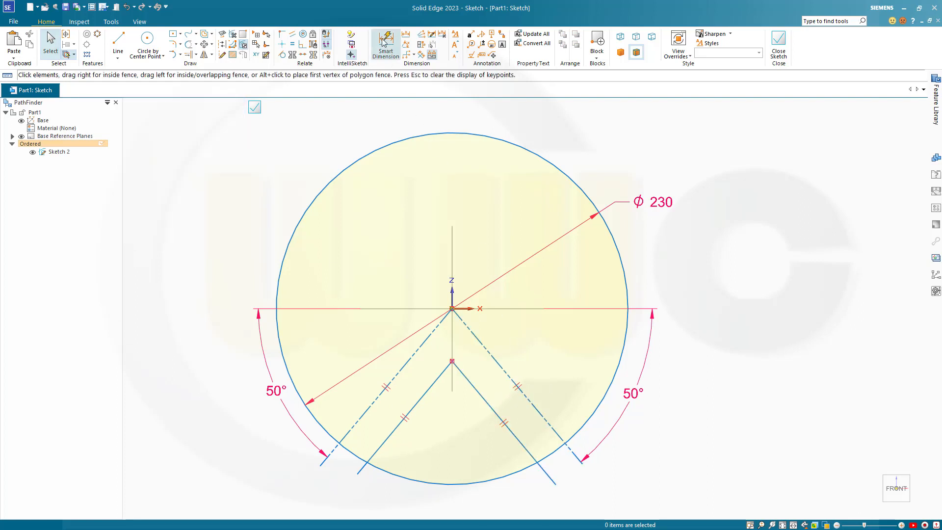
{"action": "left_click", "coordinate": [473, 386]}
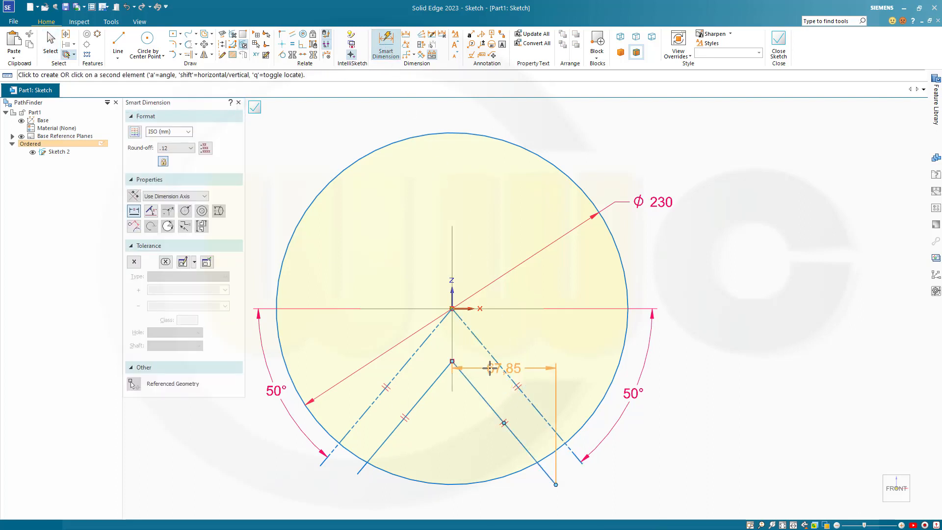
{"action": "left_click", "coordinate": [493, 361]}
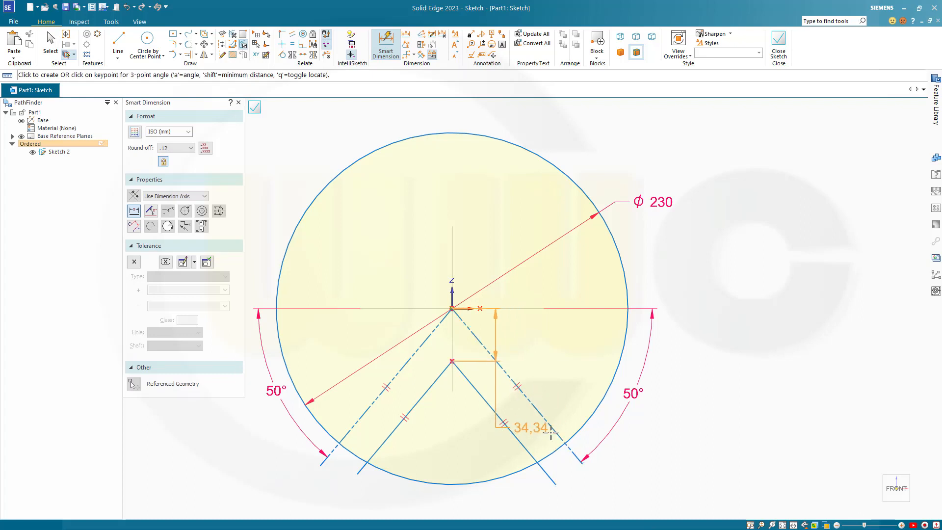
{"action": "key", "text": "Escape"}
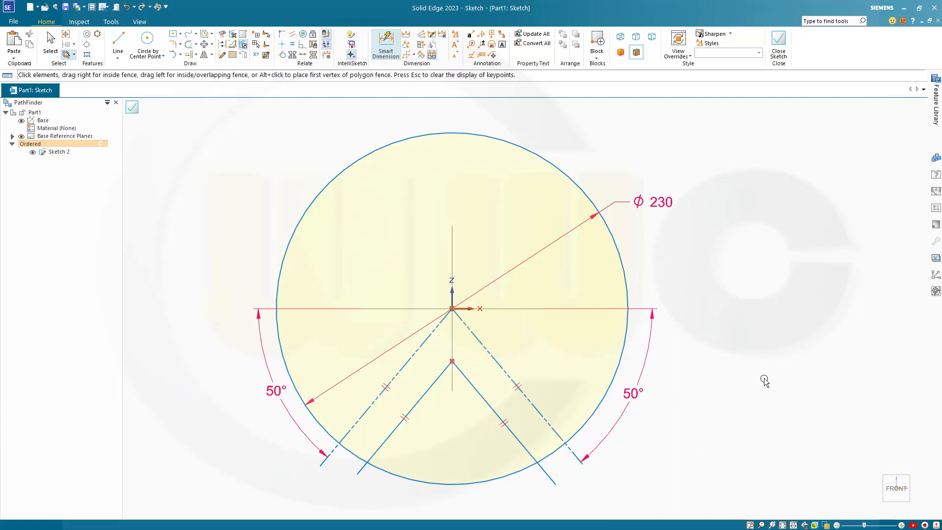
- Draw a line about 22 mm long from the lower-right construction line's midpoint to the parallel solid line, perpendicular to it
{"action": "left_click", "coordinate": [118, 40]}
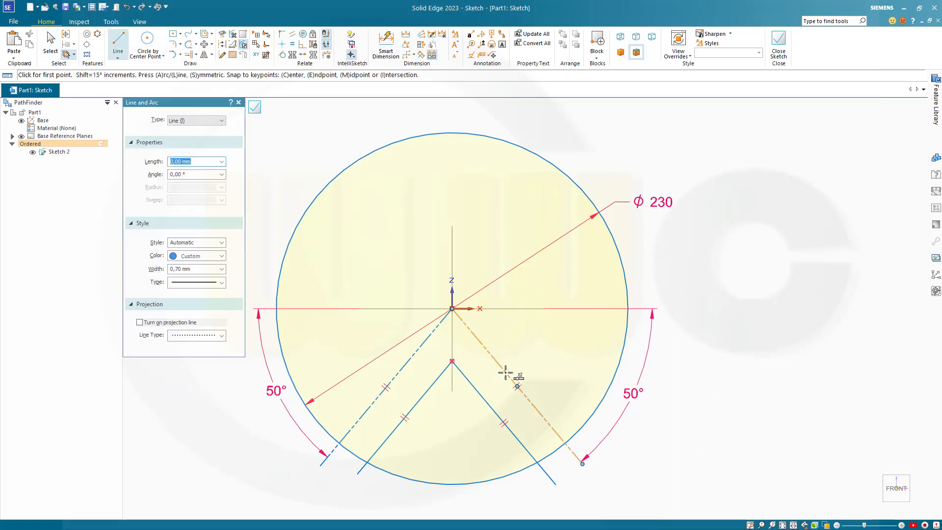
{"action": "left_click", "coordinate": [517, 386]}
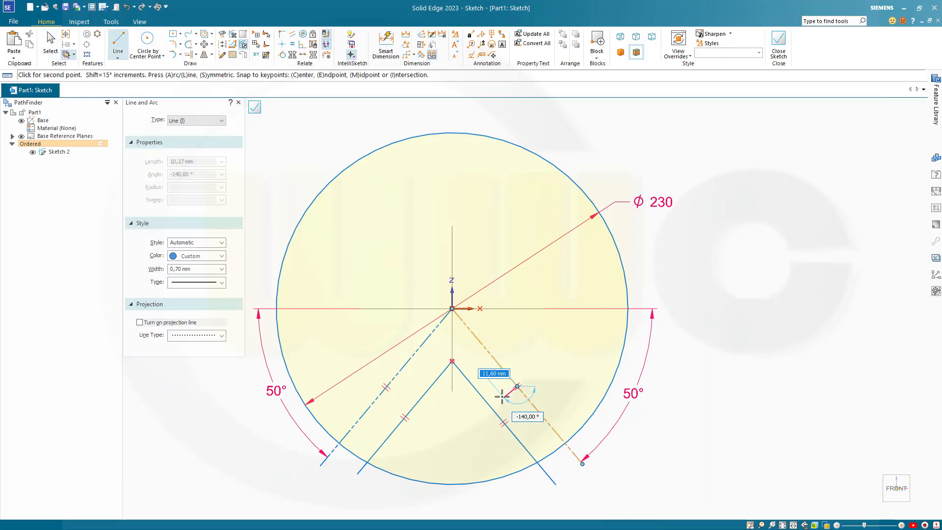
{"action": "left_click", "coordinate": [492, 408]}
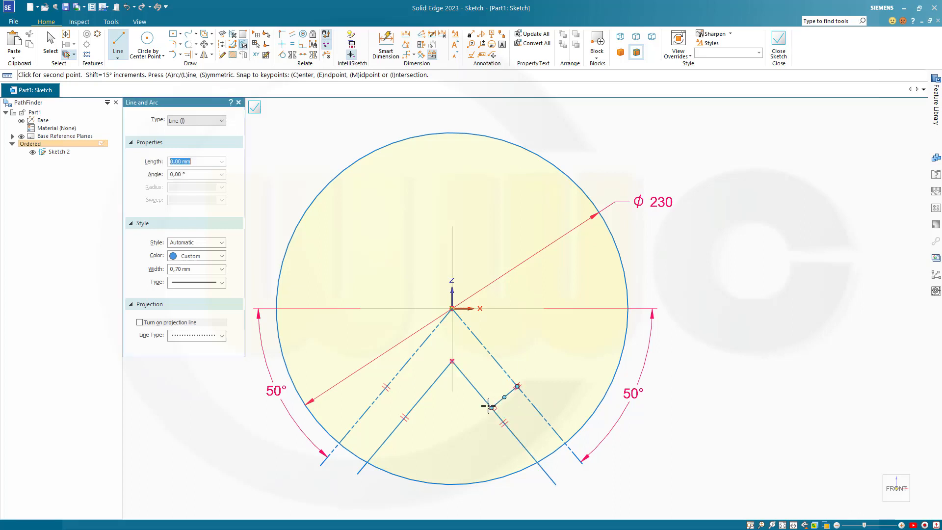
{"action": "key", "text": "Escape"}
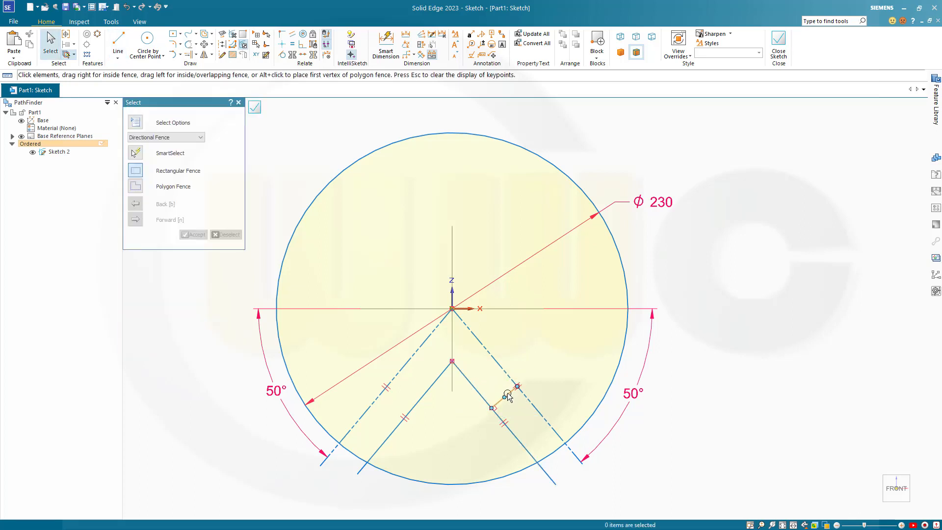
- Convert the short connecting line between the two lower-right parallel lines into a construction line
{"action": "scroll", "coordinate": [512, 393], "scroll_direction": "up", "scroll_amount": 2}
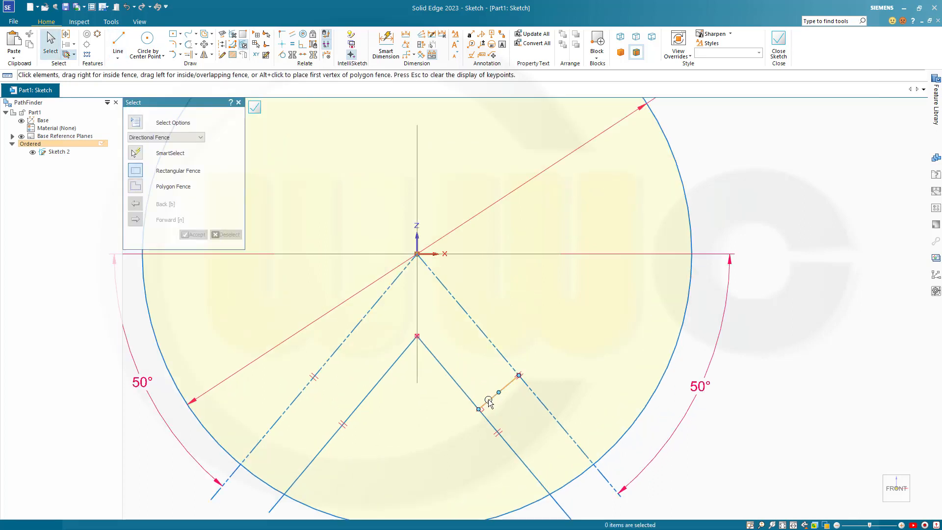
{"action": "left_click", "coordinate": [497, 394]}
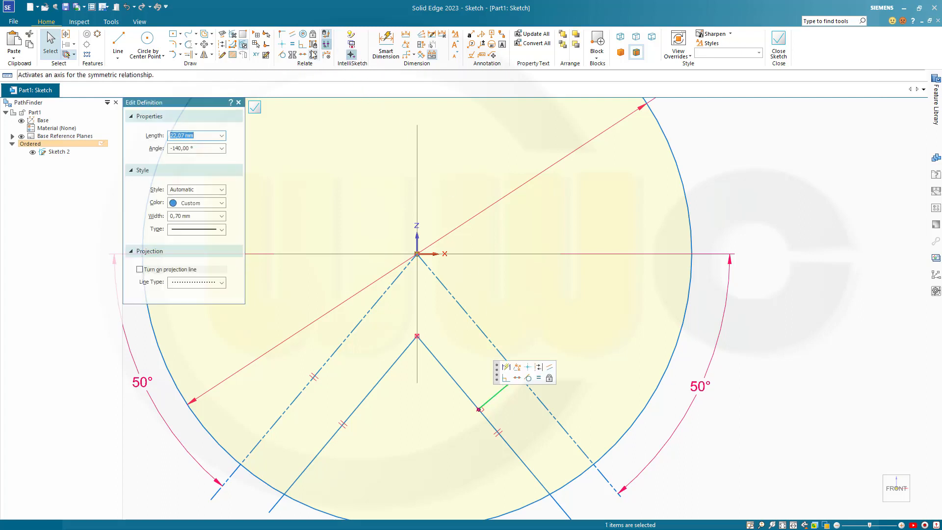
{"action": "left_click", "coordinate": [222, 43]}
{"action": "key", "text": "Escape"}
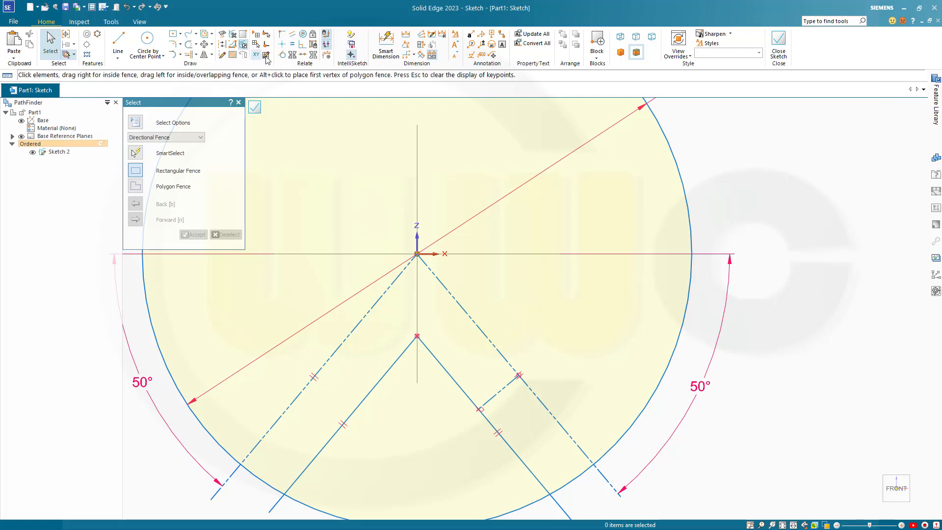
- Add a perpendicular relation between the lower-right construction line and the short connecting line
{"action": "left_click", "coordinate": [303, 48]}
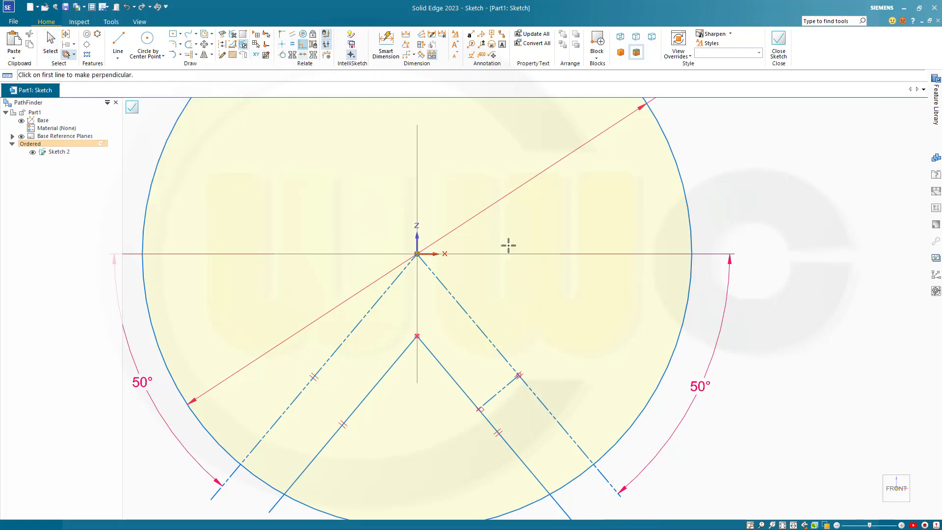
{"action": "left_click", "coordinate": [510, 362]}
{"action": "left_click", "coordinate": [510, 382]}
{"action": "left_click", "coordinate": [420, 55]}
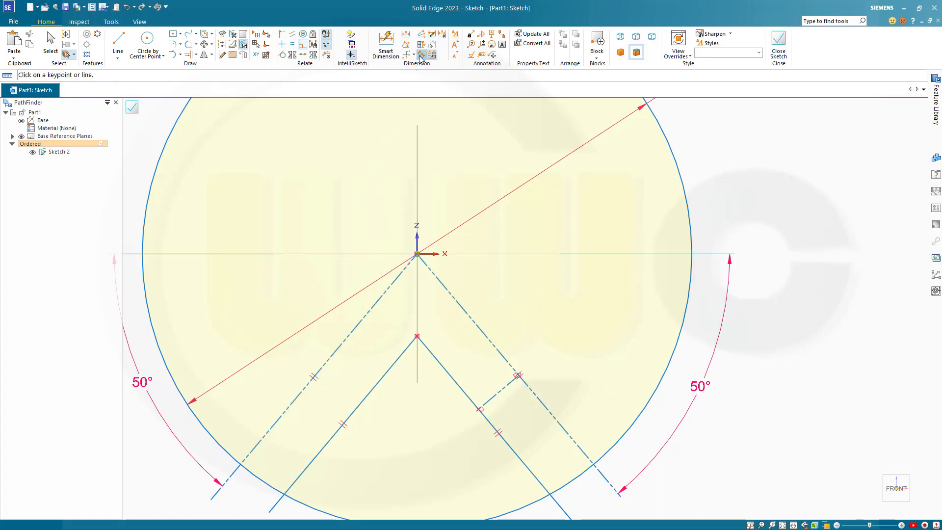
{"action": "left_click", "coordinate": [492, 397]}
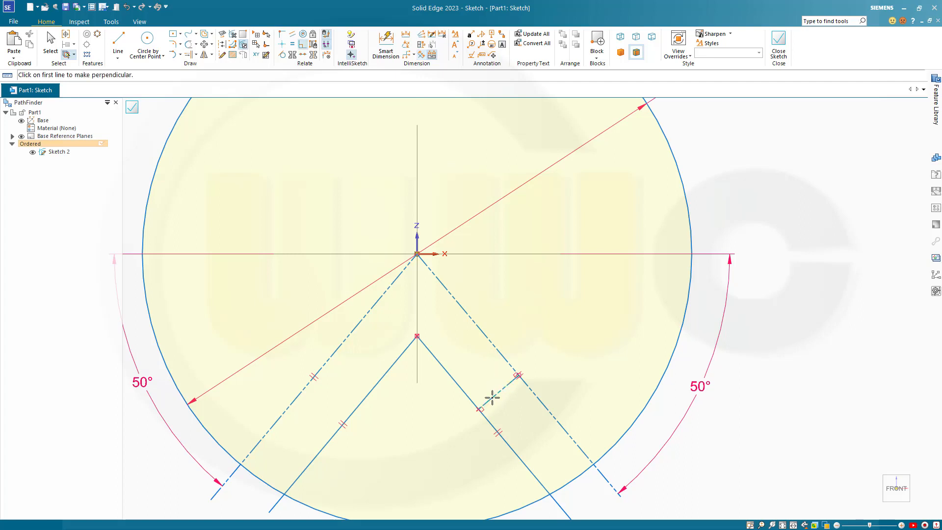
- Dimension the distance between the lower-right construction line and its parallel solid line as 19 mm
{"action": "left_click", "coordinate": [385, 43]}
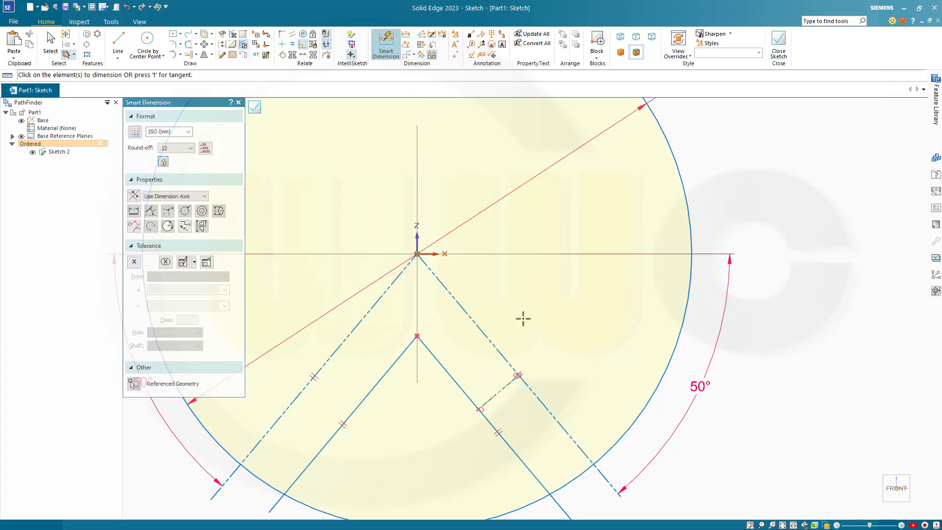
{"action": "left_click", "coordinate": [503, 355]}
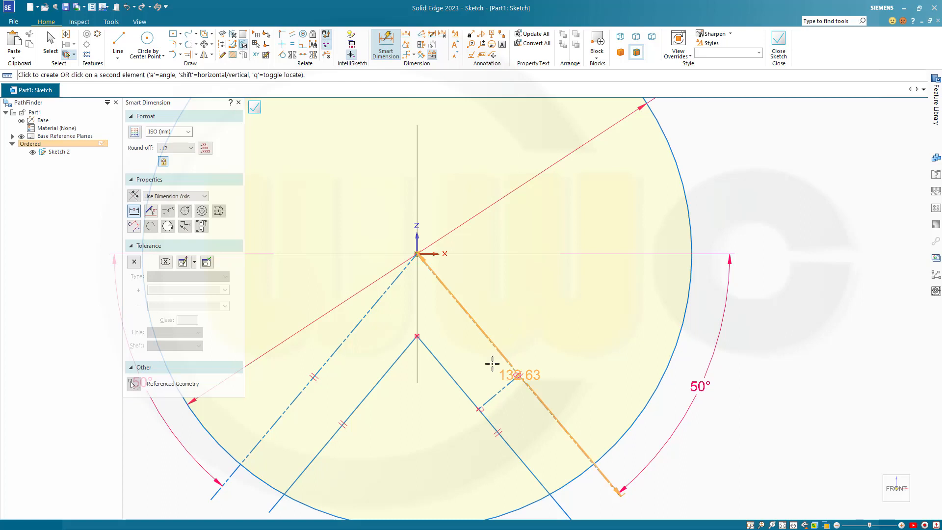
{"action": "left_click", "coordinate": [456, 386]}
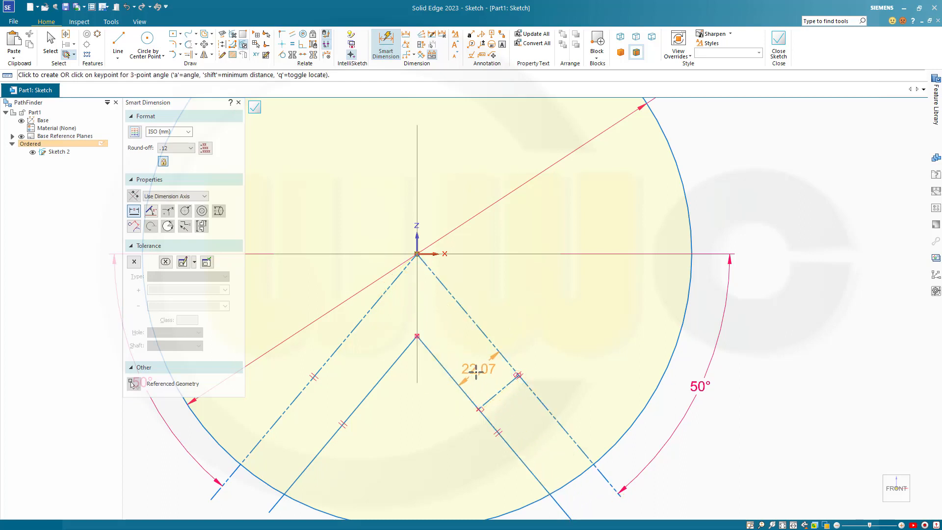
{"action": "left_click", "coordinate": [525, 431]}
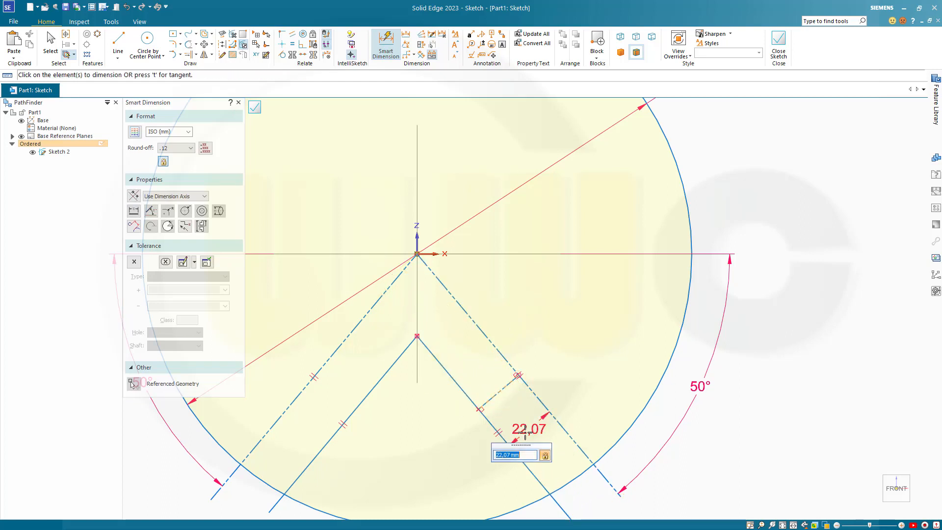
{"action": "type", "text": "19"}
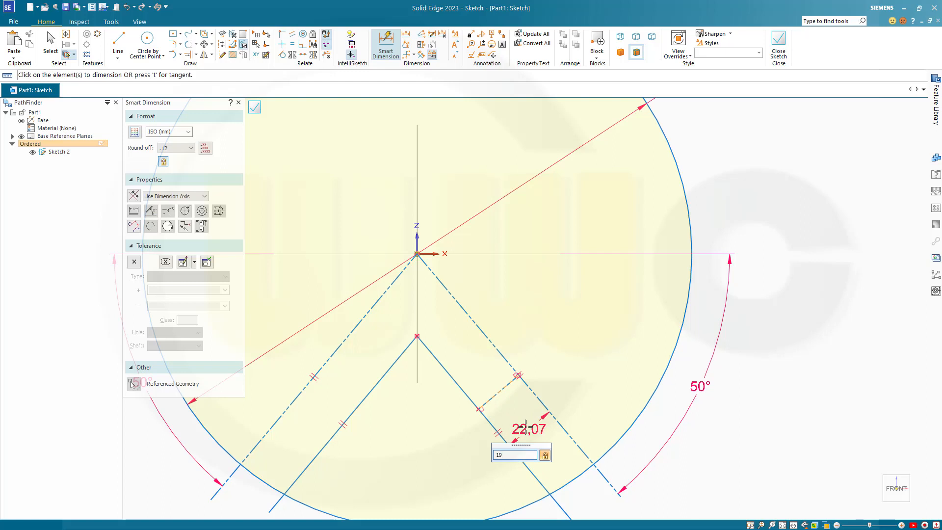
{"action": "key", "text": "Return"}
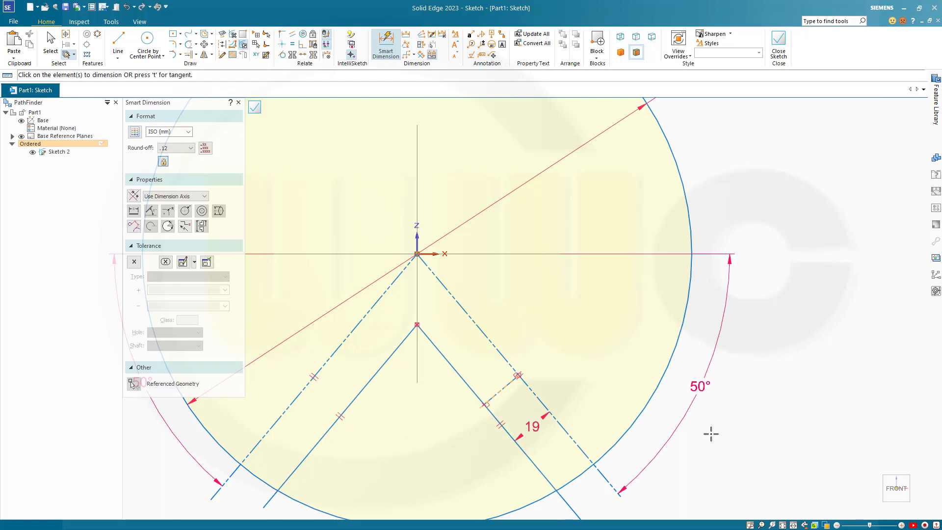
- Trim the ends of all four slanted lines outside the circle and the circle's bottom arc between the two solid lines
{"action": "scroll", "coordinate": [711, 433], "scroll_direction": "down", "scroll_amount": 2}
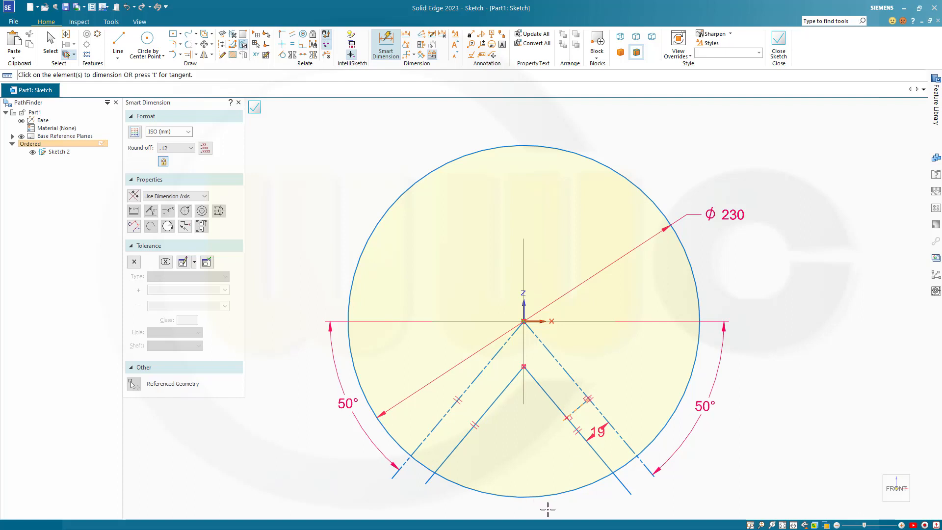
{"action": "left_click", "coordinate": [189, 44]}
{"action": "left_click", "coordinate": [405, 460]}
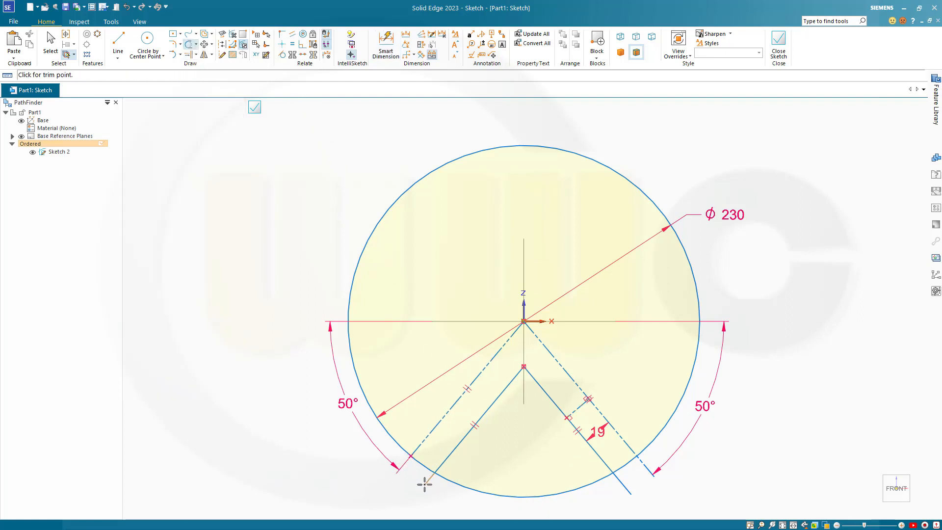
{"action": "left_click", "coordinate": [426, 484]}
{"action": "left_click", "coordinate": [619, 487]}
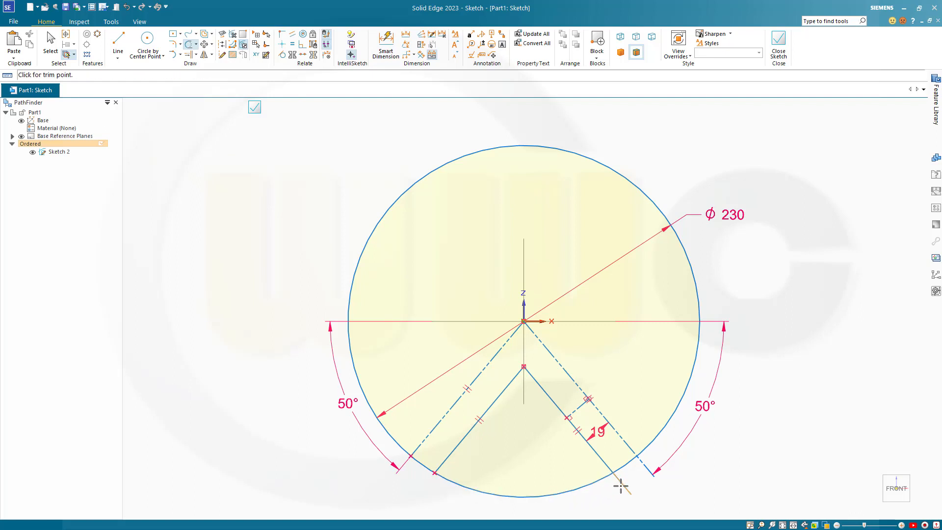
{"action": "left_click", "coordinate": [647, 469]}
{"action": "left_click", "coordinate": [581, 485]}
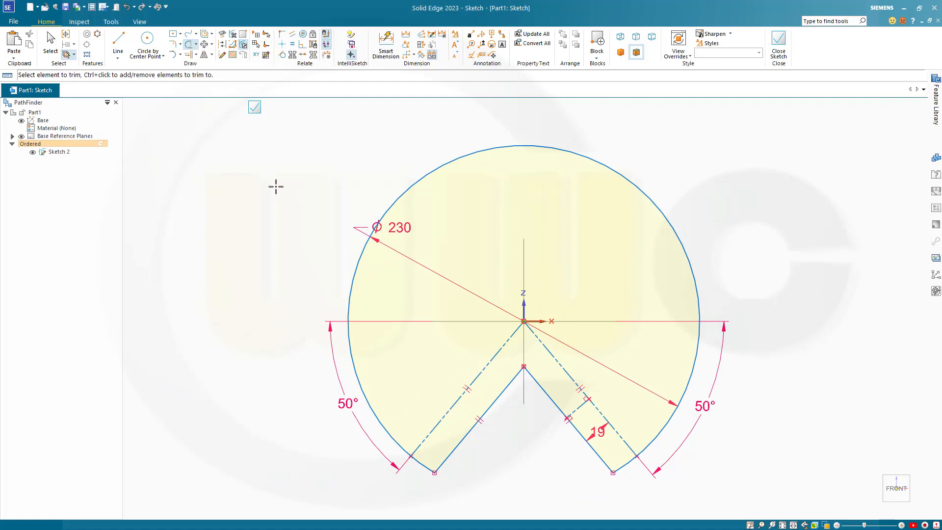
- Close the sketch and extrude the circle profile with its wedge-shaped opening symmetrically by 40 mm
{"action": "left_click", "coordinate": [779, 42]}
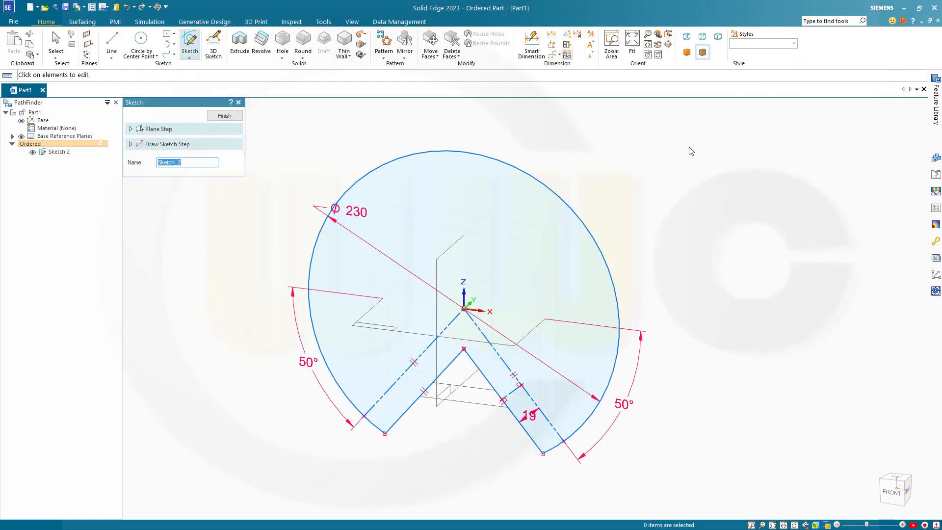
{"action": "left_click", "coordinate": [239, 44]}
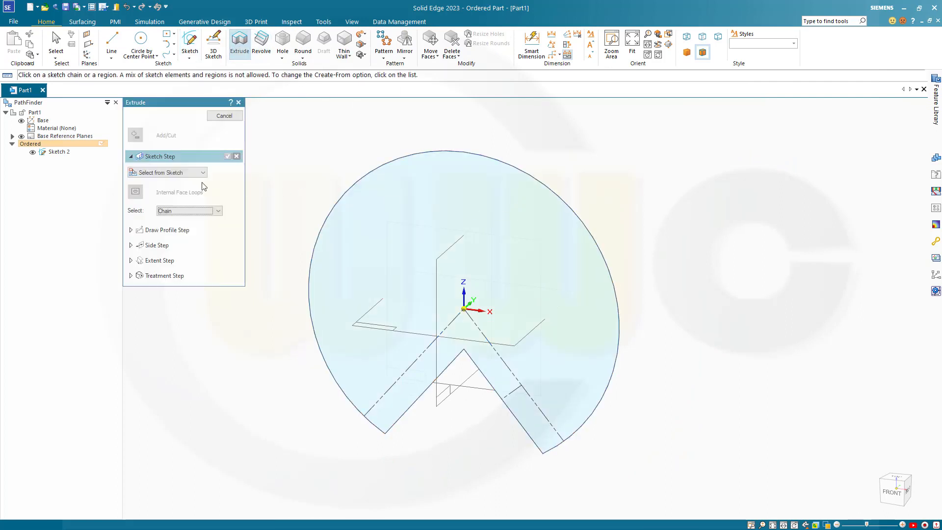
{"action": "left_click", "coordinate": [333, 218]}
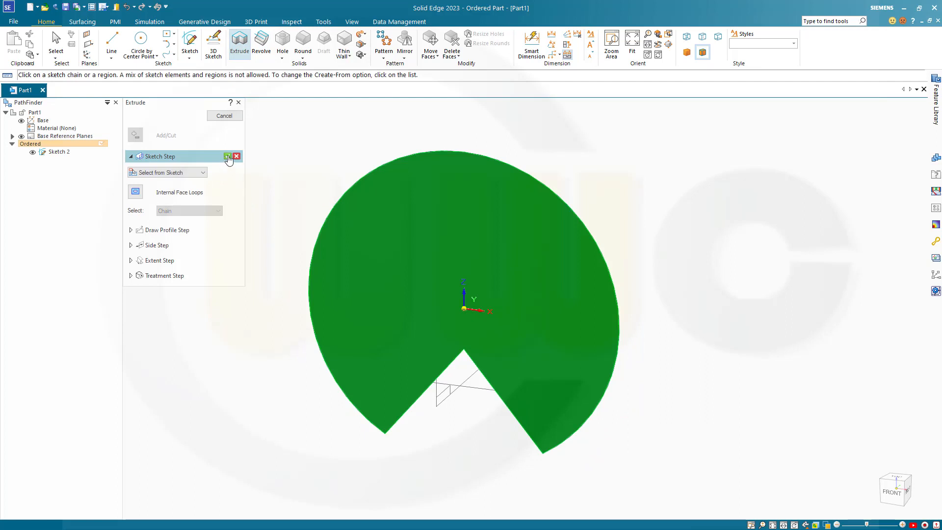
{"action": "left_click", "coordinate": [227, 156]}
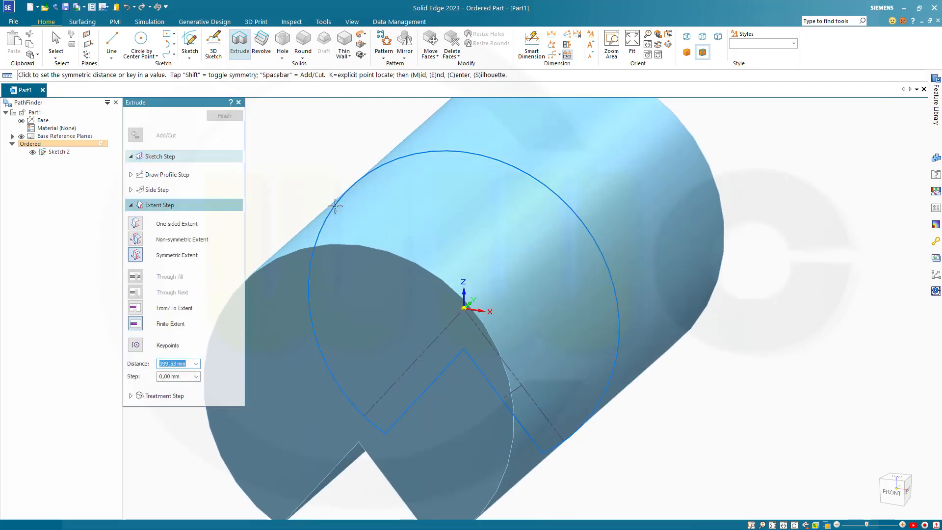
{"action": "type", "text": "10"}
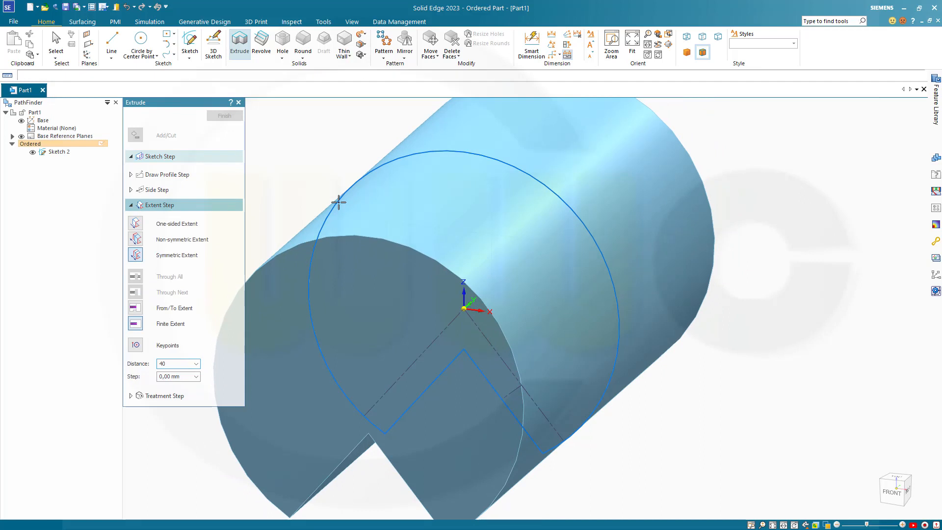
{"action": "key", "text": "Return"}
{"action": "left_click", "coordinate": [225, 116]}
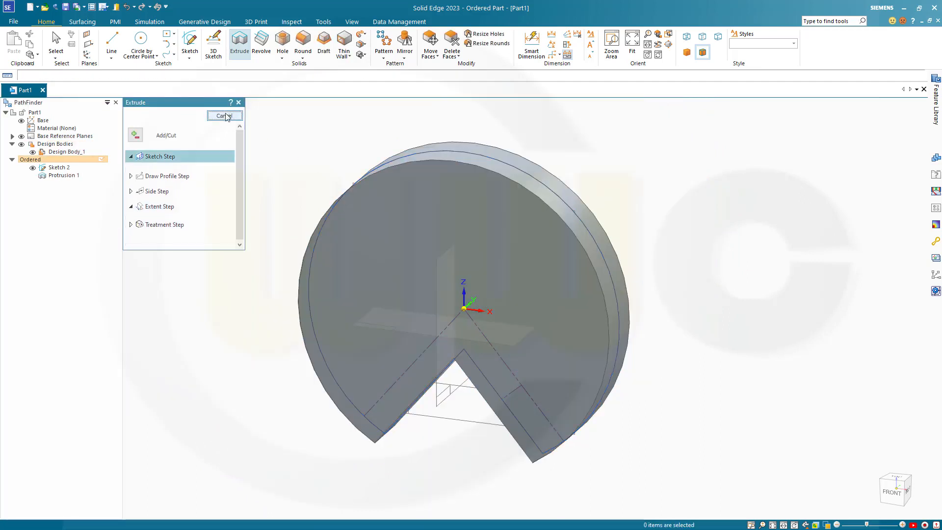
{"action": "key", "text": "Escape"}
- Hollow the disc with a 15 mm inside-offset Thin Wall, leaving both flat faces open
{"action": "middle_click_drag", "start_coordinate": [666, 304], "coordinate": [633, 243]}
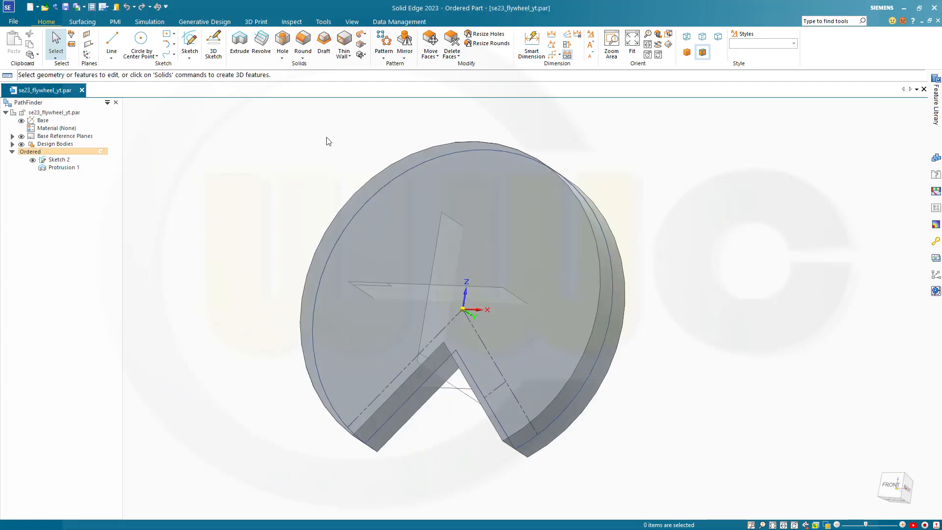
{"action": "left_click", "coordinate": [344, 41]}
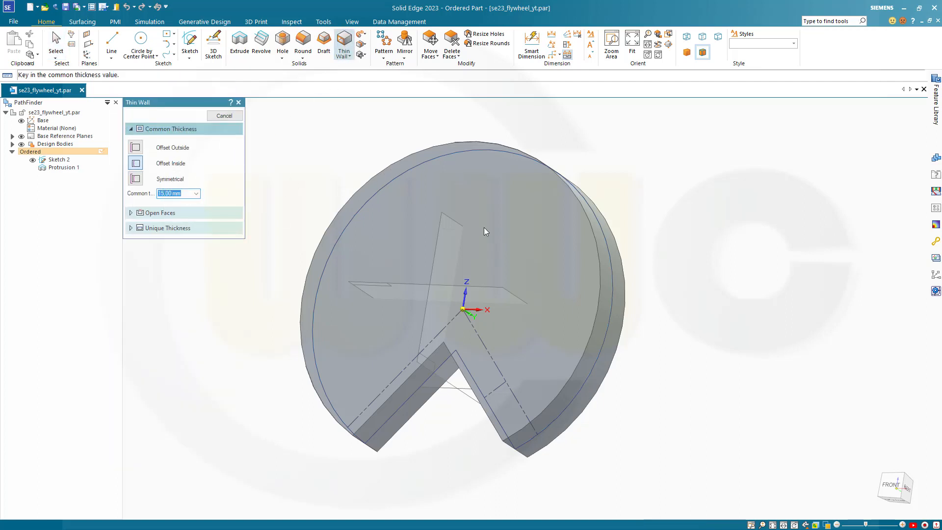
{"action": "left_click", "coordinate": [152, 213]}
{"action": "left_click", "coordinate": [579, 190]}
{"action": "middle_click_drag", "start_coordinate": [680, 204], "coordinate": [504, 214]}
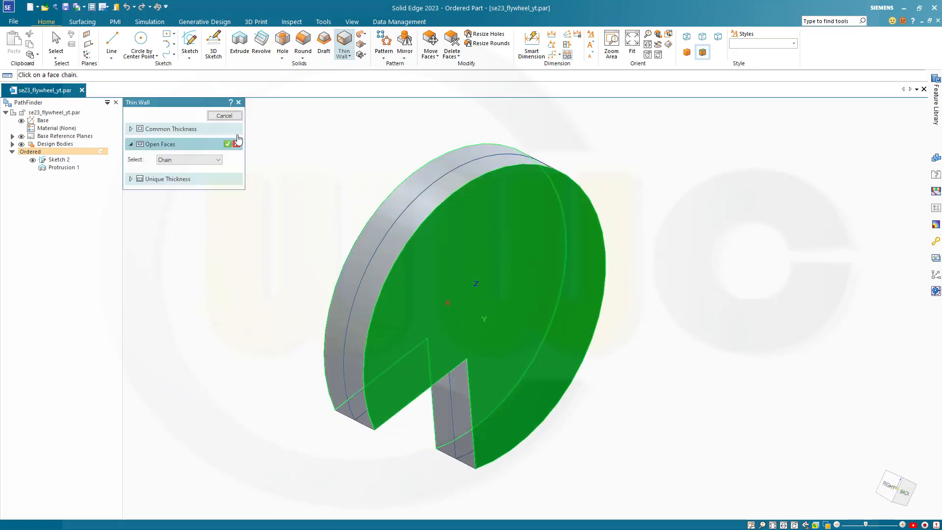
{"action": "left_click", "coordinate": [227, 143]}
{"action": "left_click", "coordinate": [230, 115]}
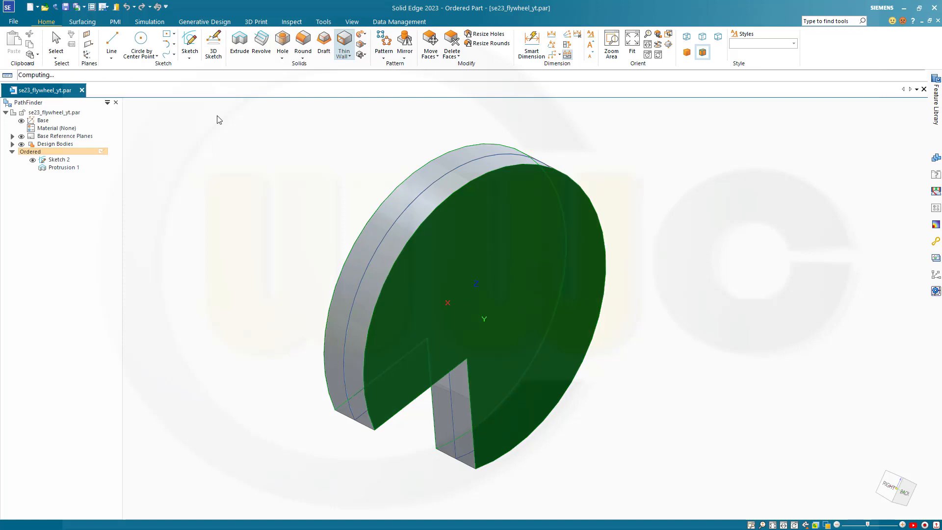
{"action": "left_click", "coordinate": [222, 115]}
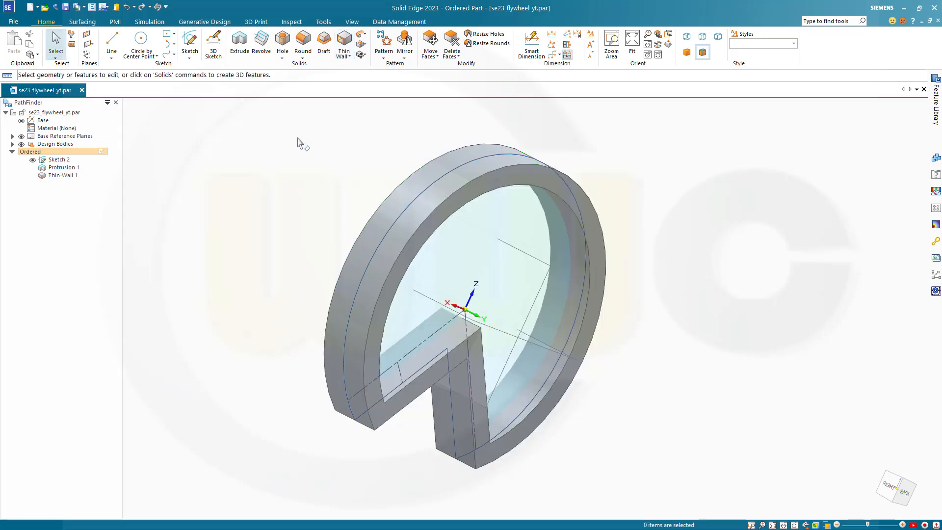
- Round the two inner rim corners beside the wedge and the outer edge at the wedge's apex with a 10 mm radius
{"action": "middle_click_drag", "start_coordinate": [316, 147], "coordinate": [462, 214]}
{"action": "scroll", "coordinate": [483, 269], "scroll_direction": "up", "scroll_amount": 2}
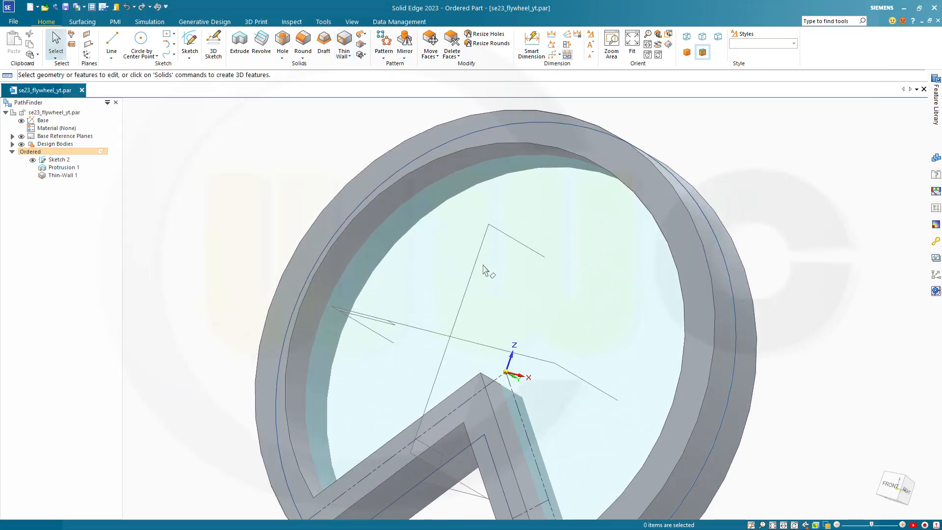
{"action": "scroll", "coordinate": [483, 269], "scroll_direction": "down", "scroll_amount": 3}
{"action": "mouse_move", "coordinate": [404, 263]}
{"action": "middle_mouse_down"}
{"action": "mouse_move", "coordinate": [479, 278]}
{"action": "mouse_move", "coordinate": [434, 255]}
{"action": "mouse_move", "coordinate": [406, 257]}
{"action": "mouse_move", "coordinate": [604, 316]}
{"action": "mouse_move", "coordinate": [600, 304]}
{"action": "mouse_move", "coordinate": [540, 299]}
{"action": "mouse_move", "coordinate": [475, 337]}
{"action": "mouse_move", "coordinate": [432, 228]}
{"action": "mouse_move", "coordinate": [443, 204]}
{"action": "mouse_move", "coordinate": [428, 211]}
{"action": "mouse_move", "coordinate": [422, 289]}
{"action": "mouse_move", "coordinate": [421, 269]}
{"action": "middle_mouse_up"}
{"action": "left_click", "coordinate": [303, 40]}
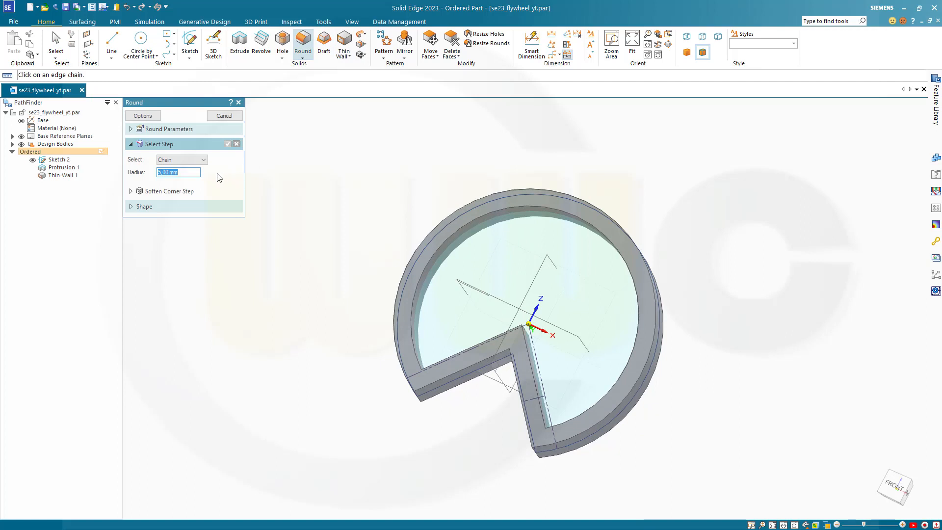
{"action": "type", "text": "10"}
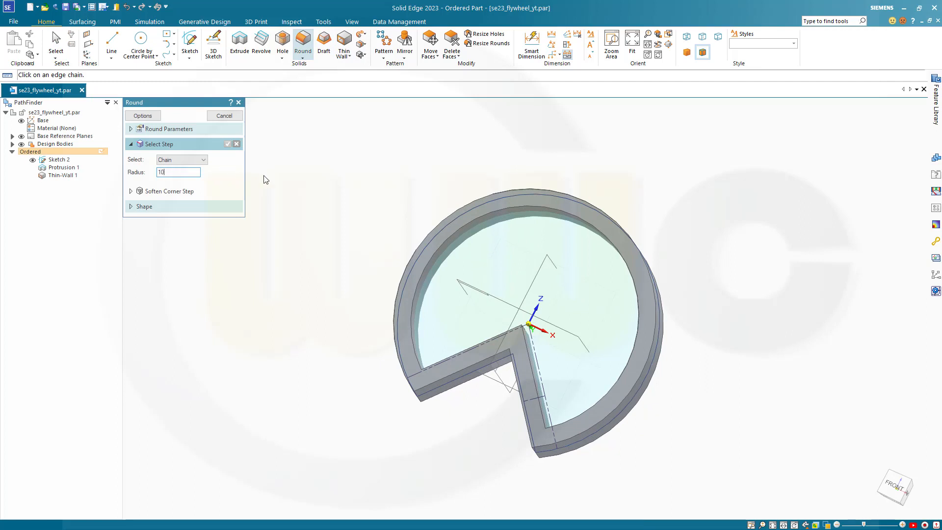
{"action": "middle_click_drag", "start_coordinate": [327, 217], "coordinate": [339, 275]}
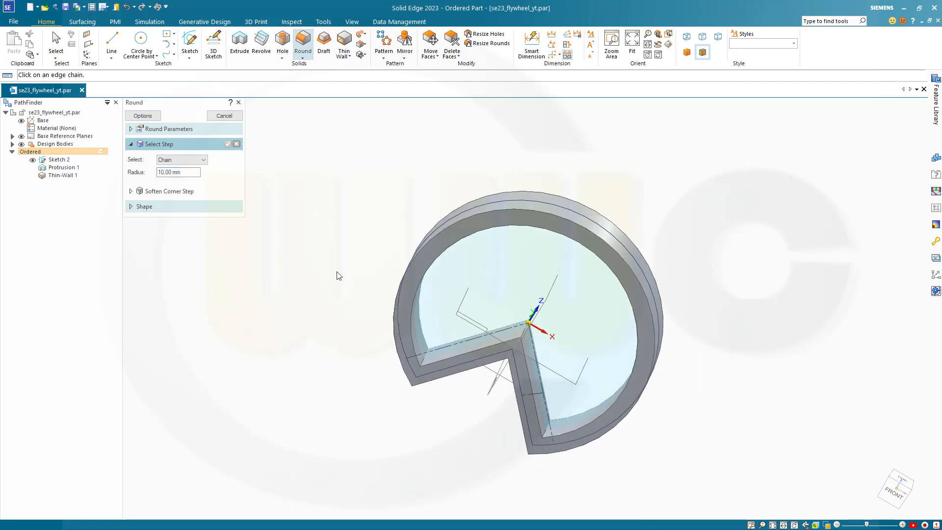
{"action": "left_click", "coordinate": [426, 356]}
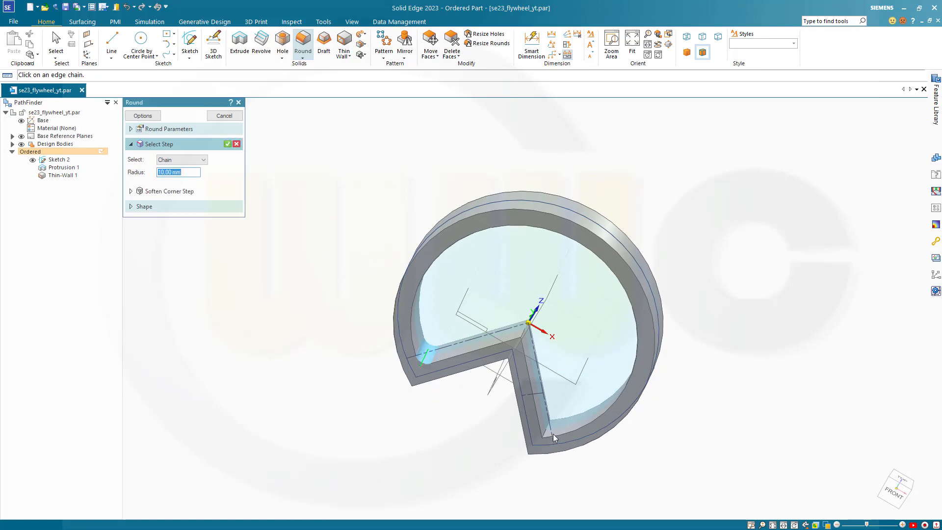
{"action": "left_click", "coordinate": [548, 431]}
{"action": "middle_click_drag", "start_coordinate": [507, 343], "coordinate": [511, 286]}
{"action": "left_click", "coordinate": [517, 334]}
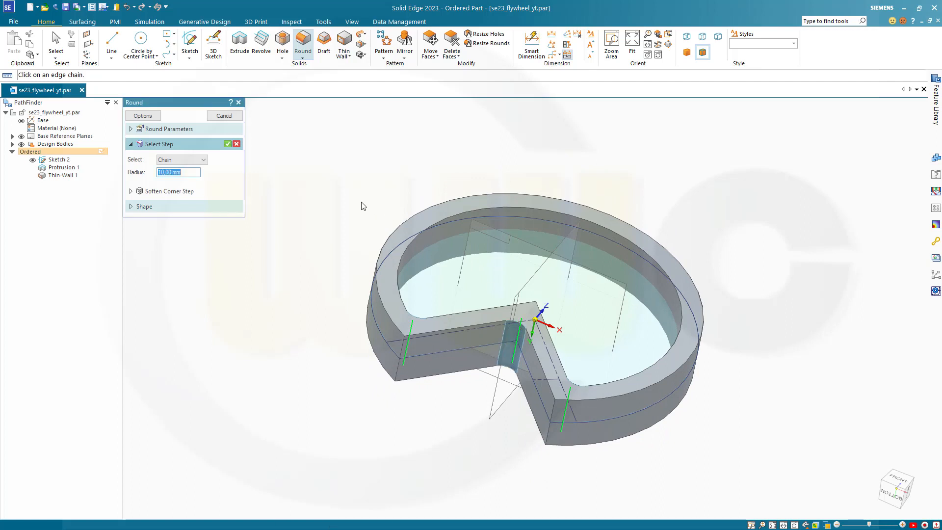
{"action": "left_click", "coordinate": [228, 144]}
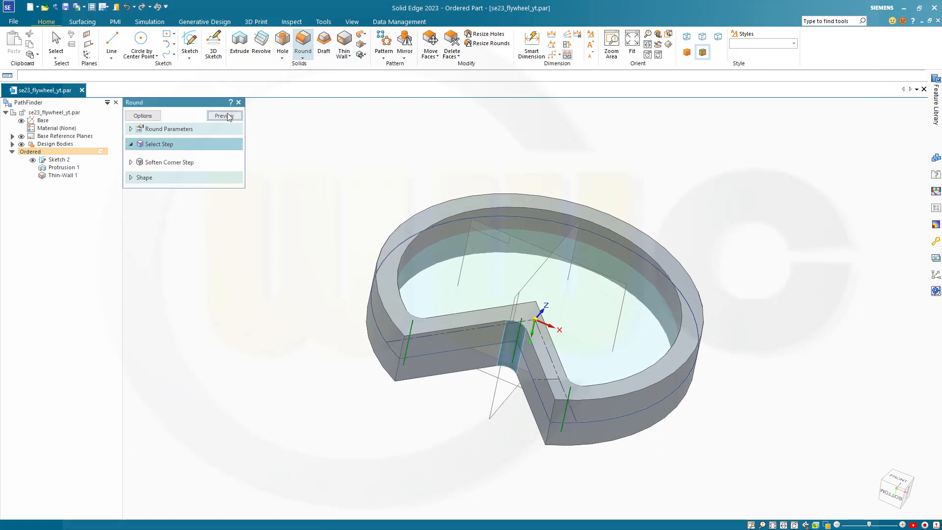
{"action": "left_click", "coordinate": [228, 117]}
{"action": "left_click", "coordinate": [228, 116]}
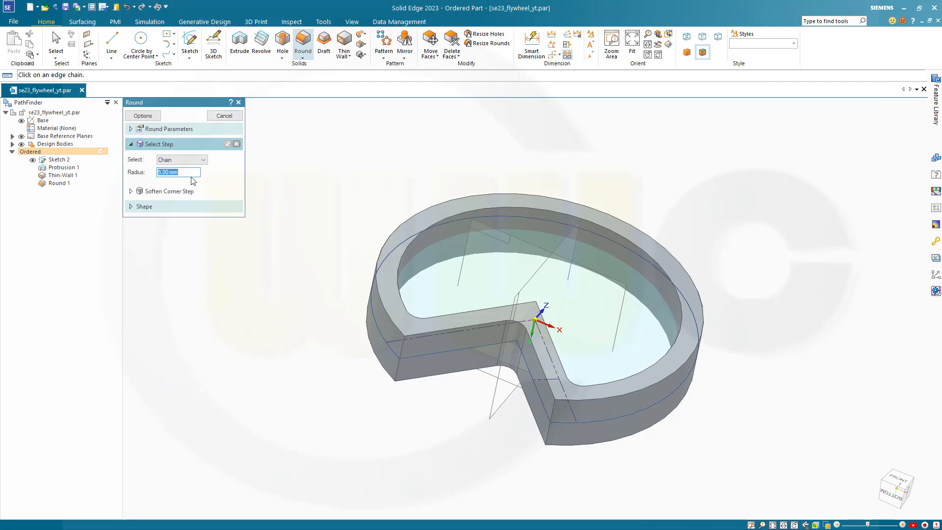
- Round the two outer corner edges where the wedge opening meets the rim with a 25 mm radius
{"action": "left_click", "coordinate": [397, 366]}
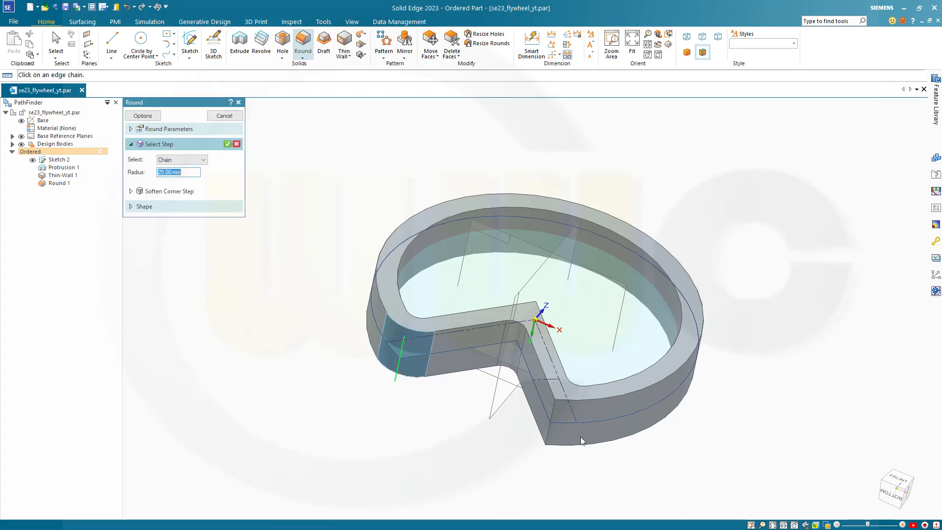
{"action": "left_click", "coordinate": [549, 432]}
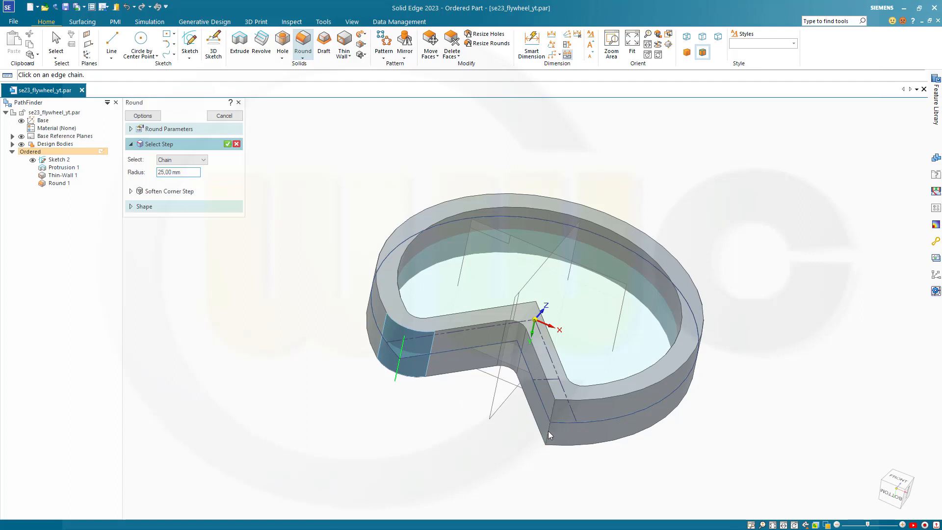
{"action": "left_click", "coordinate": [227, 144]}
{"action": "left_click", "coordinate": [229, 116]}
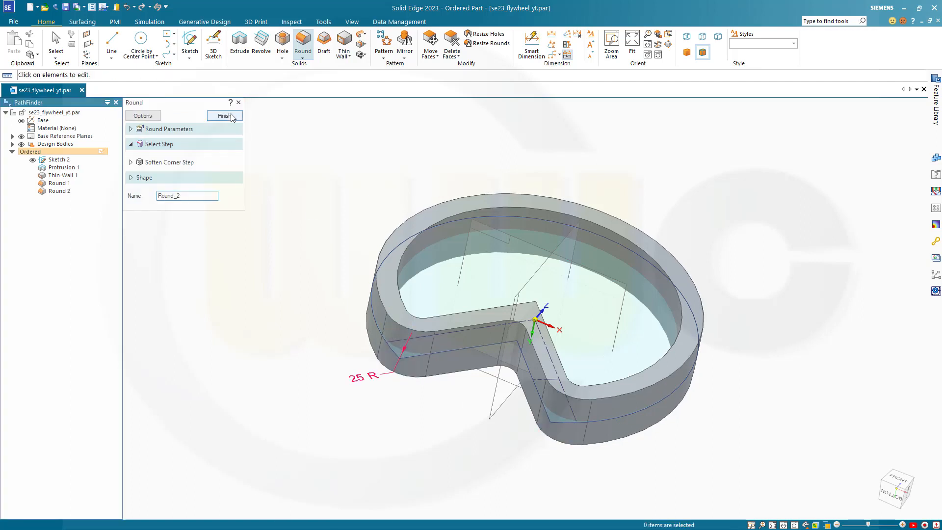
{"action": "left_click", "coordinate": [229, 116]}
{"action": "left_click", "coordinate": [231, 117]}
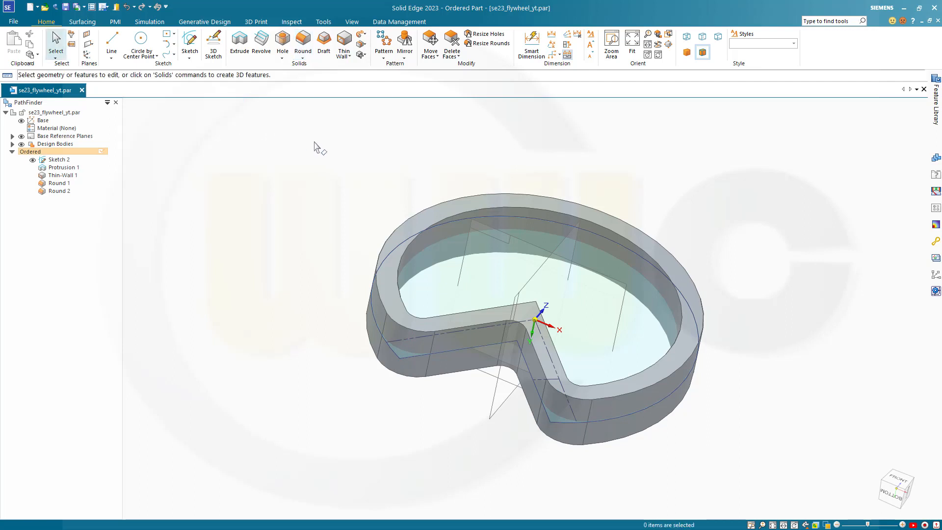
- Sketch a circle about 38 mm in diameter on the Front (xz) plane, centred on the origin
{"action": "middle_click_drag", "start_coordinate": [347, 147], "coordinate": [321, 188]}
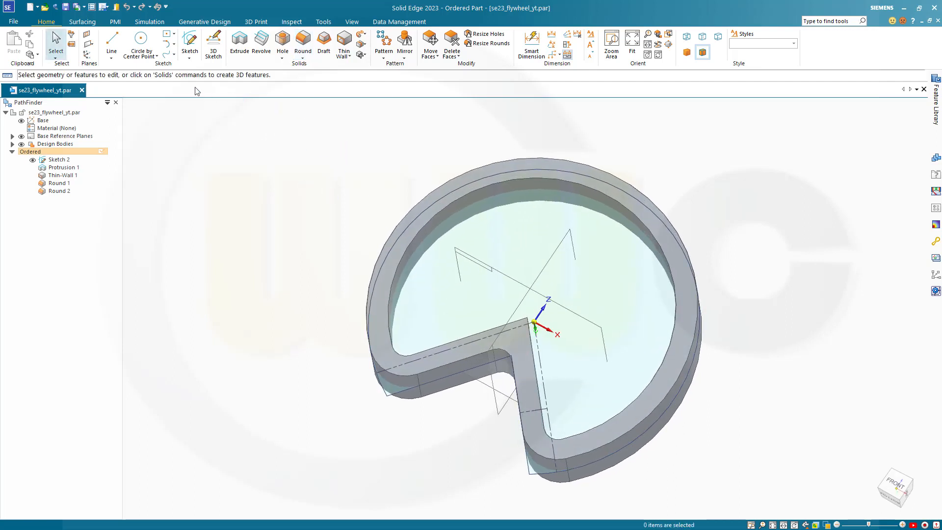
{"action": "left_click", "coordinate": [189, 43]}
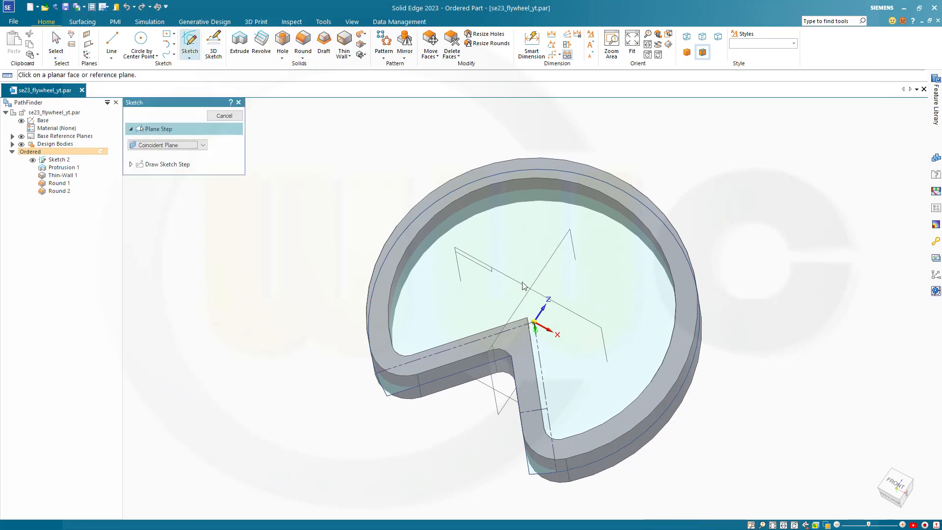
{"action": "middle_click_drag", "start_coordinate": [357, 208], "coordinate": [370, 234]}
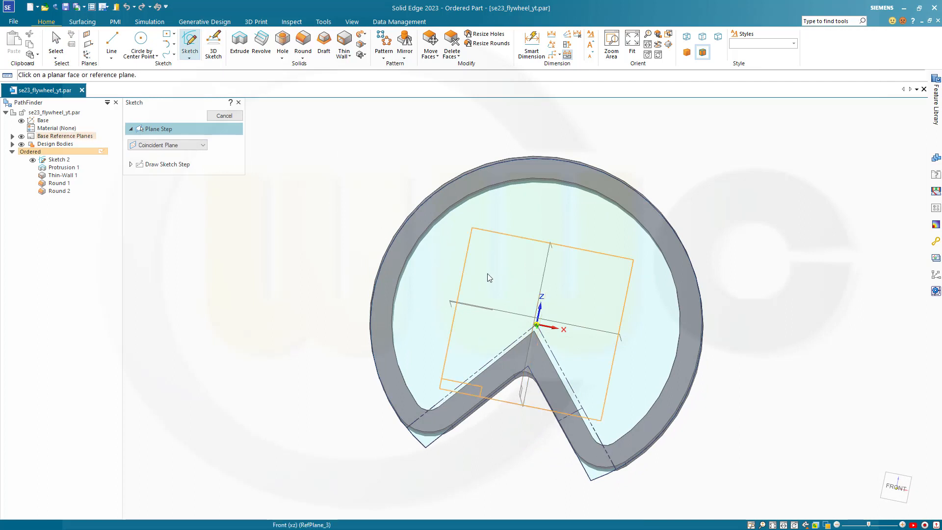
{"action": "left_click", "coordinate": [492, 287]}
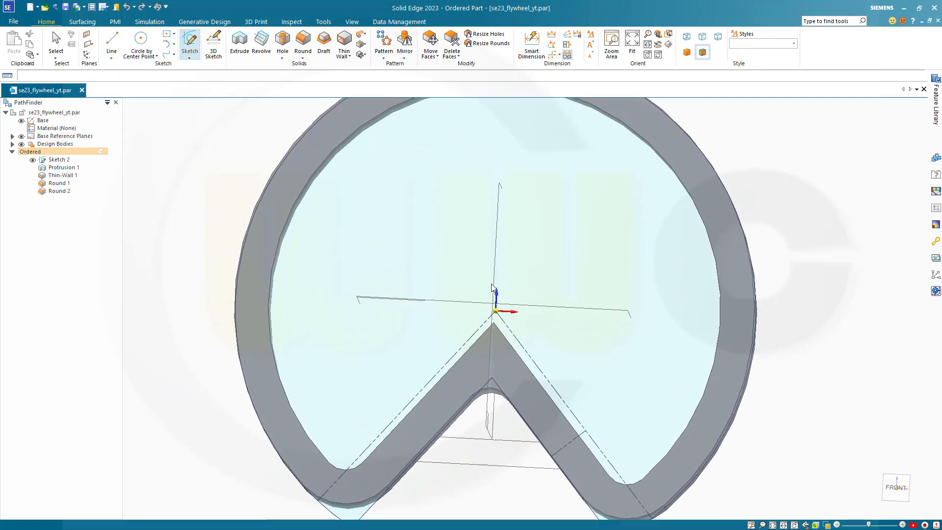
{"action": "left_click", "coordinate": [147, 41]}
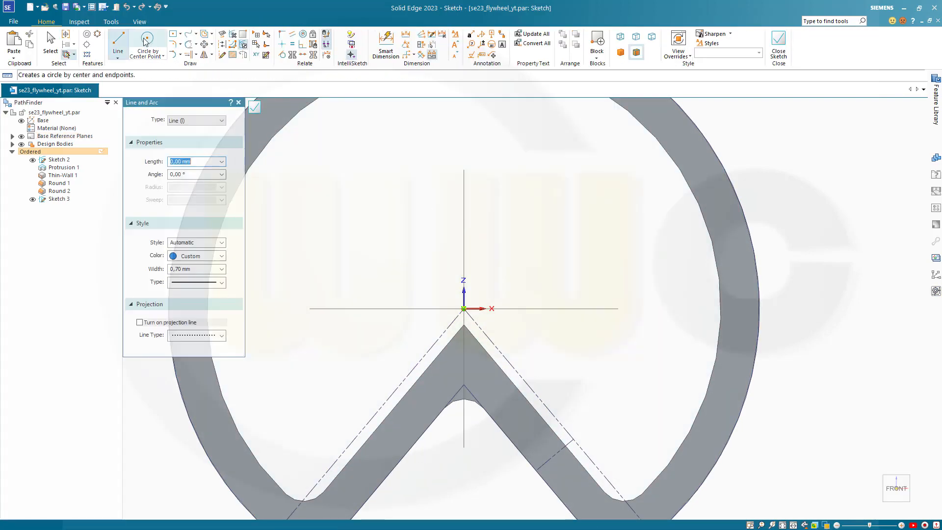
{"action": "left_click", "coordinate": [463, 309]}
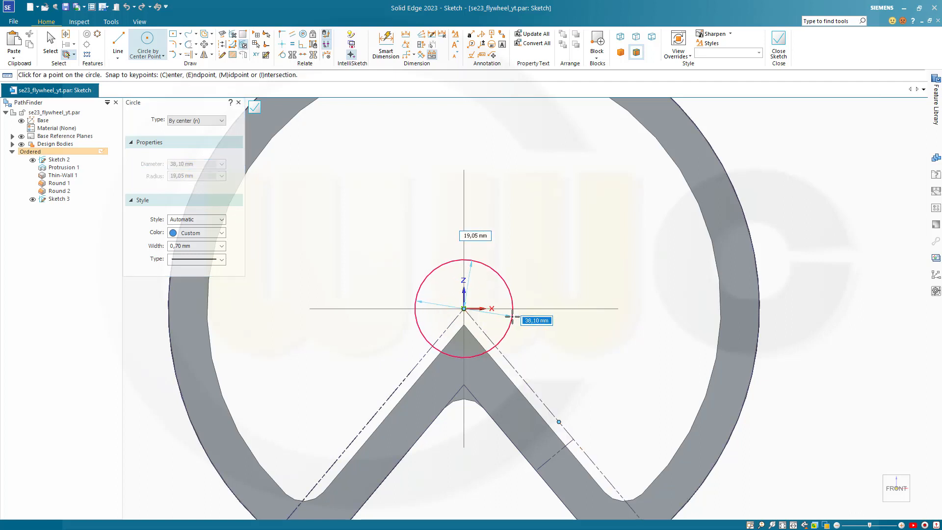
{"action": "left_click", "coordinate": [513, 317]}
- Dimension the circle's diameter as 40 mm and close the sketch
{"action": "key", "text": "d"}
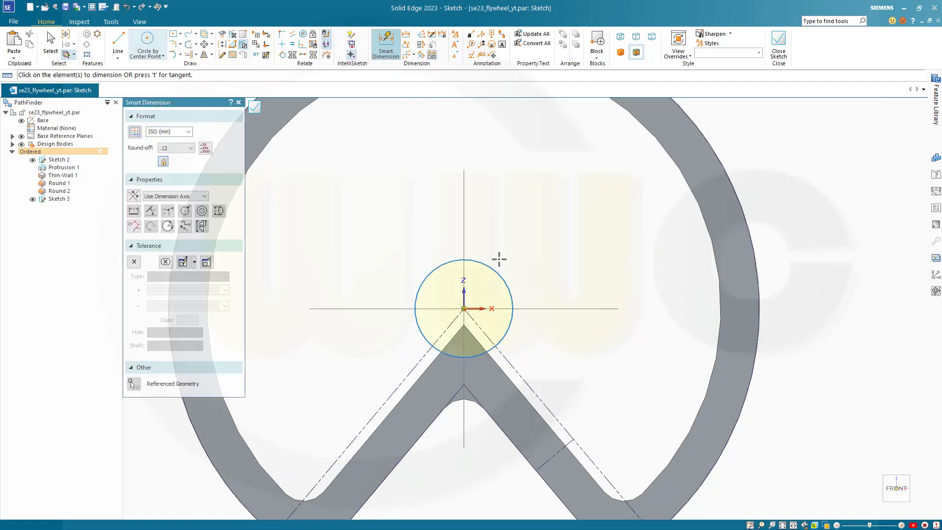
{"action": "left_click", "coordinate": [498, 273]}
{"action": "left_click", "coordinate": [527, 269]}
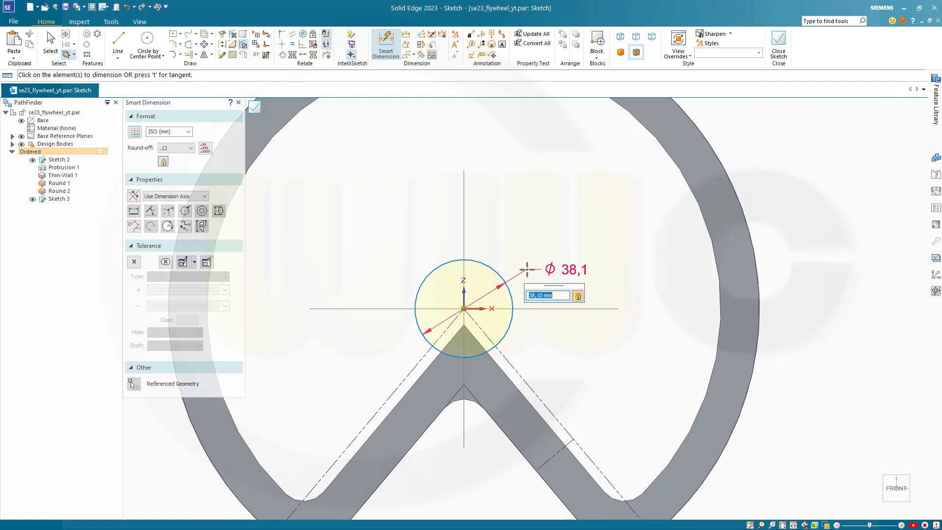
{"action": "type", "text": "40"}
{"action": "key", "text": "Return"}
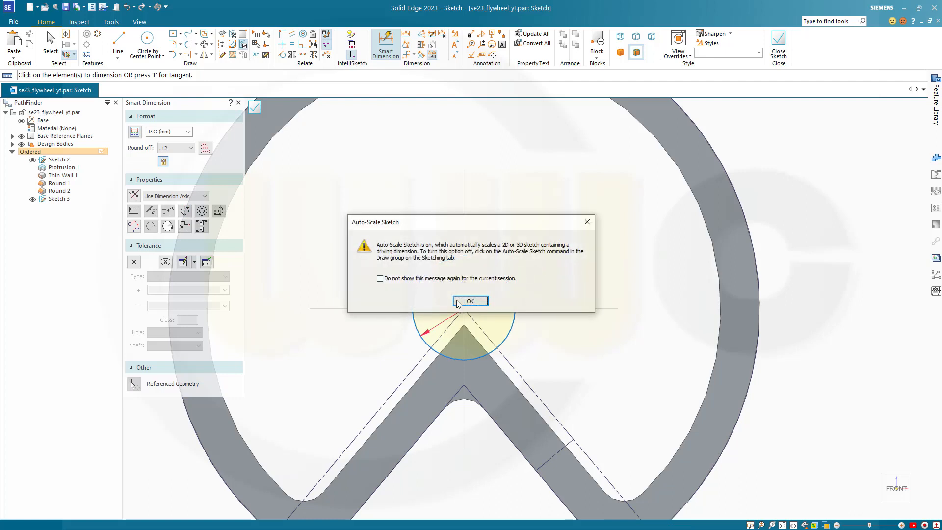
{"action": "left_click", "coordinate": [456, 301]}
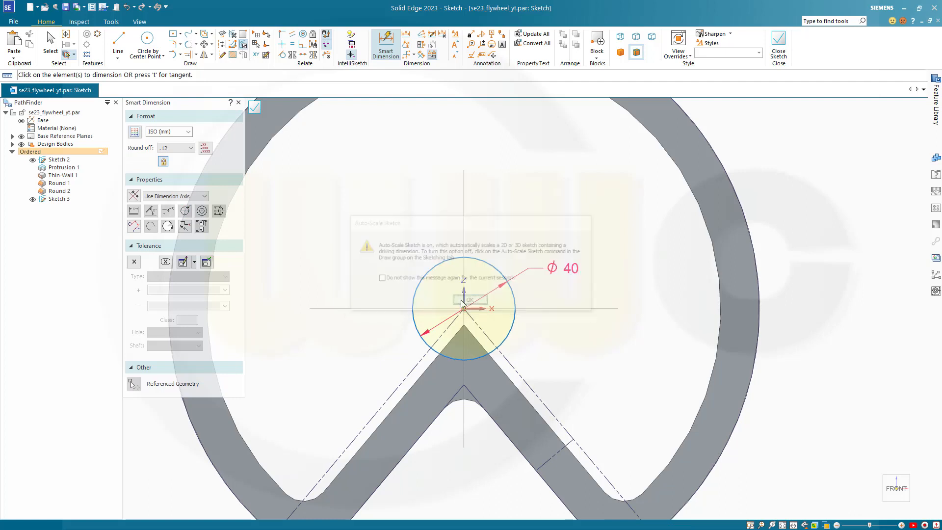
{"action": "left_click", "coordinate": [779, 43]}
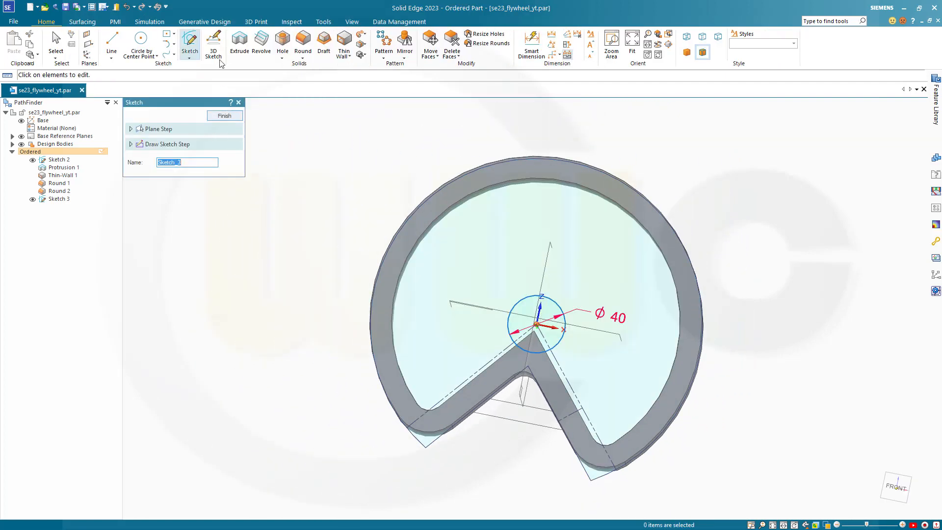
- Extrude the 40 mm hub circle symmetrically about its sketch plane to a total length of 60 mm
{"action": "left_click", "coordinate": [240, 44]}
{"action": "middle_click_drag", "start_coordinate": [331, 229], "coordinate": [421, 276]}
{"action": "left_click", "coordinate": [555, 330]}
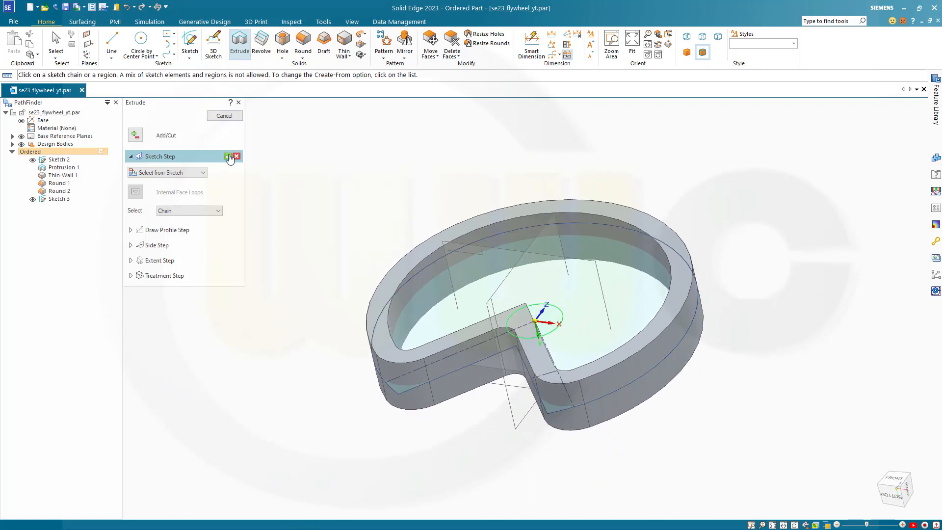
{"action": "left_click", "coordinate": [228, 156]}
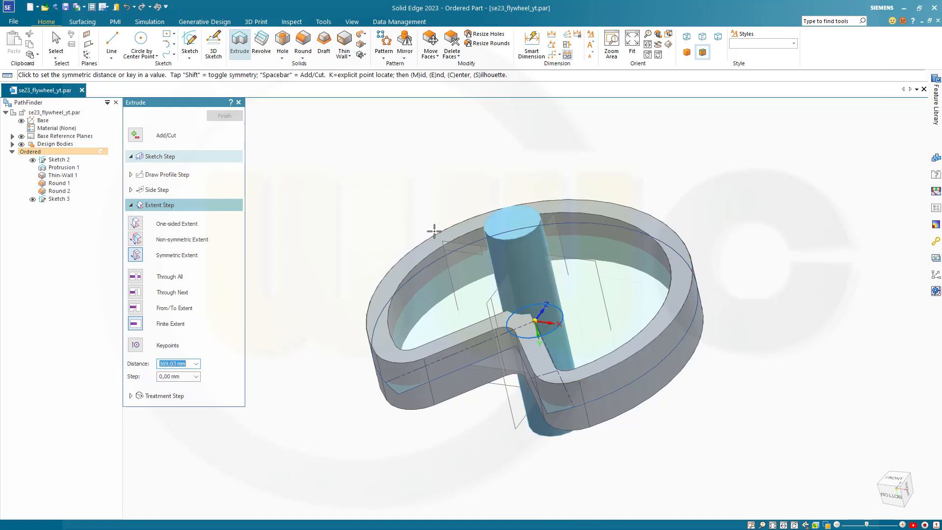
{"action": "key", "text": "Return"}
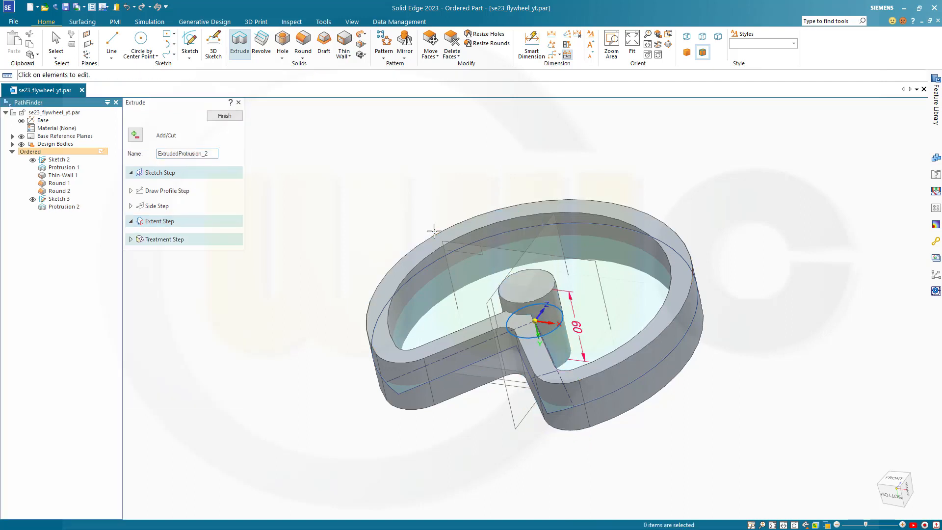
{"action": "left_click", "coordinate": [224, 115]}
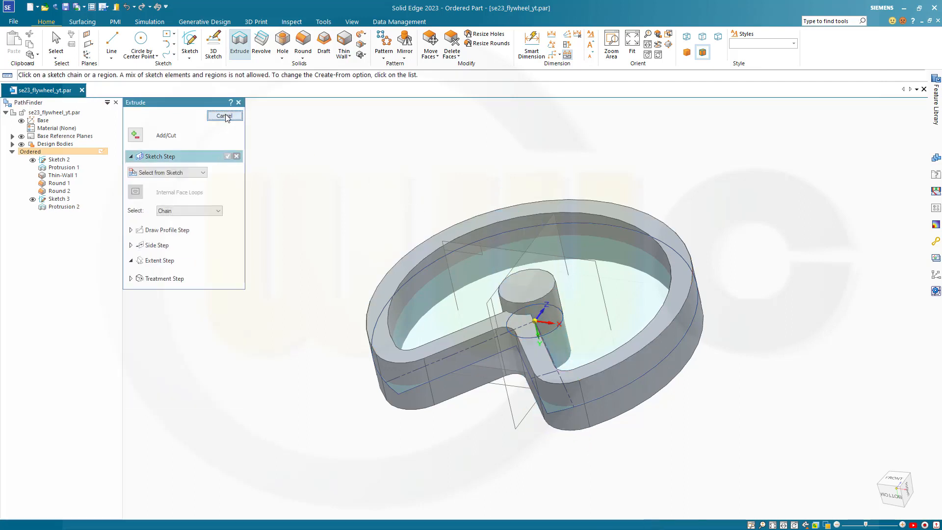
{"action": "key", "text": "Escape"}
- Extrude the closed flywheel outline symmetrically by 20 mm to fill the inside of the rim with a web
{"action": "middle_click_drag", "start_coordinate": [382, 205], "coordinate": [388, 248]}
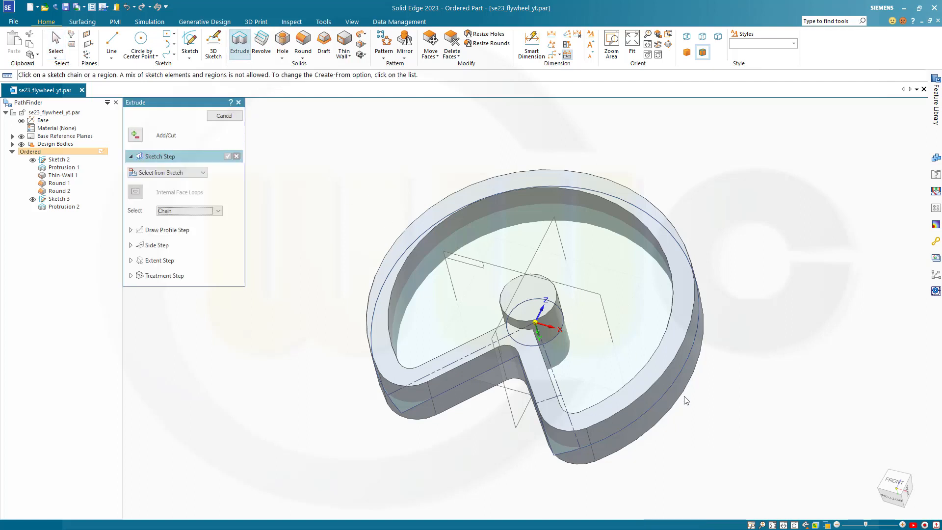
{"action": "left_click", "coordinate": [622, 429]}
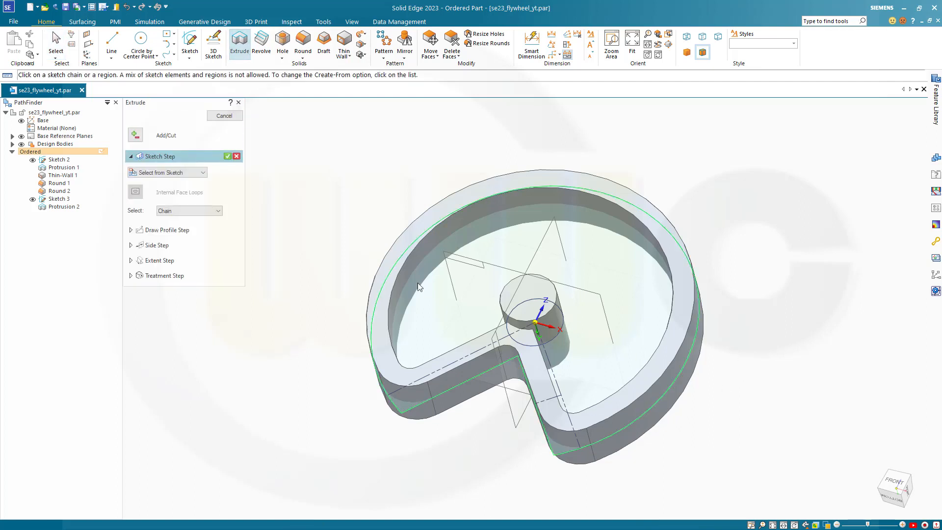
{"action": "left_click", "coordinate": [227, 156]}
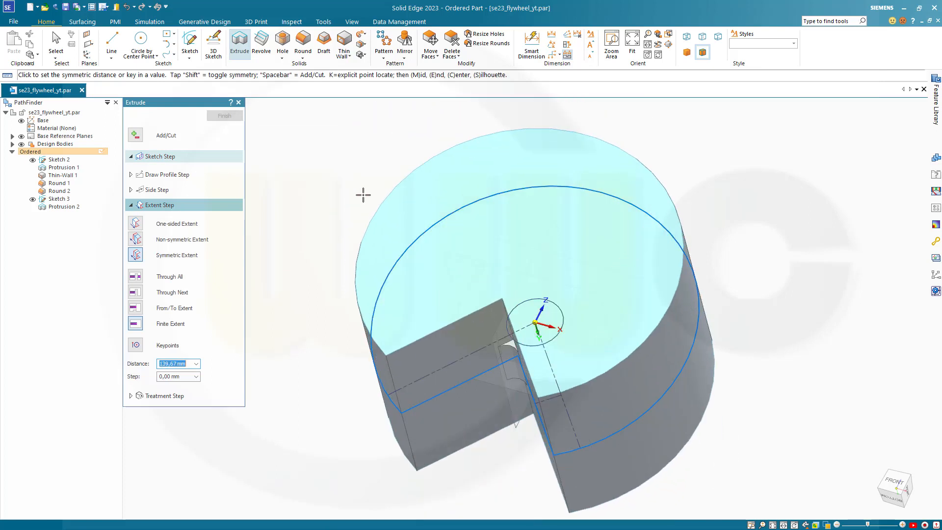
{"action": "type", "text": "20"}
{"action": "key", "text": "Return"}
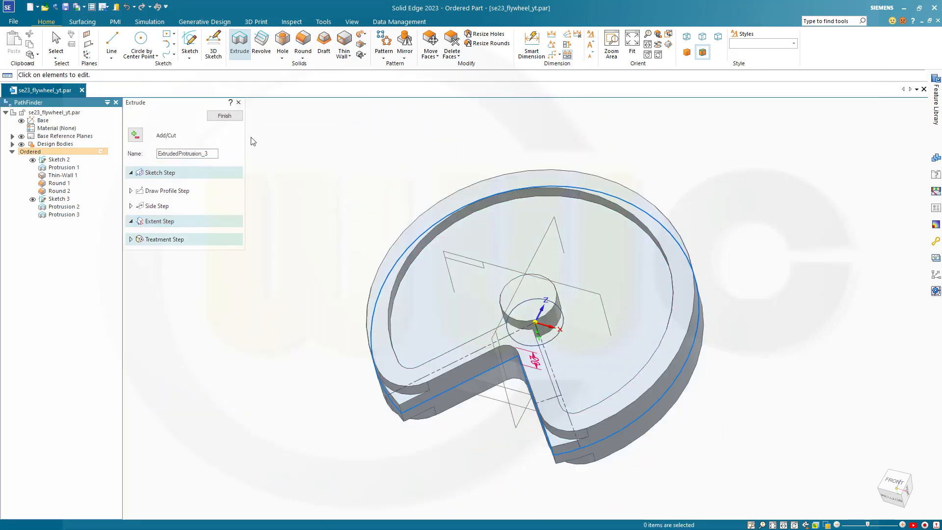
{"action": "left_click", "coordinate": [226, 117]}
{"action": "key", "text": "Escape"}
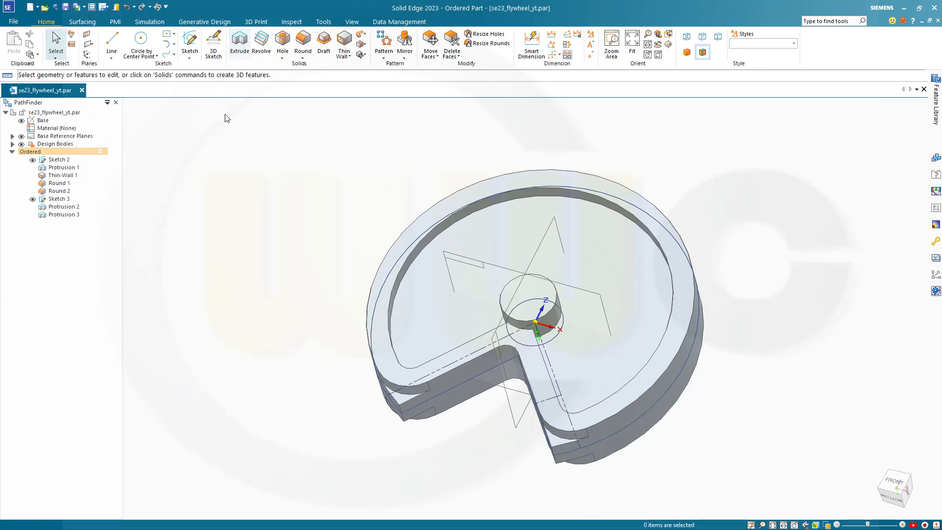
- Reorder Protrusion 3, the web, in the feature history so that it comes directly after Thin-Wall 1 and before Round 1
{"action": "middle_click_drag", "start_coordinate": [383, 409], "coordinate": [459, 439]}
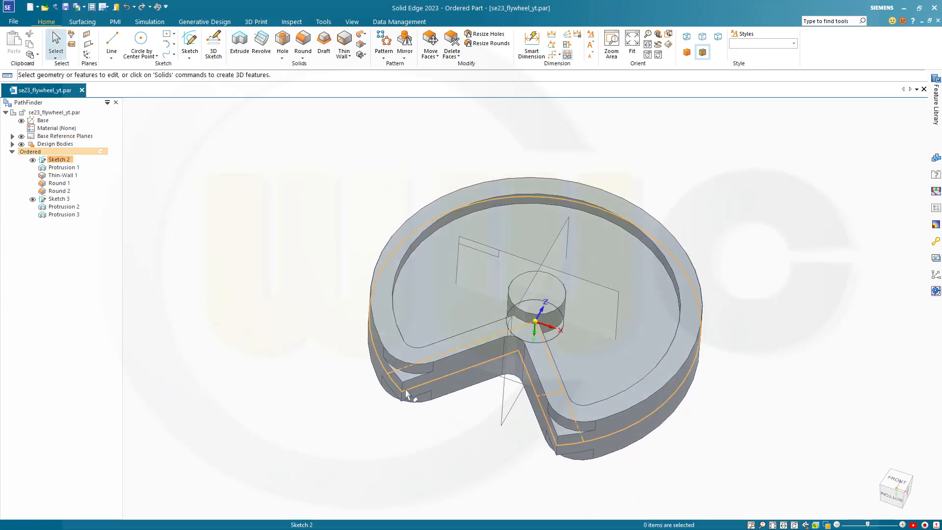
{"action": "middle_click_drag", "start_coordinate": [498, 463], "coordinate": [406, 444]}
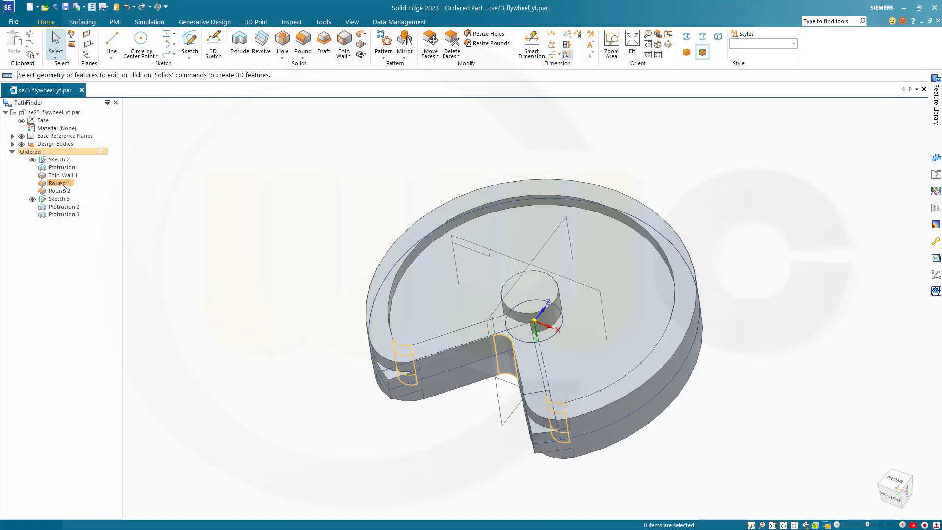
{"action": "left_click", "coordinate": [63, 214]}
{"action": "left_click_drag", "start_coordinate": [63, 211], "coordinate": [64, 183]}
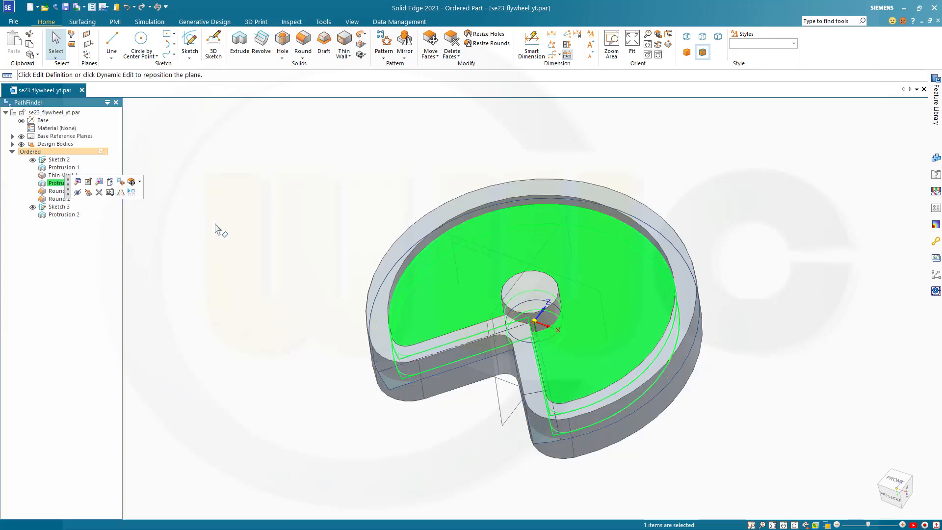
{"action": "left_click", "coordinate": [215, 253]}
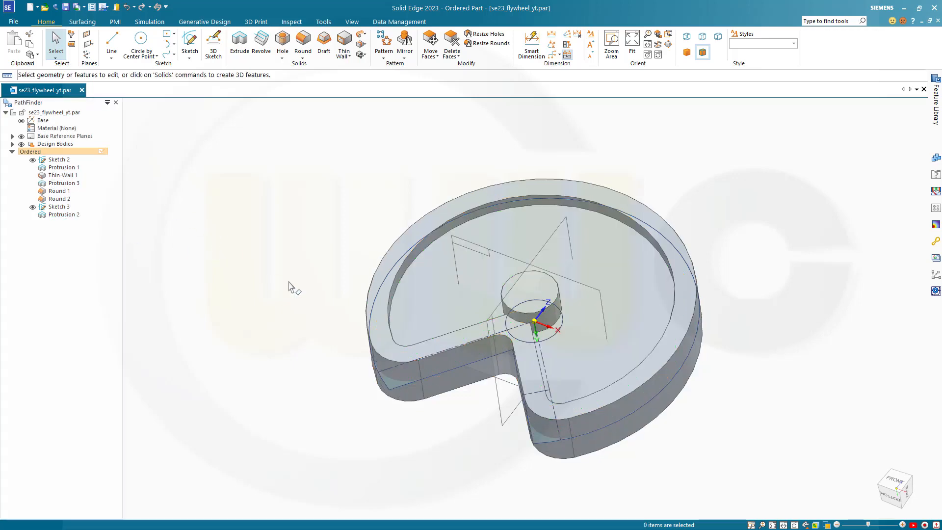
{"action": "middle_click_drag", "start_coordinate": [314, 312], "coordinate": [330, 344]}
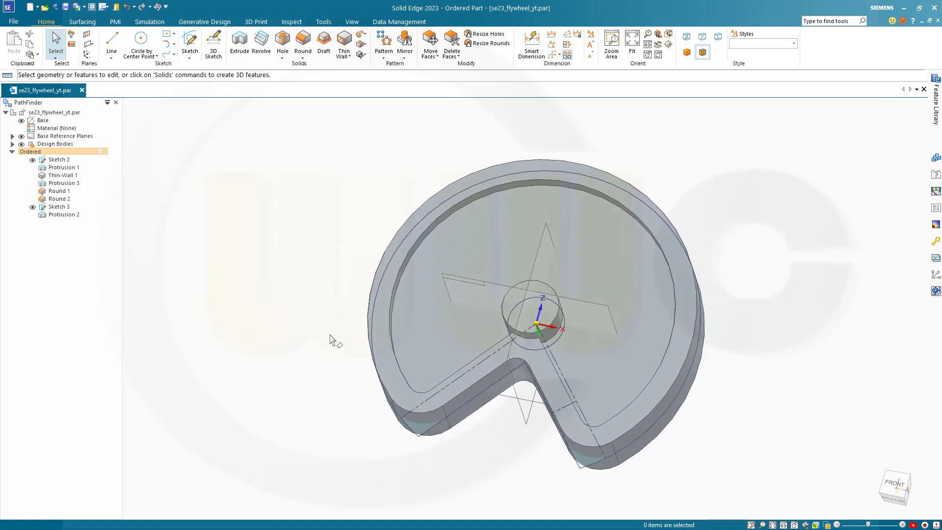
{"action": "middle_click_drag", "start_coordinate": [684, 243], "coordinate": [667, 244]}
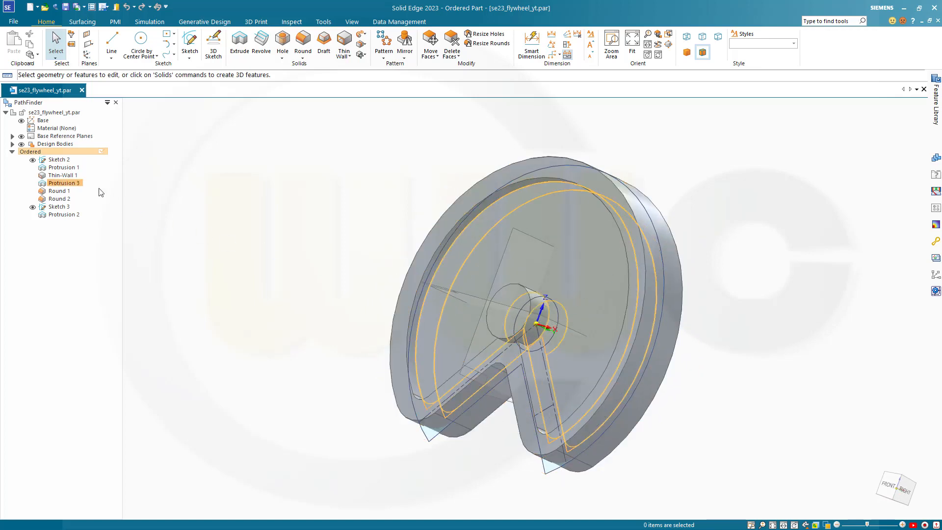
- Suppress the web protrusion and round the edges where the hub meets the wedge walls with a 10 mm radius
{"action": "left_click", "coordinate": [43, 183]}
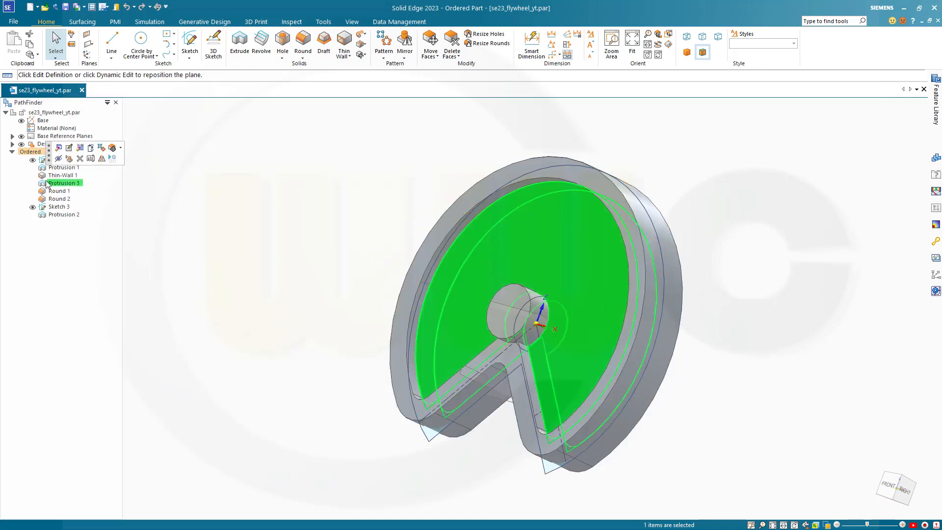
{"action": "left_click", "coordinate": [68, 158]}
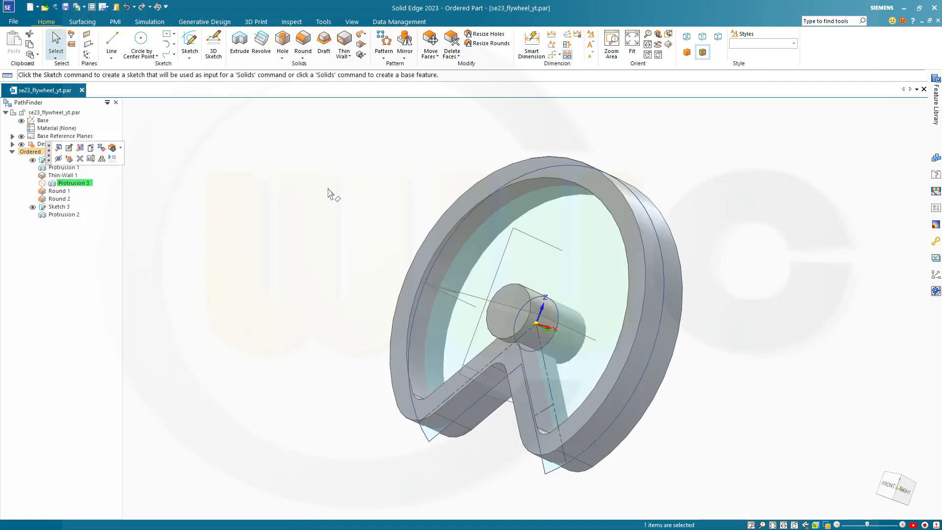
{"action": "left_click", "coordinate": [303, 42]}
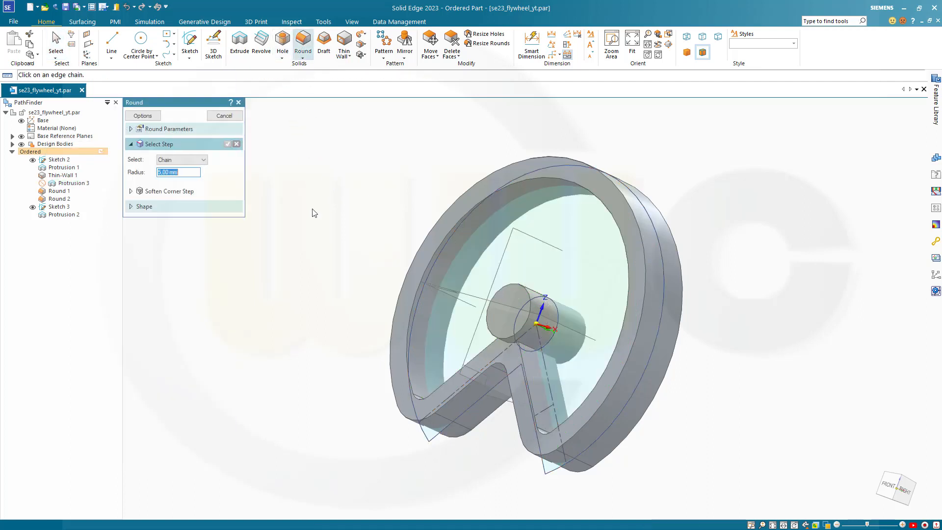
{"action": "type", "text": "10"}
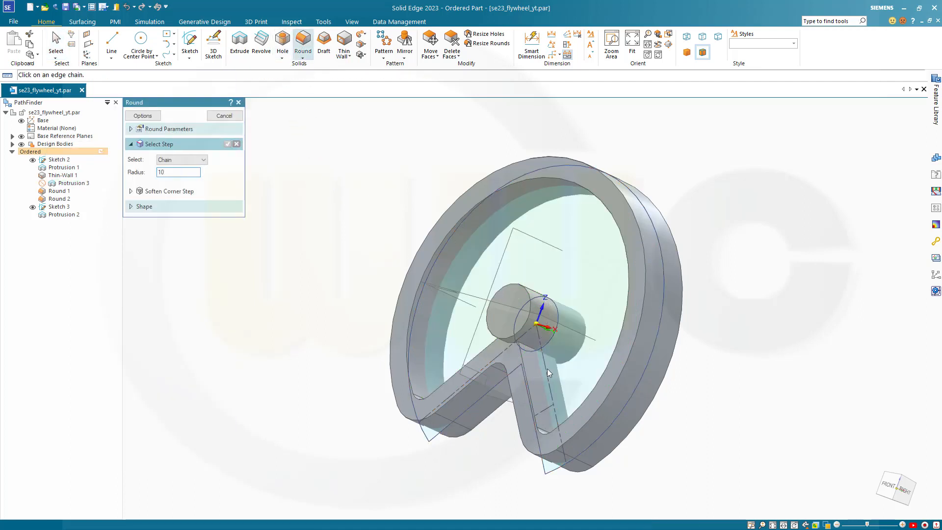
{"action": "left_click", "coordinate": [536, 349]}
{"action": "middle_click_drag", "start_coordinate": [490, 314], "coordinate": [595, 342]}
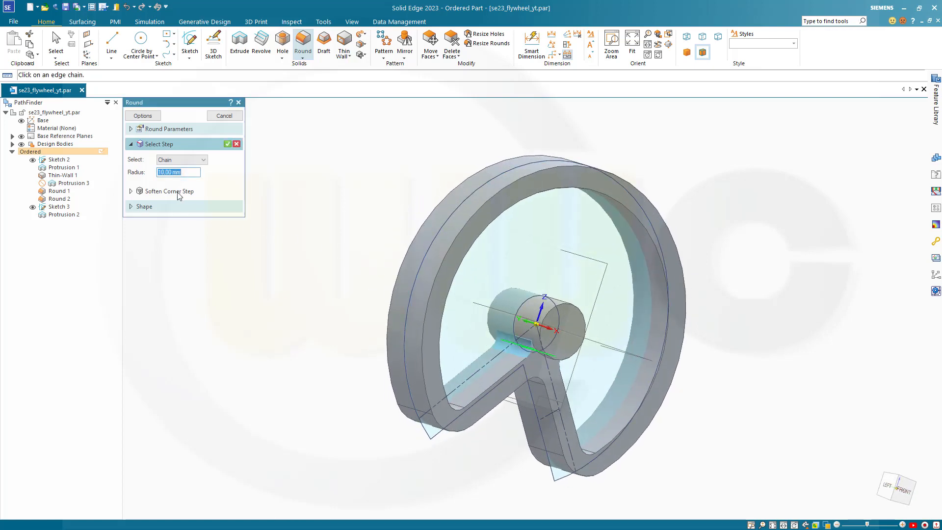
{"action": "left_click", "coordinate": [228, 144]}
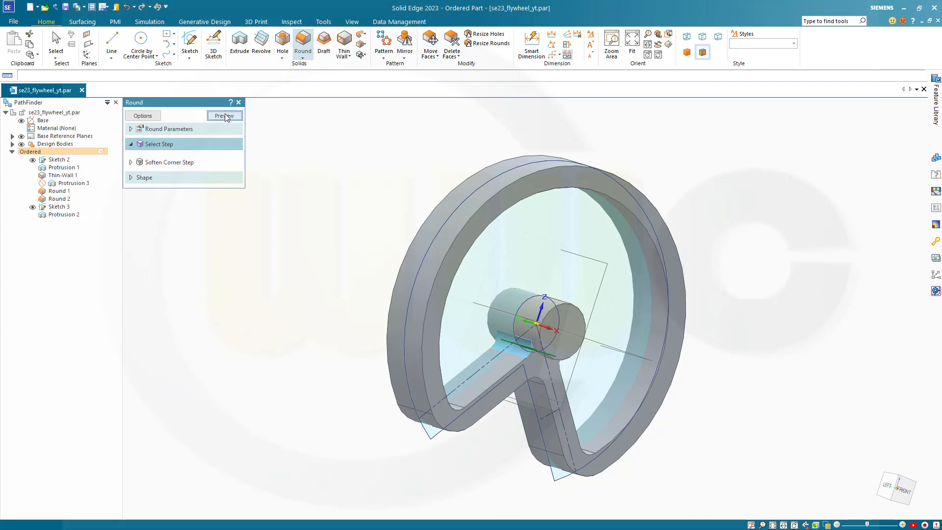
{"action": "left_click", "coordinate": [226, 116]}
{"action": "left_click", "coordinate": [225, 116]}
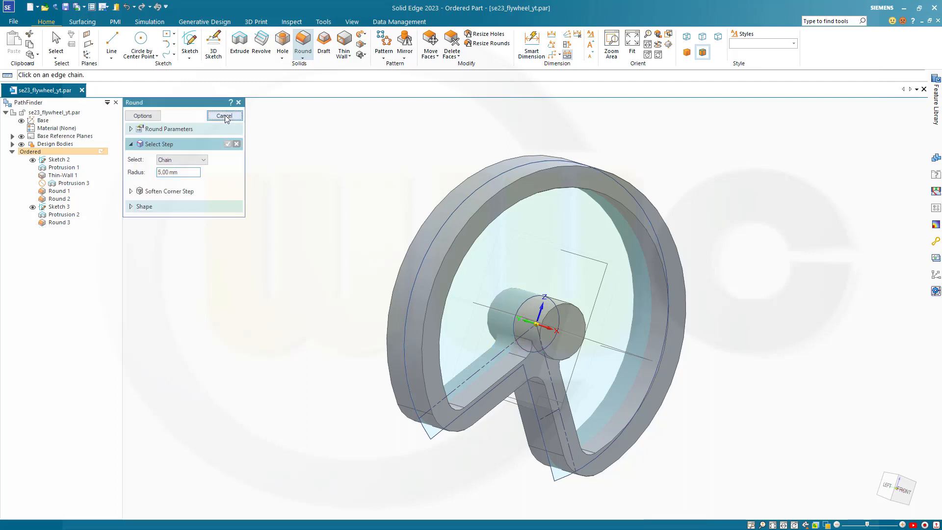
{"action": "left_click", "coordinate": [226, 117]}
- Unsuppress the web protrusion to restore the filled area between hub and rim
{"action": "left_click", "coordinate": [60, 183]}
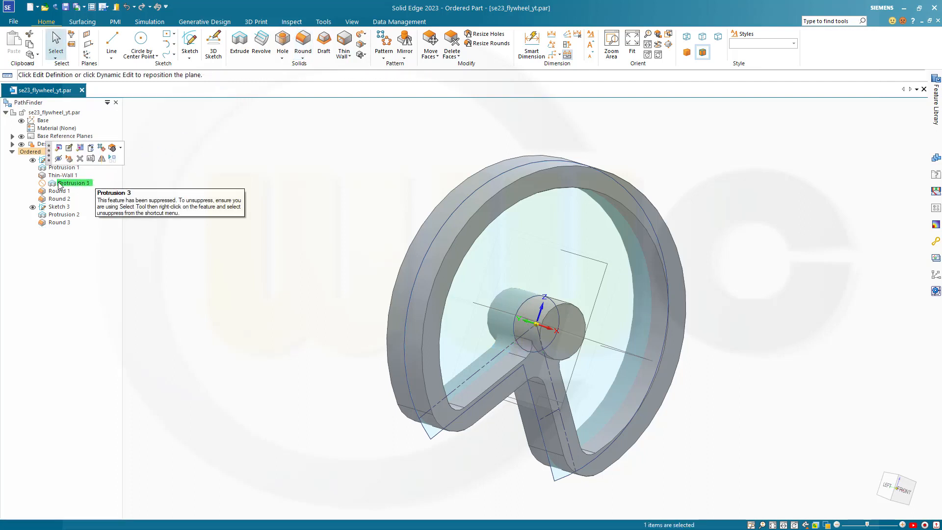
{"action": "left_click", "coordinate": [71, 158]}
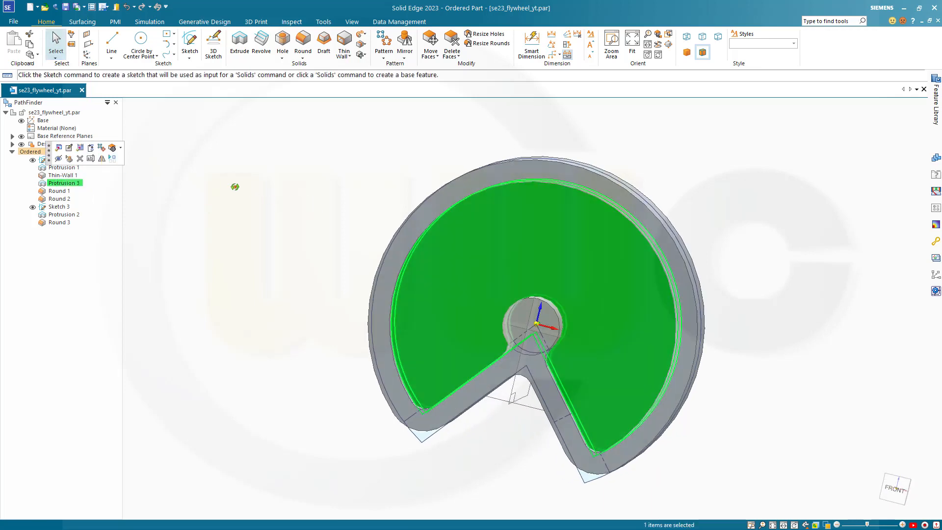
{"action": "middle_click_drag", "start_coordinate": [608, 250], "coordinate": [639, 201]}
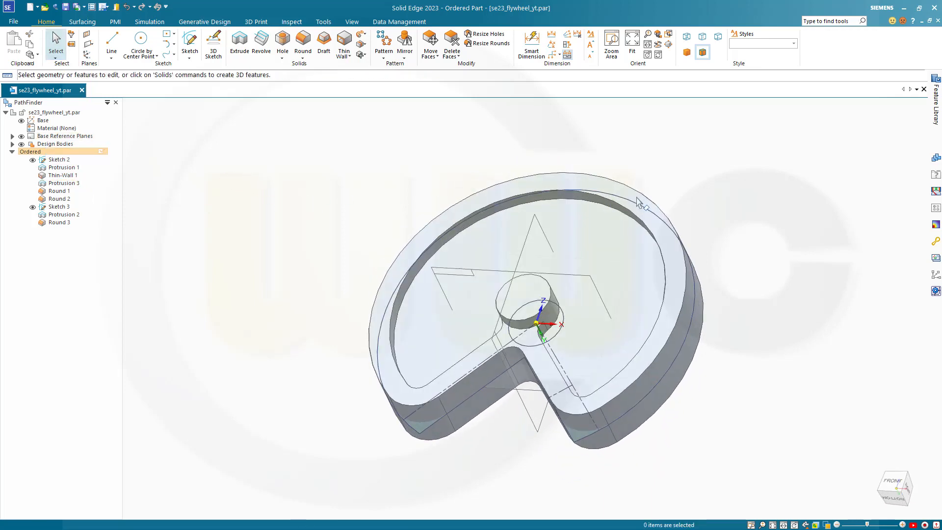
{"action": "scroll", "coordinate": [644, 206], "scroll_direction": "up", "scroll_amount": 2}
{"action": "scroll", "coordinate": [755, 258], "scroll_direction": "down", "scroll_amount": 1}
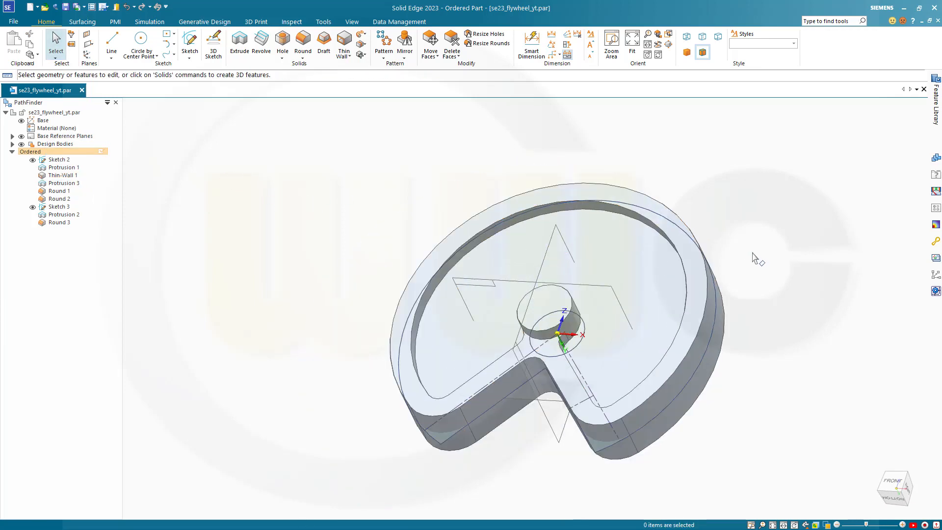
{"action": "middle_click_drag", "start_coordinate": [765, 266], "coordinate": [641, 248]}
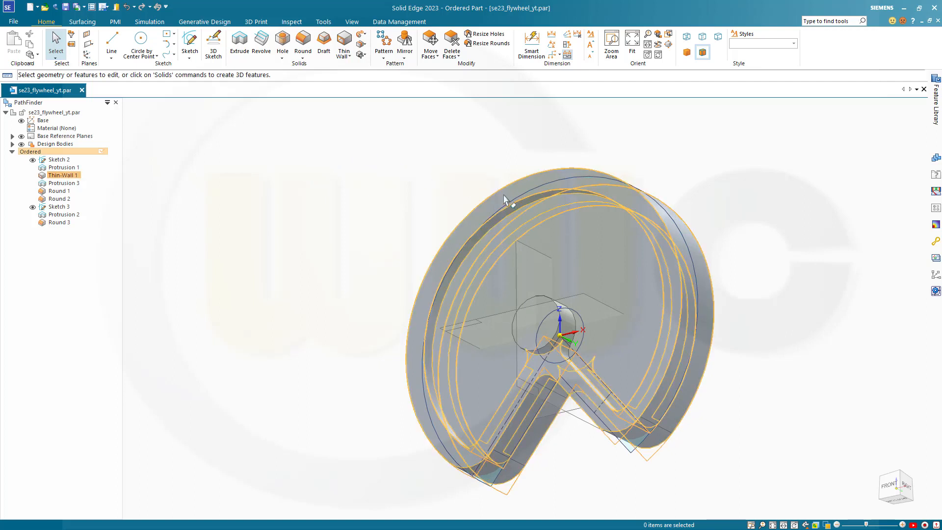
- On the rim's front face, sketch a line about 183 mm long from the origin along the Z axis, at 140°
{"action": "left_click", "coordinate": [191, 58]}
{"action": "mouse_move", "coordinate": [330, 137]}
{"action": "middle_mouse_down"}
{"action": "mouse_move", "coordinate": [401, 126]}
{"action": "mouse_move", "coordinate": [402, 93]}
{"action": "middle_mouse_up"}
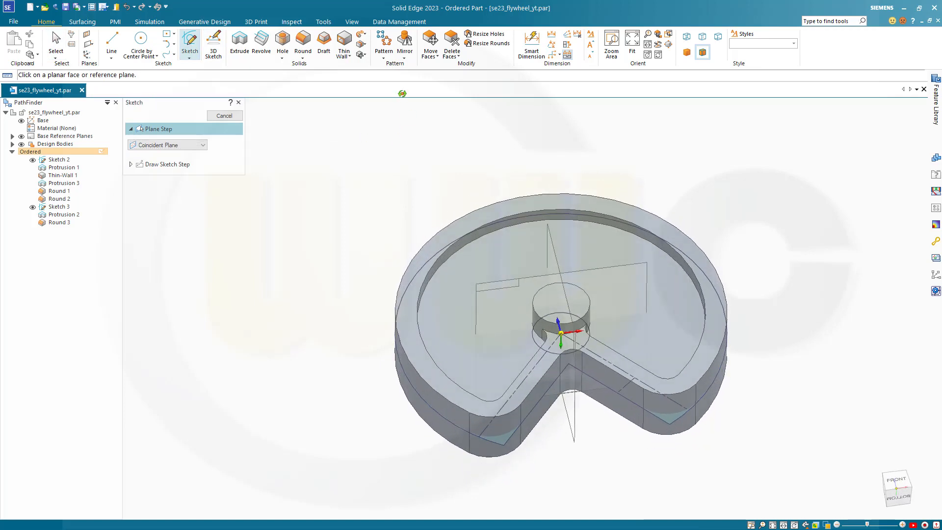
{"action": "left_click", "coordinate": [716, 345]}
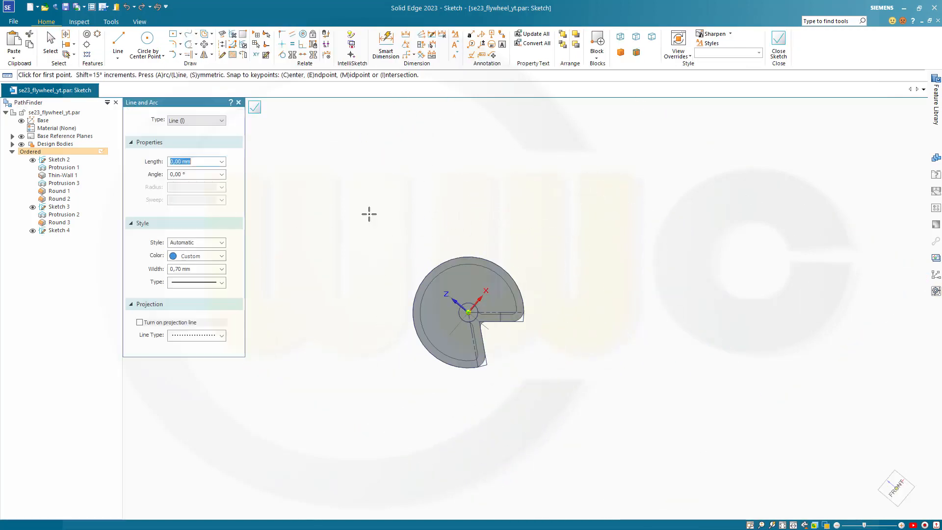
{"action": "scroll", "coordinate": [365, 214], "scroll_direction": "up", "scroll_amount": 3}
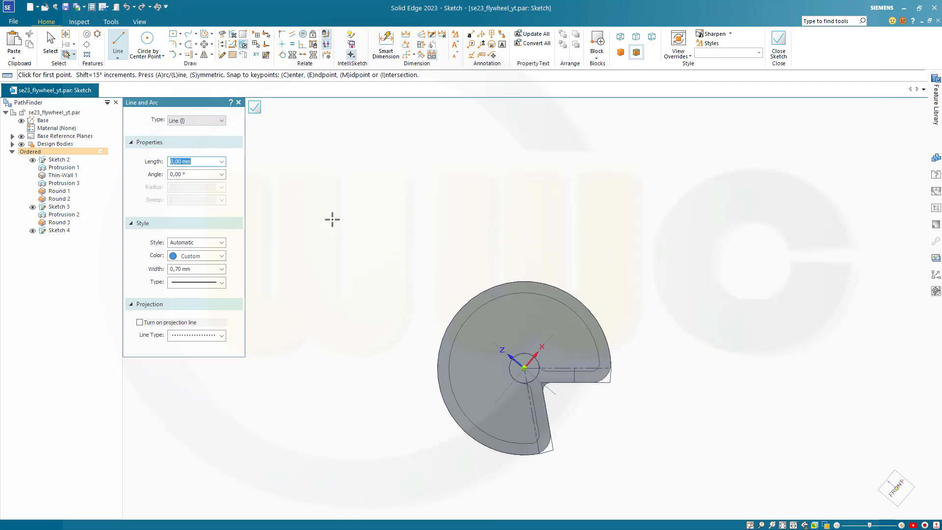
{"action": "left_click", "coordinate": [118, 40]}
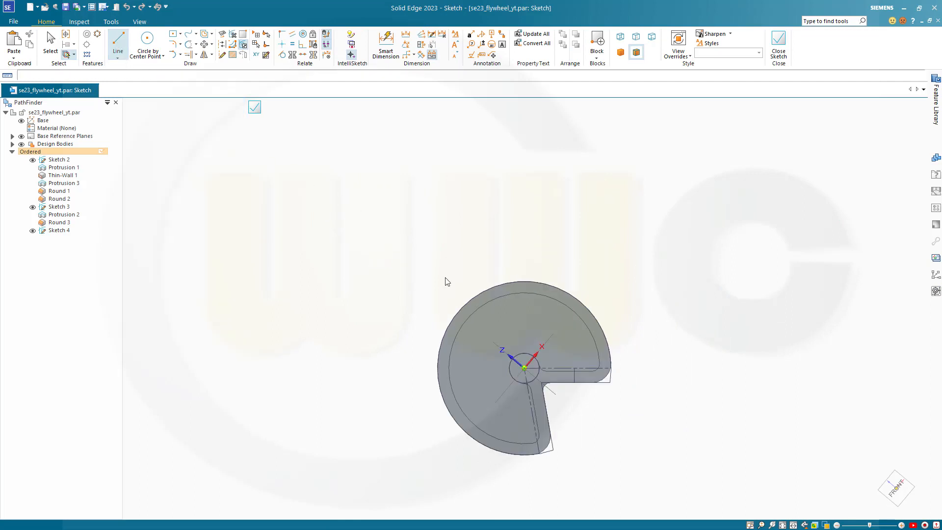
{"action": "left_click", "coordinate": [524, 367]}
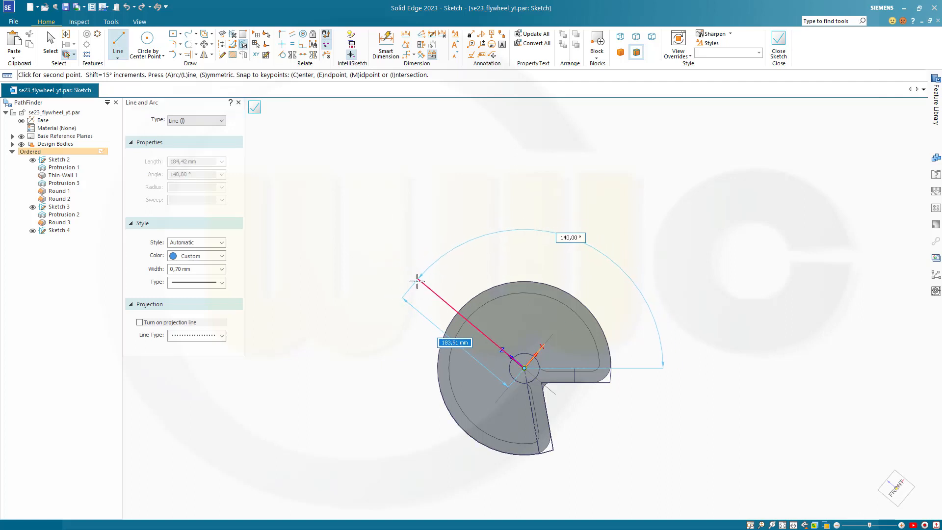
{"action": "left_click", "coordinate": [417, 281]}
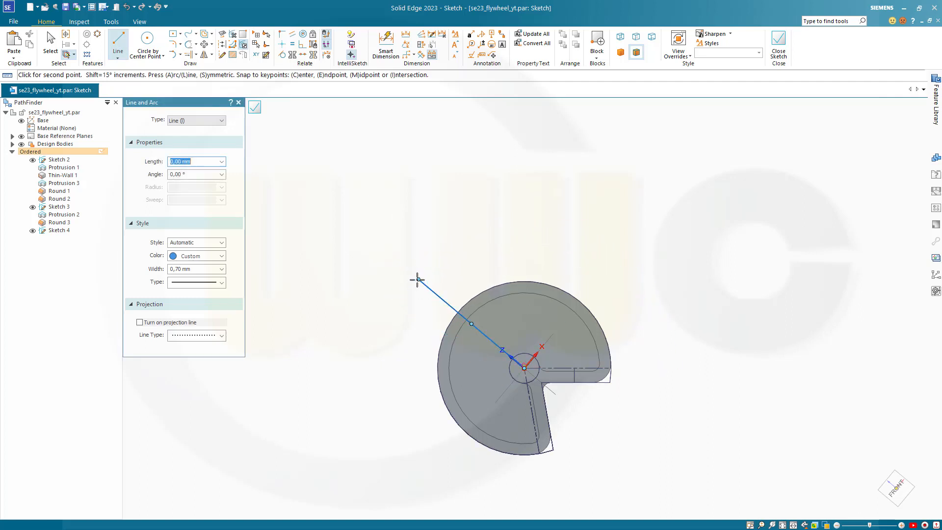
{"action": "key", "text": "Escape"}
{"action": "left_click", "coordinate": [386, 45]}
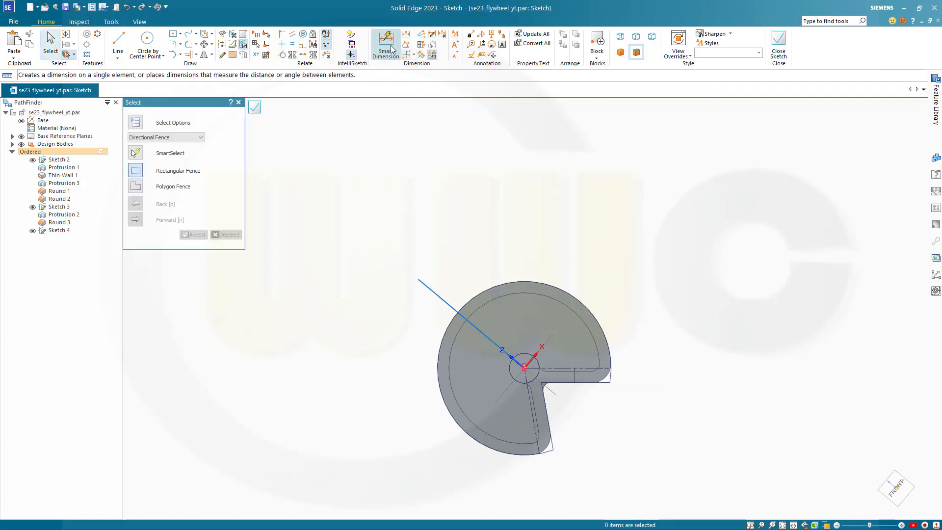
{"action": "left_click", "coordinate": [431, 290]}
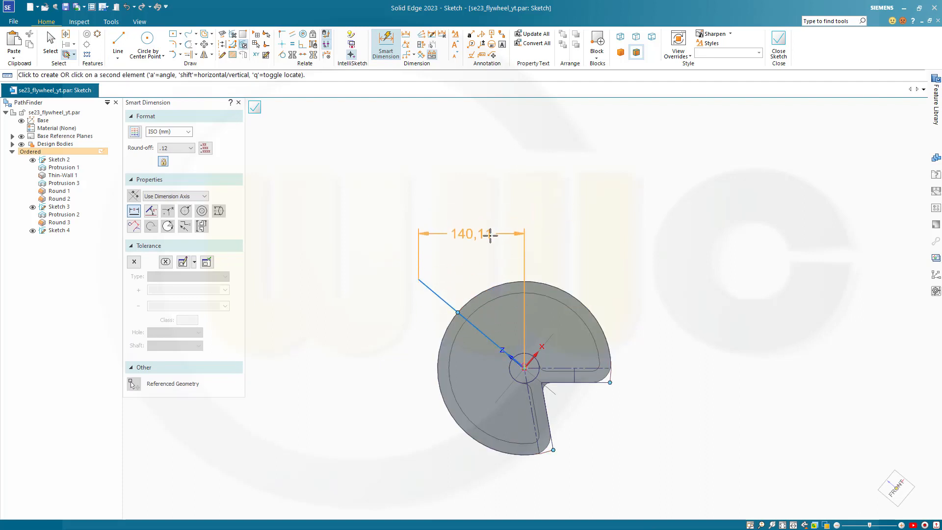
{"action": "key", "text": "Escape"}
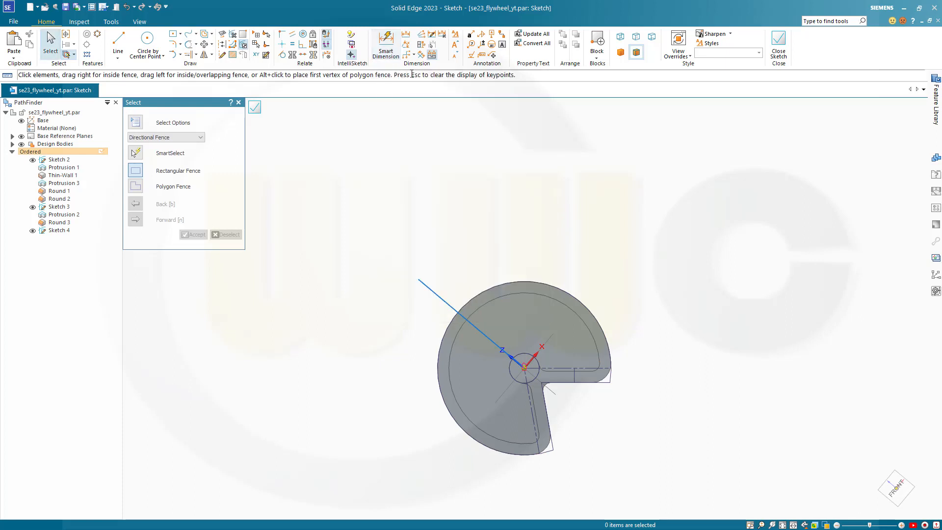
{"action": "left_click", "coordinate": [421, 55]}
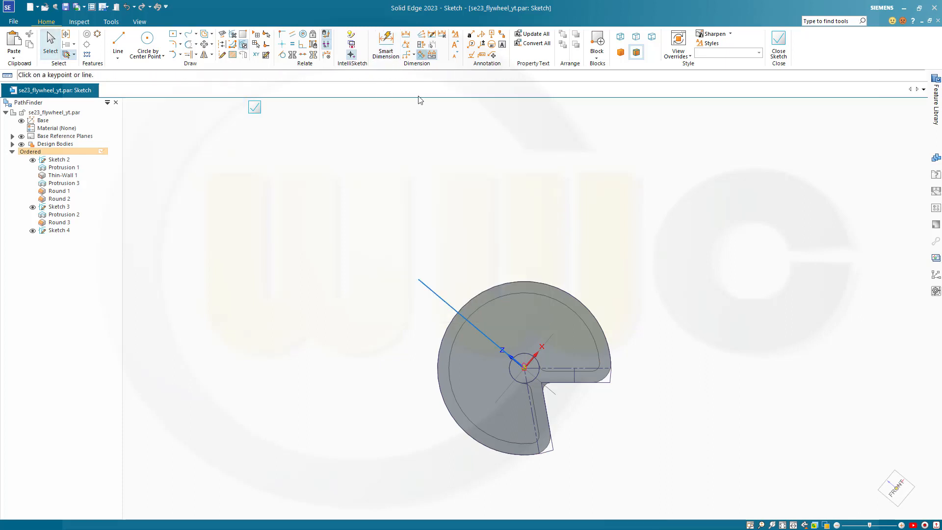
{"action": "key", "text": "Escape"}
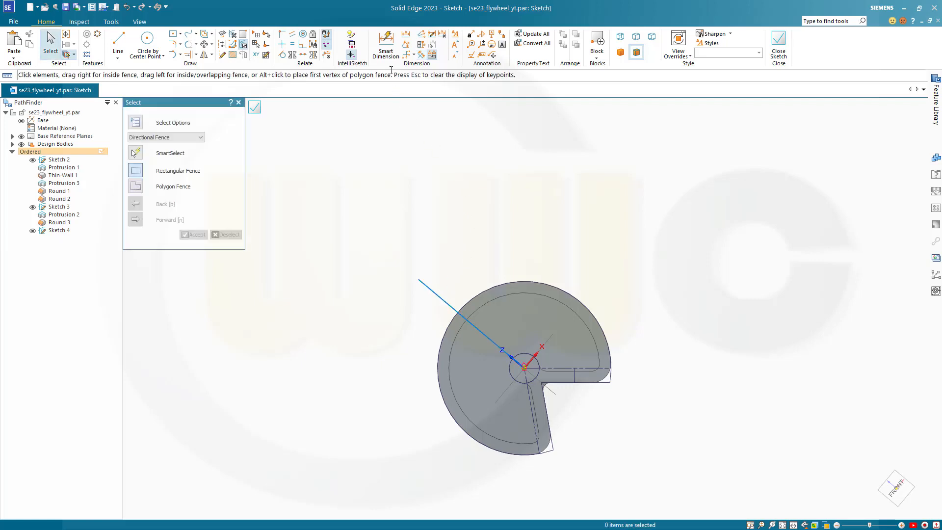
- Dimension the length of the sketched line from the origin as 150 mm, accept the sketch auto-scaling notice and finish the sketch
{"action": "left_click", "coordinate": [386, 46]}
{"action": "left_click", "coordinate": [447, 302]}
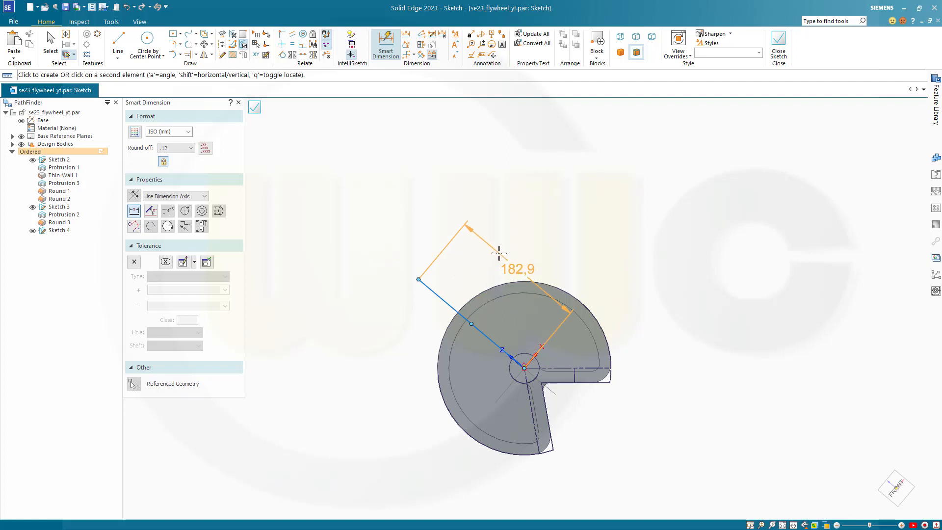
{"action": "left_click", "coordinate": [481, 275]}
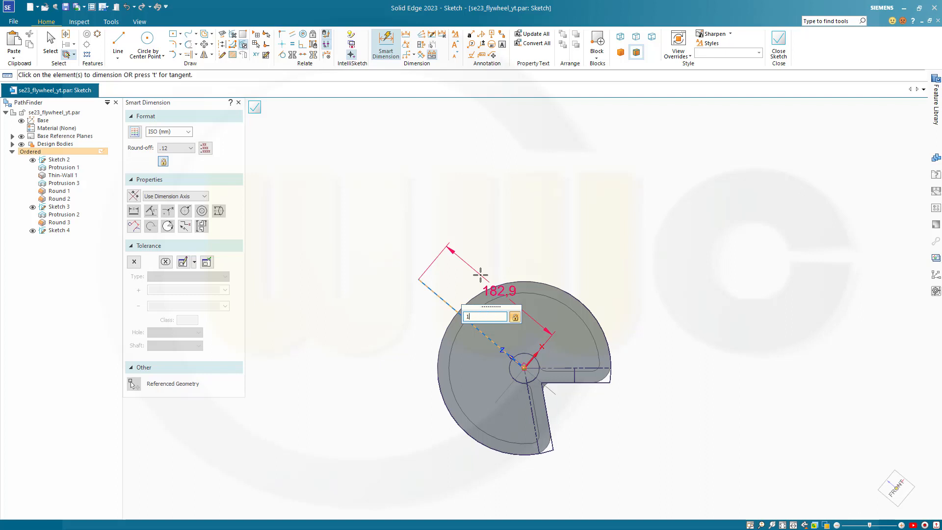
{"action": "type", "text": "150"}
{"action": "key", "text": "Return"}
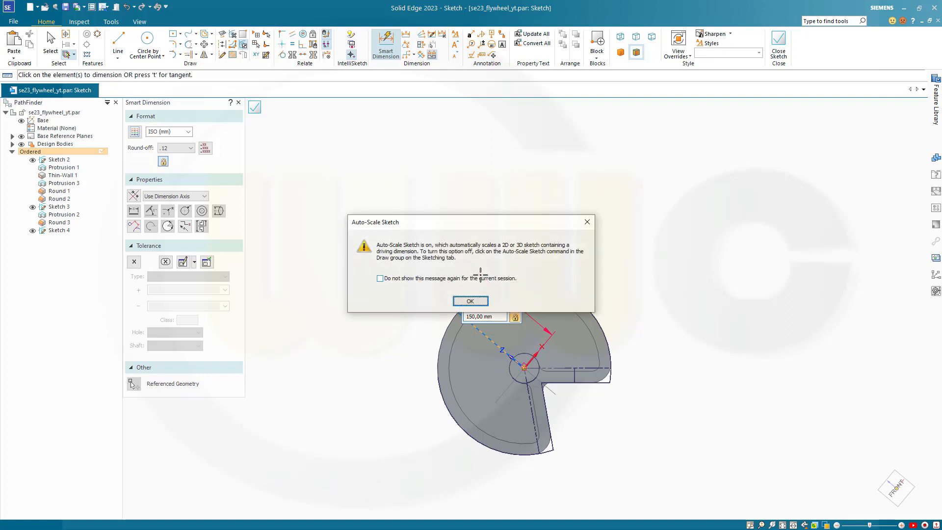
{"action": "left_click", "coordinate": [465, 301]}
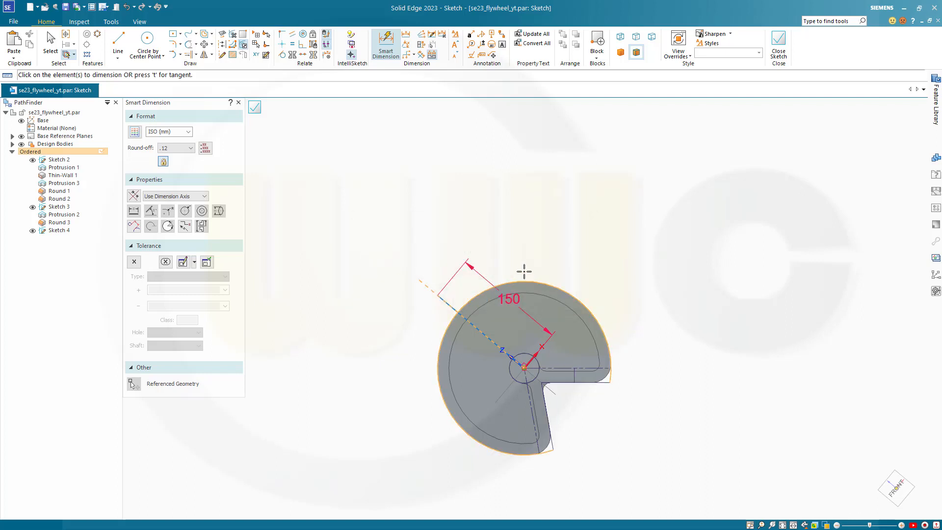
{"action": "key", "text": "Escape"}
{"action": "left_click", "coordinate": [774, 54]}
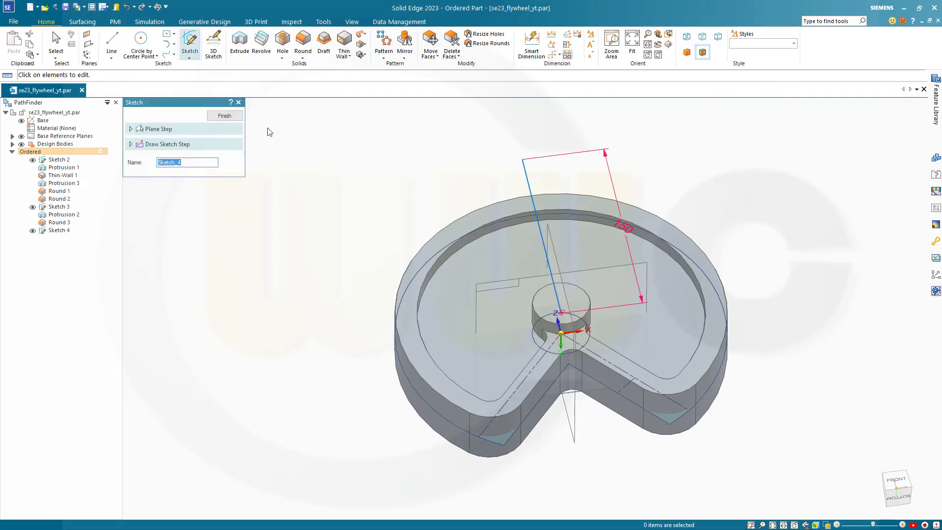
{"action": "left_click", "coordinate": [224, 115]}
- Create a rib from the 150 mm sketch line, extending its profile to the next faces and directing it into the part towards the web
{"action": "mouse_move", "coordinate": [521, 180]}
{"action": "middle_mouse_down"}
{"action": "mouse_move", "coordinate": [383, 180]}
{"action": "mouse_move", "coordinate": [385, 197]}
{"action": "mouse_move", "coordinate": [348, 154]}
{"action": "middle_mouse_up"}
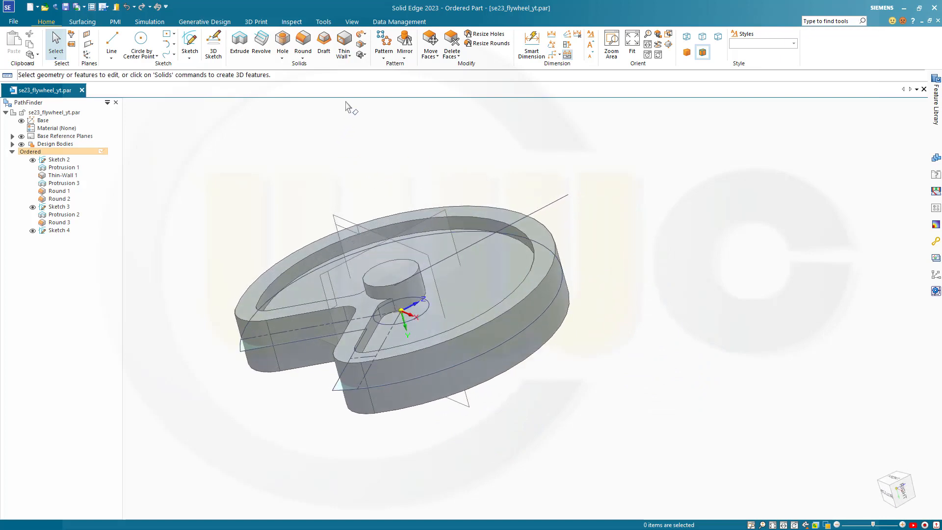
{"action": "left_click", "coordinate": [350, 57]}
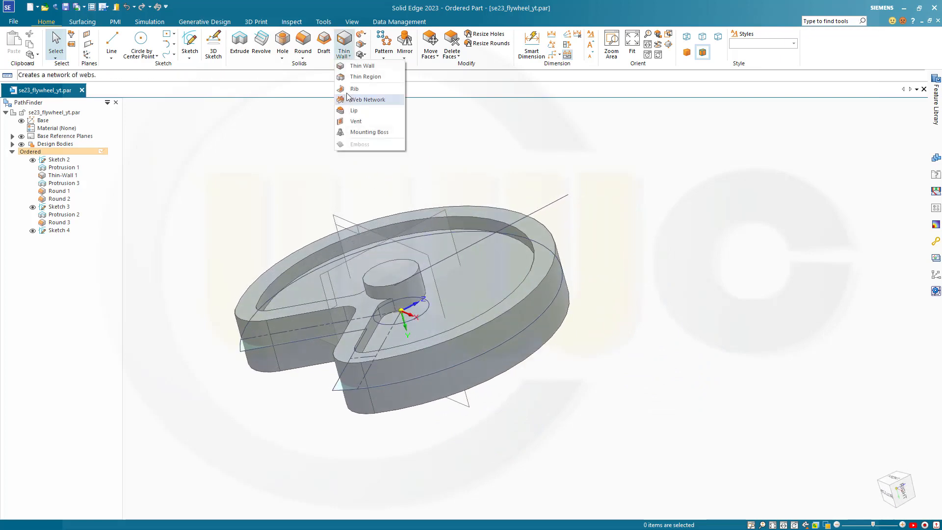
{"action": "left_click", "coordinate": [375, 101]}
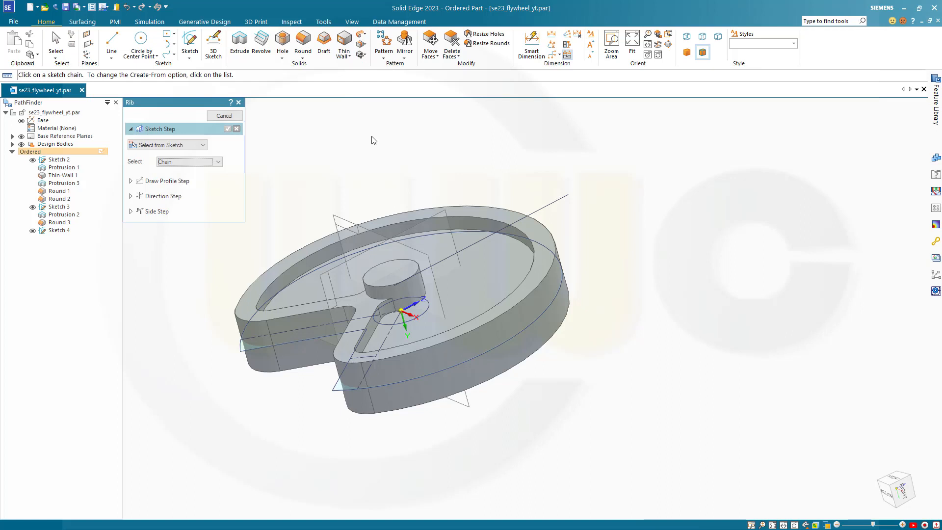
{"action": "left_click", "coordinate": [538, 212]}
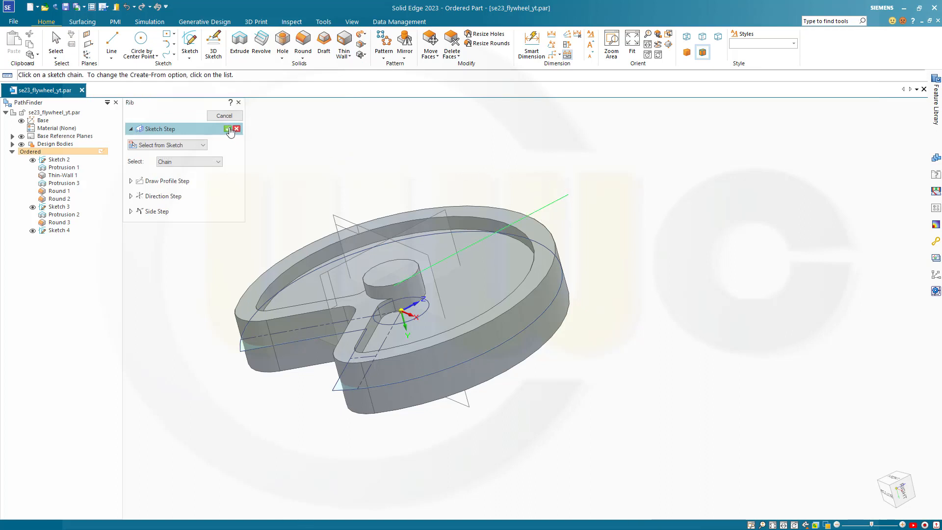
{"action": "left_click", "coordinate": [228, 129]}
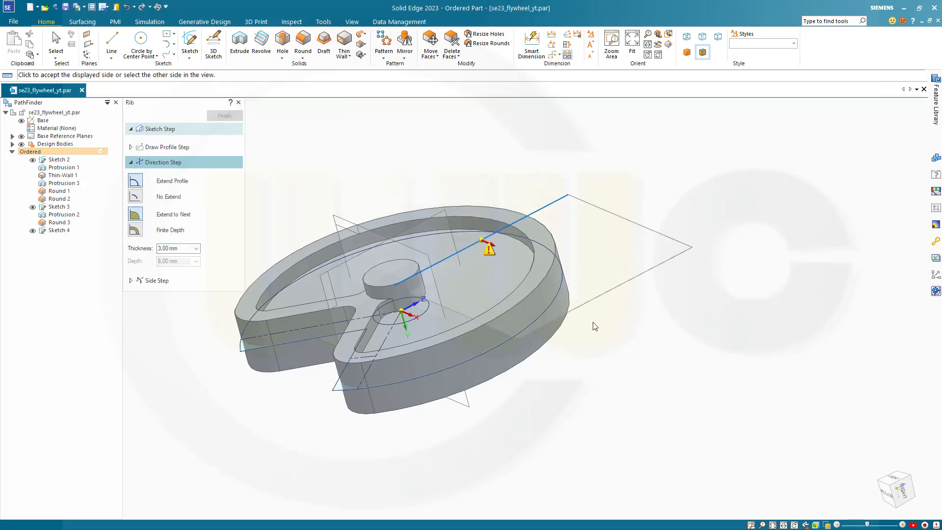
{"action": "middle_click_drag", "start_coordinate": [599, 355], "coordinate": [524, 298]}
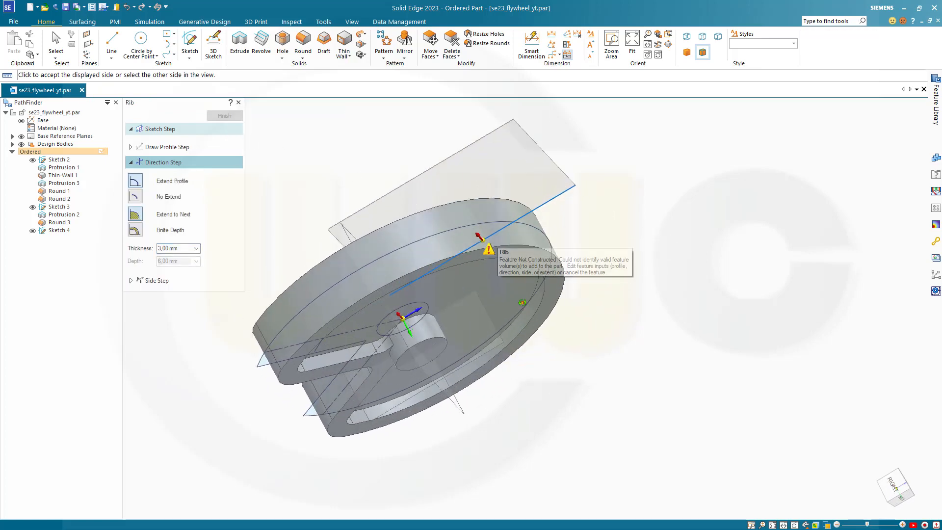
{"action": "middle_click_drag", "start_coordinate": [608, 419], "coordinate": [562, 345]}
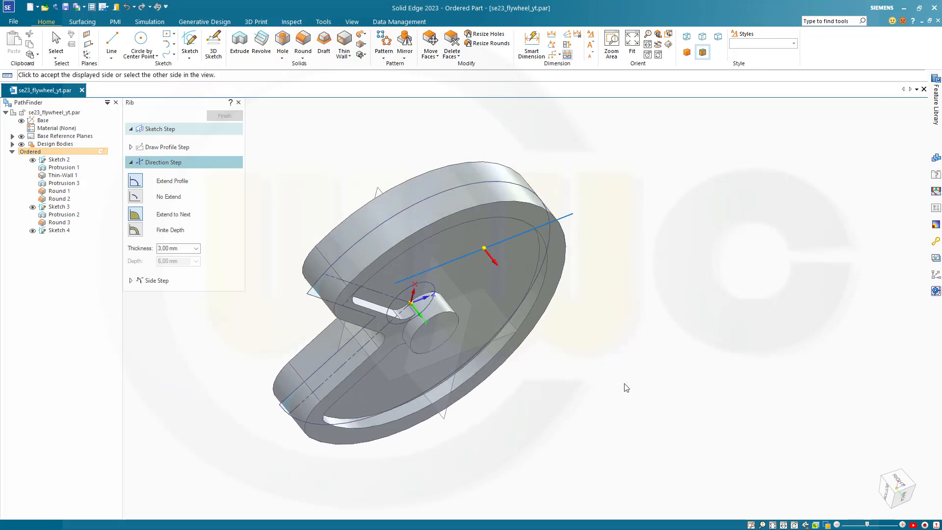
{"action": "left_click", "coordinate": [611, 410]}
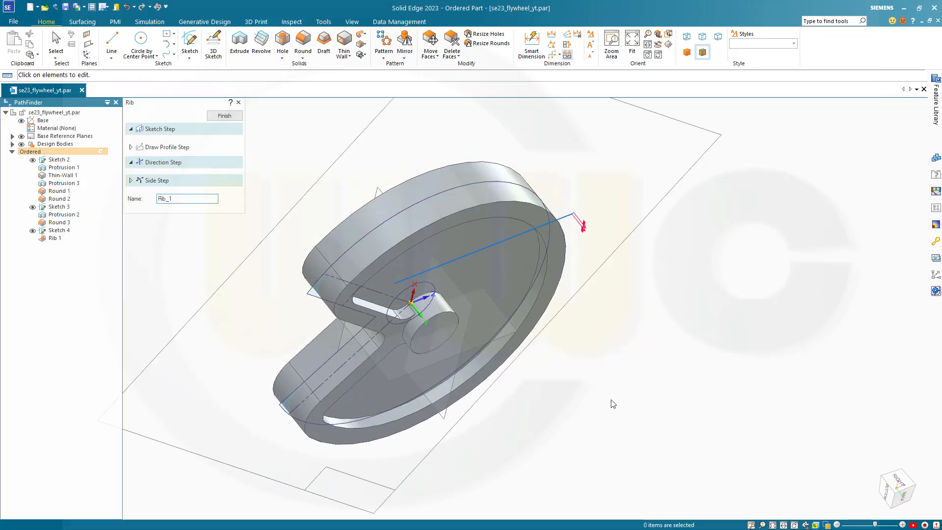
- Set the rib's thickness to 10 mm, keep it extending to the next face on the web side, and finish the rib
{"action": "left_click", "coordinate": [163, 163]}
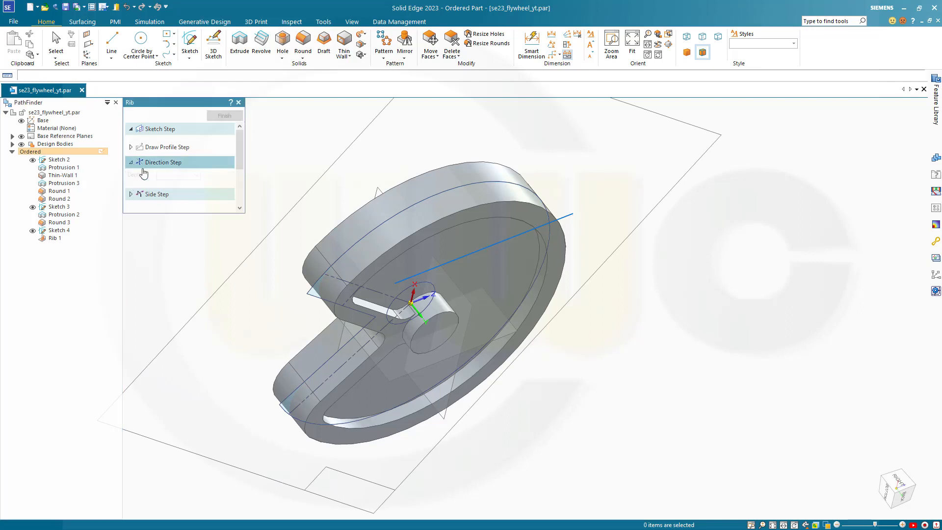
{"action": "left_click_drag", "start_coordinate": [195, 248], "coordinate": [165, 246]}
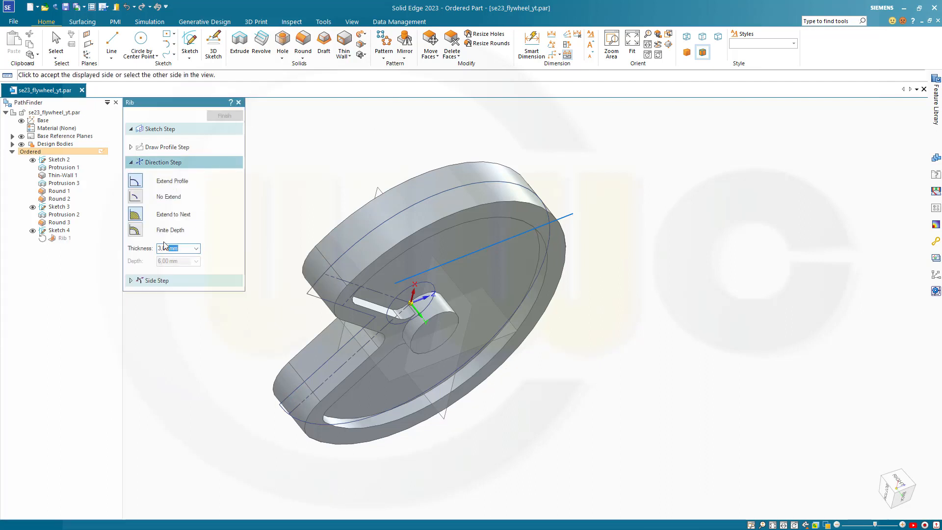
{"action": "type", "text": "10"}
{"action": "left_click", "coordinate": [134, 214]}
{"action": "middle_click_drag", "start_coordinate": [563, 363], "coordinate": [688, 391]}
{"action": "left_click", "coordinate": [631, 372]}
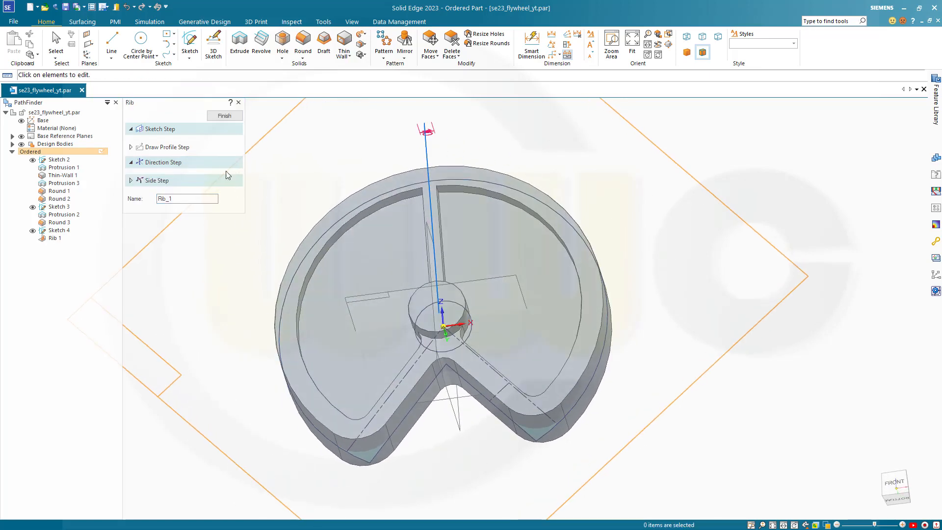
{"action": "left_click", "coordinate": [224, 116]}
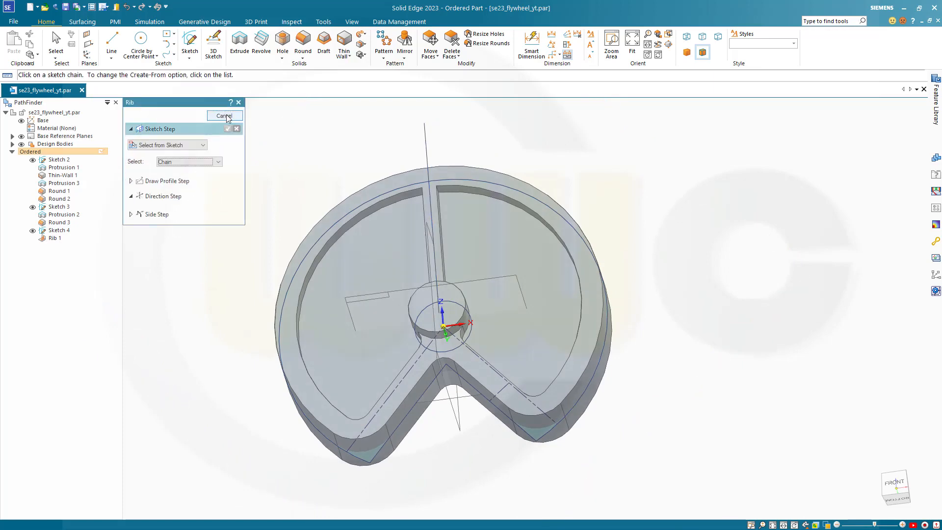
- Mirror the rib about the Front (xz) reference plane onto the opposite side of the web
{"action": "middle_click_drag", "start_coordinate": [508, 252], "coordinate": [503, 220]}
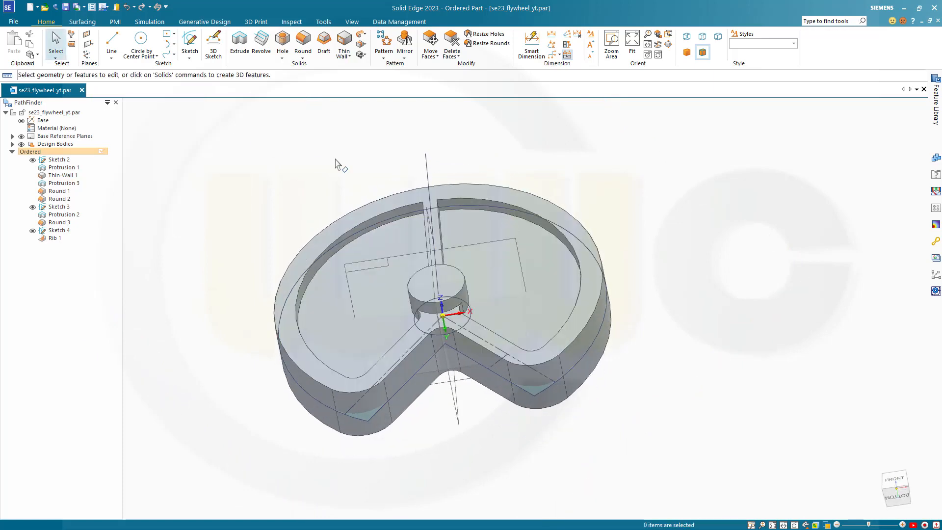
{"action": "scroll", "coordinate": [335, 160], "scroll_direction": "up", "scroll_amount": 2}
{"action": "scroll", "coordinate": [376, 184], "scroll_direction": "down", "scroll_amount": 3}
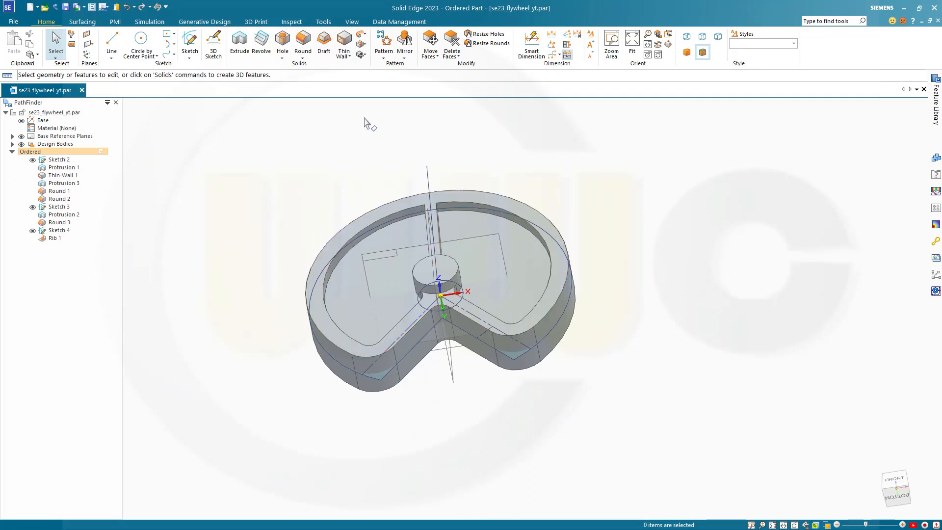
{"action": "left_click", "coordinate": [405, 41]}
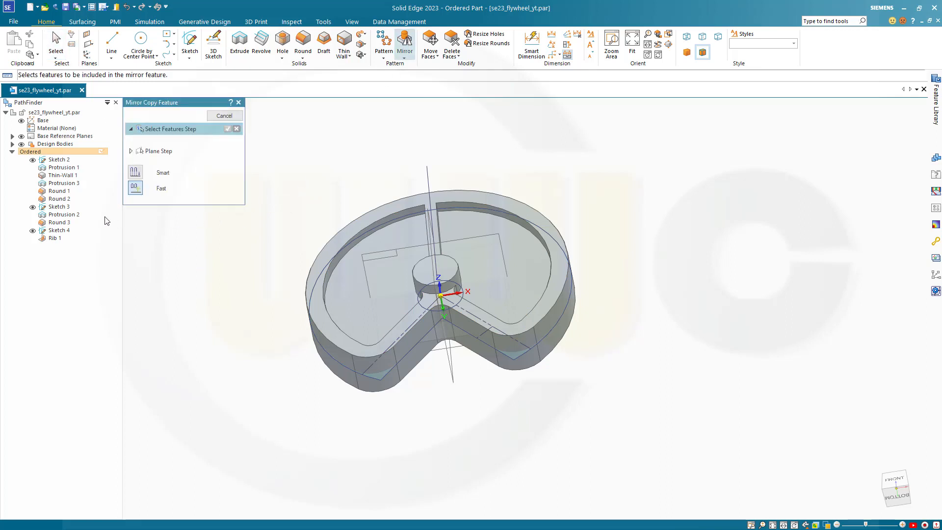
{"action": "left_click", "coordinate": [53, 239]}
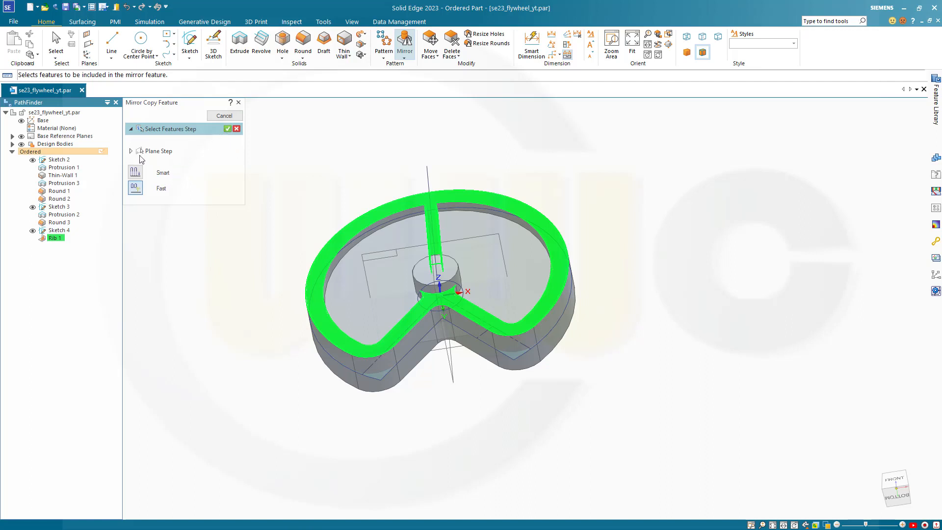
{"action": "left_click", "coordinate": [228, 129]}
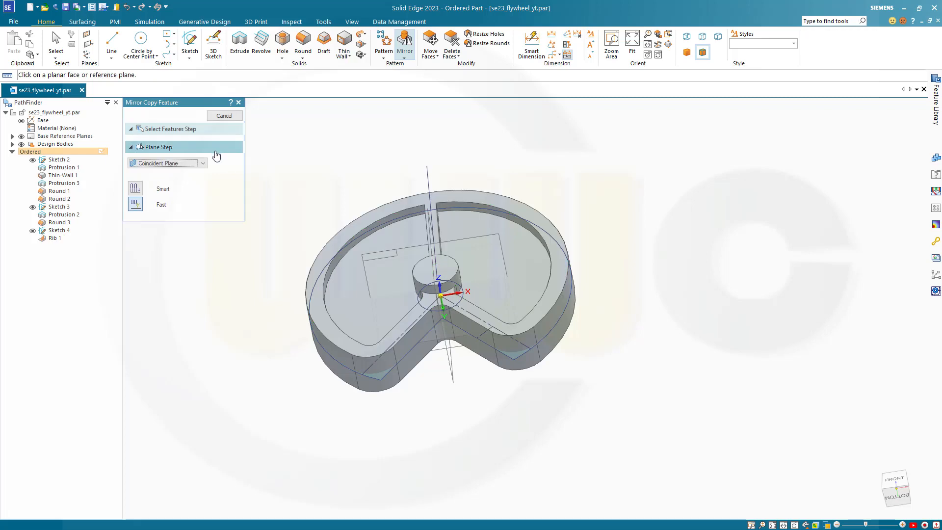
{"action": "middle_click_drag", "start_coordinate": [279, 190], "coordinate": [139, 151]}
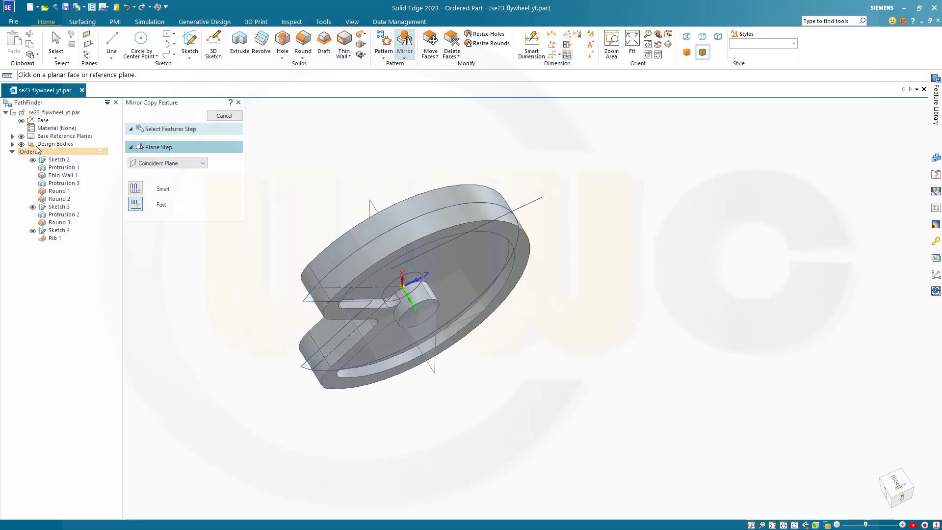
{"action": "left_click", "coordinate": [12, 136]}
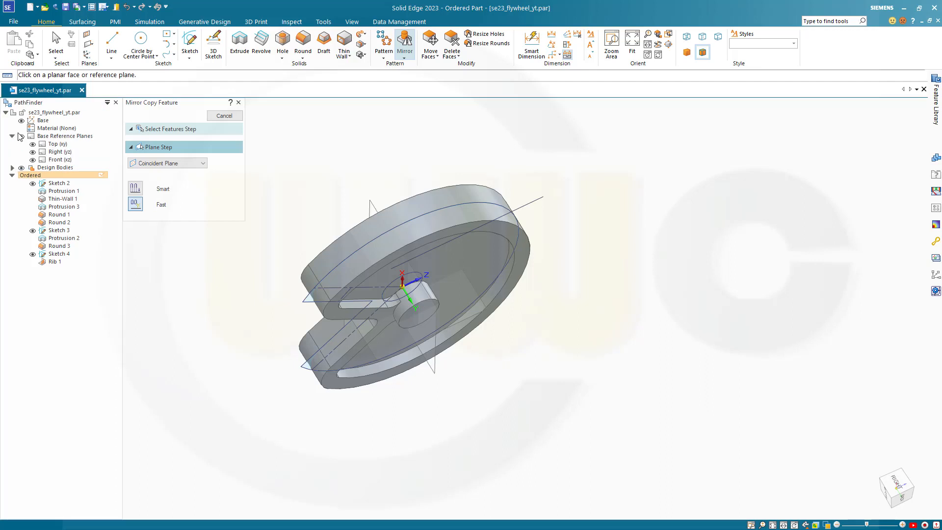
{"action": "left_click", "coordinate": [59, 160]}
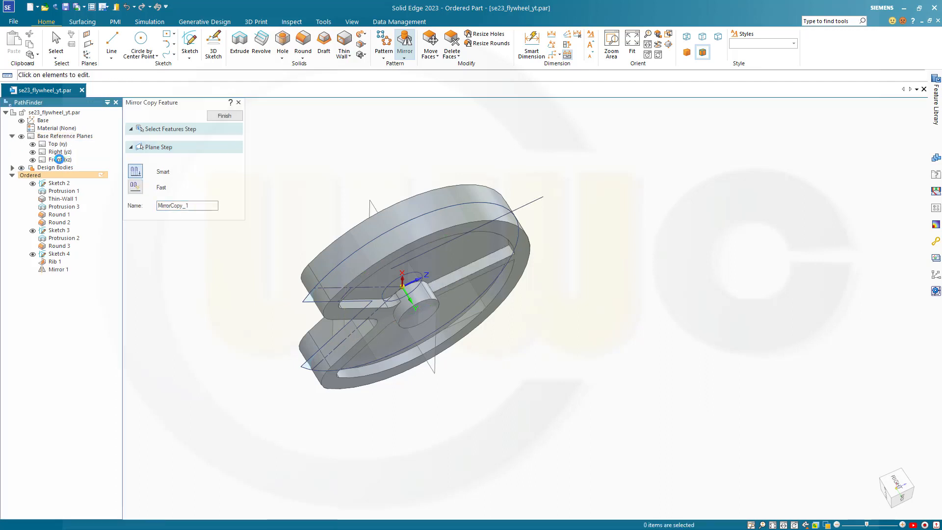
{"action": "left_click", "coordinate": [228, 116]}
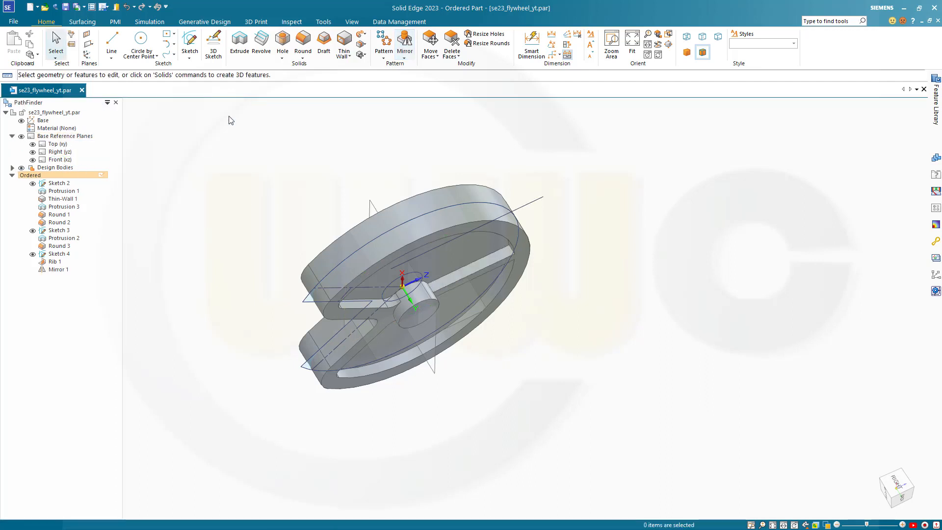
- Start a 10 mm radius round and select the corner edges where the rib meets the rim and hub on one side of the web
{"action": "middle_click_drag", "start_coordinate": [252, 166], "coordinate": [404, 268]}
{"action": "left_click", "coordinate": [303, 43]}
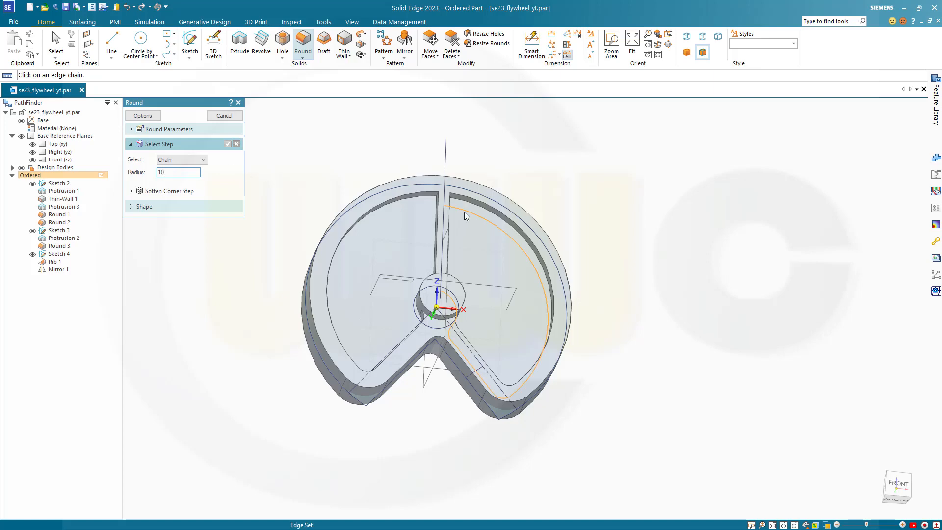
{"action": "scroll", "coordinate": [423, 210], "scroll_direction": "up", "scroll_amount": 5}
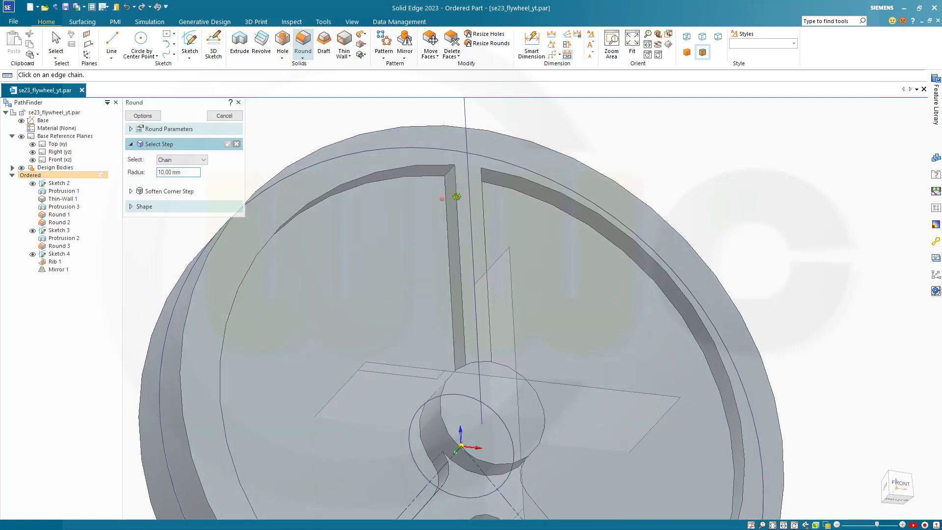
{"action": "middle_click_drag", "start_coordinate": [457, 197], "coordinate": [460, 195]}
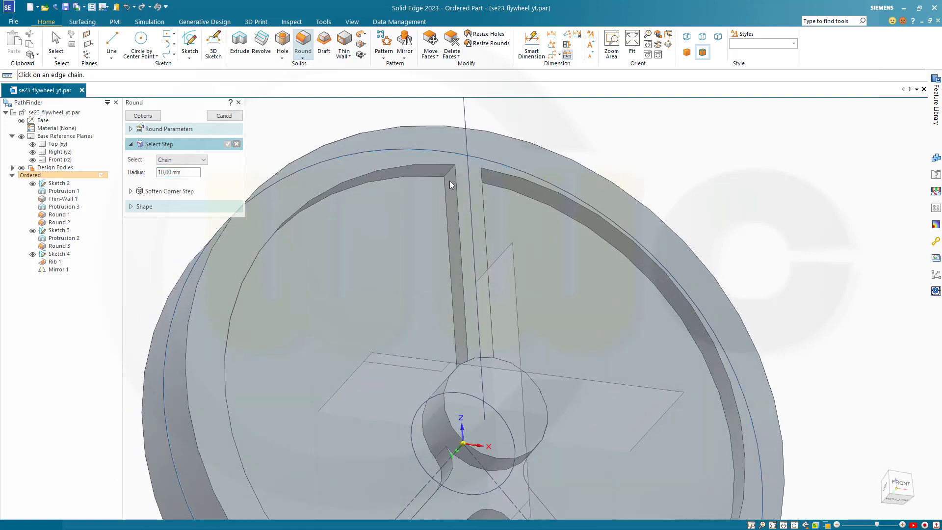
{"action": "left_click", "coordinate": [449, 169]}
{"action": "middle_click_drag", "start_coordinate": [509, 227], "coordinate": [478, 199]}
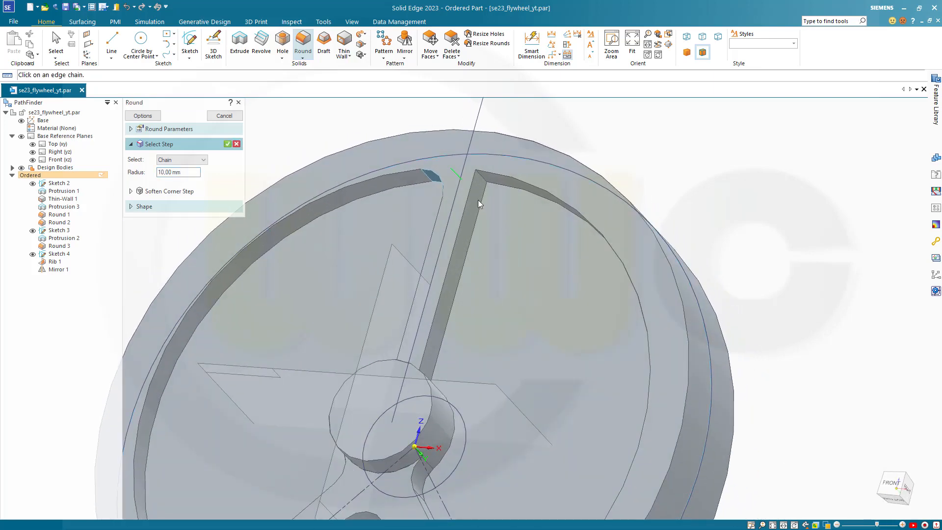
{"action": "left_click", "coordinate": [481, 176]}
{"action": "middle_click_drag", "start_coordinate": [472, 262], "coordinate": [372, 363]}
{"action": "left_click", "coordinate": [394, 384]}
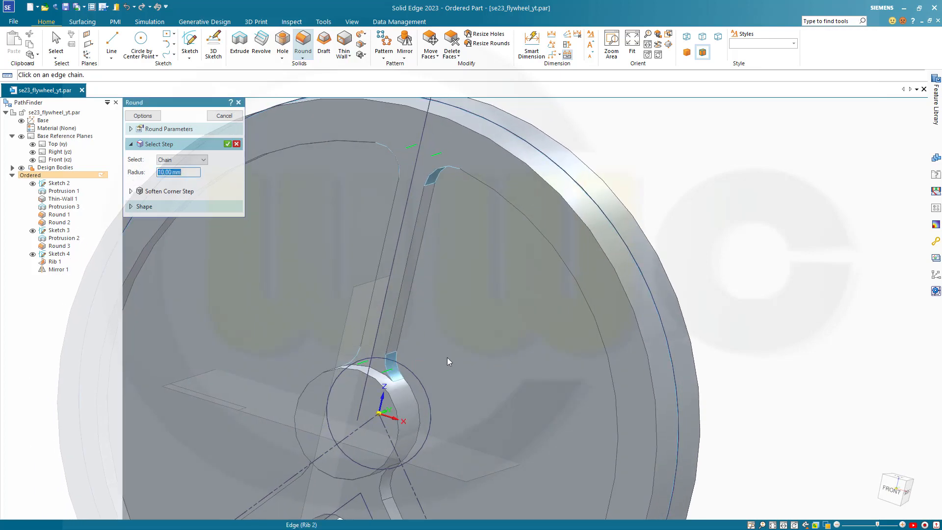
- Add the mirrored rib's corner edges at the rim and hub to the 10 mm round, accept the selection and finish the feature
{"action": "middle_click_drag", "start_coordinate": [446, 357], "coordinate": [417, 377]}
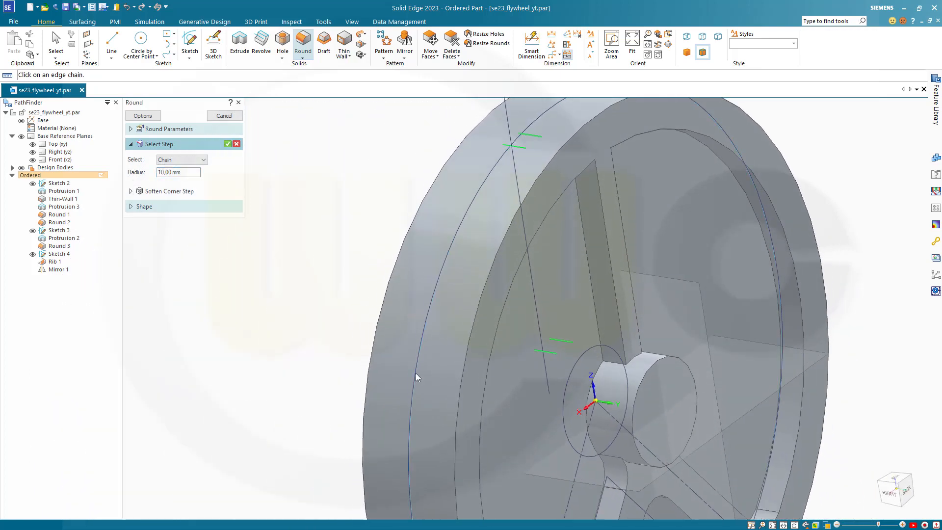
{"action": "left_click", "coordinate": [619, 364]}
{"action": "middle_click_drag", "start_coordinate": [618, 365], "coordinate": [540, 371]}
{"action": "left_click", "coordinate": [652, 349]}
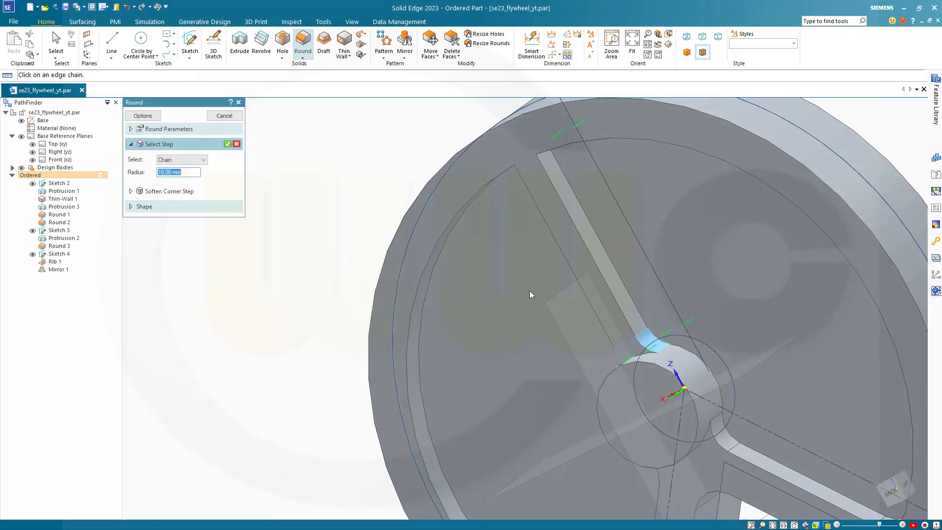
{"action": "middle_click_drag", "start_coordinate": [529, 291], "coordinate": [531, 199]}
{"action": "left_click", "coordinate": [514, 184]}
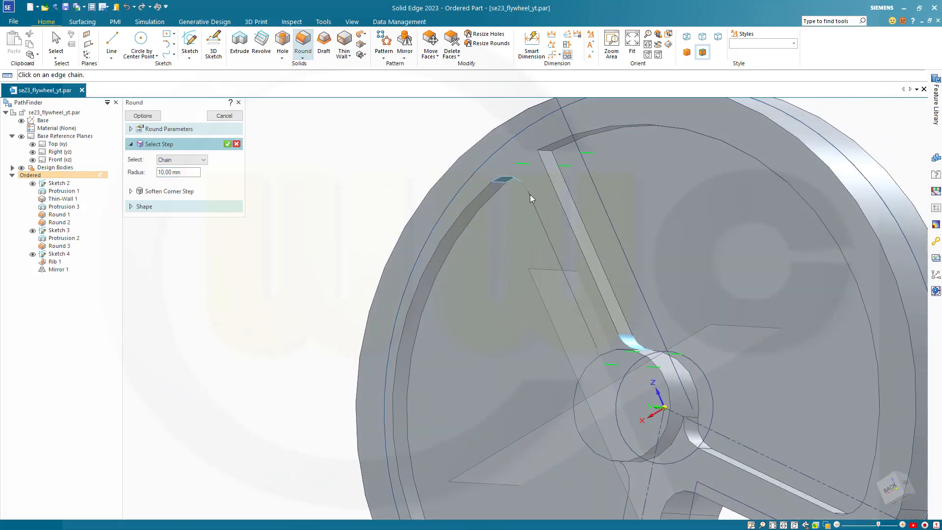
{"action": "left_click", "coordinate": [549, 155]}
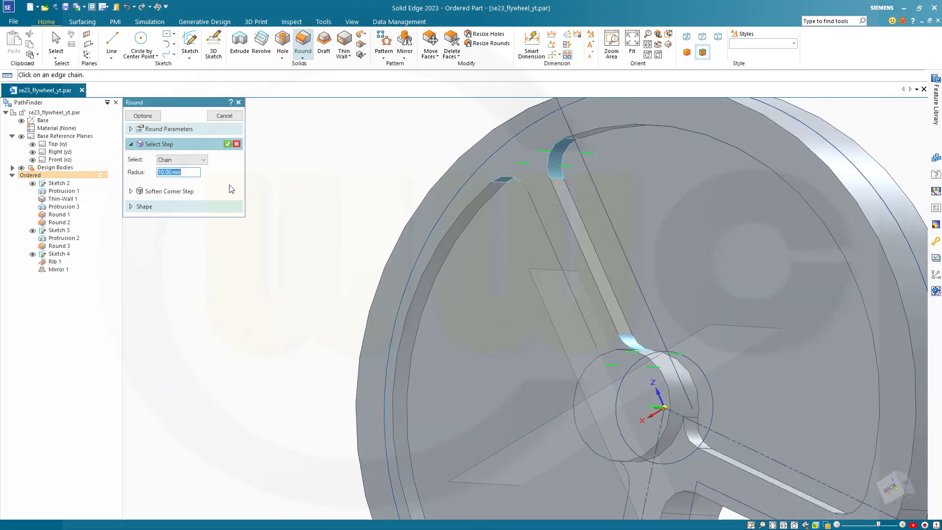
{"action": "left_click", "coordinate": [228, 144]}
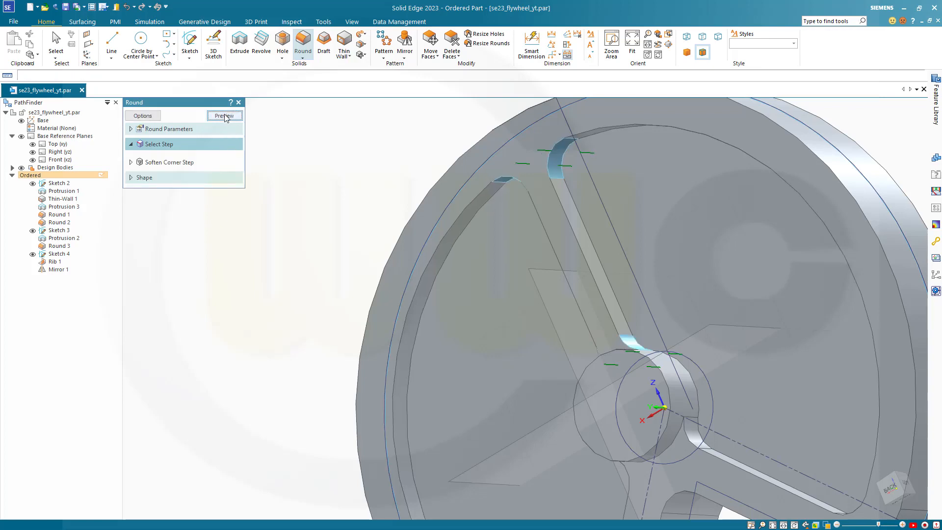
{"action": "left_click", "coordinate": [225, 116]}
- Hide Sketch 3, Sketch 4 and Sketch 2, leaving the Round command
{"action": "middle_click_drag", "start_coordinate": [320, 200], "coordinate": [332, 156]}
{"action": "scroll", "coordinate": [425, 205], "scroll_direction": "down", "scroll_amount": 3}
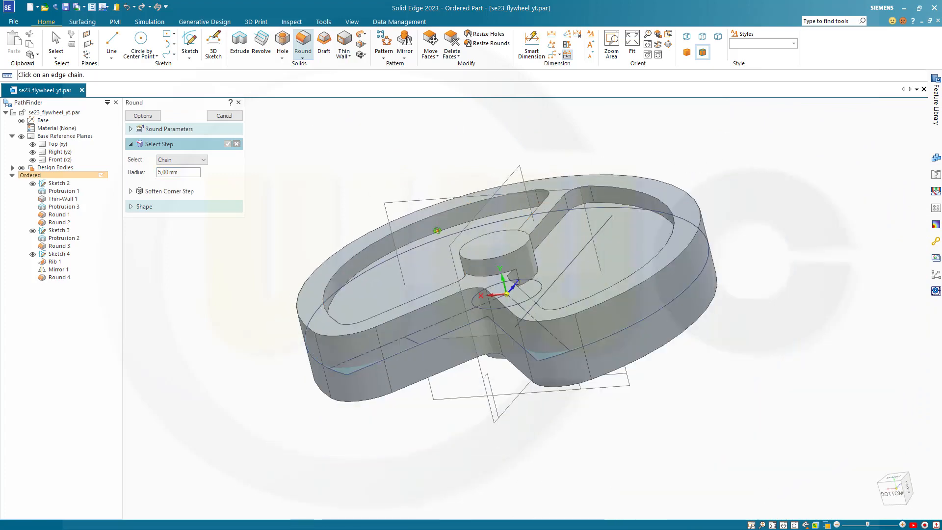
{"action": "middle_click_drag", "start_coordinate": [437, 230], "coordinate": [441, 273]}
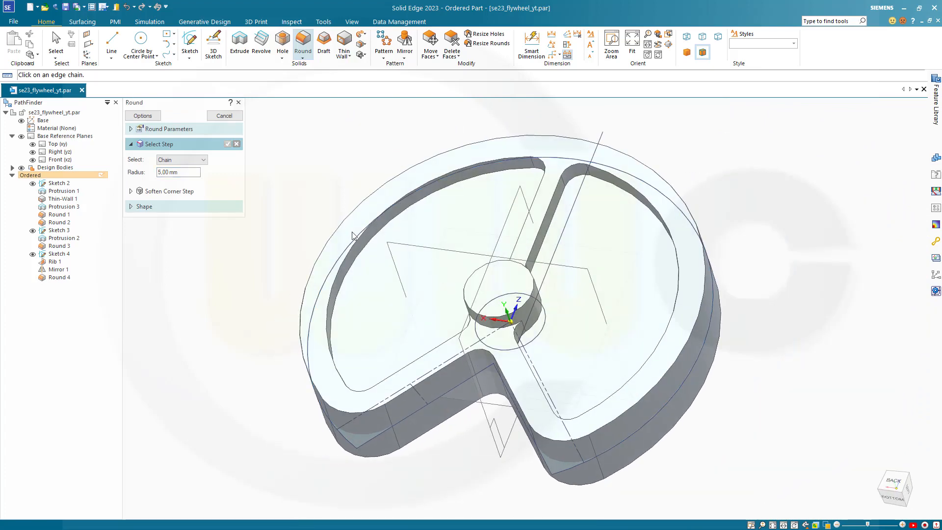
{"action": "left_click", "coordinate": [33, 230]}
{"action": "left_click", "coordinate": [32, 254]}
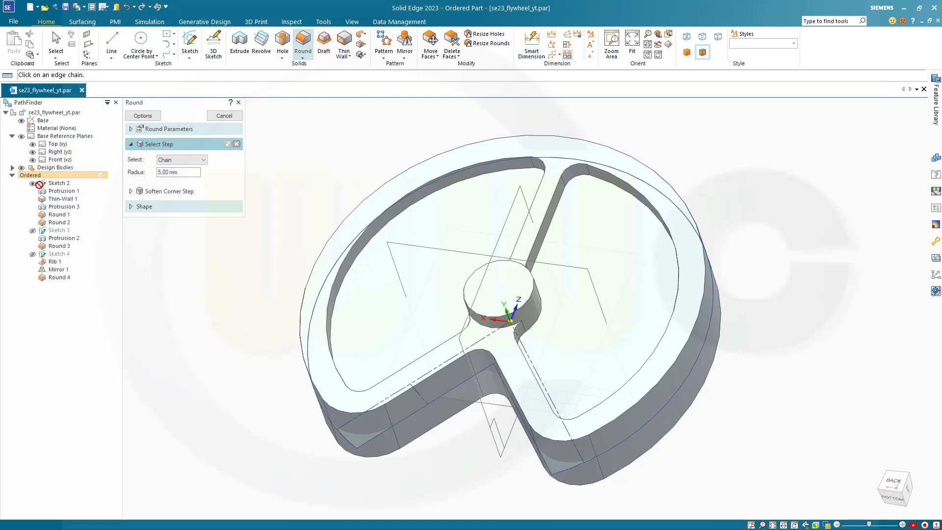
{"action": "left_click", "coordinate": [224, 116]}
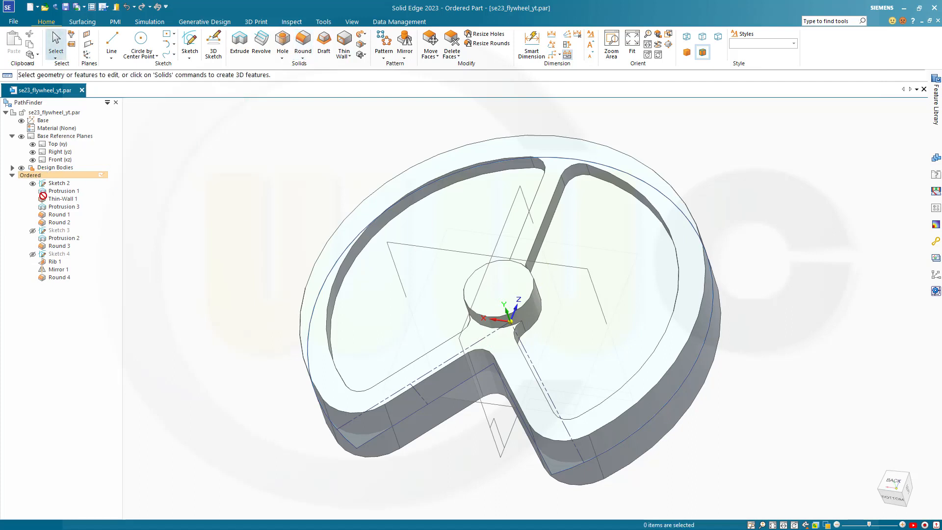
{"action": "left_click", "coordinate": [32, 183]}
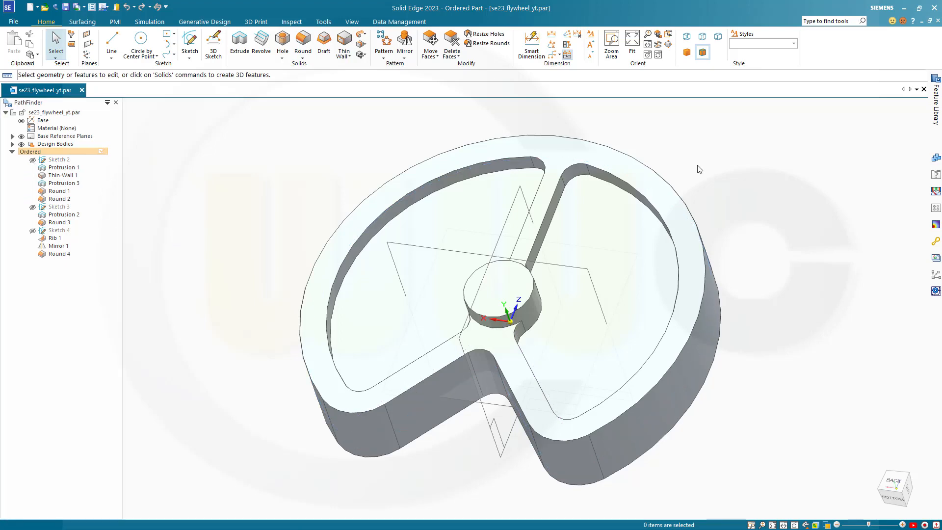
- Hide the flywheel's design body so that only the reference planes are displayed
{"action": "middle_click_drag", "start_coordinate": [698, 167], "coordinate": [713, 179]}
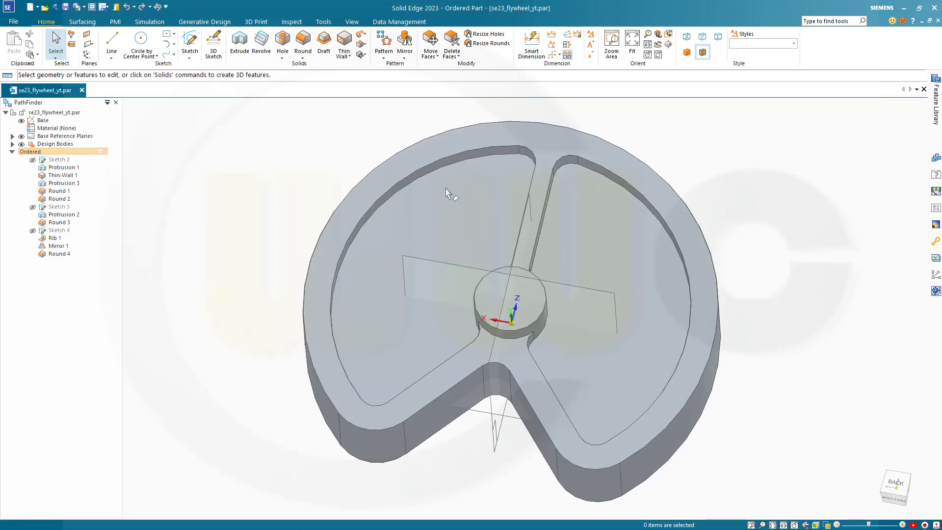
{"action": "left_click", "coordinate": [57, 256]}
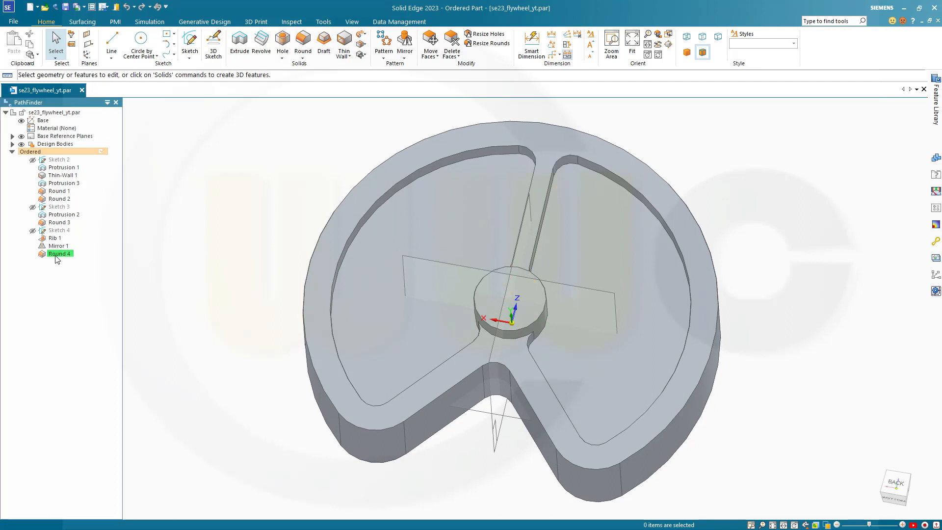
{"action": "left_click", "coordinate": [73, 234]}
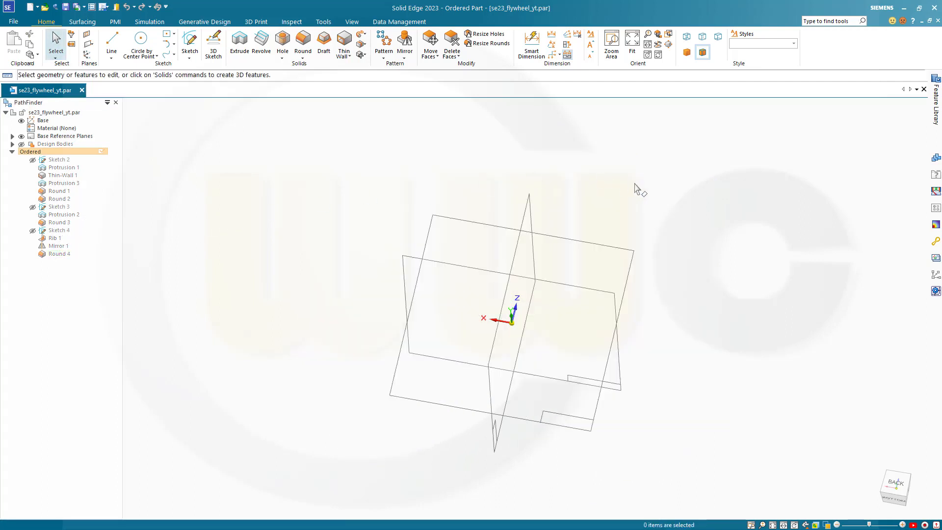
{"action": "middle_click_drag", "start_coordinate": [637, 185], "coordinate": [353, 178]}
- Start a new sketch on the Front (xz) reference plane
{"action": "left_click", "coordinate": [190, 41]}
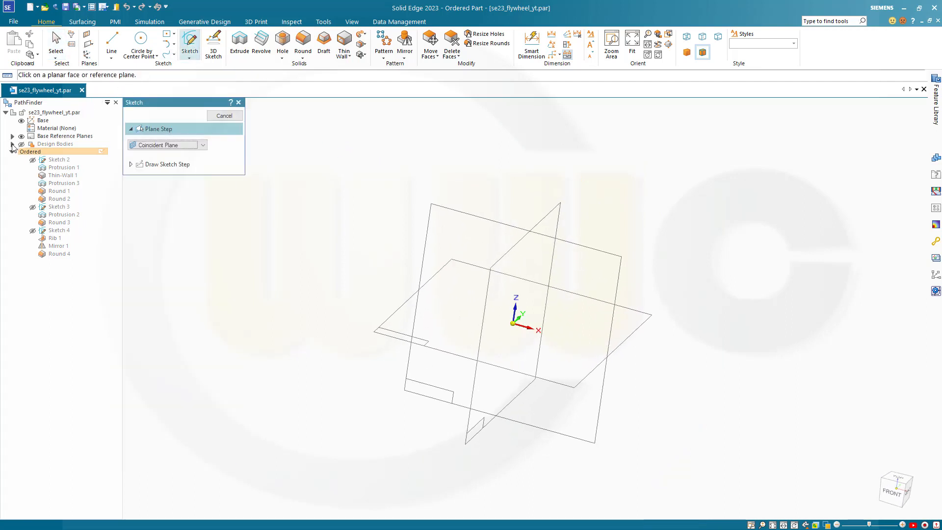
{"action": "left_click", "coordinate": [12, 136]}
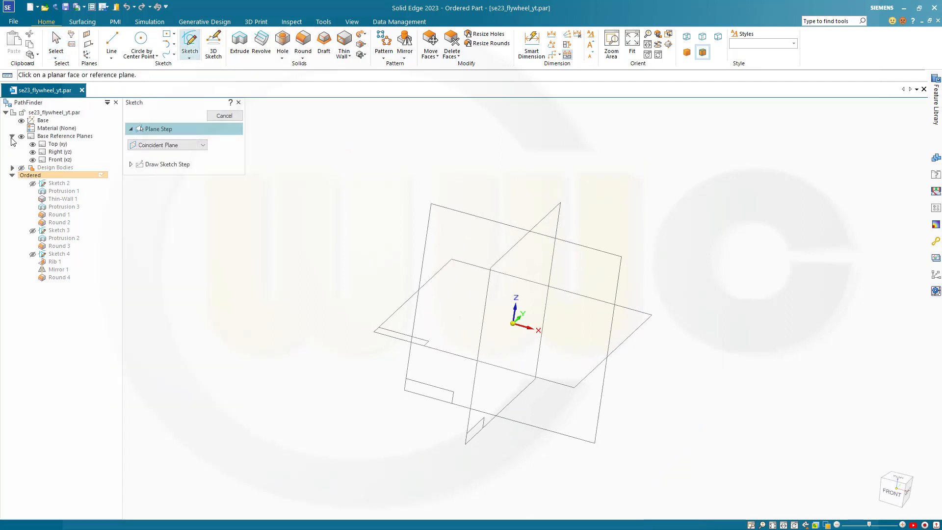
{"action": "left_click", "coordinate": [58, 159]}
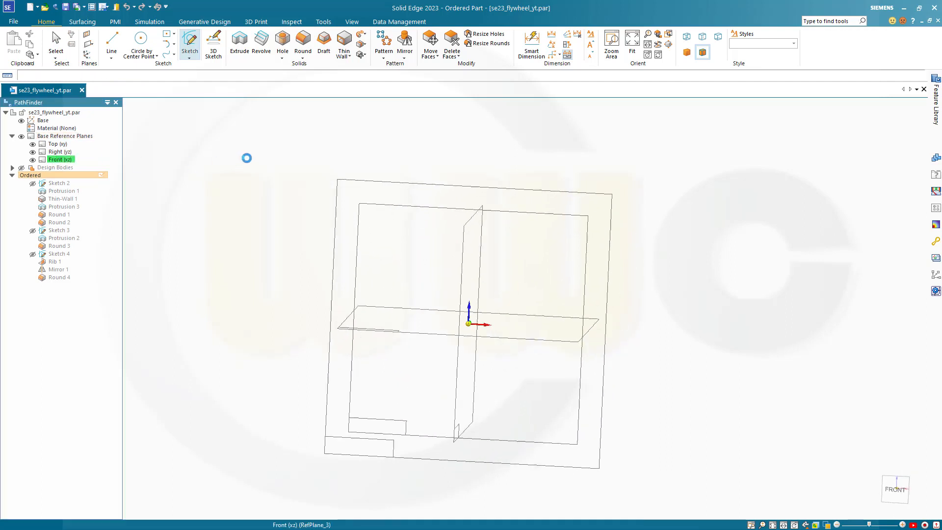
- Draw three concentric circles centred on the origin, the middle one about 60 mm and the inner one about 38 mm in diameter
{"action": "left_click", "coordinate": [146, 39]}
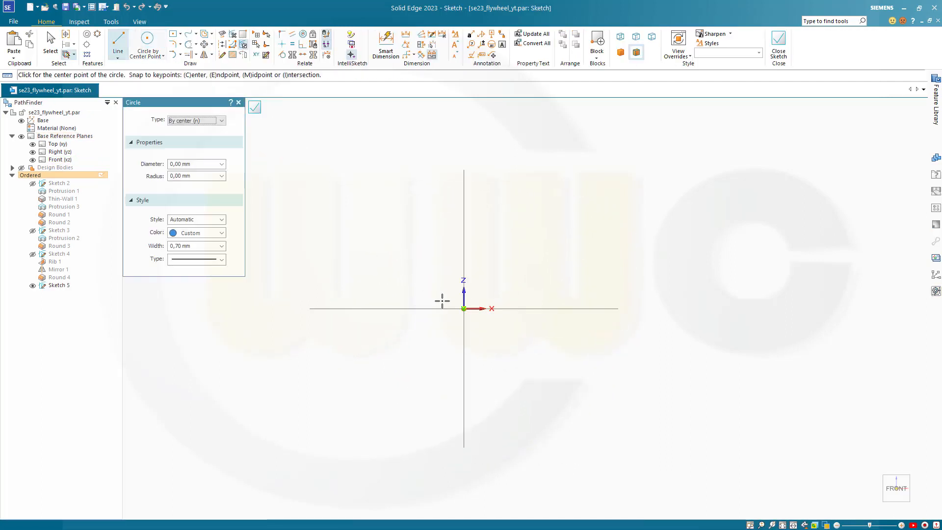
{"action": "left_click", "coordinate": [464, 308]}
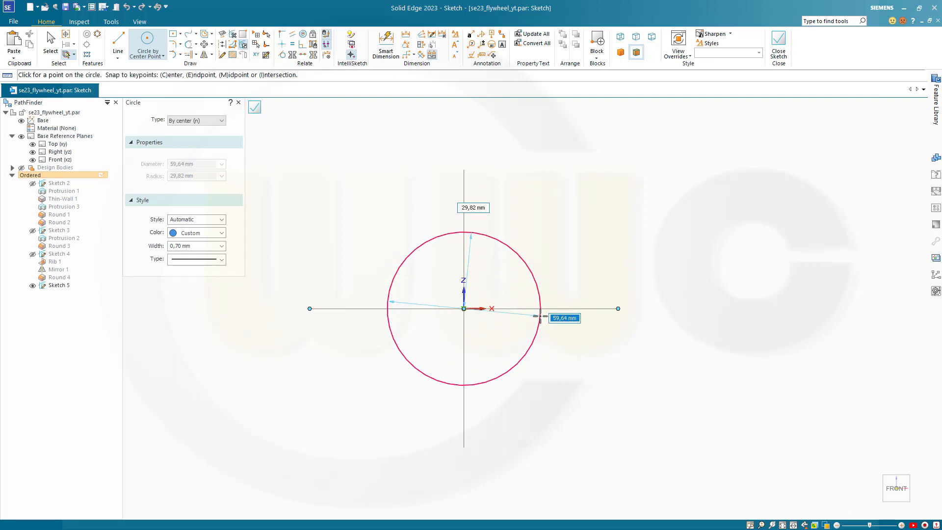
{"action": "left_click", "coordinate": [540, 316]}
{"action": "left_click", "coordinate": [464, 309]}
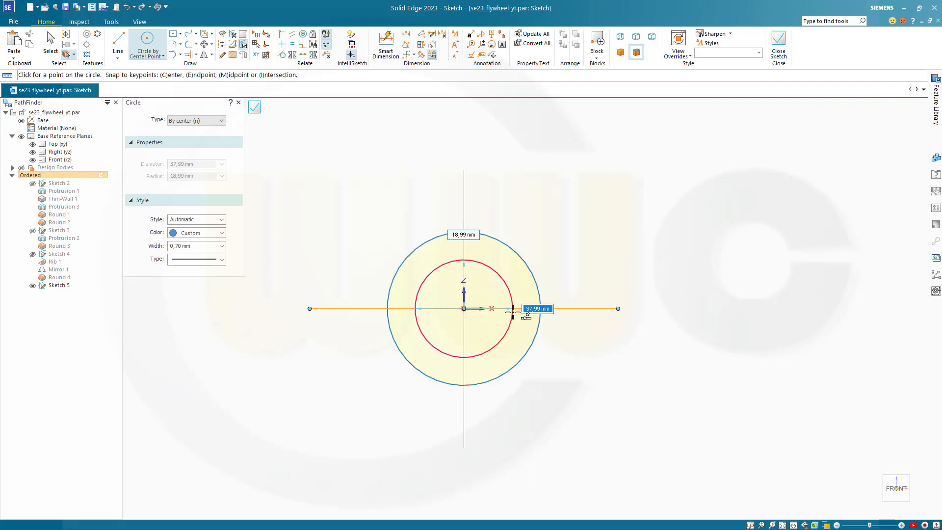
{"action": "left_click", "coordinate": [513, 309]}
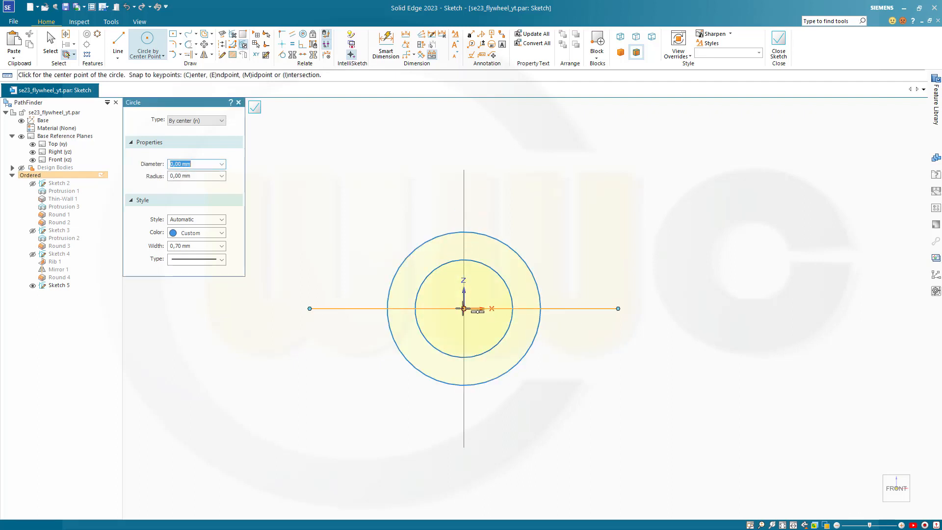
{"action": "left_click", "coordinate": [464, 308]}
{"action": "left_click", "coordinate": [565, 324]}
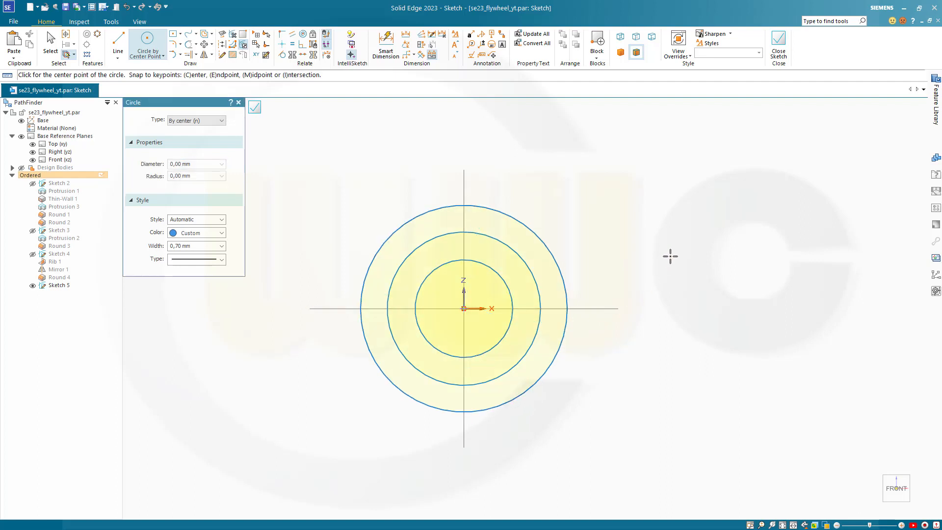
{"action": "key", "text": "Escape"}
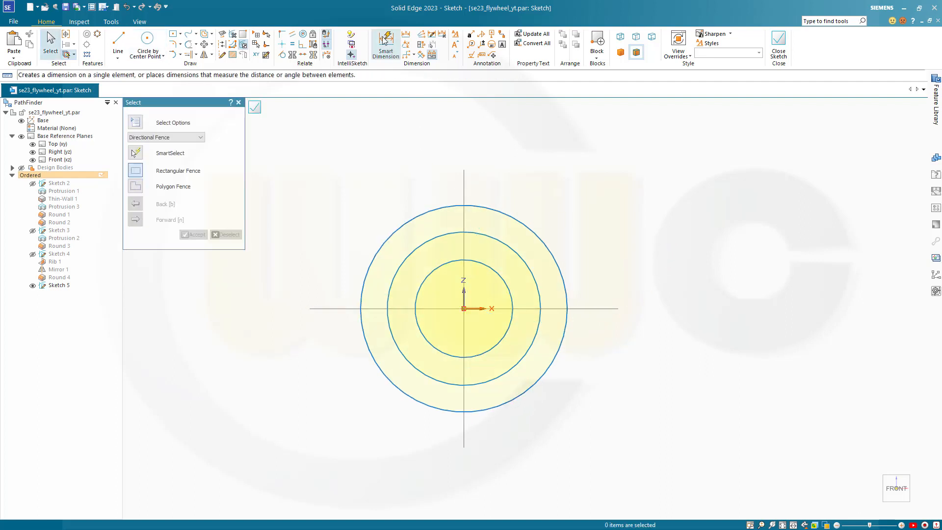
- Dimension the middle circle's diameter as 25 mm and accept the sketch auto-scaling notice
{"action": "left_click", "coordinate": [385, 42]}
{"action": "left_click", "coordinate": [509, 248]}
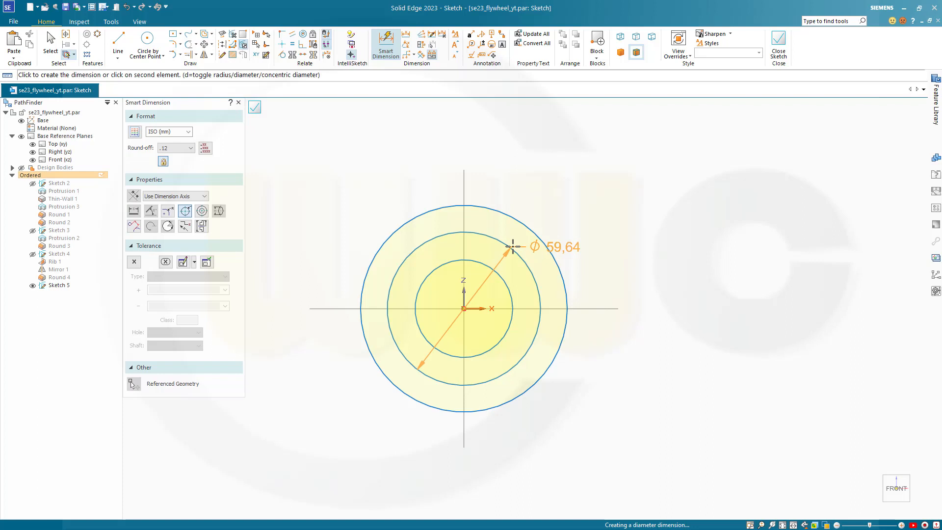
{"action": "left_click", "coordinate": [588, 240]}
{"action": "key", "text": "Return"}
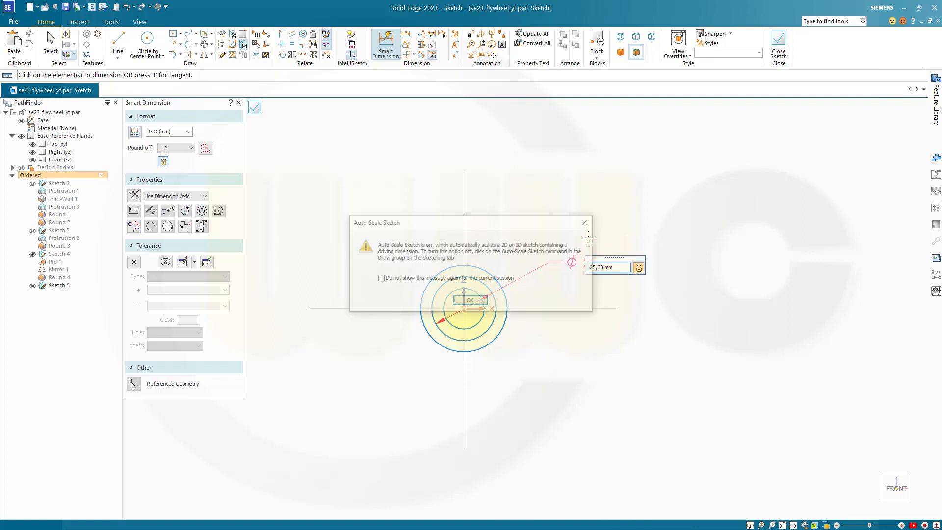
{"action": "left_click", "coordinate": [470, 302]}
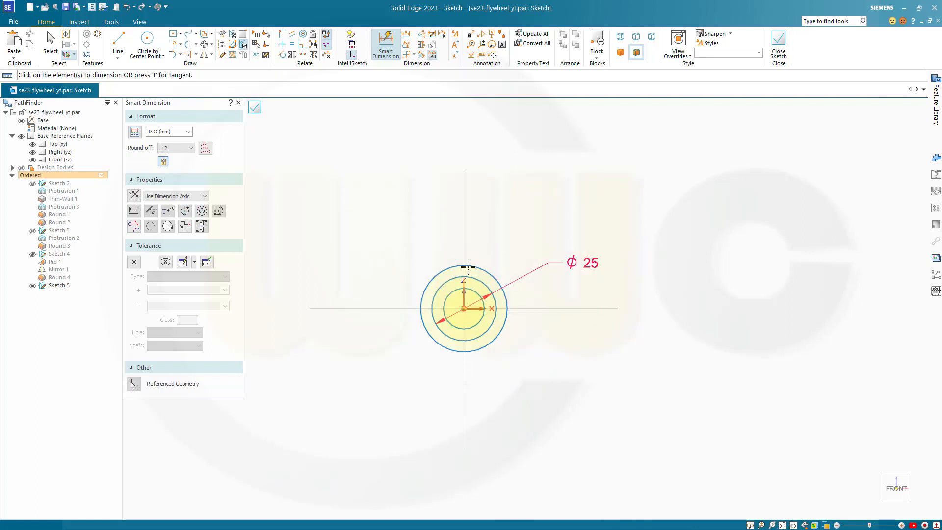
{"action": "key", "text": "Escape"}
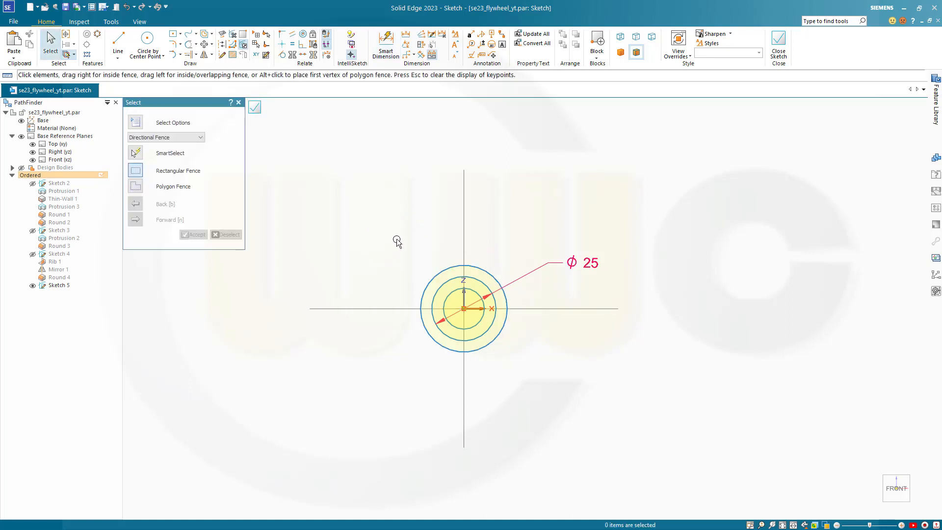
- Convert all three concentric circles to construction geometry
{"action": "left_click_drag", "start_coordinate": [400, 243], "coordinate": [518, 367]}
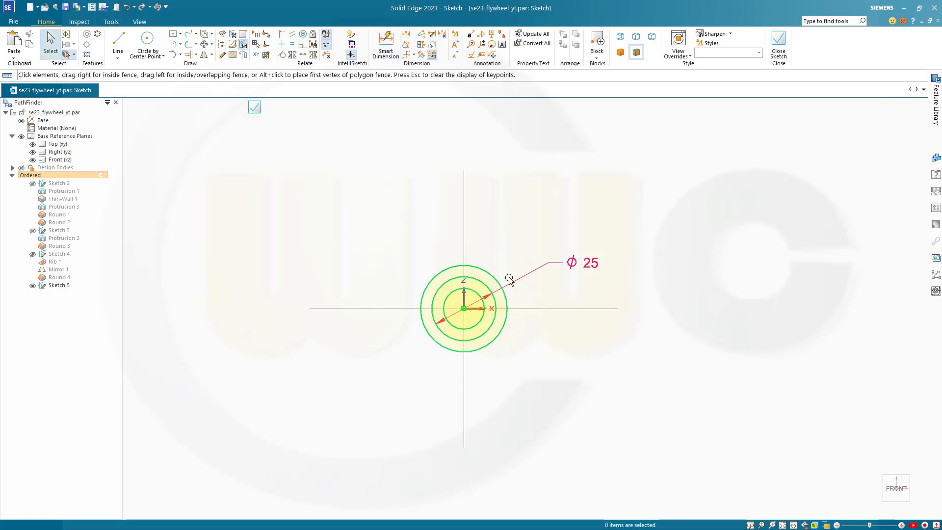
{"action": "left_click", "coordinate": [222, 44]}
{"action": "key", "text": "Escape"}
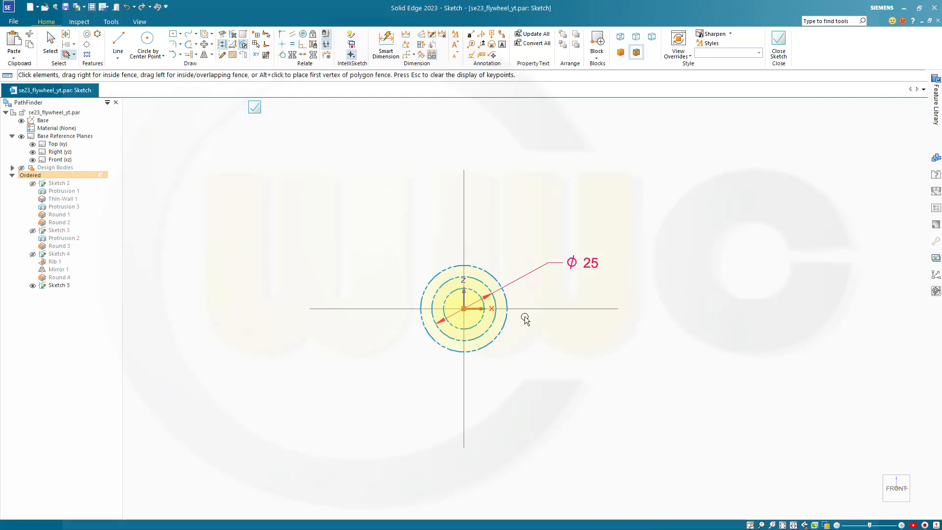
- Draw two lines about 25 mm long from the origin past the outer circle, one rising and one falling, and convert them to construction geometry
{"action": "scroll", "coordinate": [520, 324], "scroll_direction": "up", "scroll_amount": 3}
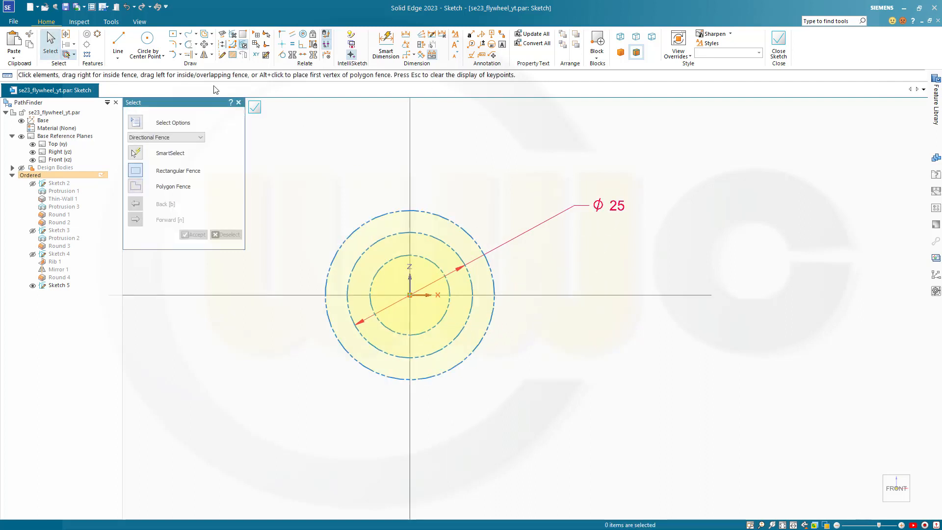
{"action": "left_click", "coordinate": [118, 42]}
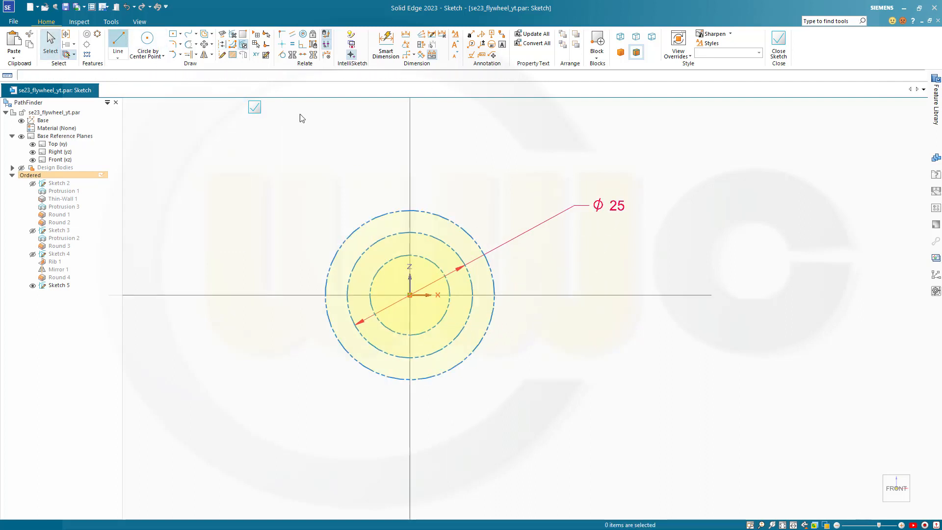
{"action": "left_click", "coordinate": [503, 215]}
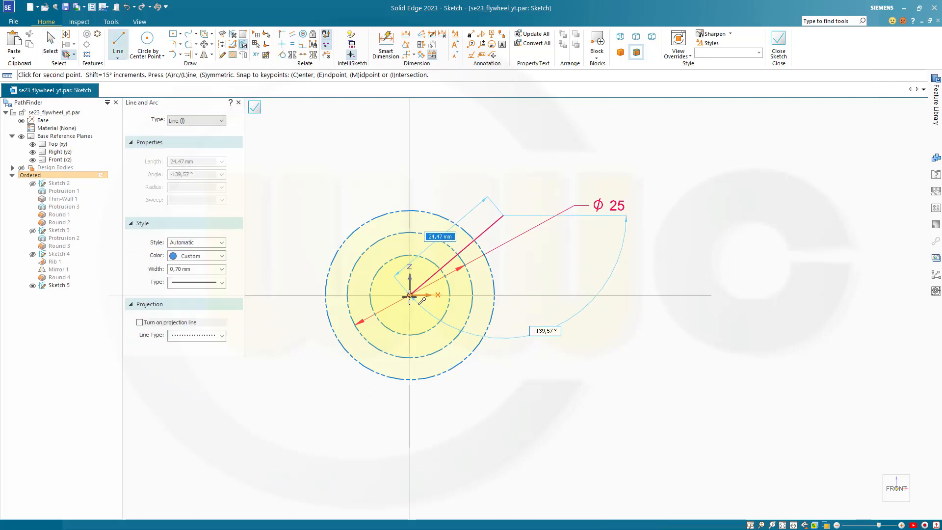
{"action": "left_click", "coordinate": [410, 294]}
{"action": "left_click", "coordinate": [527, 339]}
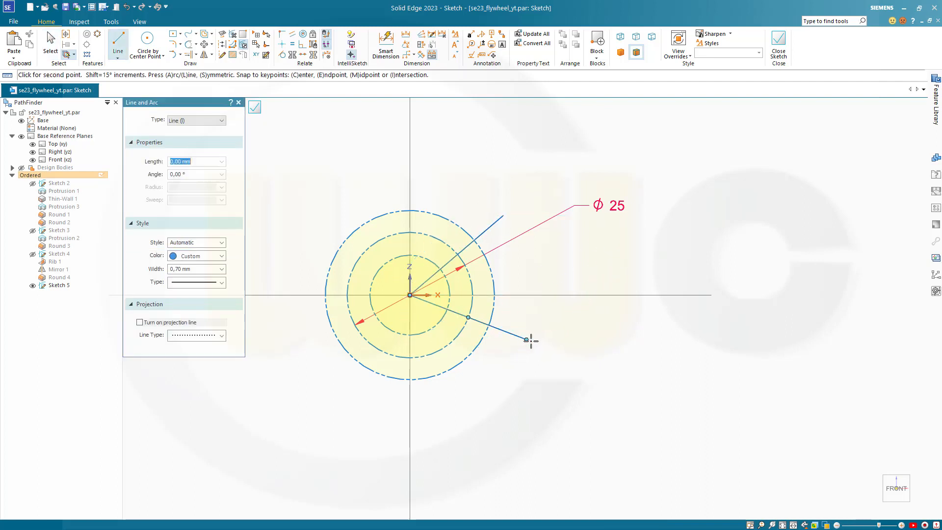
{"action": "key", "text": "Escape"}
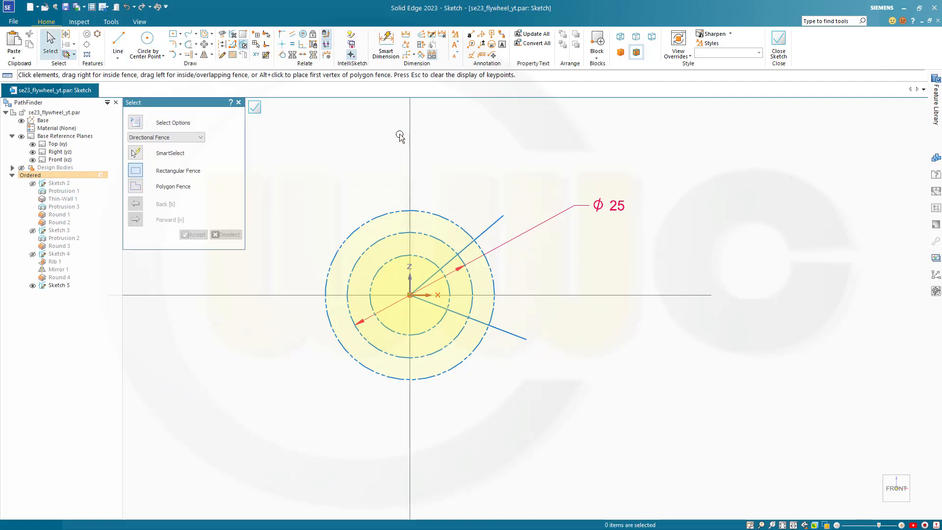
{"action": "left_click_drag", "start_coordinate": [563, 354], "coordinate": [500, 212]}
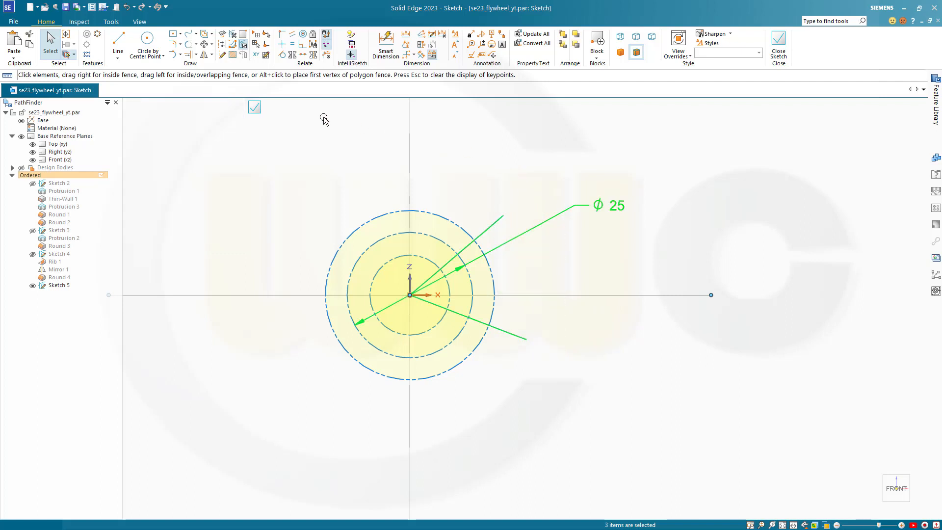
{"action": "left_click", "coordinate": [222, 44]}
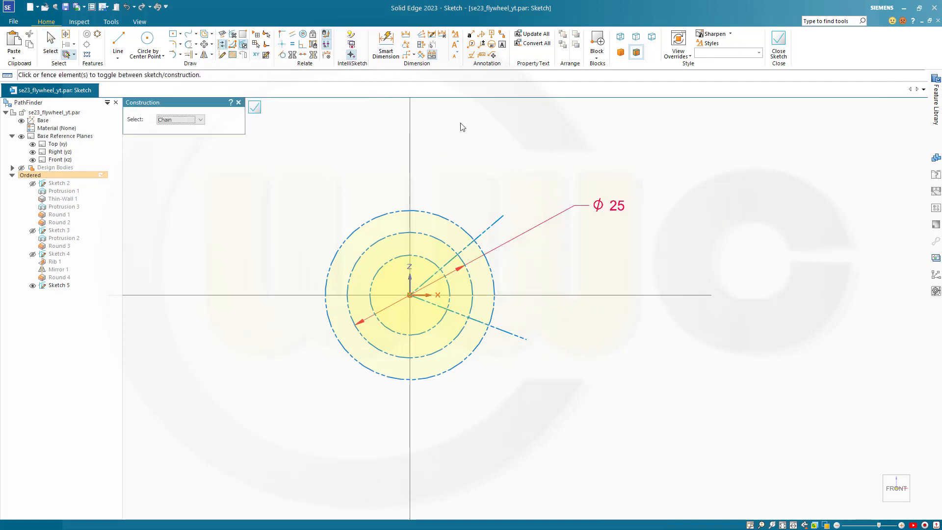
- Trim the three construction circles and the overhanging line ends, keeping only the wedge between the two lines
{"action": "left_click", "coordinate": [190, 44]}
{"action": "left_click_drag", "start_coordinate": [485, 204], "coordinate": [529, 266]}
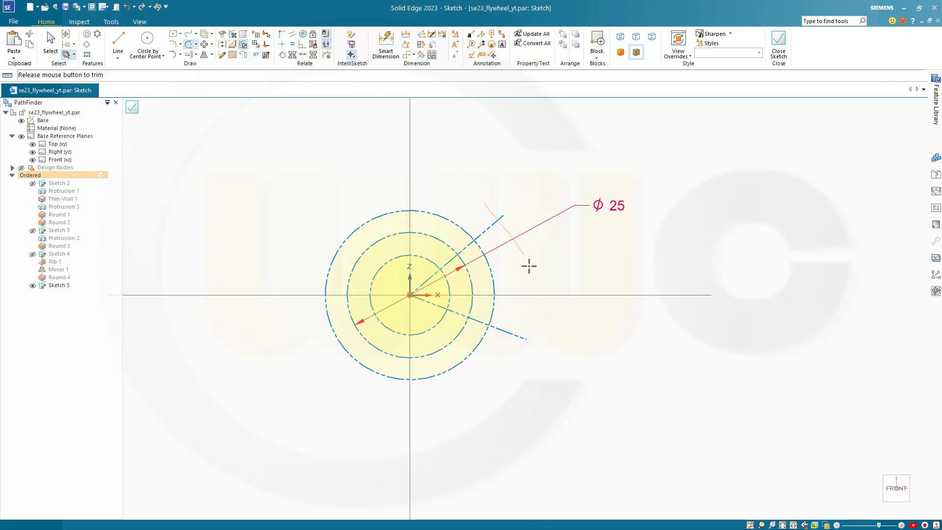
{"action": "left_click_drag", "start_coordinate": [518, 340], "coordinate": [477, 368]}
{"action": "left_click_drag", "start_coordinate": [391, 308], "coordinate": [392, 304]}
- Dimension the angle between the upper construction line and the horizontal axis as 12.5°
{"action": "scroll", "coordinate": [412, 229], "scroll_direction": "up", "scroll_amount": 3}
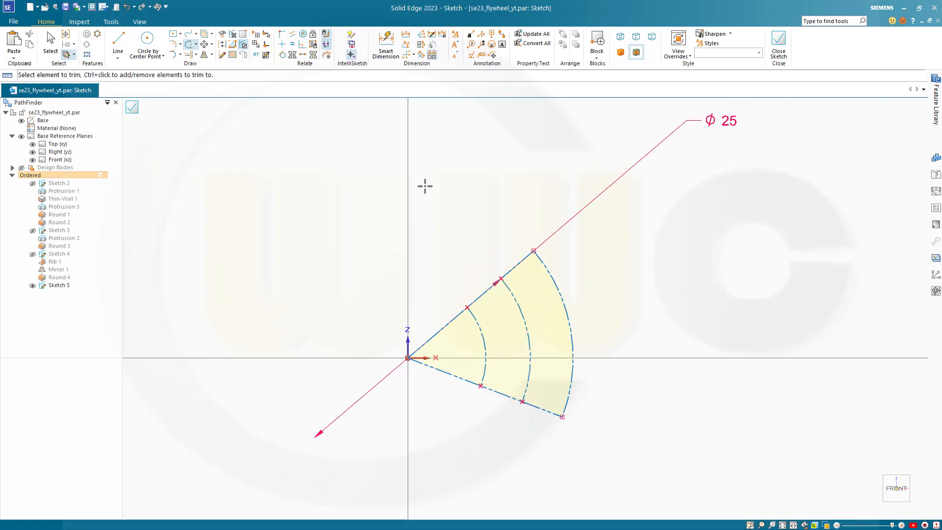
{"action": "left_click", "coordinate": [406, 44]}
{"action": "left_click", "coordinate": [519, 265]}
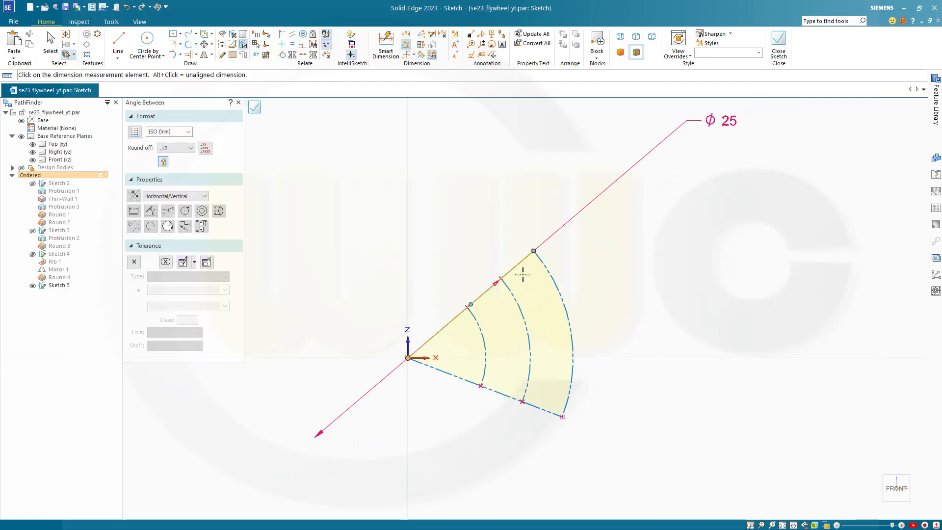
{"action": "left_click", "coordinate": [556, 358]}
{"action": "left_click", "coordinate": [605, 296]}
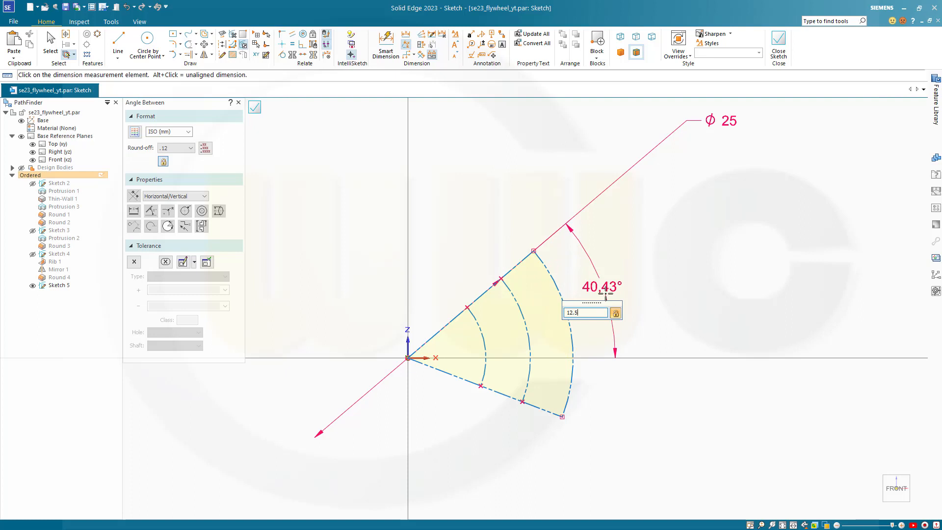
{"action": "type", "text": "12.5"}
{"action": "key", "text": "Return"}
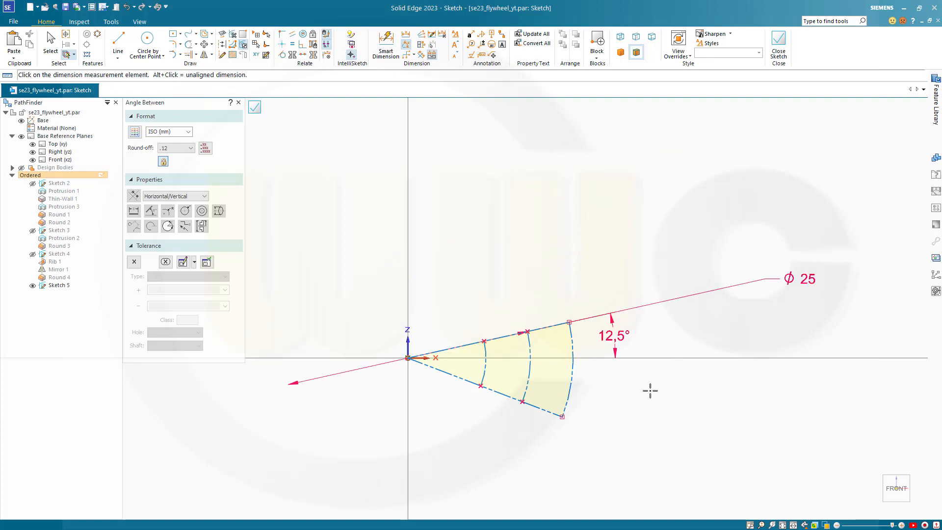
{"action": "key", "text": "Escape"}
- Dimension the angle between the lower construction line and the horizontal axis as 12.5°
{"action": "left_click", "coordinate": [406, 44]}
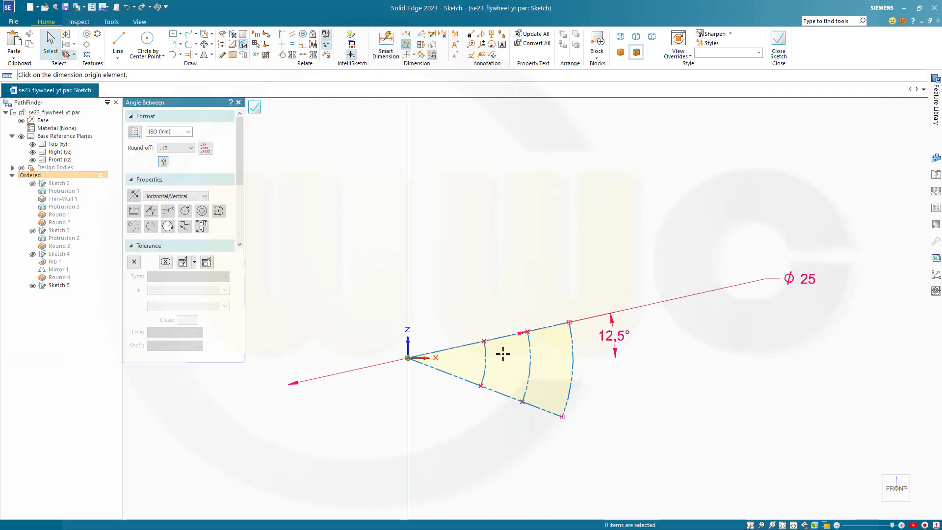
{"action": "left_click", "coordinate": [505, 395]}
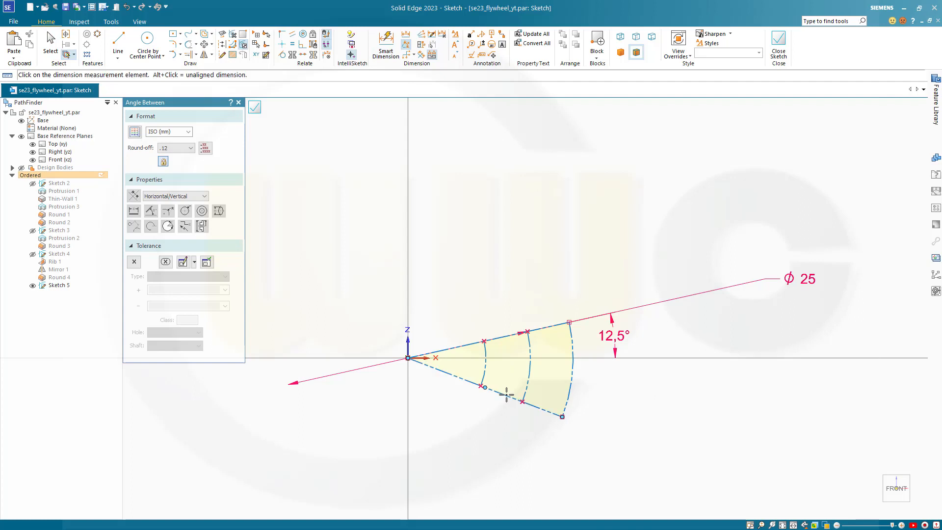
{"action": "left_click", "coordinate": [551, 358]}
{"action": "left_click", "coordinate": [609, 394]}
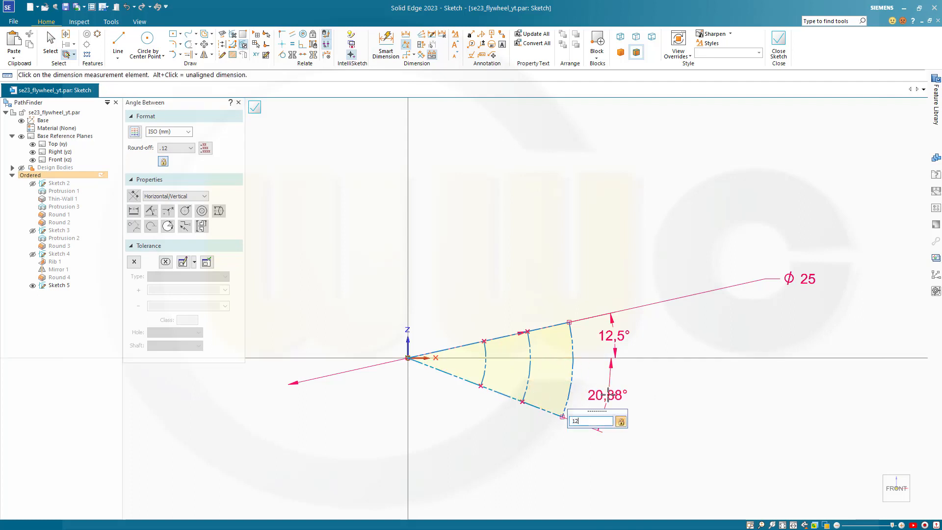
{"action": "key", "text": "Return"}
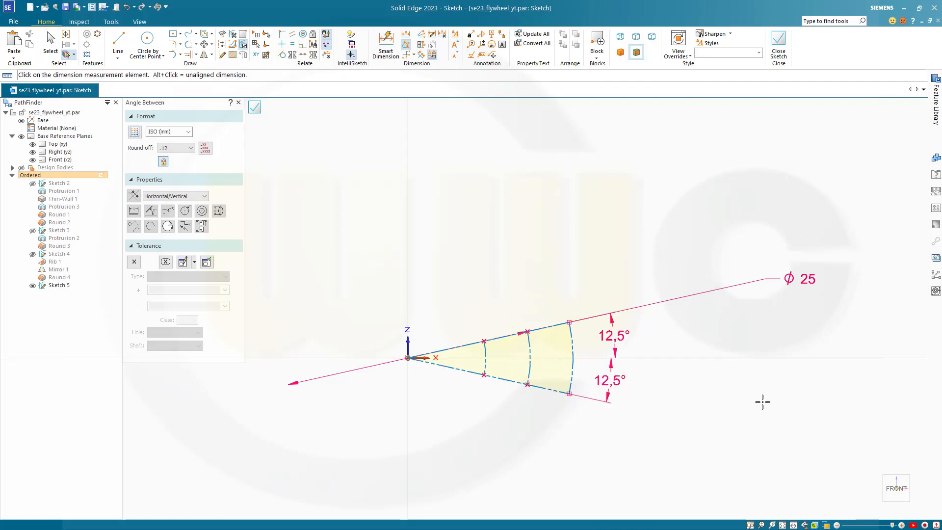
{"action": "key", "text": "Escape"}
{"action": "key", "text": "c"}
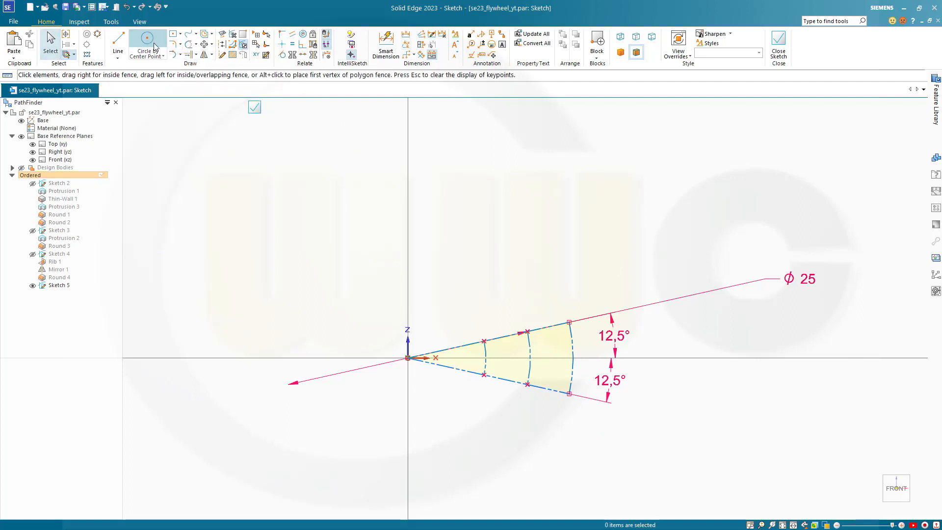
{"action": "left_click", "coordinate": [528, 332]}
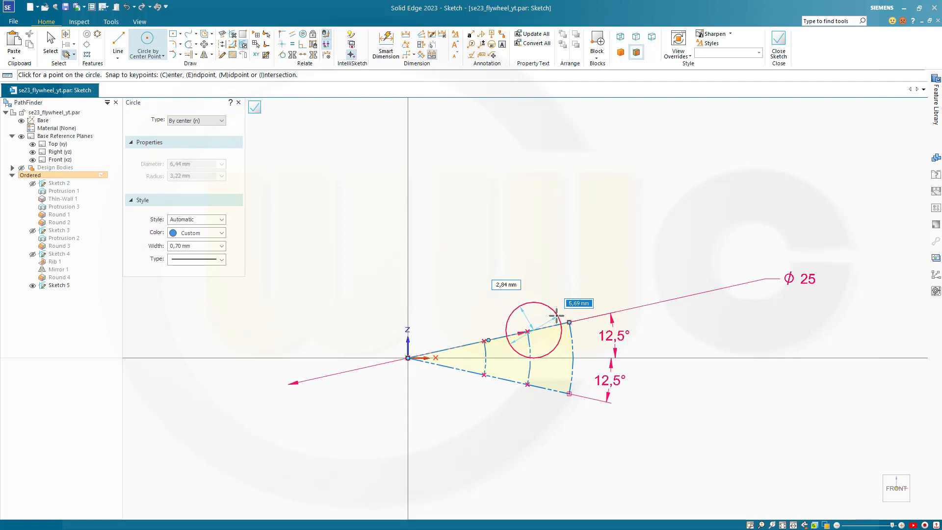
{"action": "key", "text": "Escape"}
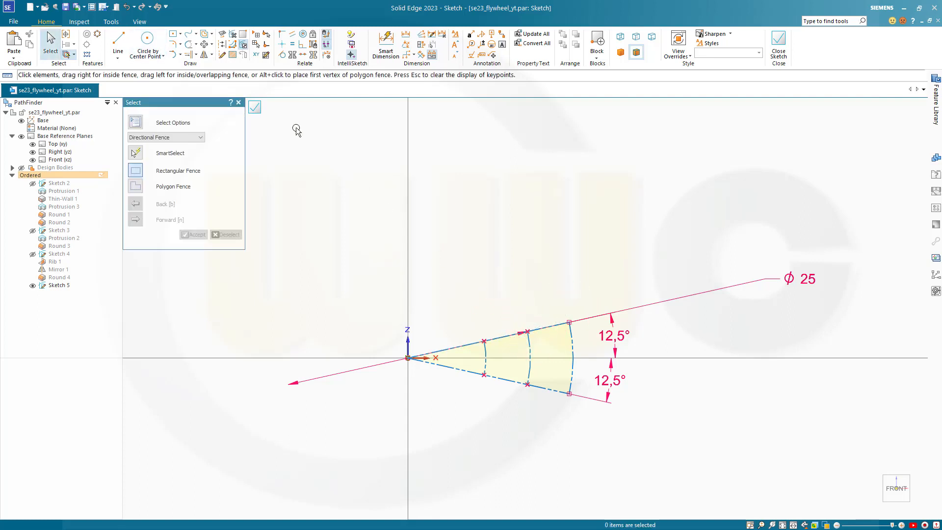
- Draw circles centred on the middle arc's two endpoints, the upper about 3.3 mm and the lower about 2.5 mm in diameter
{"action": "left_click", "coordinate": [162, 55]}
{"action": "scroll", "coordinate": [548, 351], "scroll_direction": "up", "scroll_amount": 3}
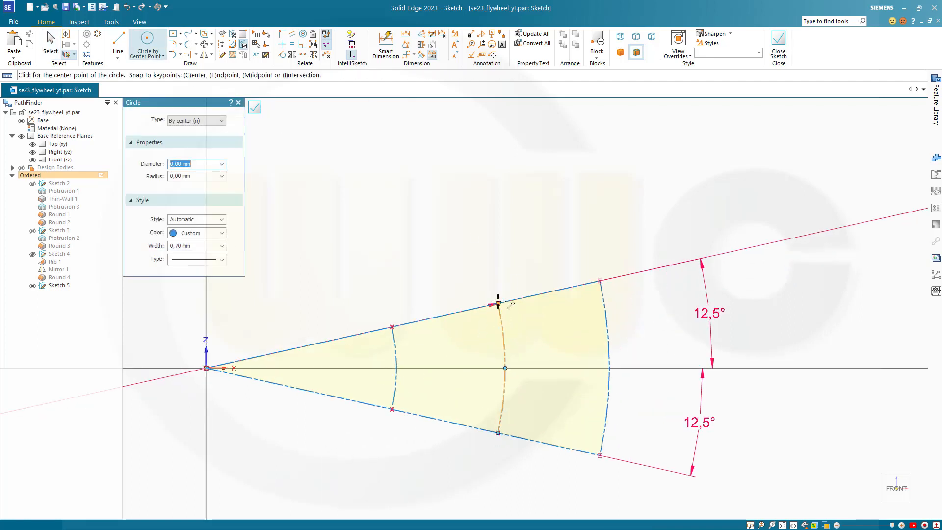
{"action": "left_click", "coordinate": [498, 304]}
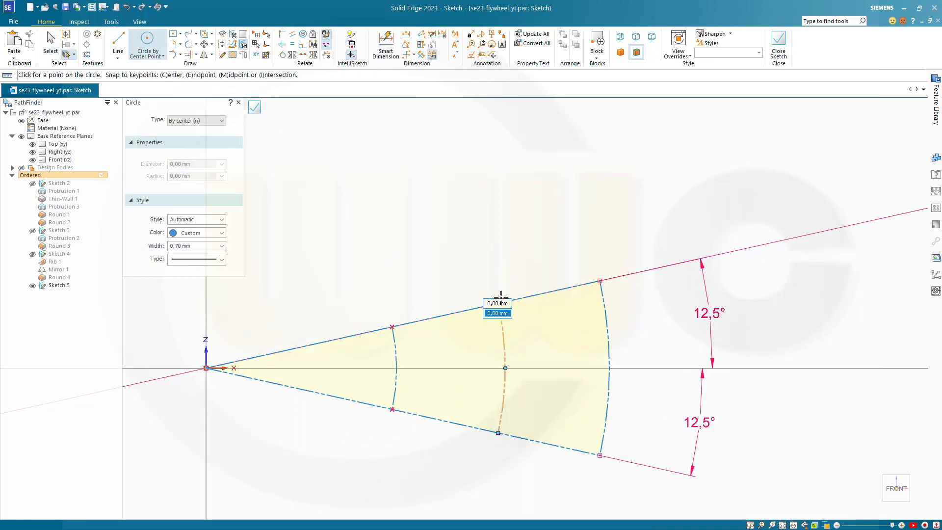
{"action": "left_click", "coordinate": [536, 293]}
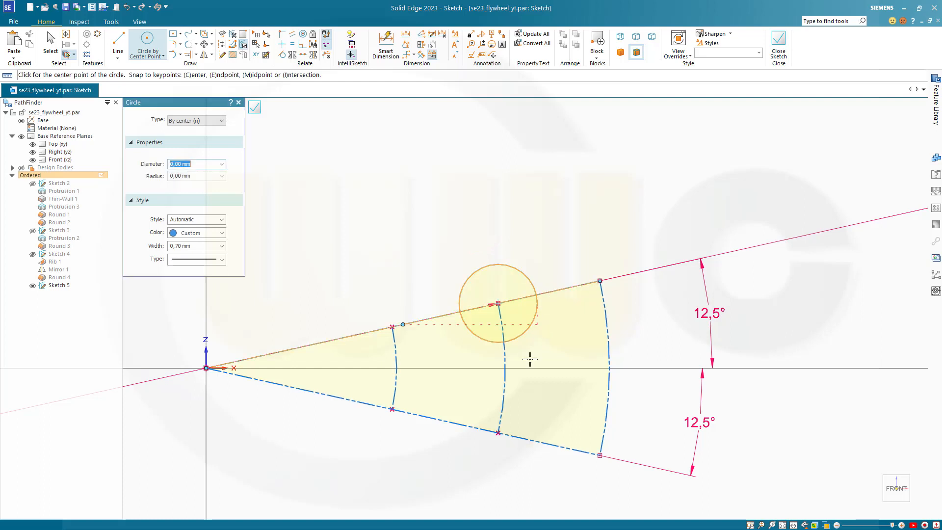
{"action": "left_click", "coordinate": [498, 433]}
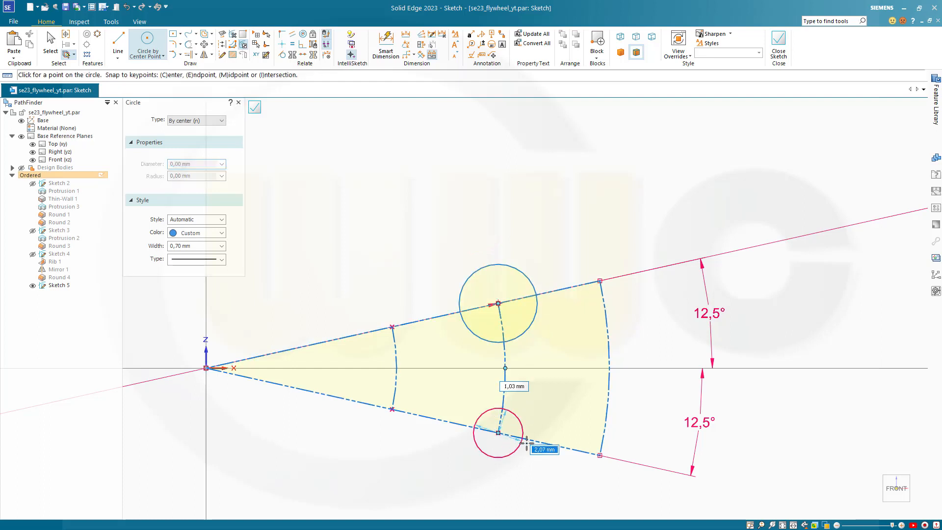
{"action": "left_click", "coordinate": [528, 439]}
{"action": "key", "text": "Escape"}
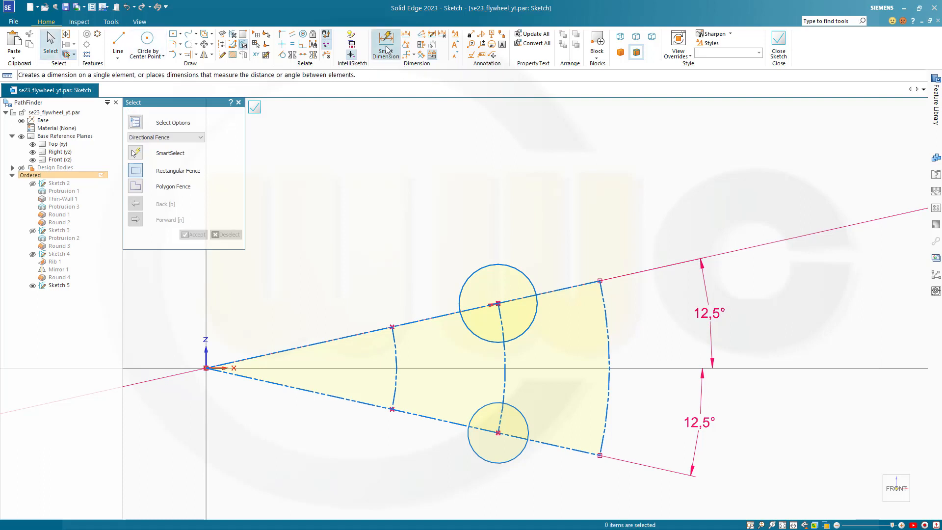
- Dimension the diameters of the upper and lower circles as 5 mm each
{"action": "left_click", "coordinate": [386, 44]}
{"action": "left_click", "coordinate": [545, 260]}
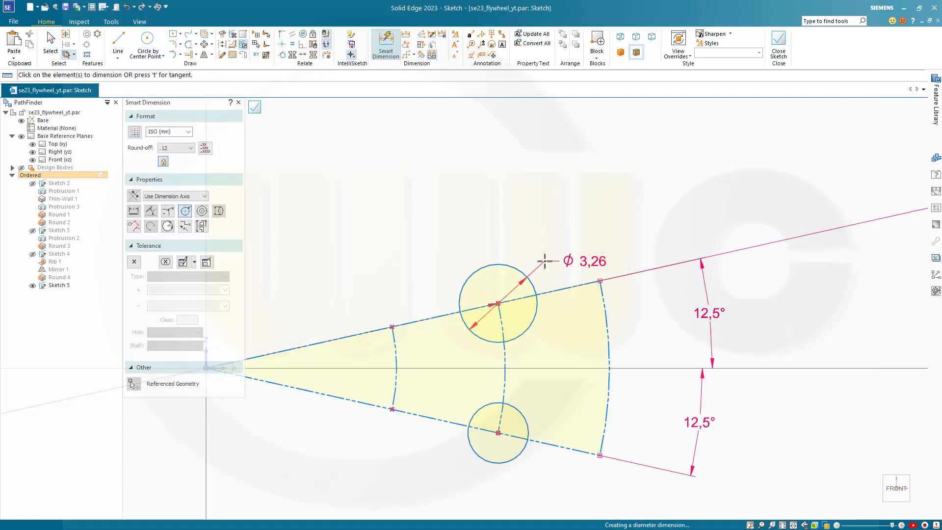
{"action": "type", "text": "5"}
{"action": "key", "text": "Return"}
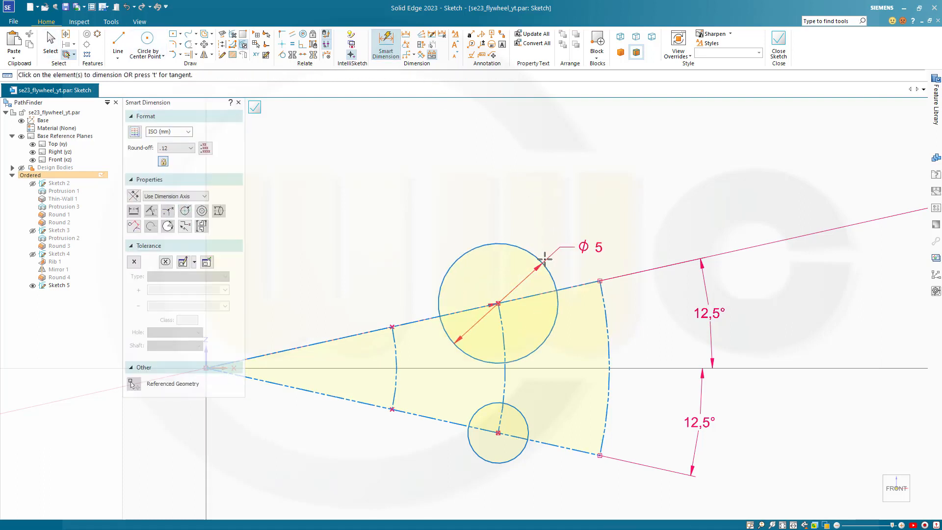
{"action": "left_click", "coordinate": [518, 456]}
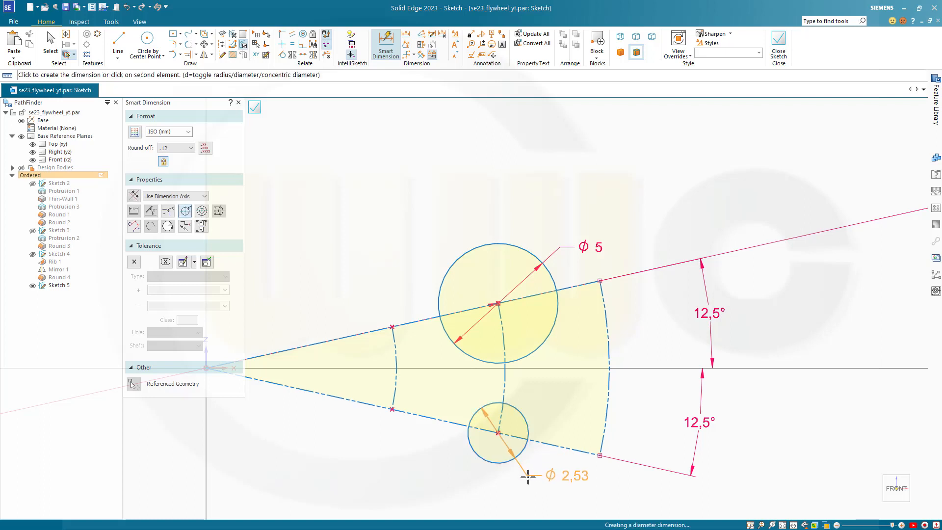
{"action": "left_click", "coordinate": [531, 483]}
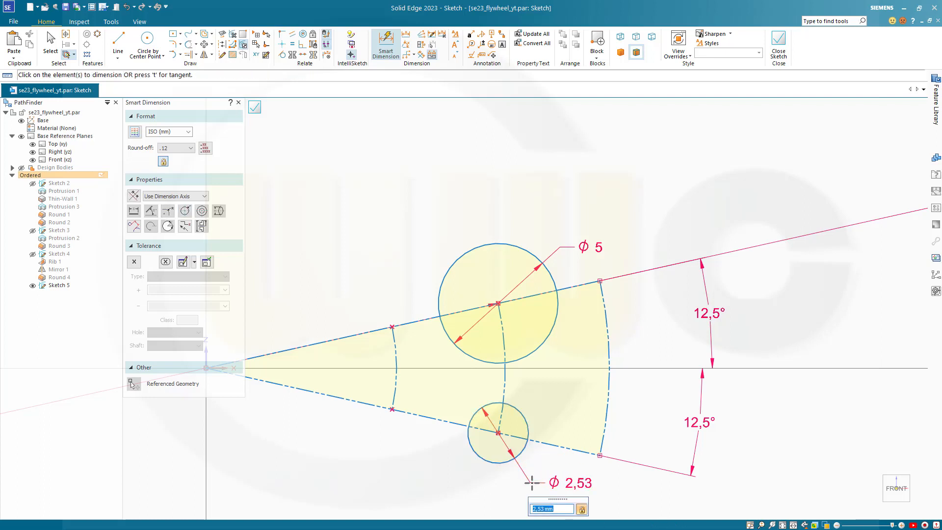
{"action": "key", "text": "Return"}
{"action": "key", "text": "Escape"}
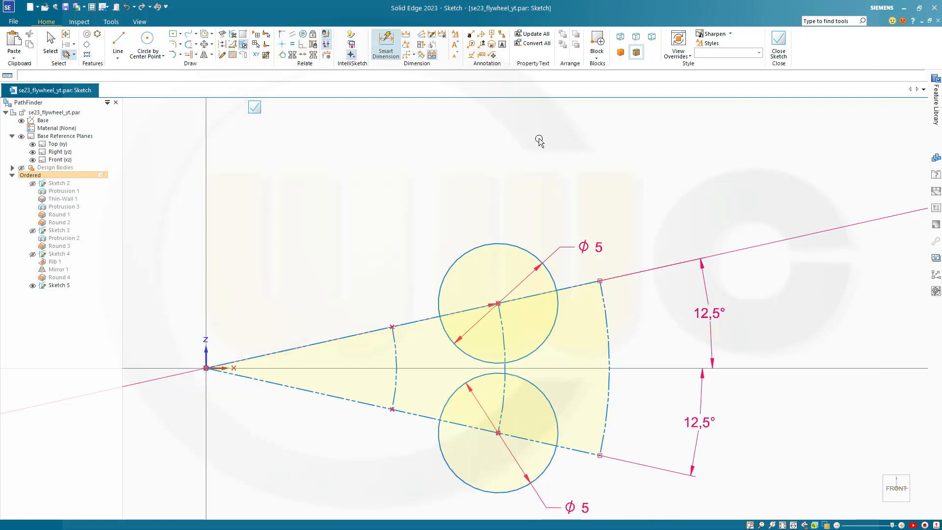
- Make the inner and outer construction arcs tangent to the 5 mm circles
{"action": "left_click", "coordinate": [282, 54]}
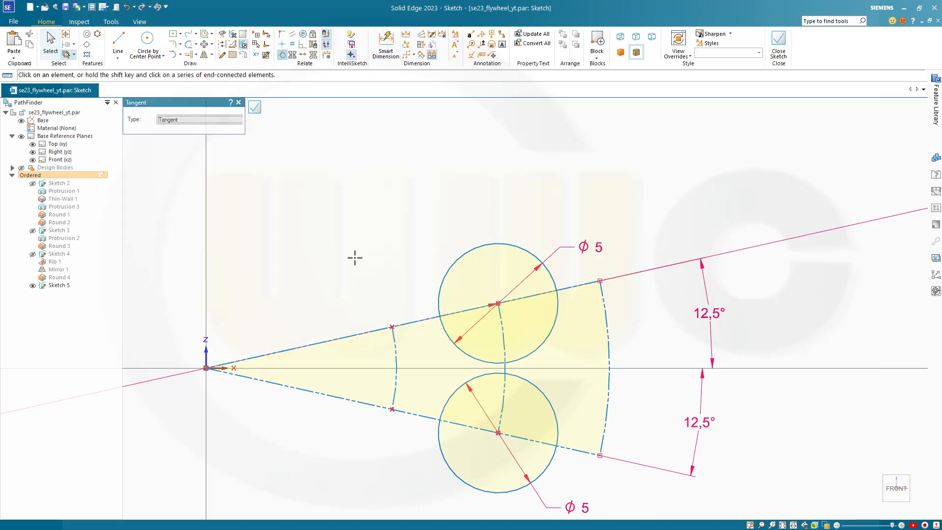
{"action": "left_click", "coordinate": [441, 332]}
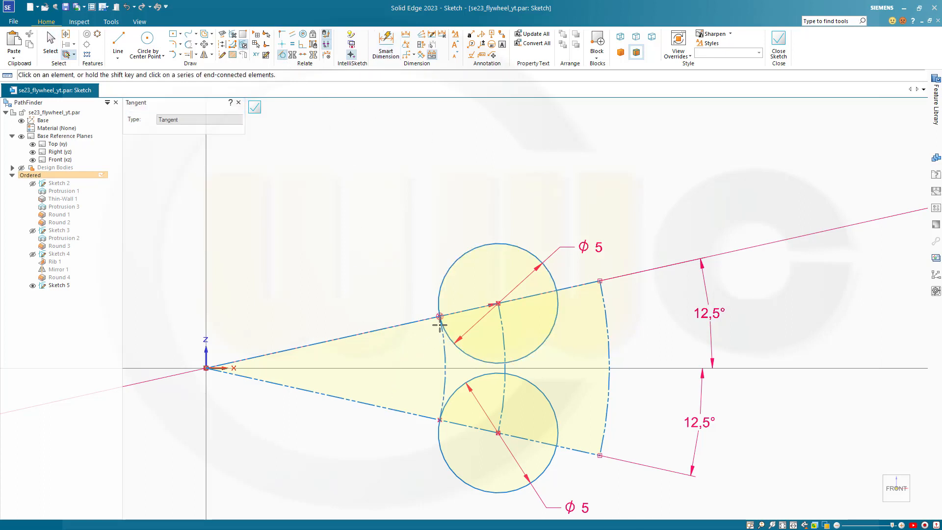
{"action": "left_click", "coordinate": [558, 324]}
{"action": "key", "text": "Escape"}
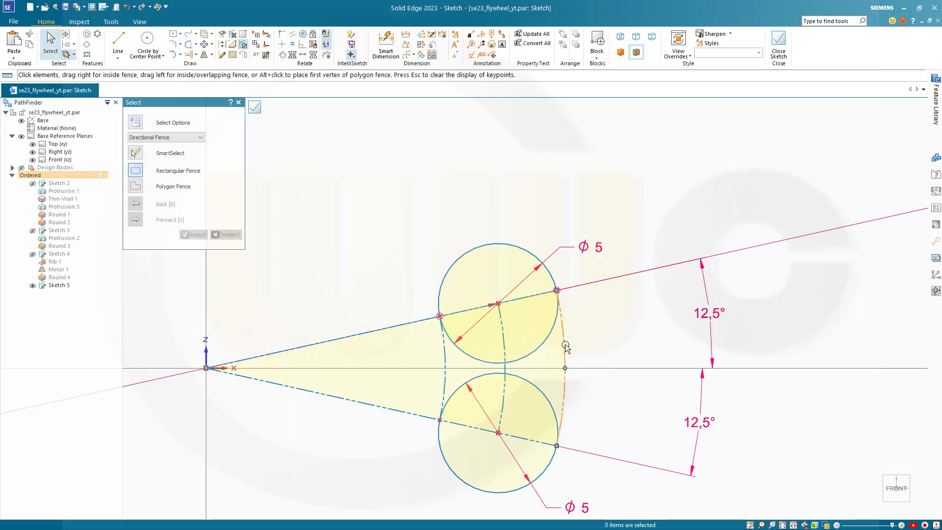
- Convert the outer construction arc to regular sketch geometry
{"action": "left_click", "coordinate": [565, 344]}
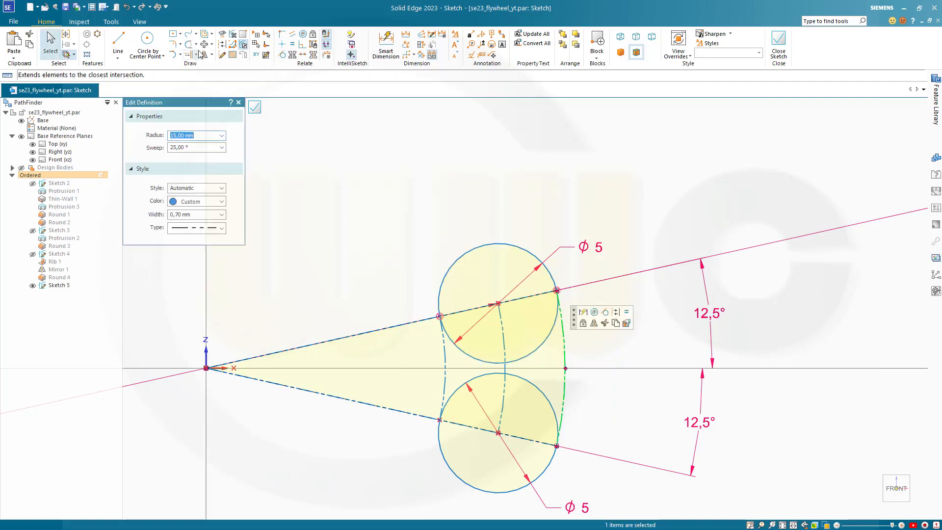
{"action": "left_click", "coordinate": [222, 44]}
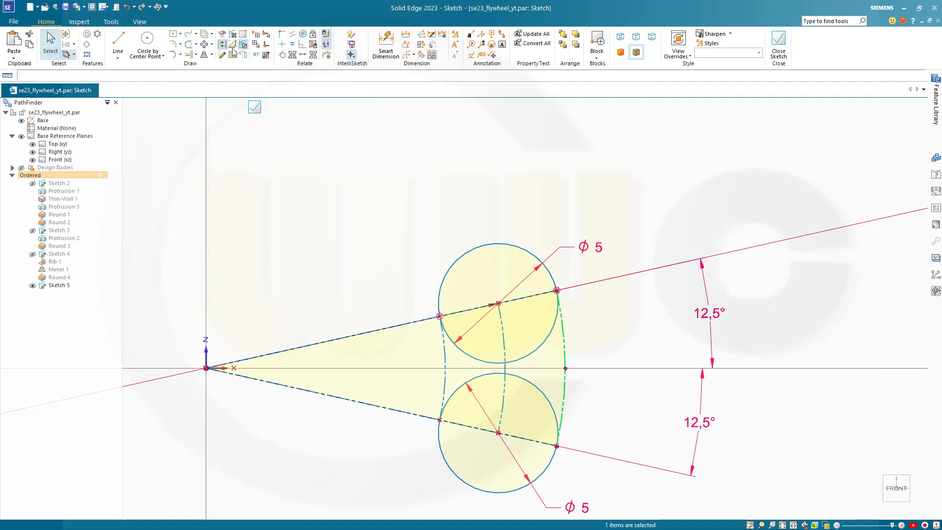
{"action": "key", "text": "Escape"}
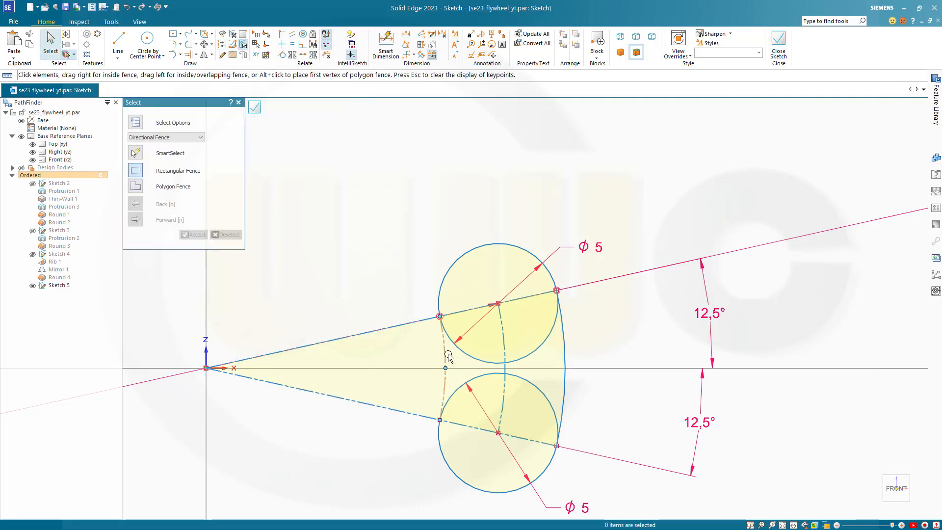
- Convert the inner construction arc to regular sketch geometry
{"action": "left_click", "coordinate": [445, 355]}
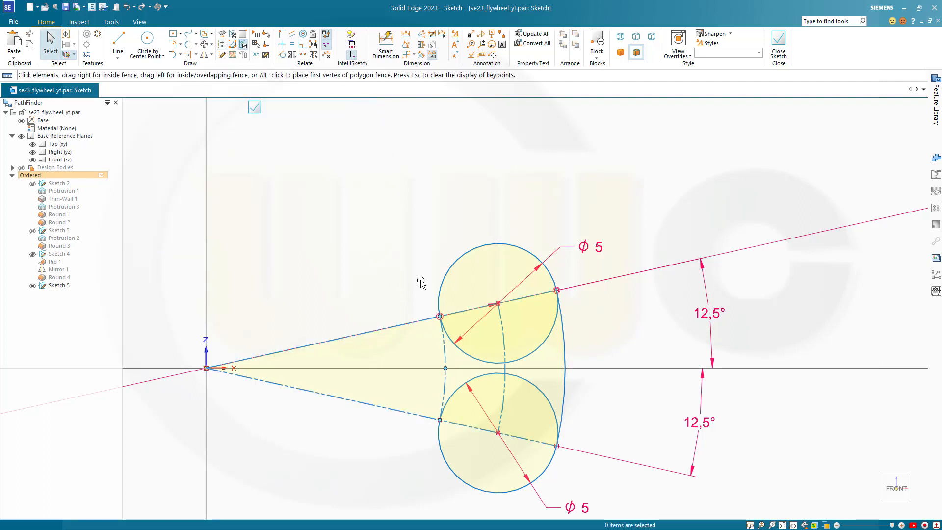
{"action": "left_click", "coordinate": [222, 44]}
{"action": "key", "text": "Escape"}
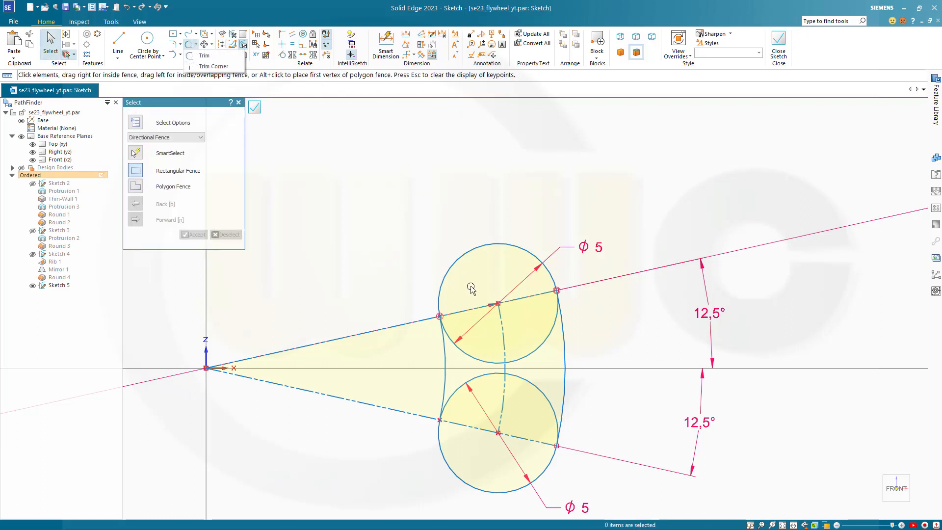
- Try to trim the inner portions of the two 5 mm circles and undo the trim
{"action": "left_click_drag", "start_coordinate": [474, 292], "coordinate": [489, 379]}
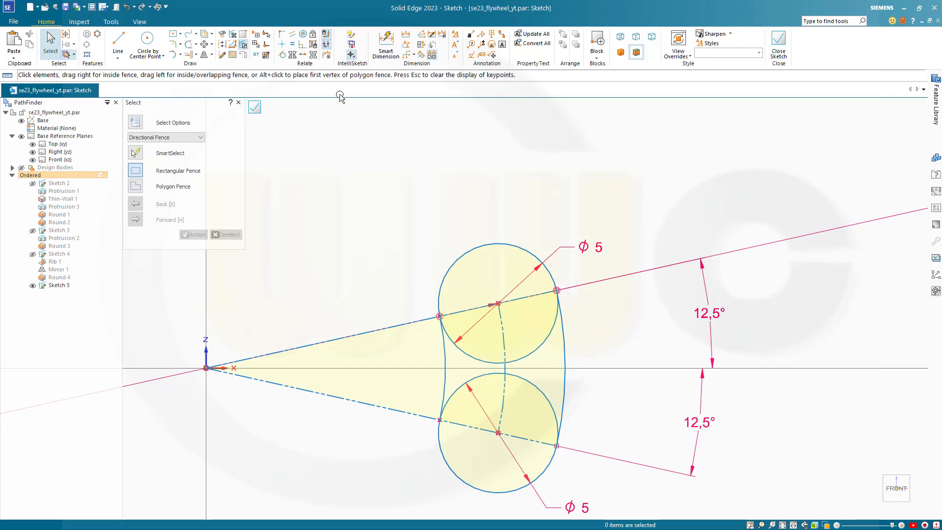
{"action": "left_click", "coordinate": [189, 44]}
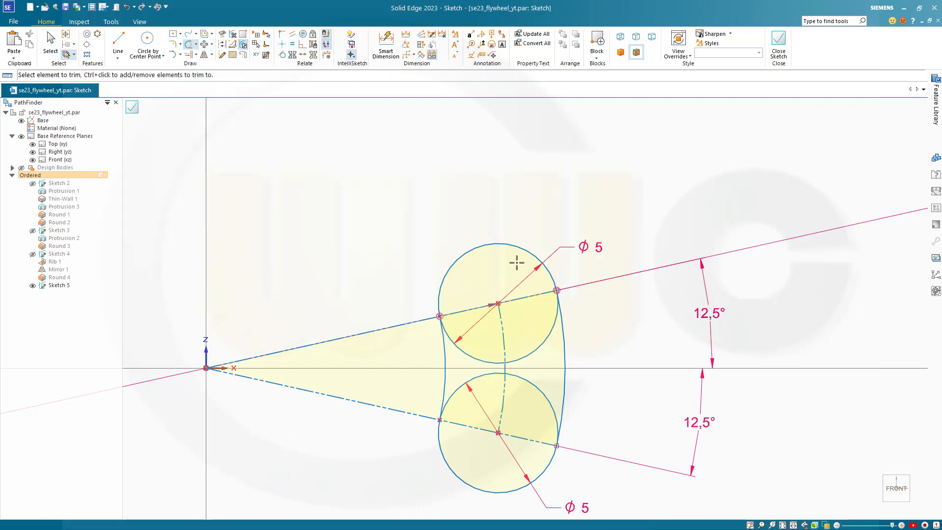
{"action": "left_click_drag", "start_coordinate": [475, 294], "coordinate": [471, 324]}
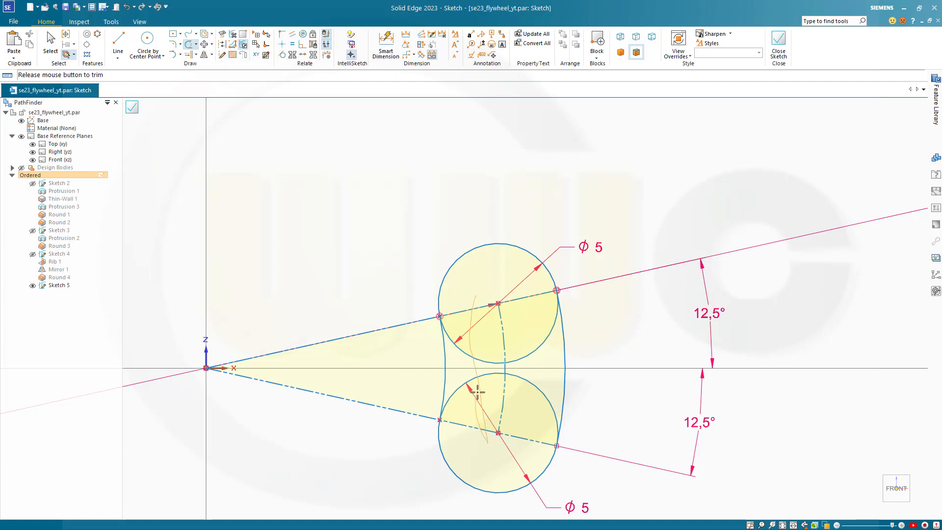
{"action": "left_click_drag", "start_coordinate": [477, 391], "coordinate": [489, 363]}
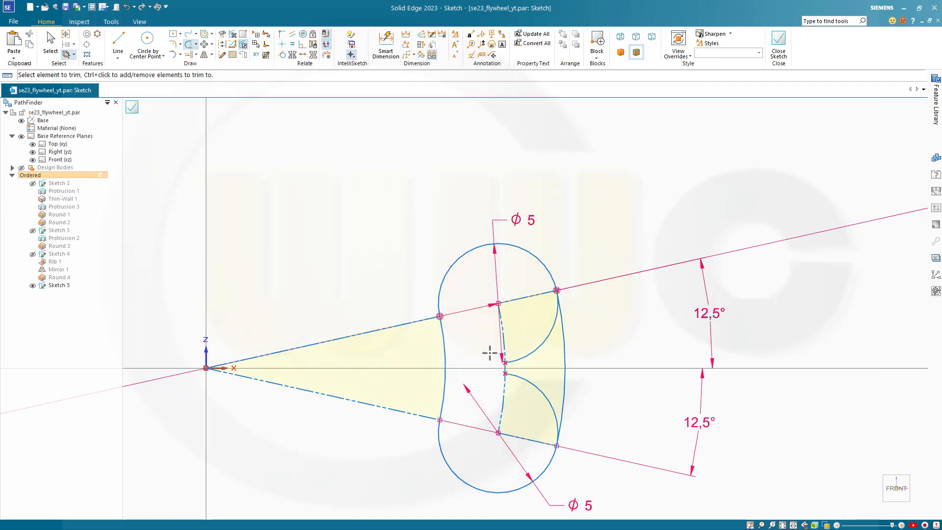
{"action": "key", "text": "Escape"}
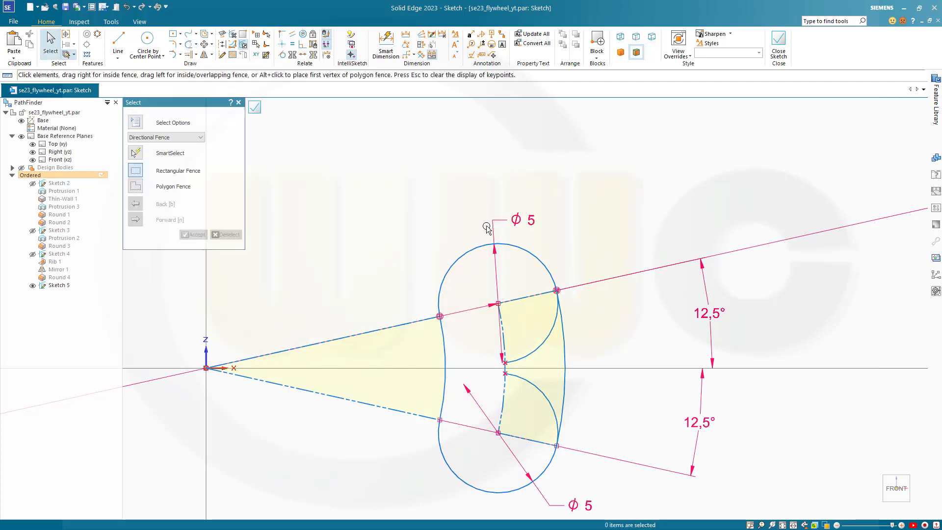
{"action": "key", "text": "ctrl+z"}
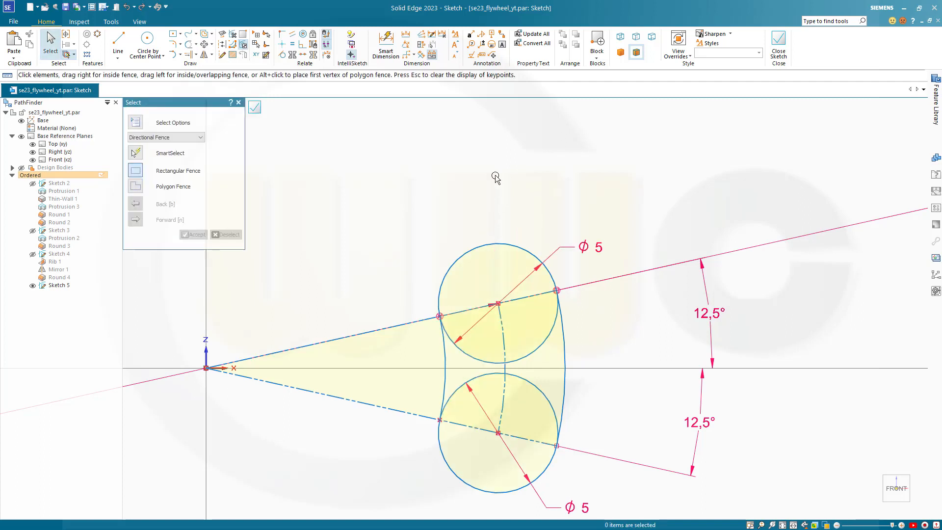
- Trim the inner portions of both 5 mm circles to leave a closed curved slot profile, and finish the sketch
{"action": "left_click", "coordinate": [189, 44]}
{"action": "mouse_move", "coordinate": [485, 352]}
{"action": "left_mouse_down"}
{"action": "mouse_move", "coordinate": [488, 374]}
{"action": "mouse_move", "coordinate": [494, 353]}
{"action": "mouse_move", "coordinate": [528, 387]}
{"action": "left_mouse_up"}
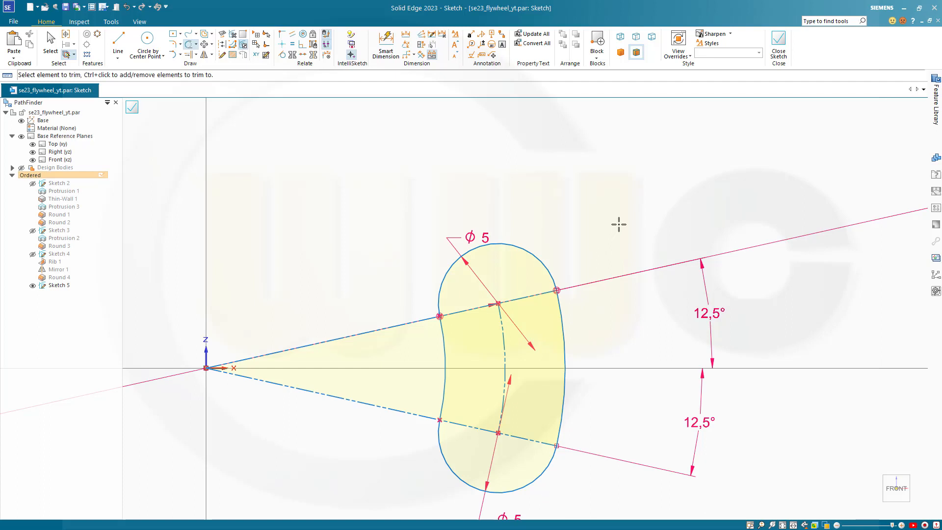
{"action": "left_click", "coordinate": [780, 41]}
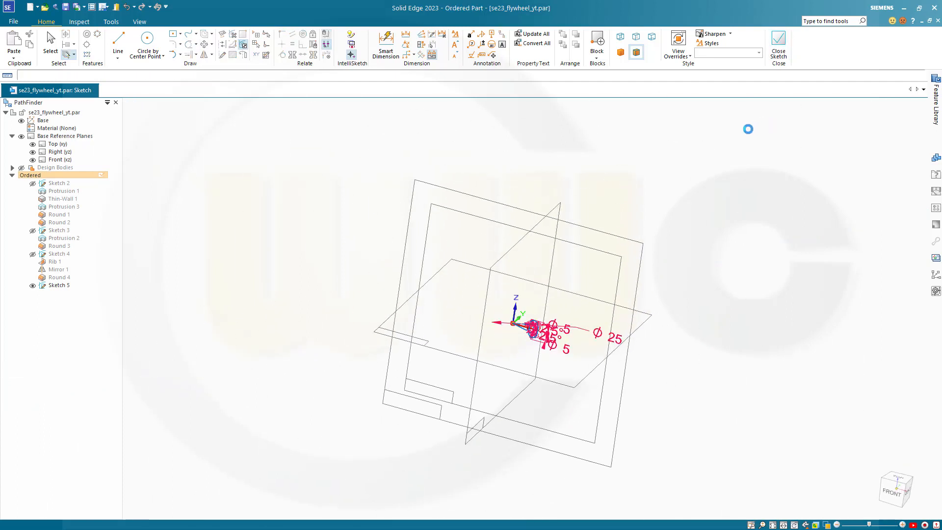
{"action": "left_click", "coordinate": [229, 120]}
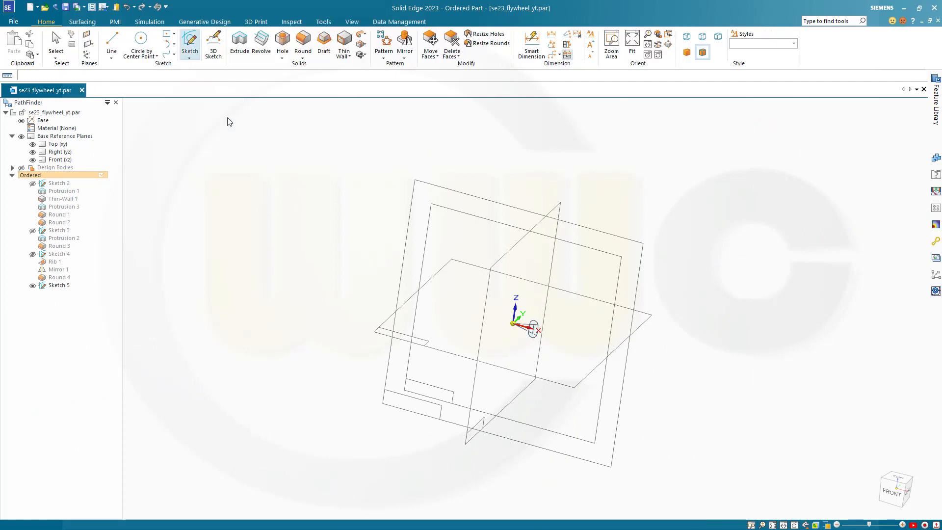
{"action": "left_click", "coordinate": [228, 117]}
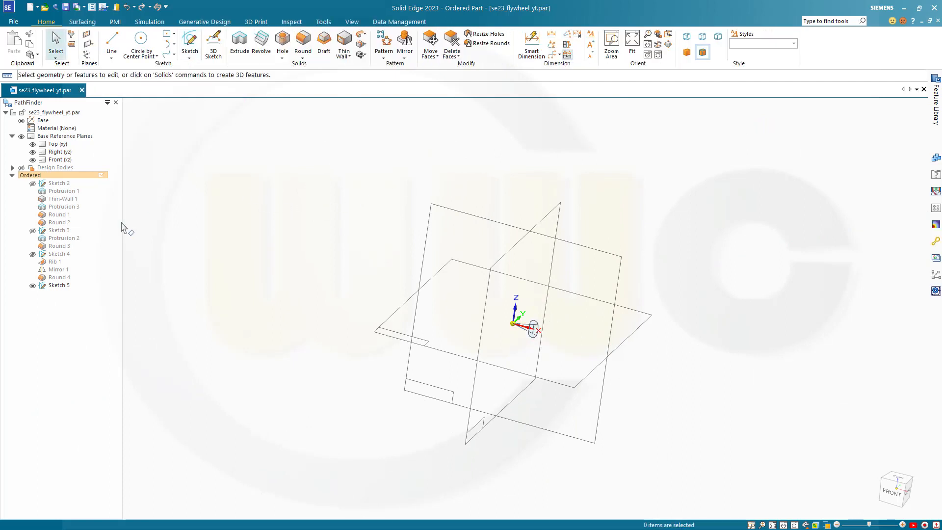
- Show the hidden flywheel body again
{"action": "left_click", "coordinate": [42, 278]}
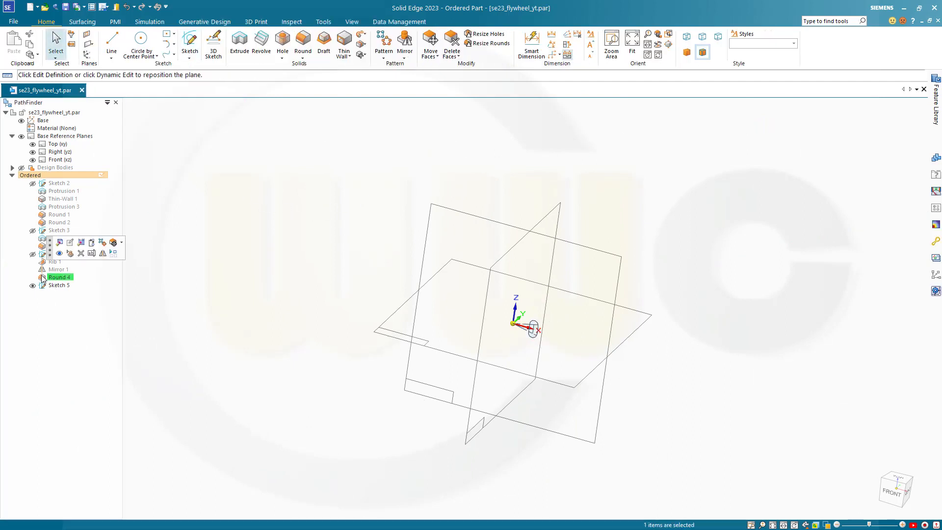
{"action": "left_click", "coordinate": [59, 254]}
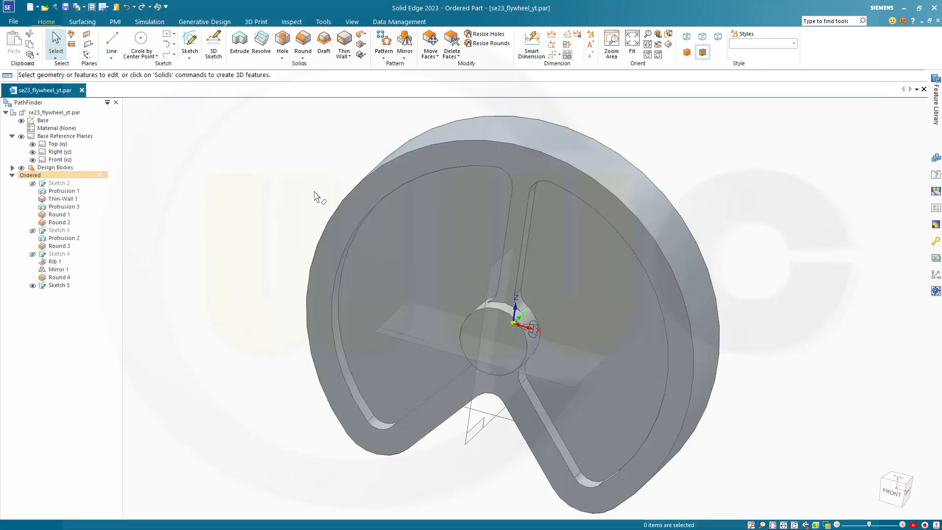
{"action": "middle_click_drag", "start_coordinate": [315, 192], "coordinate": [240, 202]}
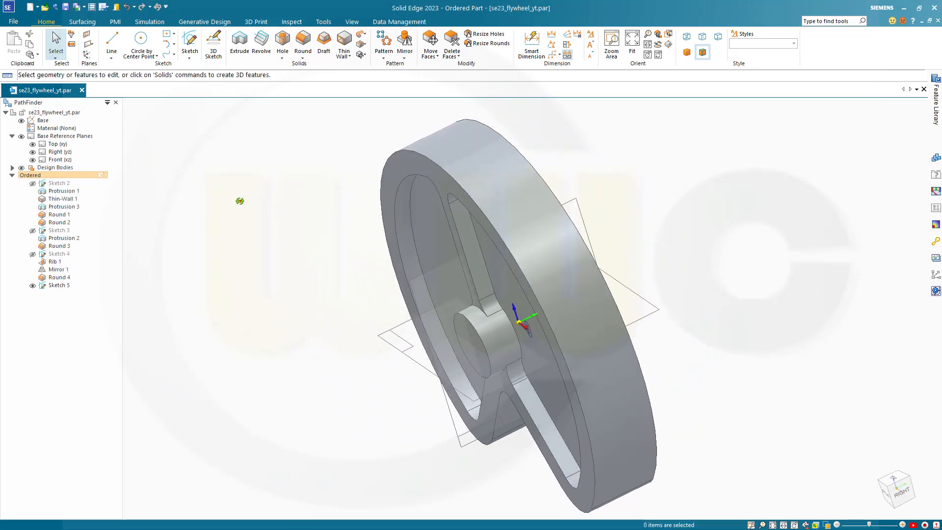
- Try to extrude the curved slot chain of Sketch 5 with a symmetric finite extent of 60 mm
{"action": "left_click", "coordinate": [59, 286]}
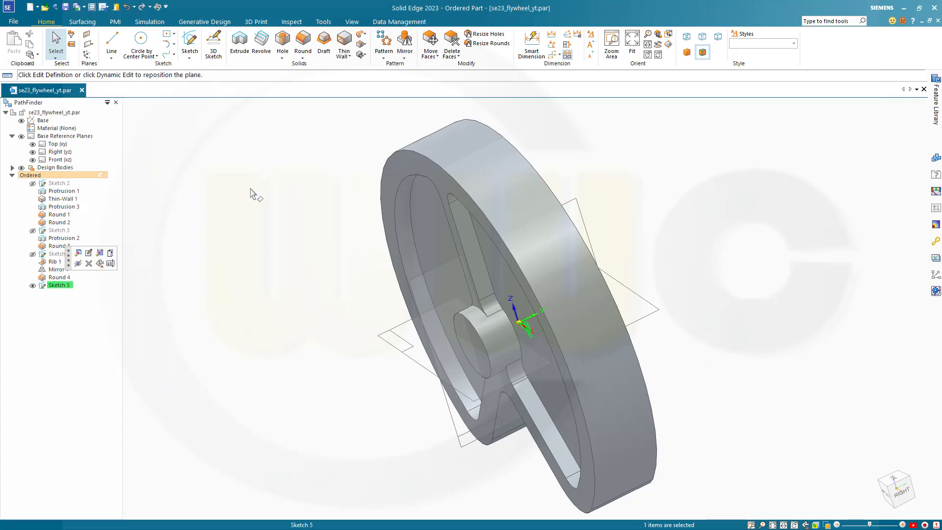
{"action": "left_click", "coordinate": [239, 42]}
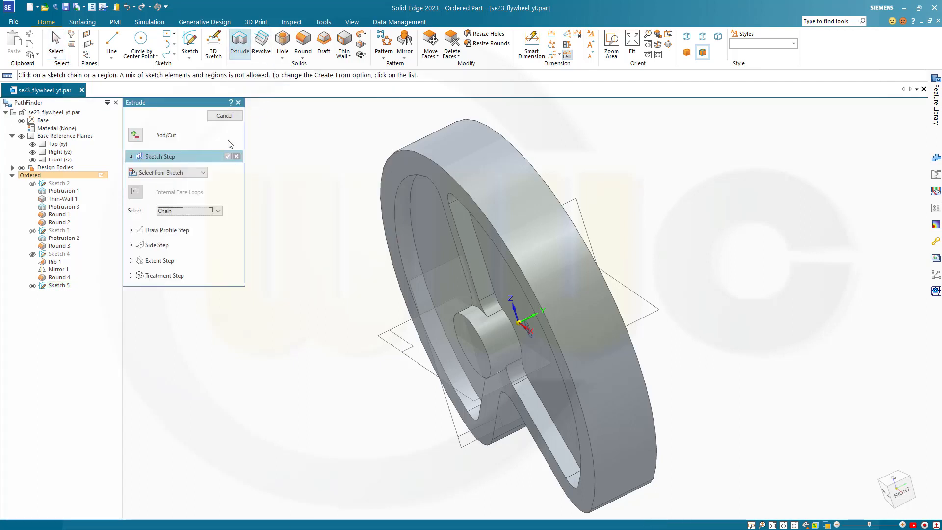
{"action": "left_click", "coordinate": [202, 173]}
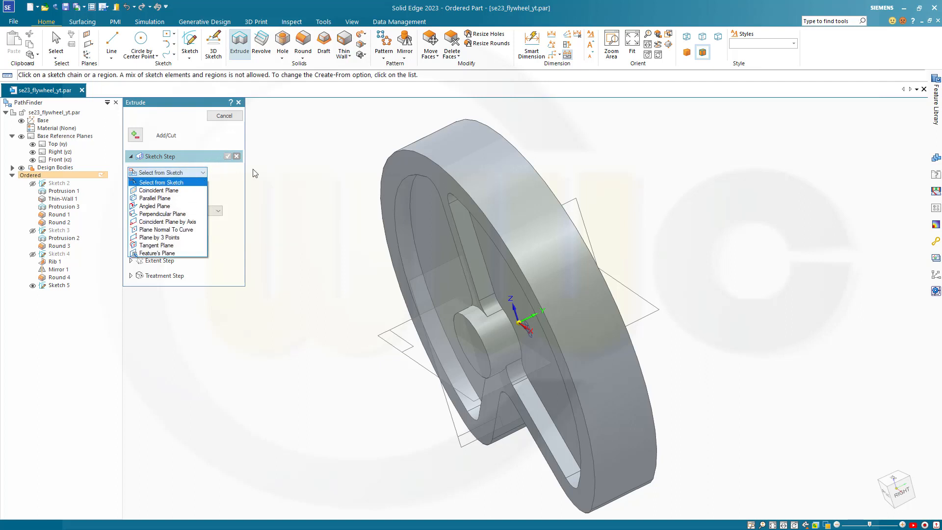
{"action": "left_click", "coordinate": [276, 172]}
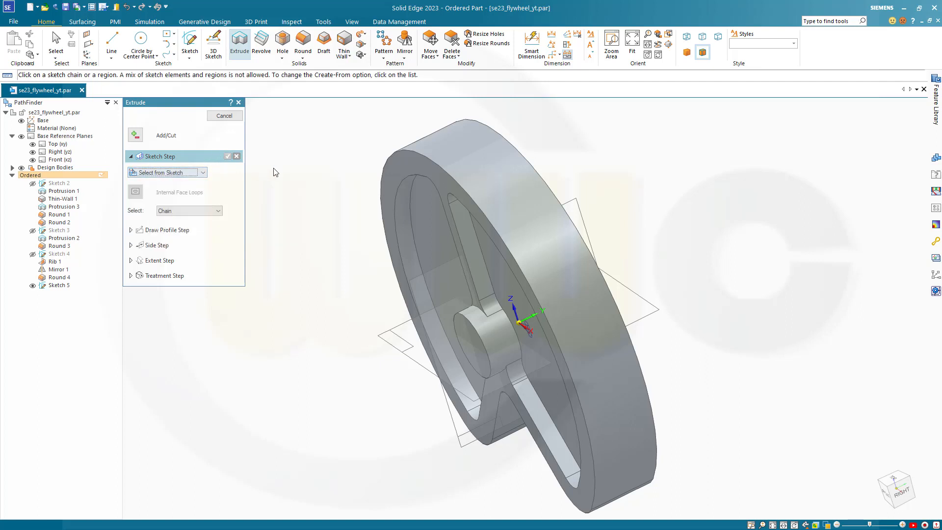
{"action": "left_click", "coordinate": [62, 287]}
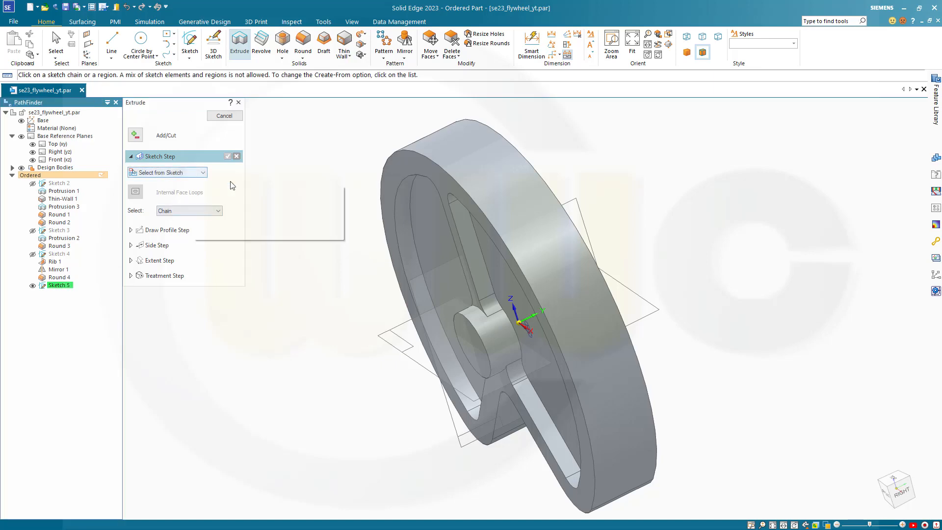
{"action": "mouse_move", "coordinate": [316, 212]}
{"action": "middle_mouse_down"}
{"action": "mouse_move", "coordinate": [257, 237]}
{"action": "mouse_move", "coordinate": [250, 251]}
{"action": "middle_mouse_up"}
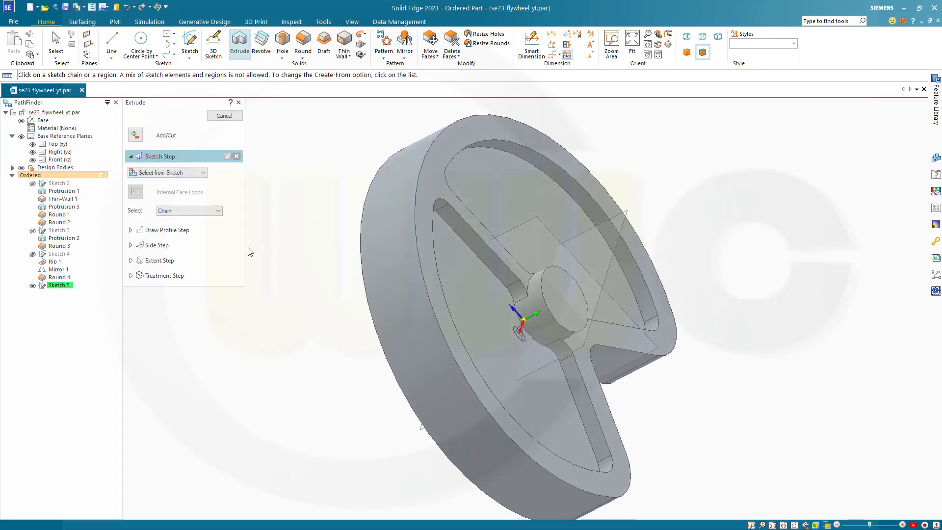
{"action": "left_click", "coordinate": [523, 340]}
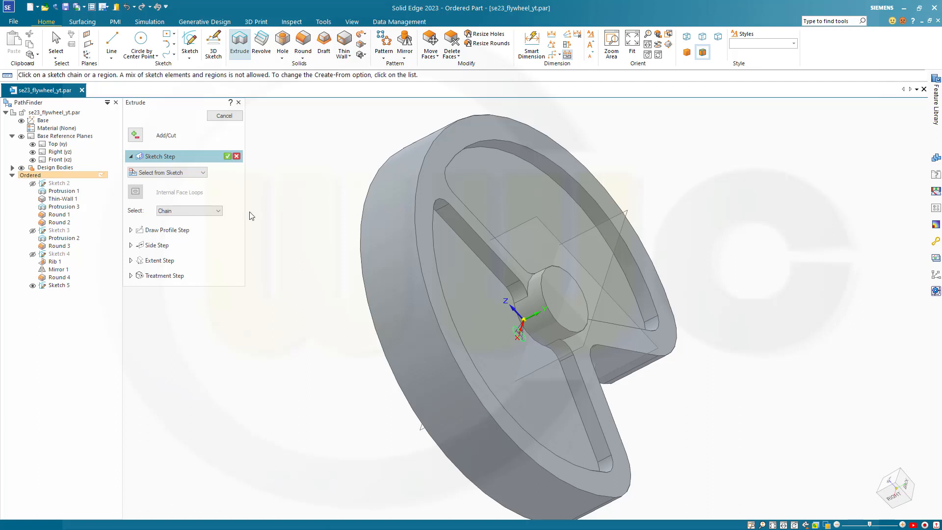
{"action": "left_click", "coordinate": [227, 156]}
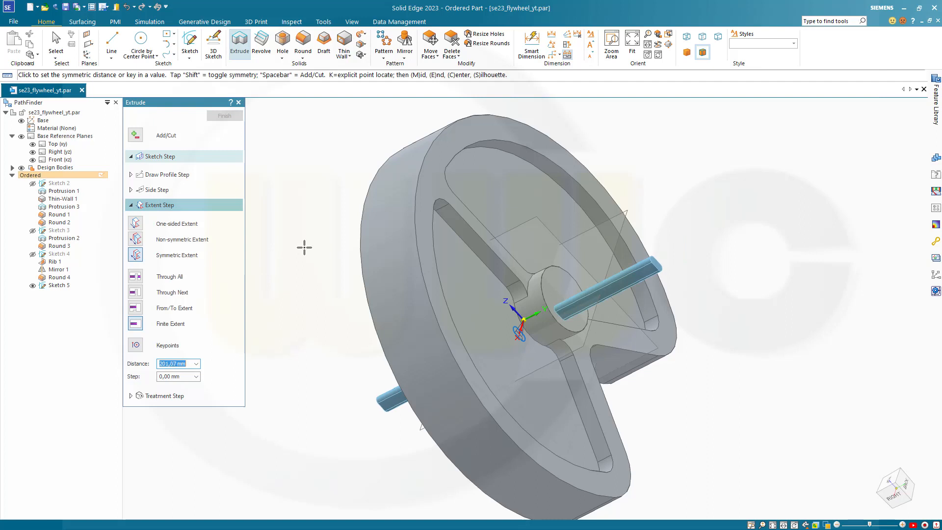
{"action": "type", "text": "60"}
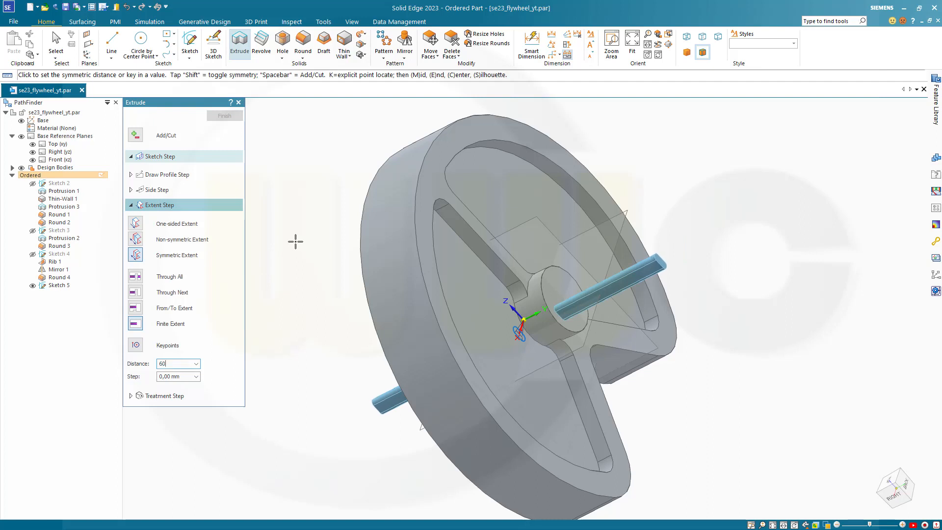
{"action": "key", "text": "Return"}
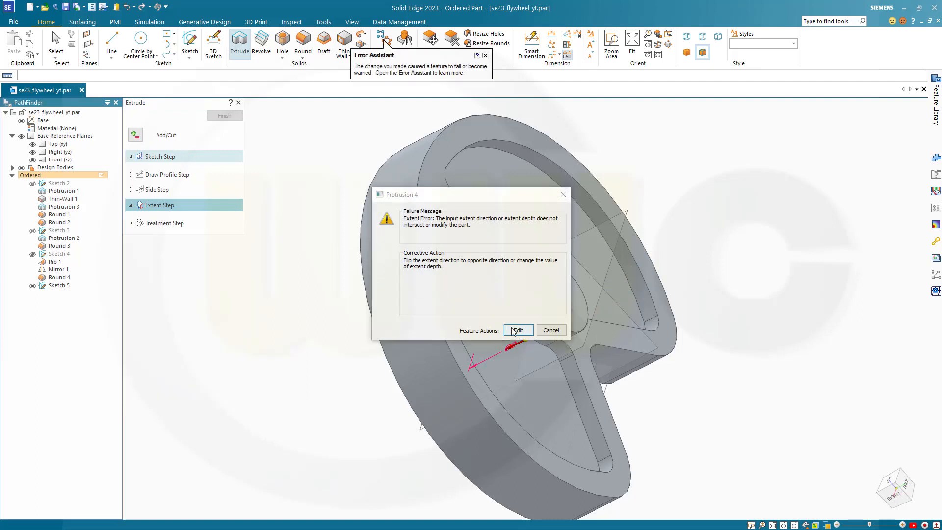
- Edit the slot extrusion to a cut with a symmetric extent of 60 mm, and finish the feature
{"action": "left_click", "coordinate": [518, 330]}
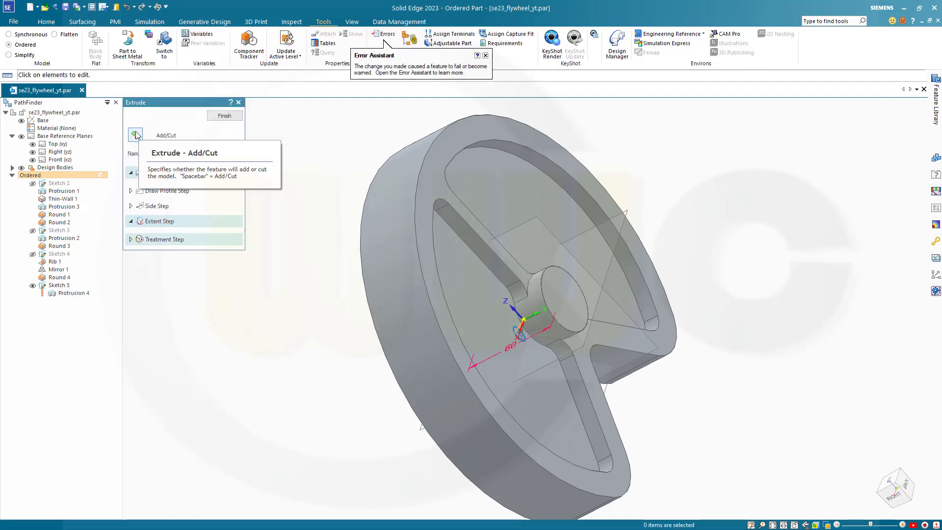
{"action": "left_click", "coordinate": [136, 135]}
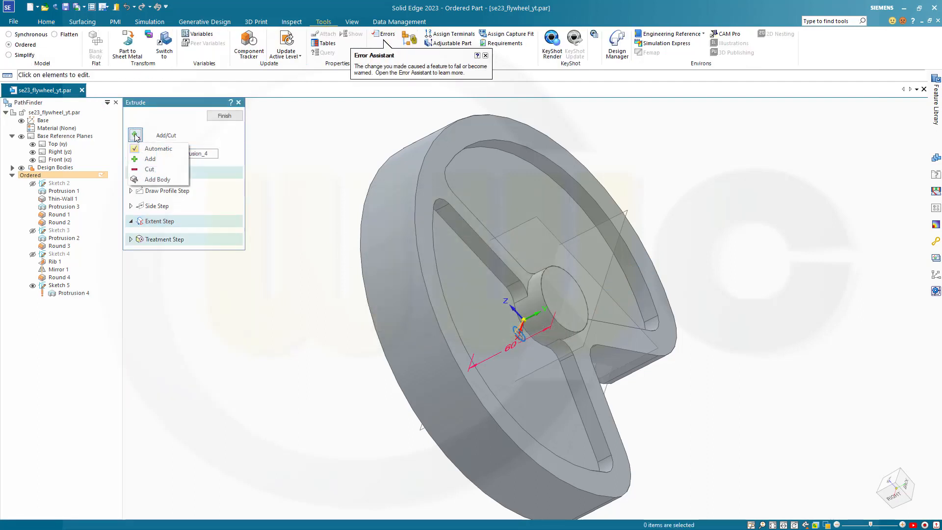
{"action": "left_click", "coordinate": [149, 169]}
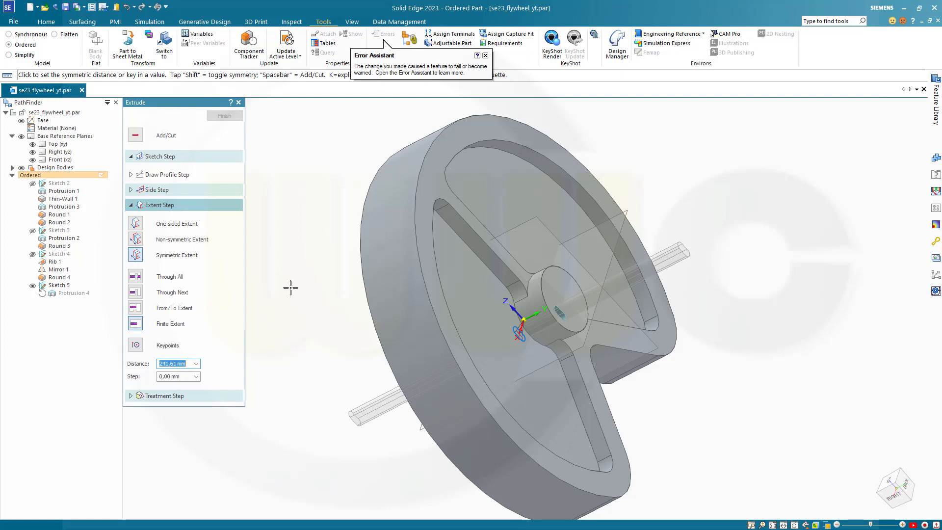
{"action": "type", "text": "60"}
{"action": "key", "text": "Return"}
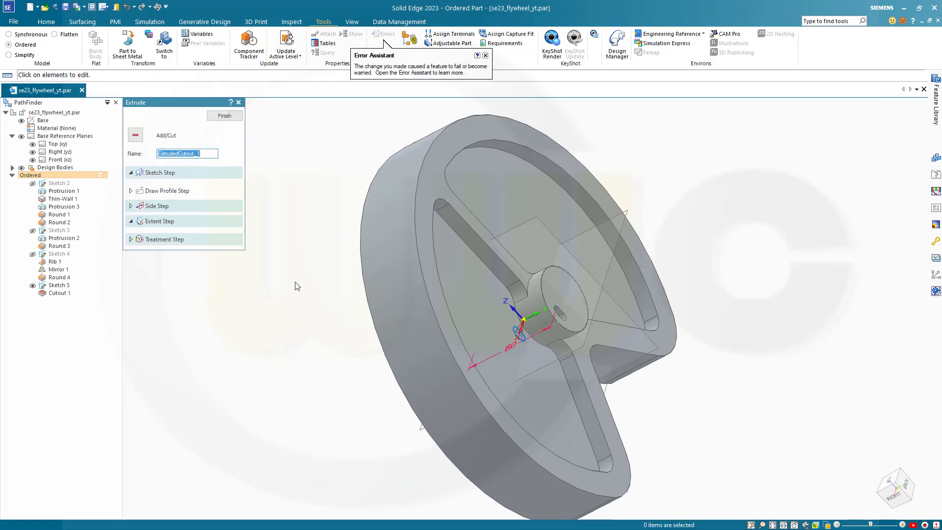
{"action": "left_click", "coordinate": [235, 117]}
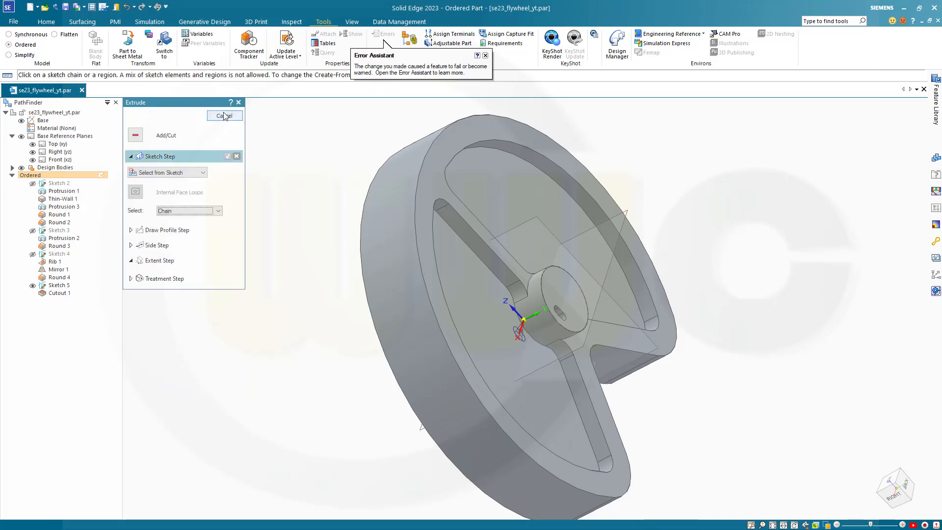
{"action": "left_click", "coordinate": [224, 116]}
- Pattern the slot cutout to six occurrences on a full circle about 30 mm in radius, centred on the origin in the Front (xz) plane
{"action": "middle_click_drag", "start_coordinate": [309, 164], "coordinate": [466, 96]}
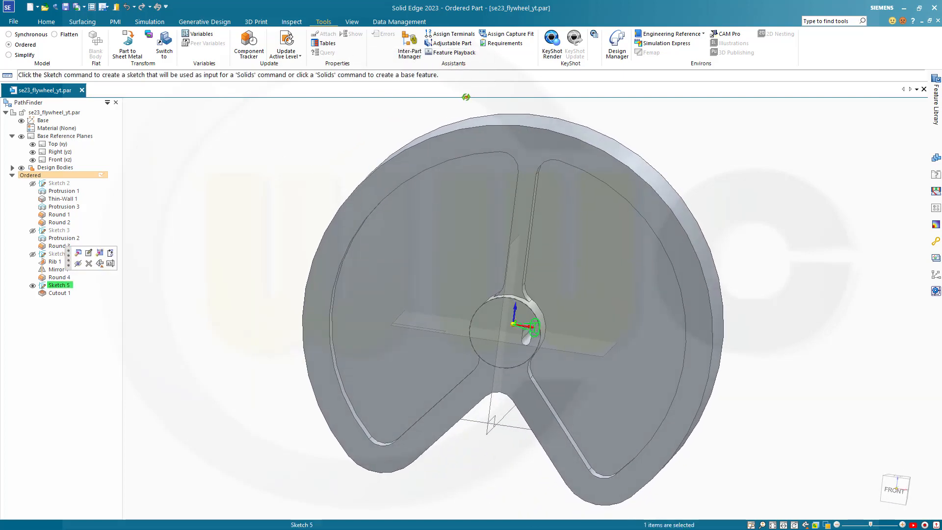
{"action": "left_click", "coordinate": [73, 293]}
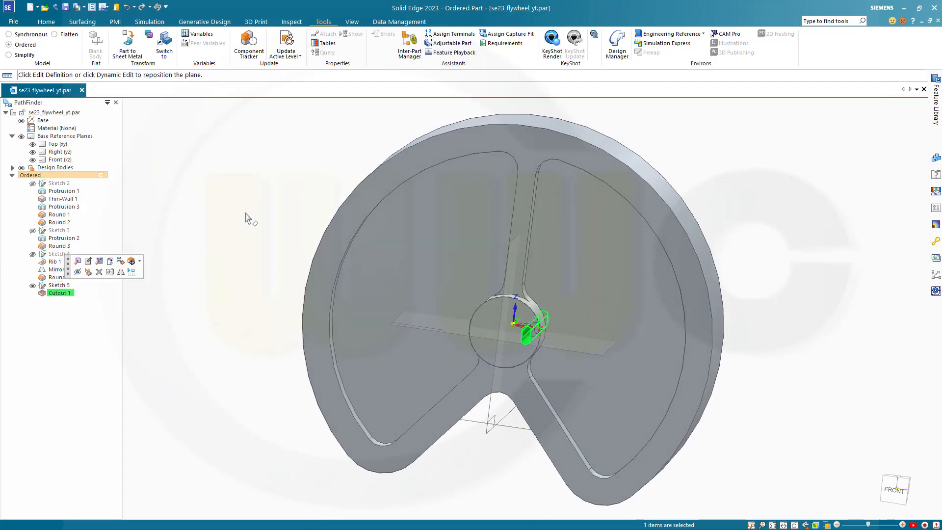
{"action": "left_click", "coordinate": [45, 22]}
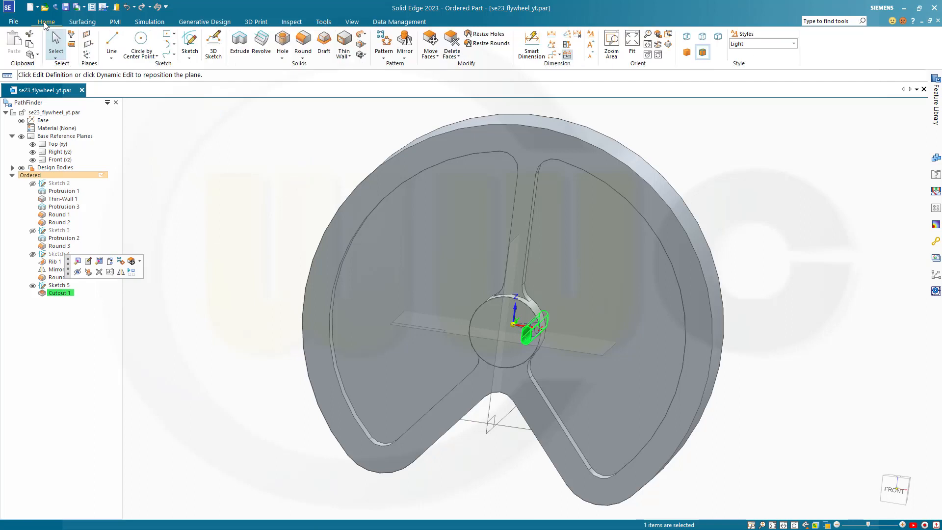
{"action": "left_click", "coordinate": [385, 58]}
{"action": "left_click", "coordinate": [398, 65]}
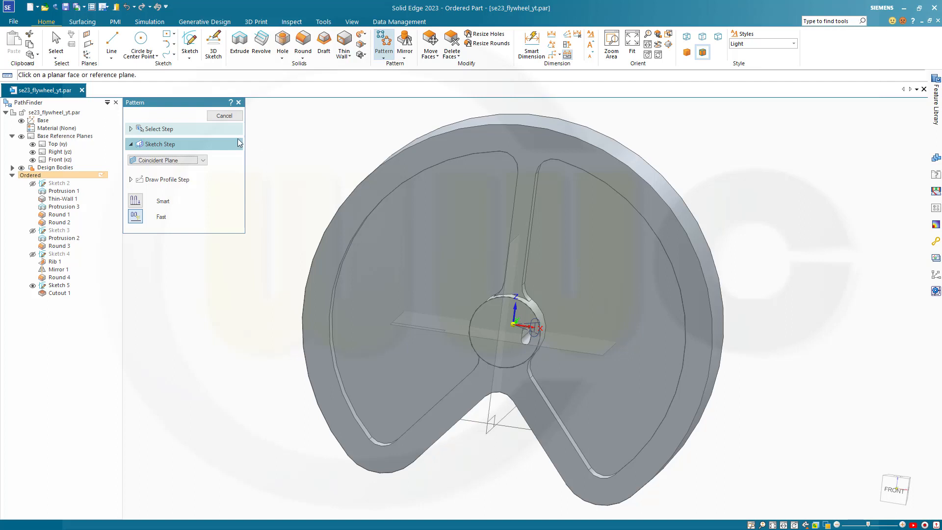
{"action": "left_click", "coordinate": [56, 159]}
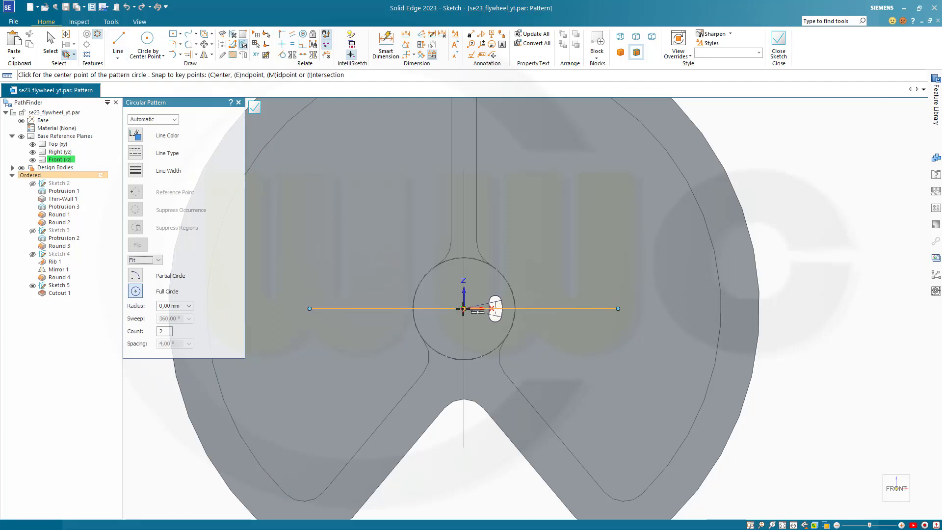
{"action": "left_click", "coordinate": [464, 309]}
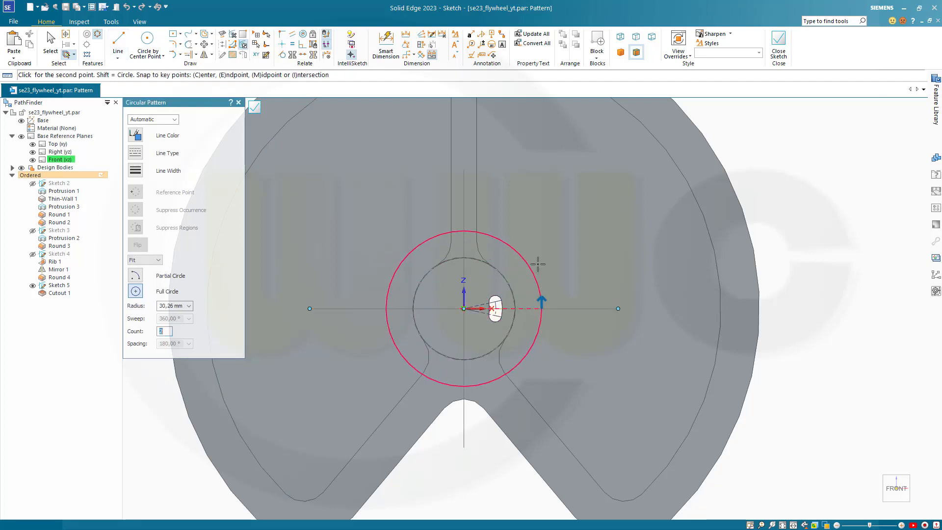
{"action": "left_click", "coordinate": [542, 308]}
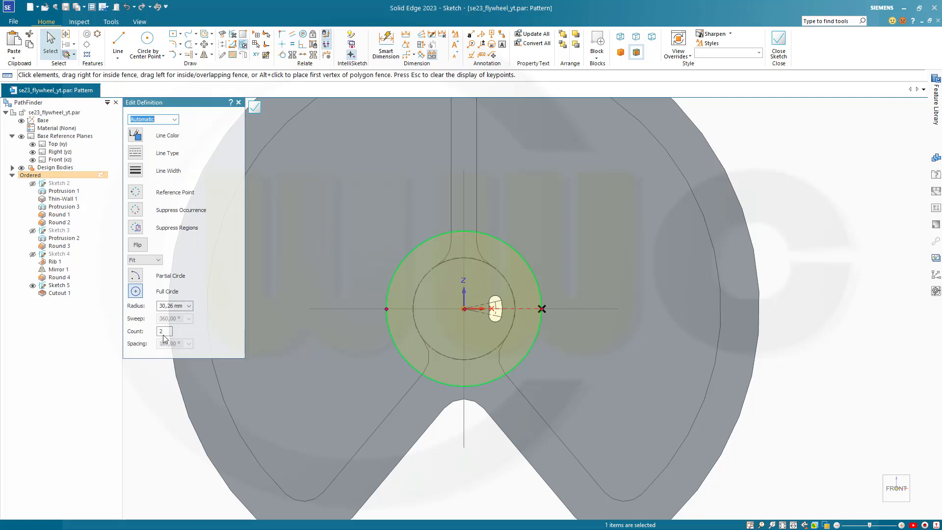
{"action": "left_click", "coordinate": [165, 331]}
{"action": "left_click", "coordinate": [256, 110]}
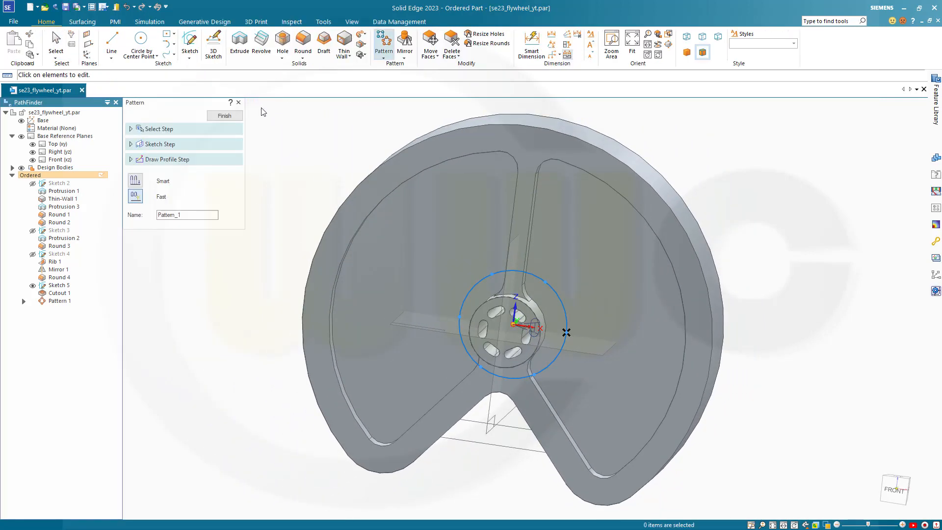
{"action": "left_click", "coordinate": [223, 116]}
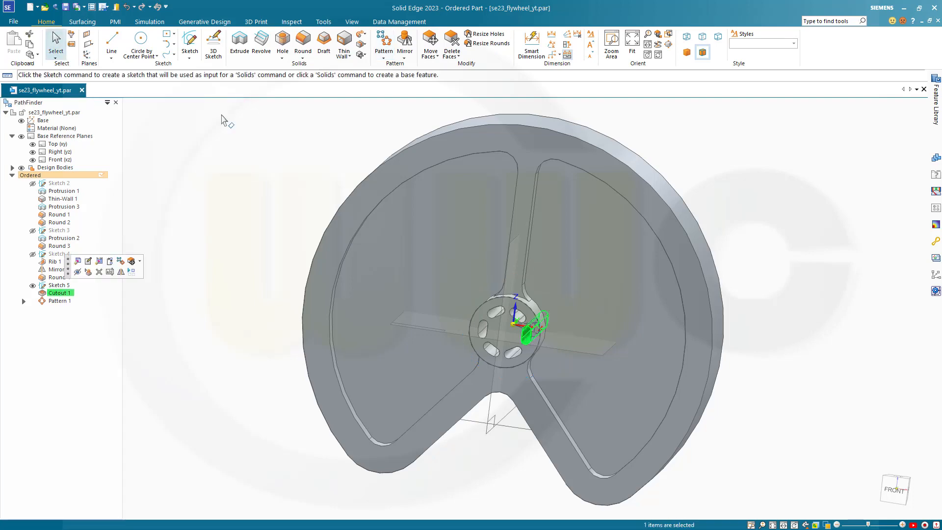
{"action": "left_click", "coordinate": [274, 158]}
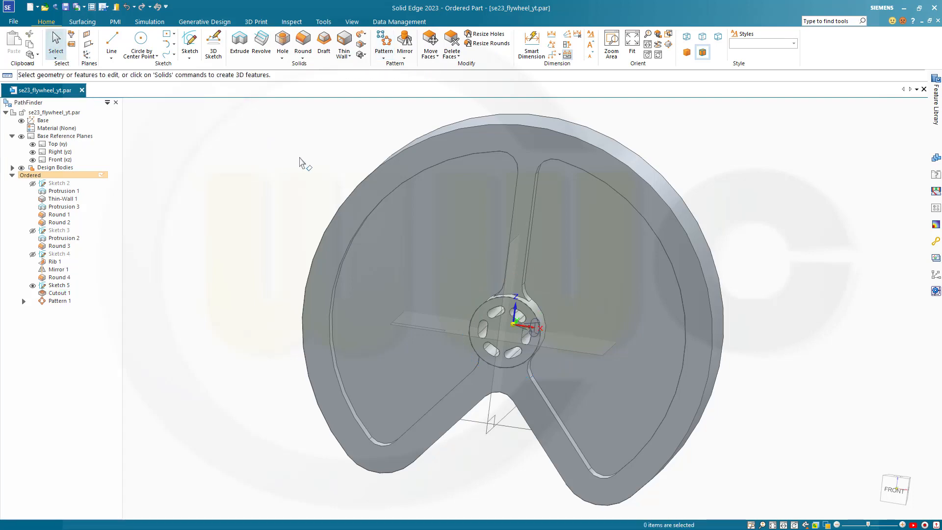
- Hide Sketch 5 and the design bodies to clear the view for a new sketch
{"action": "middle_click_drag", "start_coordinate": [299, 184], "coordinate": [274, 139]}
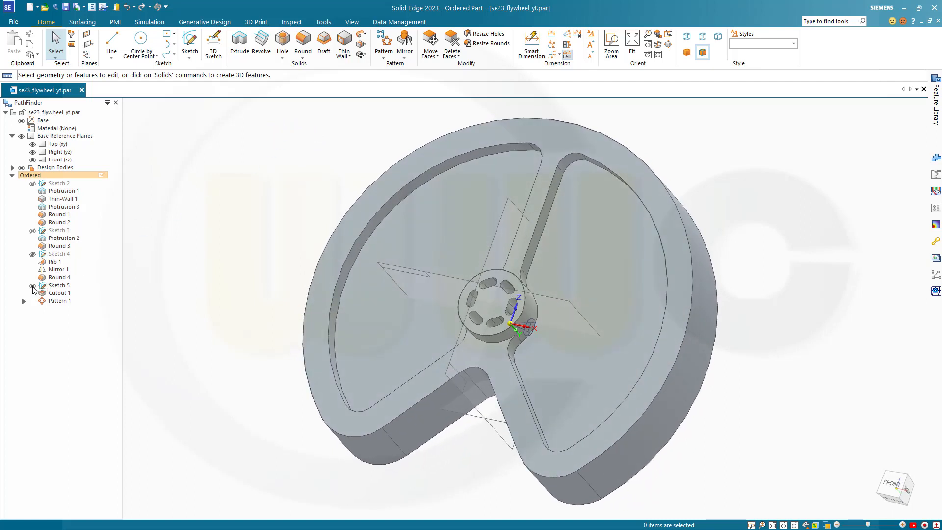
{"action": "left_click", "coordinate": [34, 286]}
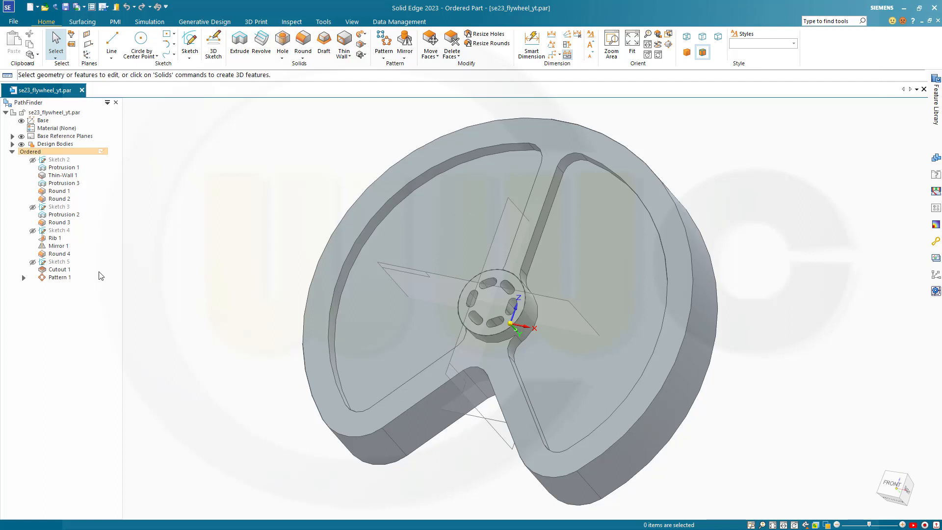
{"action": "left_click", "coordinate": [22, 144]}
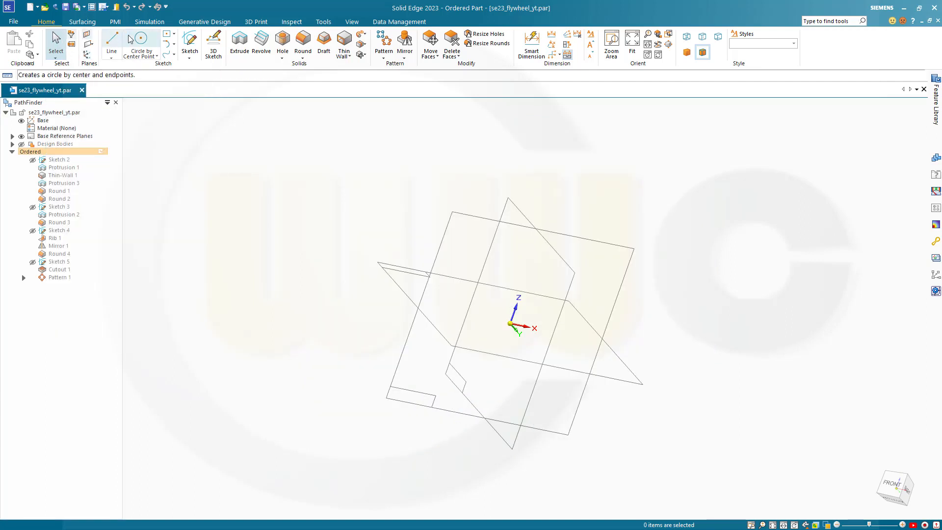
- Start a sketch on the Front (xz) plane and draw a circle about 53 mm in diameter centred on the origin
{"action": "left_click", "coordinate": [190, 42]}
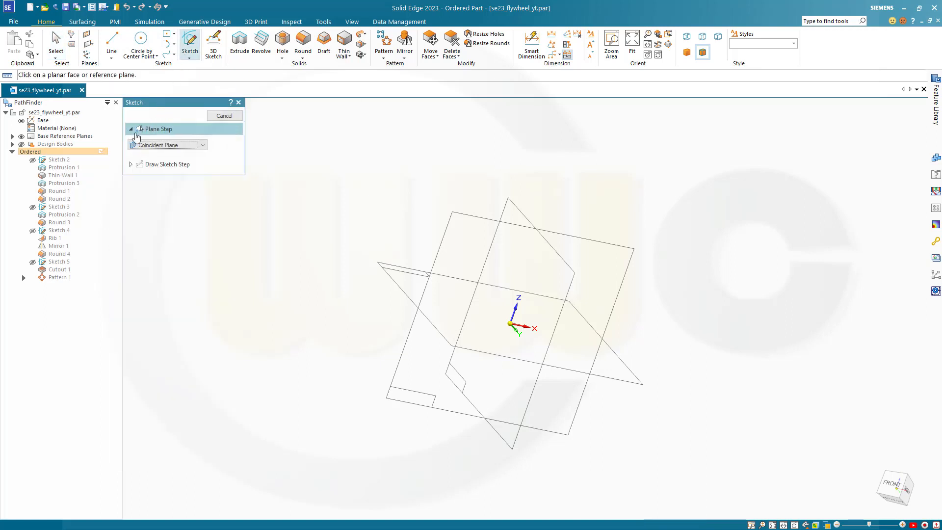
{"action": "left_click", "coordinate": [13, 137]}
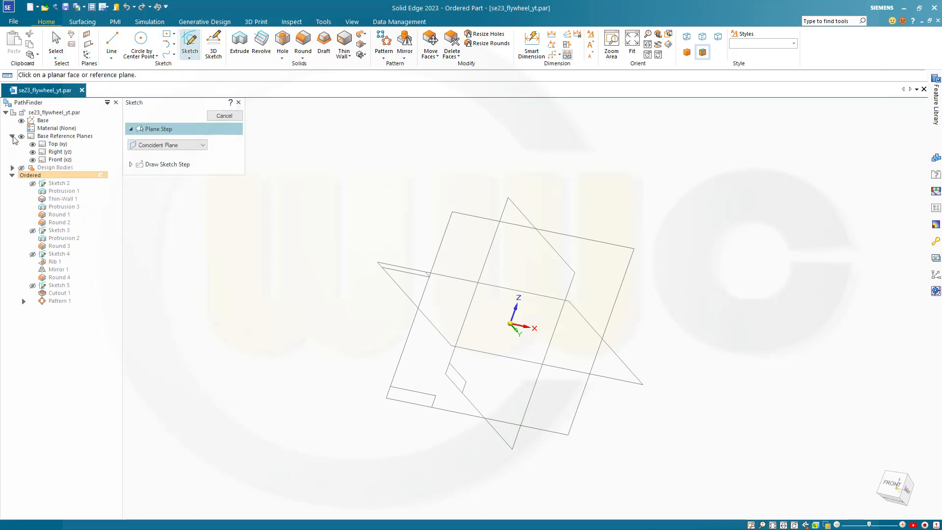
{"action": "left_click", "coordinate": [60, 160]}
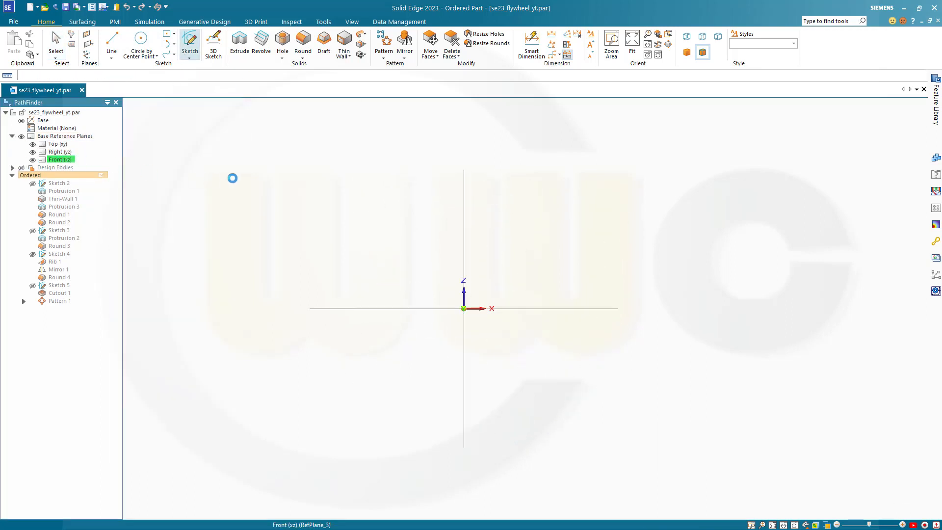
{"action": "left_click", "coordinate": [147, 39]}
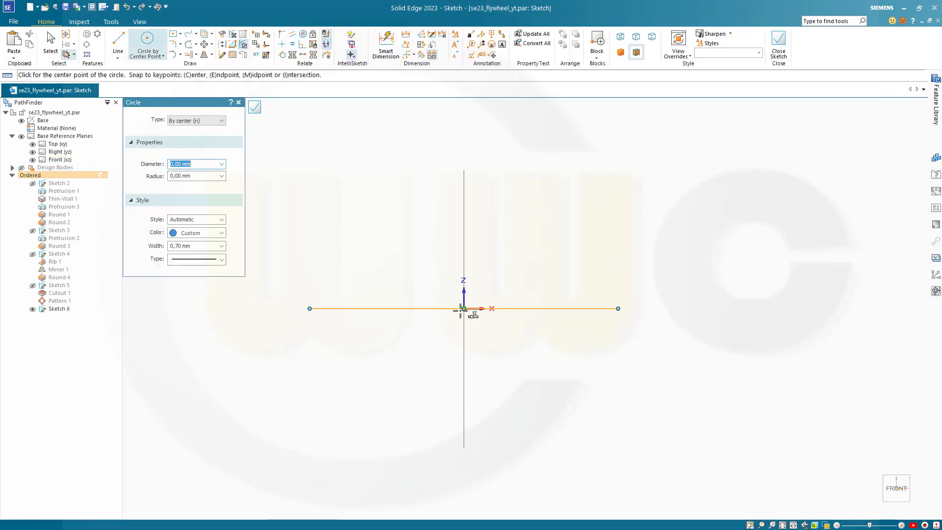
{"action": "left_click", "coordinate": [463, 309]}
{"action": "left_click", "coordinate": [528, 328]}
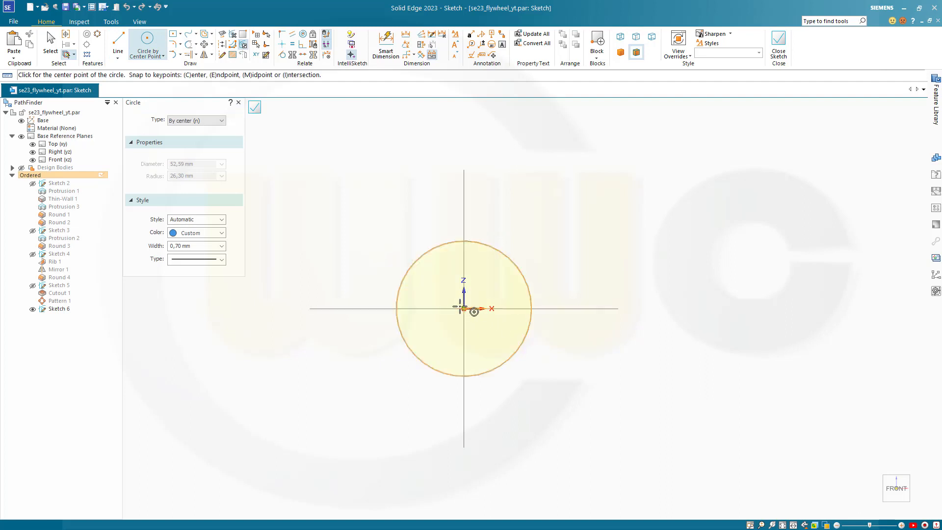
- Draw two larger concentric circles about 82 mm and 105 mm in diameter, and convert the 82 mm circle to construction geometry
{"action": "left_click", "coordinate": [464, 309]}
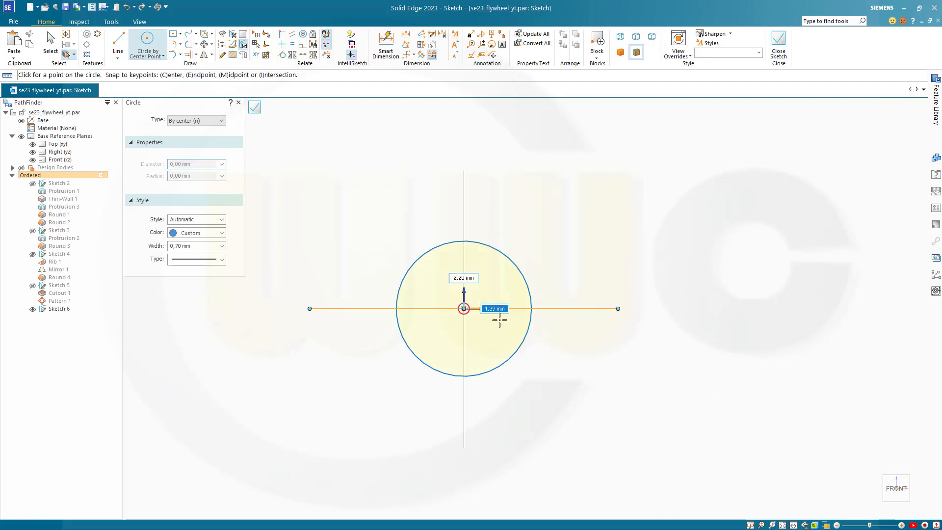
{"action": "left_click", "coordinate": [564, 338]}
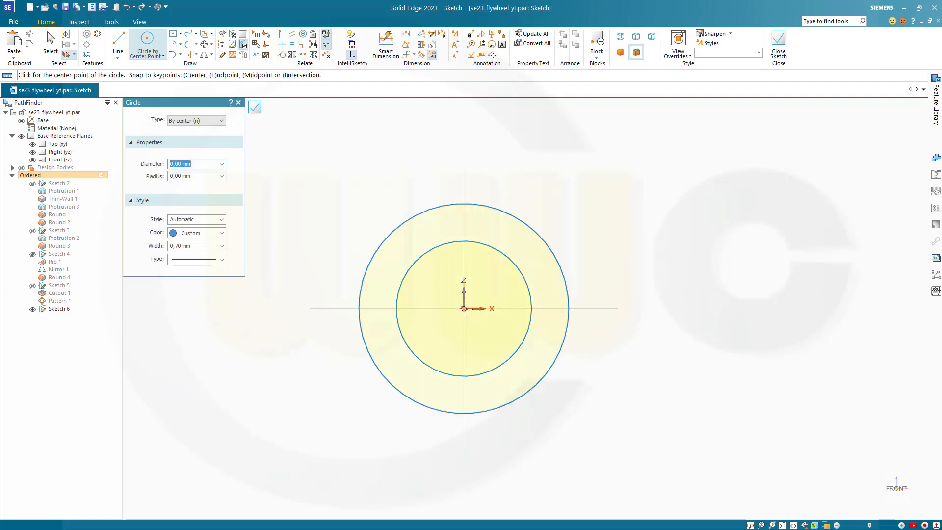
{"action": "left_click", "coordinate": [463, 309]}
{"action": "left_click", "coordinate": [593, 342]}
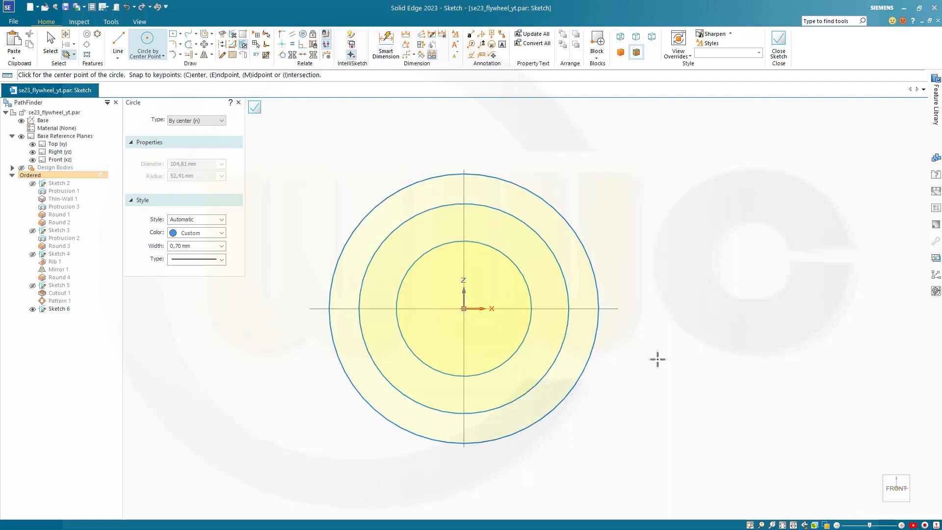
{"action": "key", "text": "Escape"}
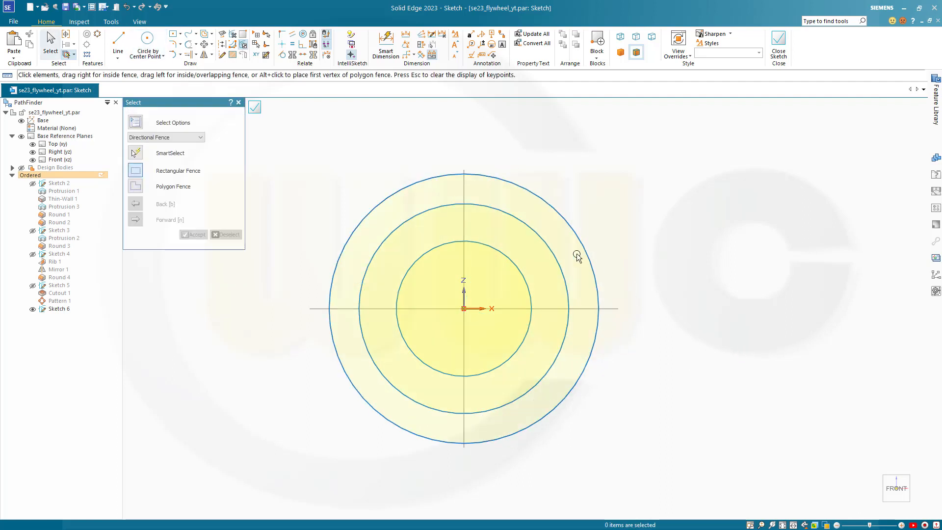
{"action": "left_click", "coordinate": [550, 250]}
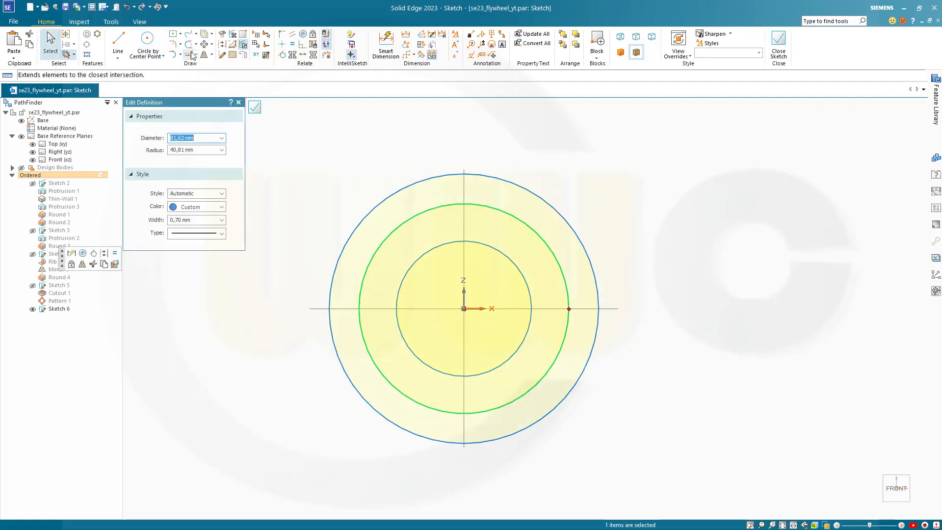
{"action": "left_click", "coordinate": [224, 45]}
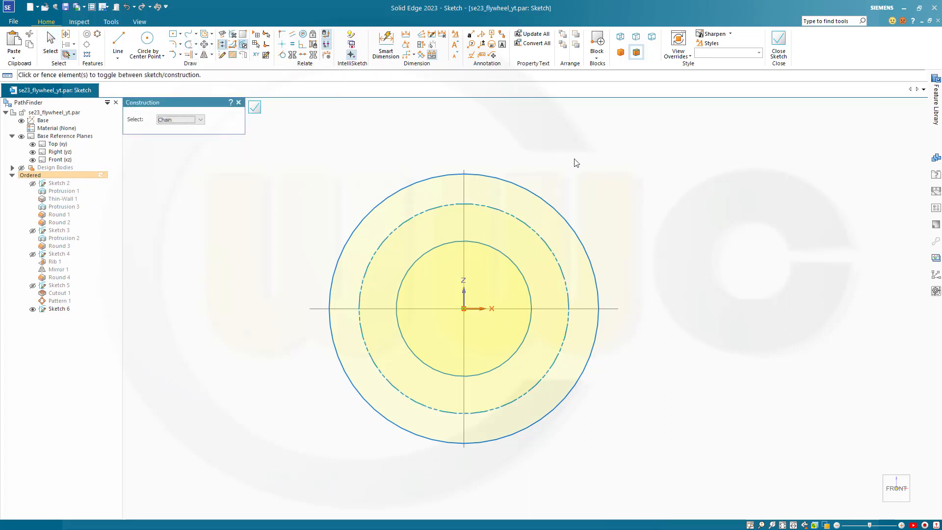
- Draw two lines about 66 mm long diverging from the origin above and below the X axis, and convert both to construction geometry
{"action": "left_click", "coordinate": [118, 40]}
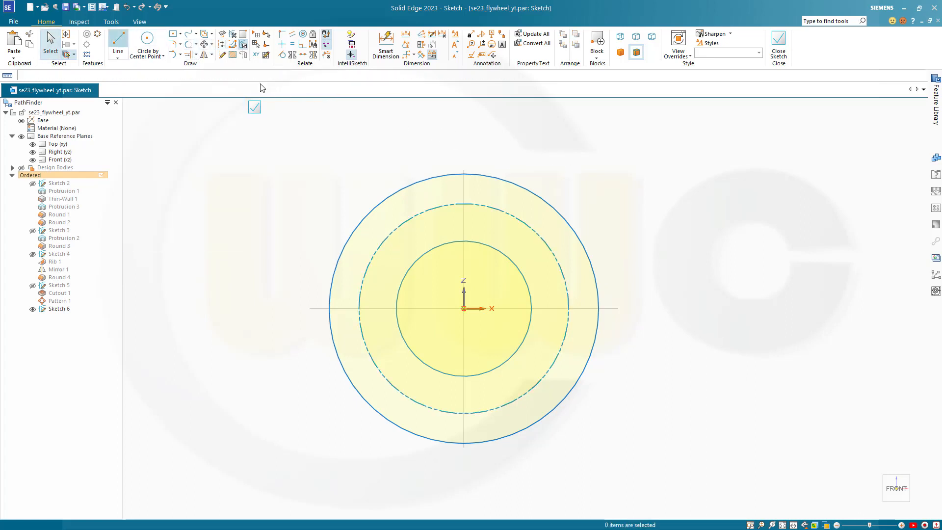
{"action": "left_click", "coordinate": [599, 208]}
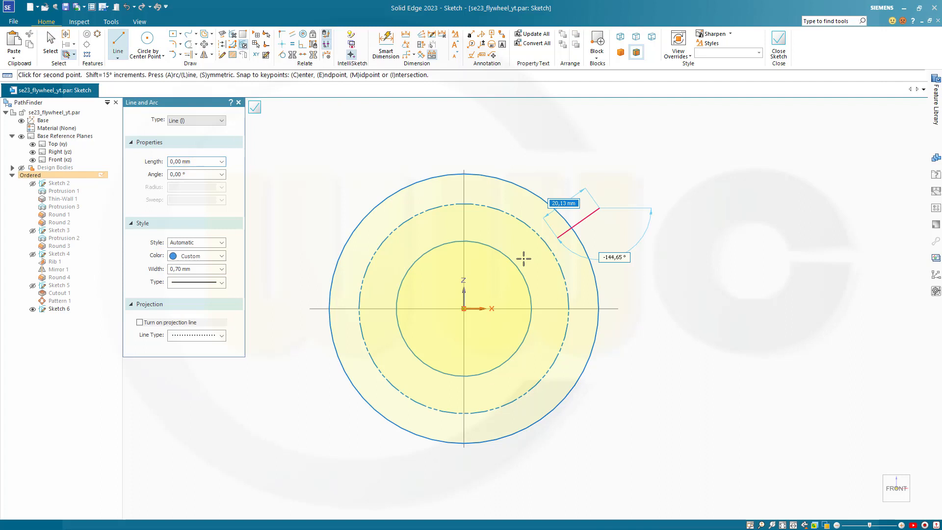
{"action": "left_click", "coordinate": [464, 309]}
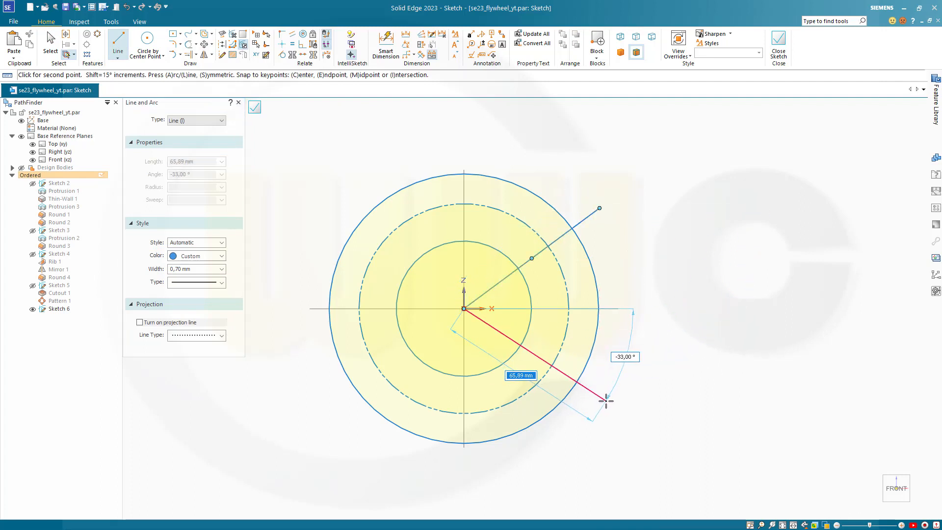
{"action": "left_click", "coordinate": [600, 405]}
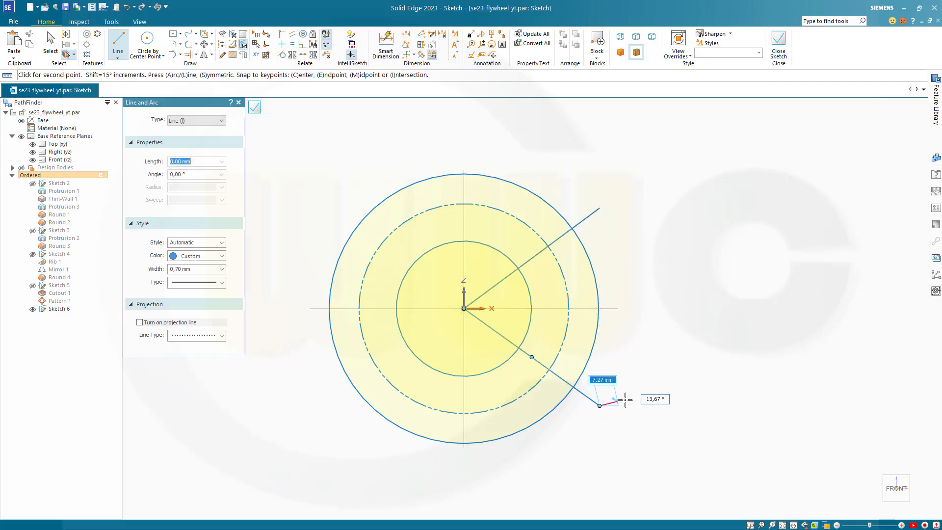
{"action": "key", "text": "Escape"}
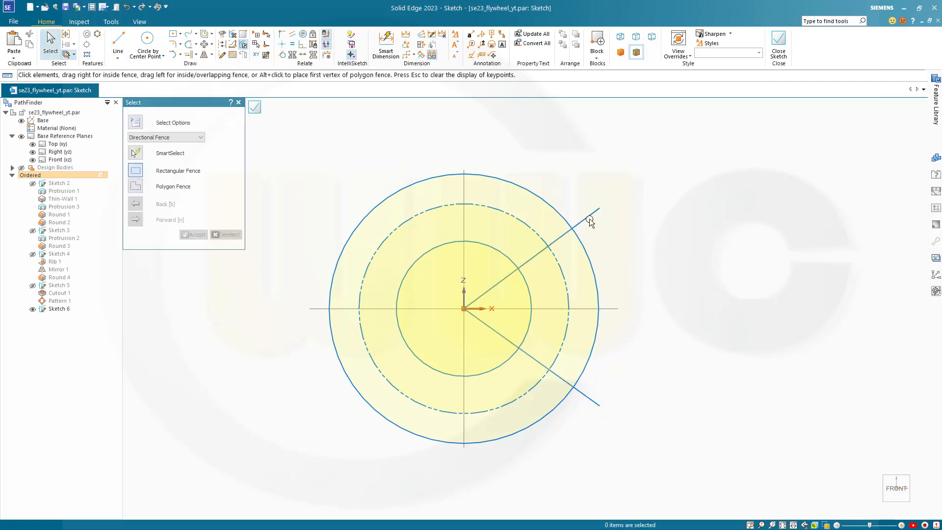
{"action": "left_click", "coordinate": [590, 220]}
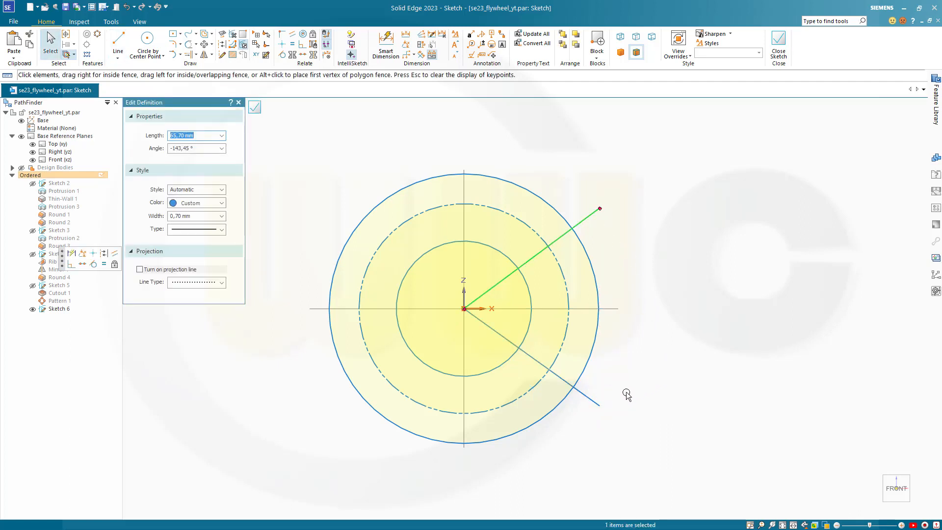
{"action": "left_click", "coordinate": [596, 402], "text": "ctrl"}
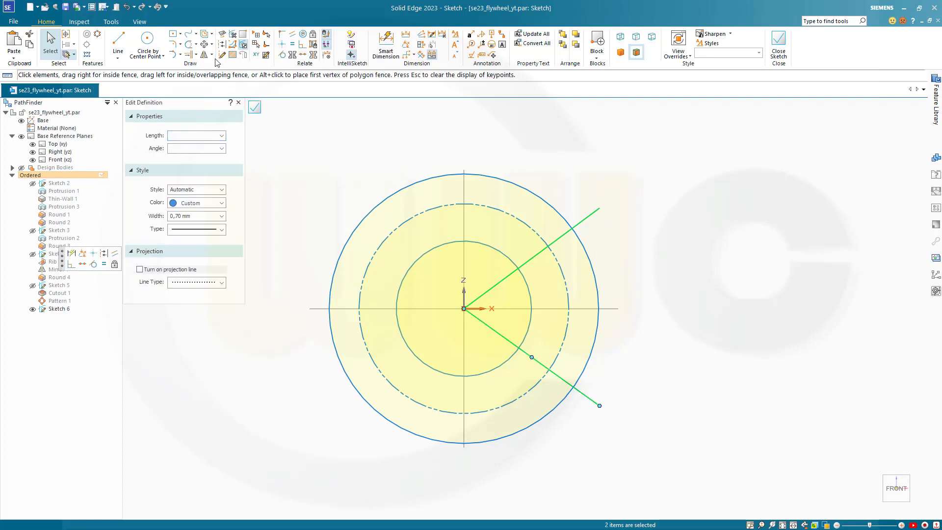
{"action": "left_click", "coordinate": [222, 44]}
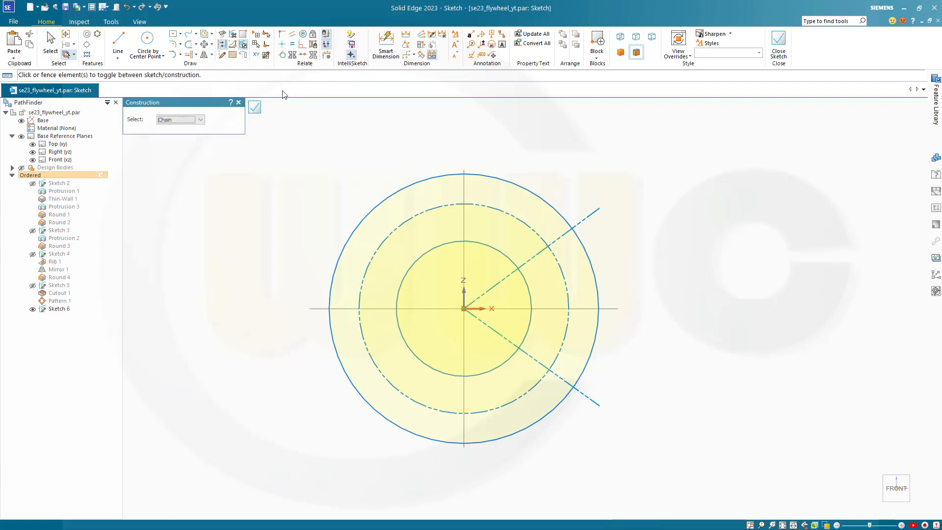
- Trim the ends of both construction lines that extend beyond the outermost circle
{"action": "left_click", "coordinate": [189, 44]}
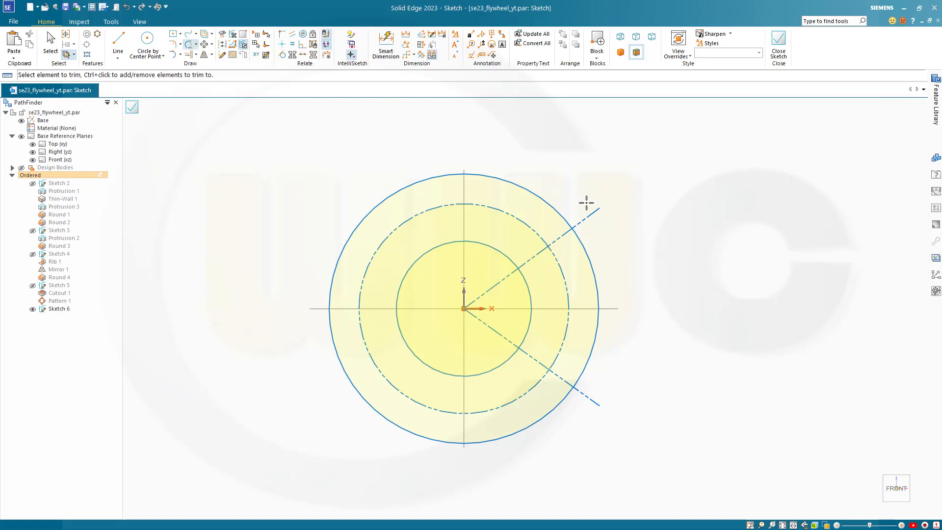
{"action": "left_click", "coordinate": [590, 215]}
{"action": "left_click", "coordinate": [587, 396]}
{"action": "key", "text": "Escape"}
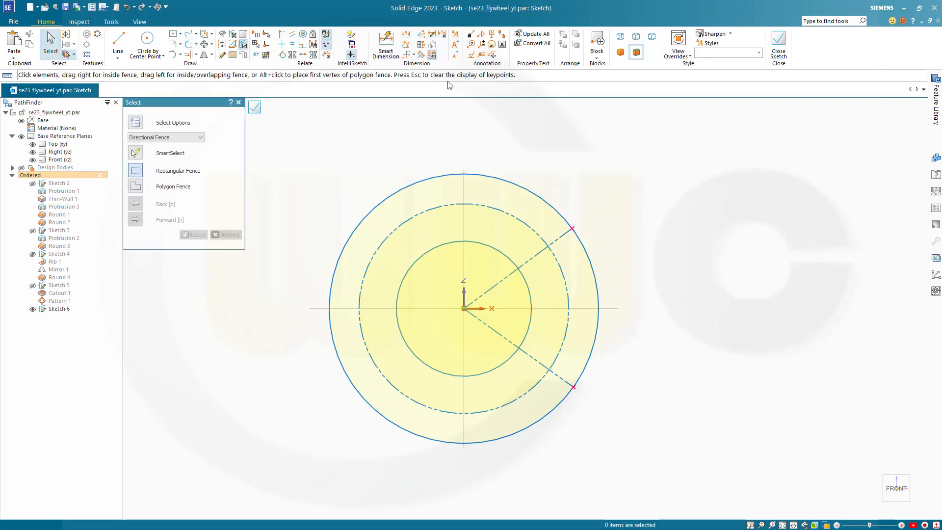
- Dimension the angle between the upper construction line and the X axis and set it to 15°
{"action": "left_click", "coordinate": [406, 44]}
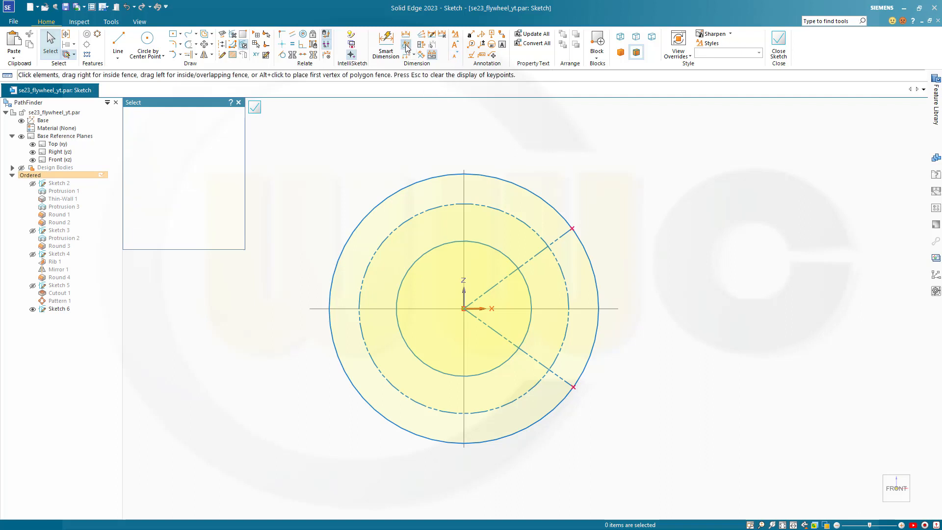
{"action": "left_click", "coordinate": [538, 255]}
{"action": "left_click", "coordinate": [559, 308]}
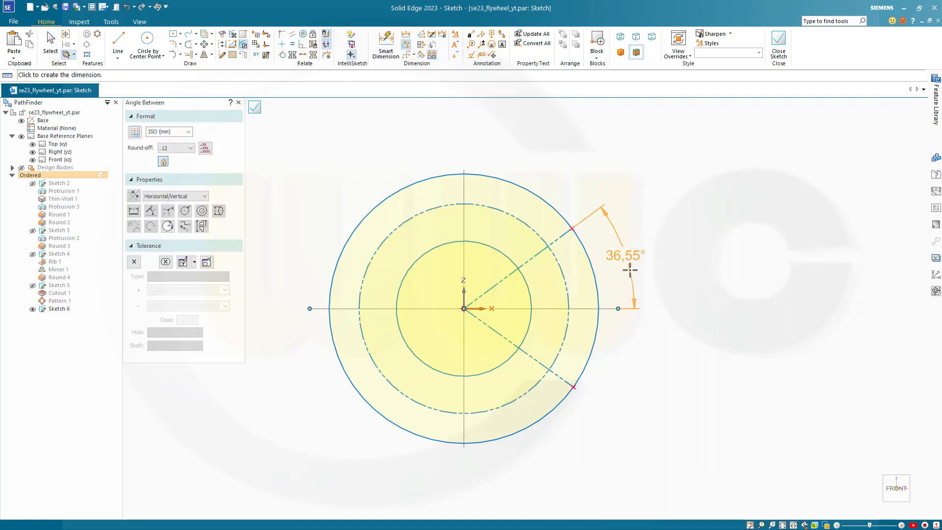
{"action": "left_click", "coordinate": [630, 270]}
{"action": "type", "text": "15"}
{"action": "key", "text": "Return"}
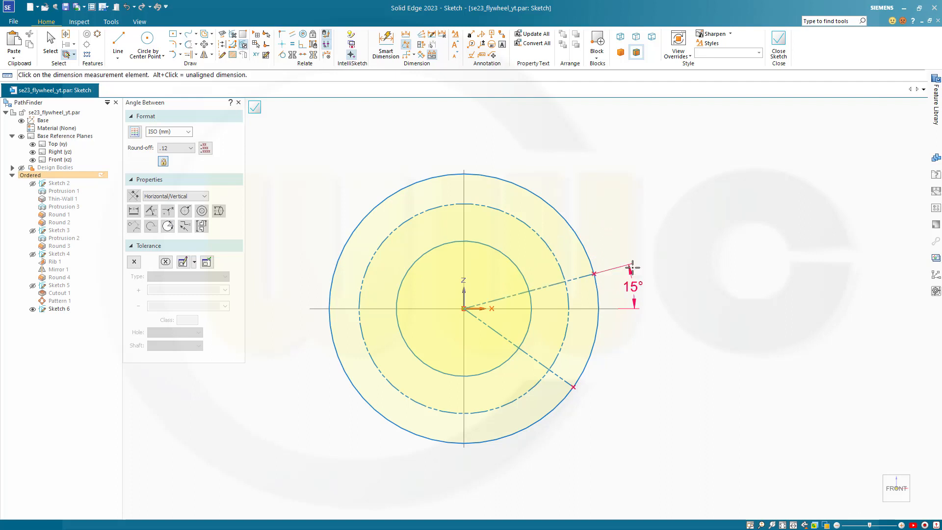
{"action": "key", "text": "Escape"}
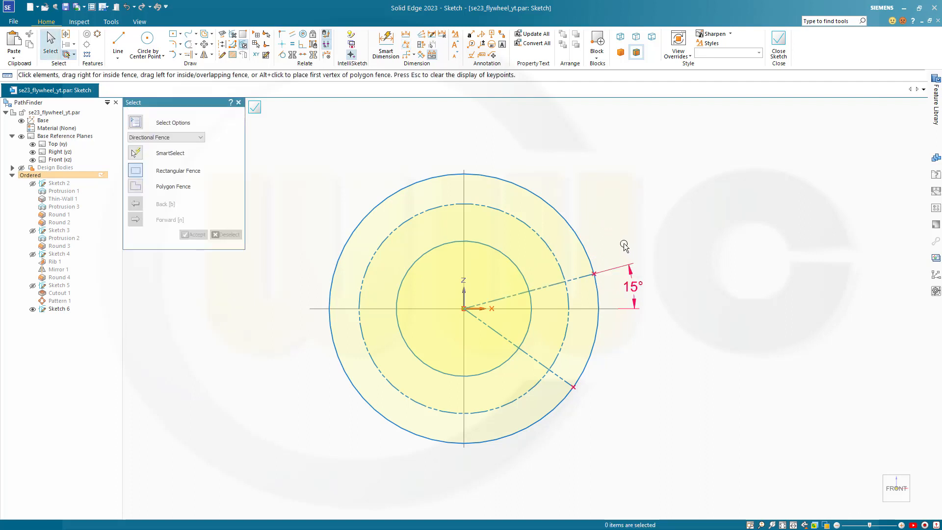
- Dimension the angle between the lower construction line and the X axis and set it to 15°
{"action": "left_click", "coordinate": [405, 44]}
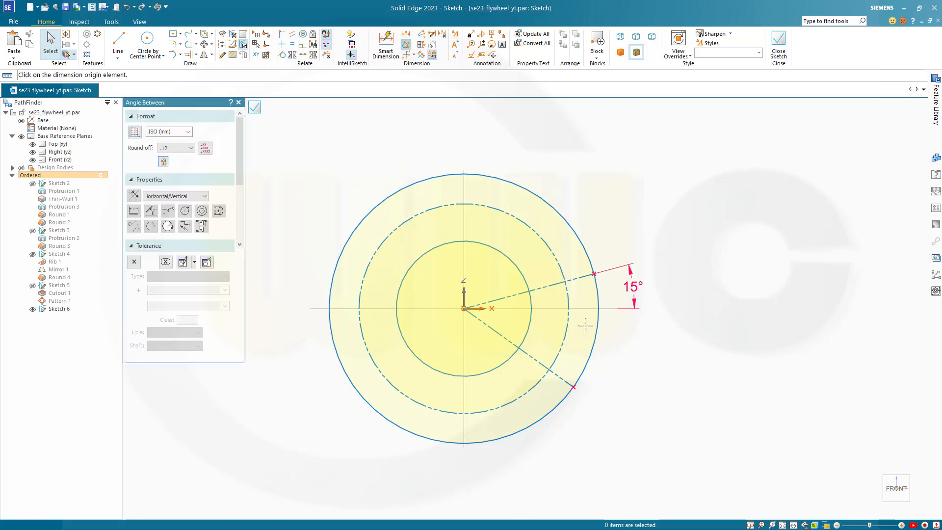
{"action": "left_click", "coordinate": [561, 380]}
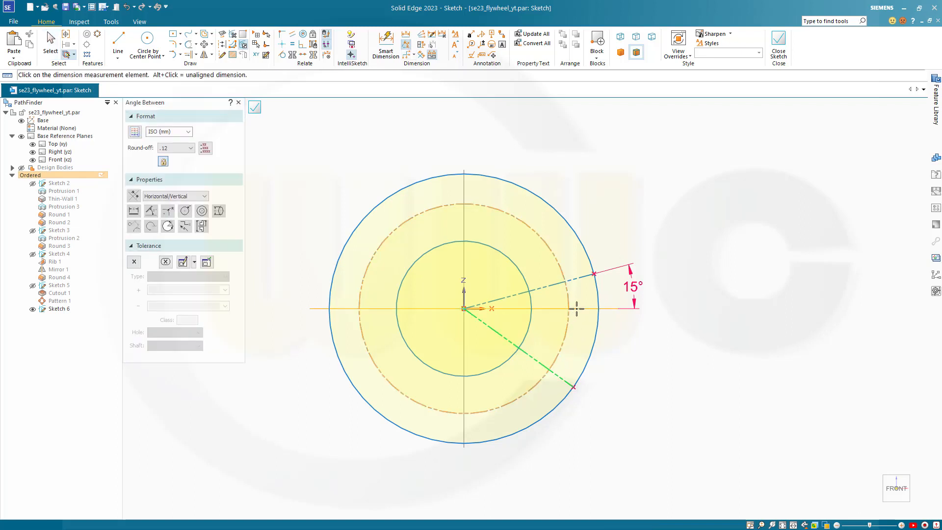
{"action": "left_click", "coordinate": [572, 308]}
{"action": "left_click", "coordinate": [619, 354]}
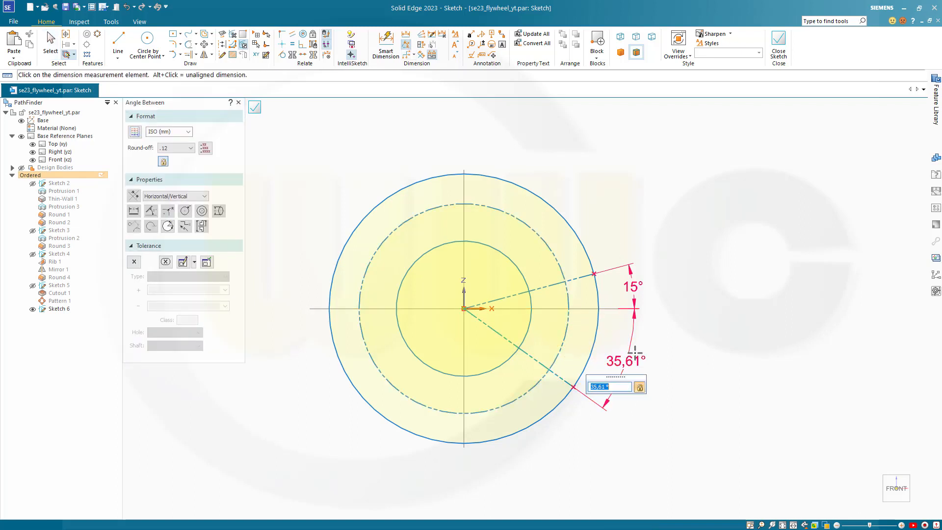
{"action": "type", "text": "15"}
{"action": "key", "text": "Return"}
{"action": "key", "text": "Escape"}
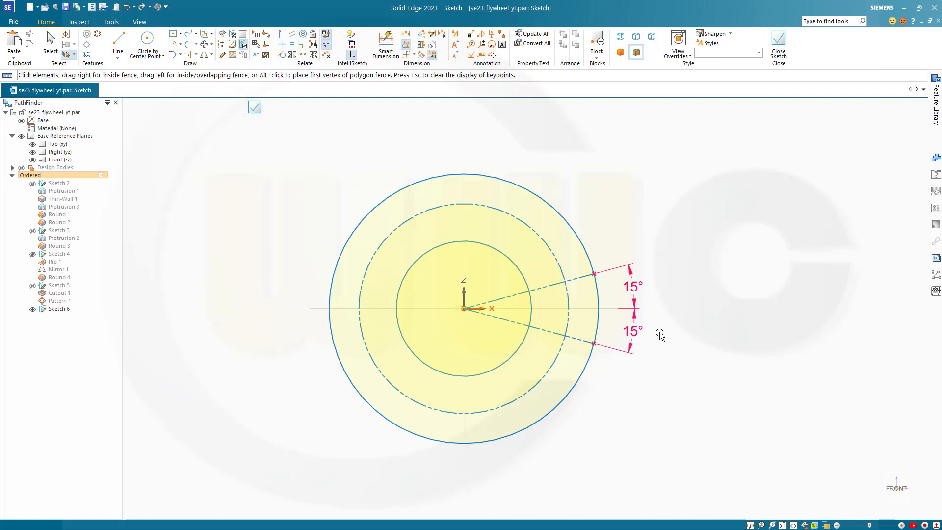
- Dimension the dashed construction circle and set its diameter to 140 mm
{"action": "left_click", "coordinate": [383, 42]}
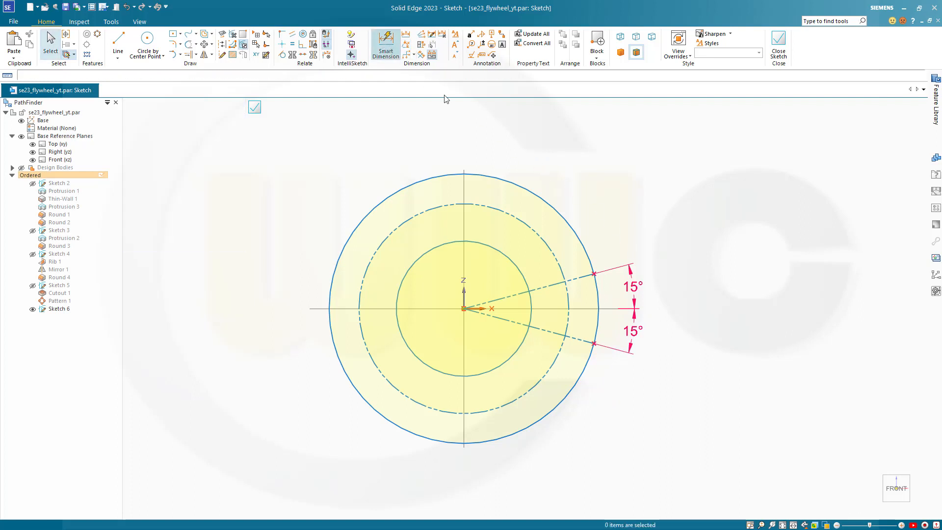
{"action": "left_click", "coordinate": [551, 249]}
{"action": "left_click", "coordinate": [624, 219]}
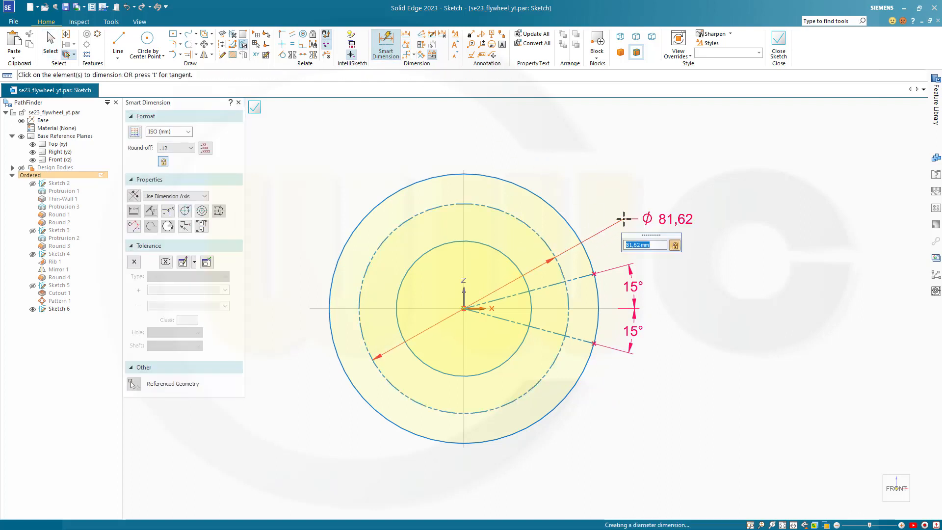
{"action": "type", "text": "140"}
{"action": "key", "text": "Return"}
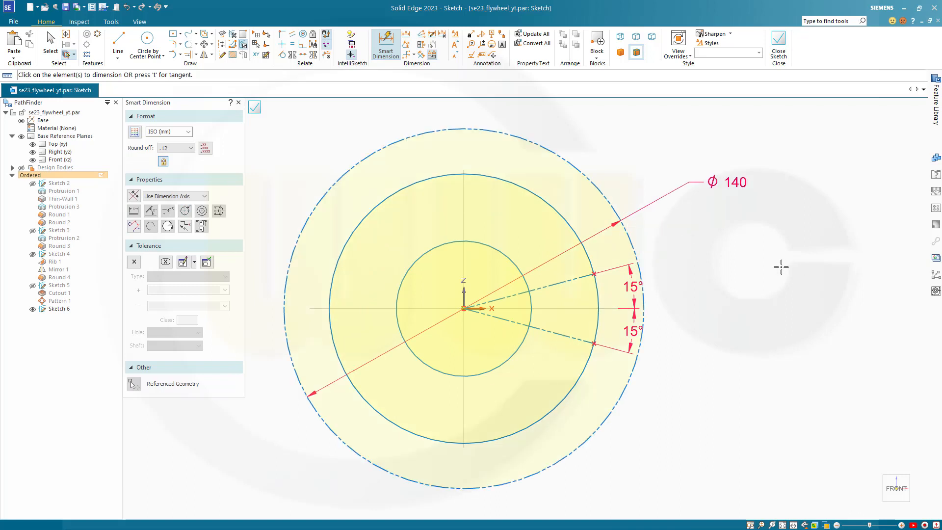
{"action": "key", "text": "Escape"}
{"action": "left_click", "coordinate": [589, 258]}
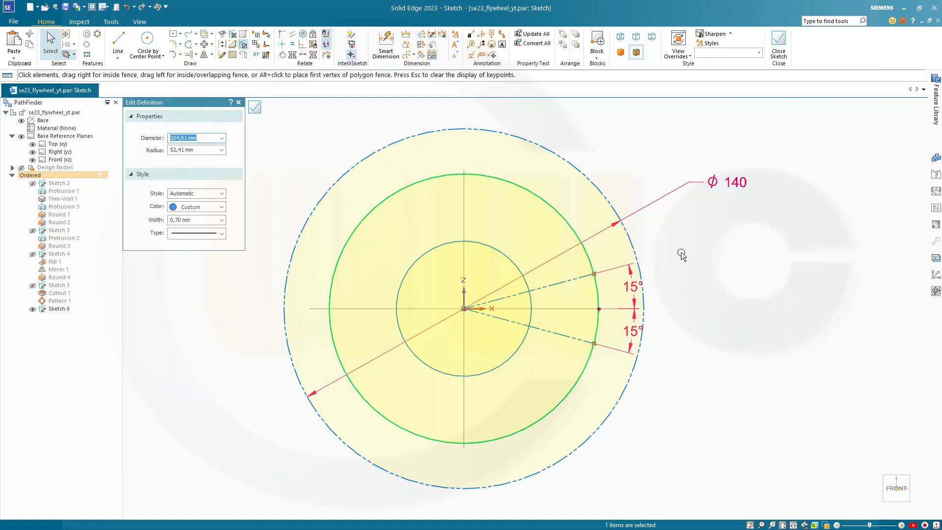
{"action": "left_click", "coordinate": [598, 294]}
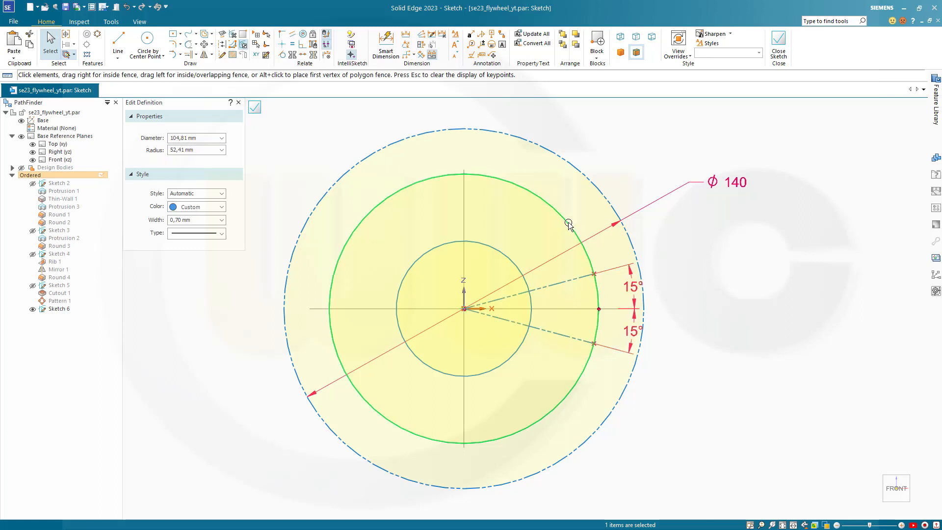
{"action": "key", "text": "Escape"}
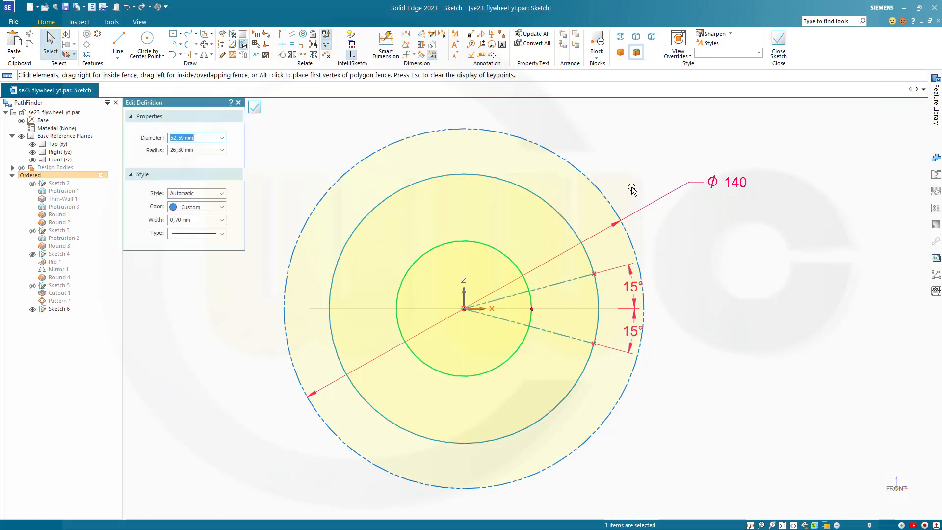
{"action": "left_click", "coordinate": [565, 194]}
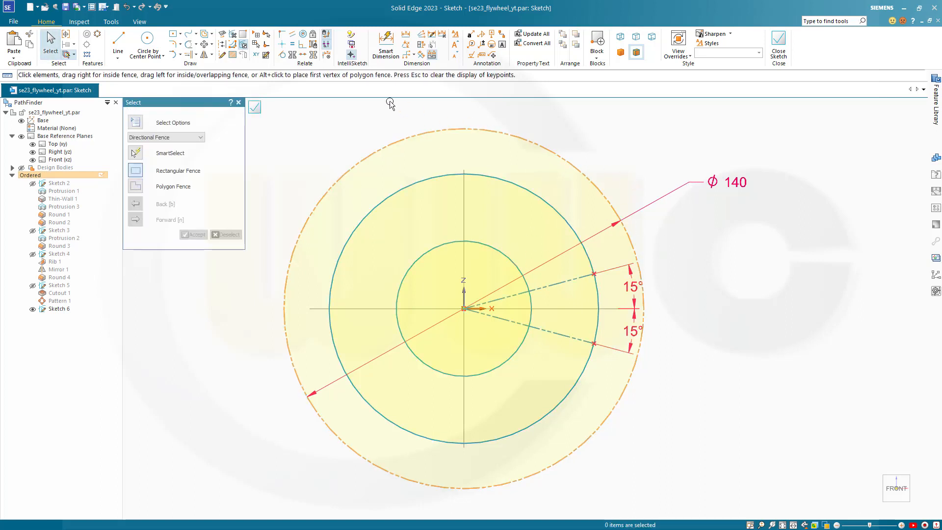
{"action": "left_click", "coordinate": [147, 39]}
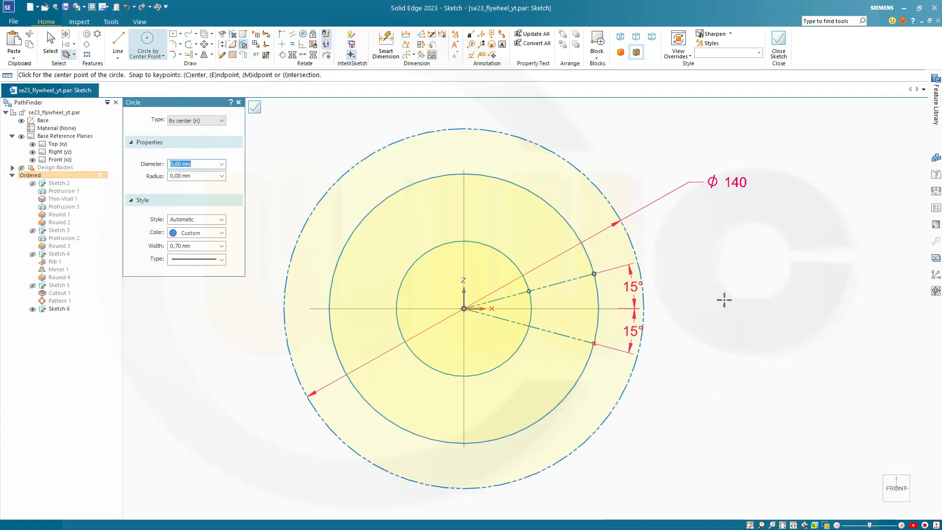
{"action": "key", "text": "Escape"}
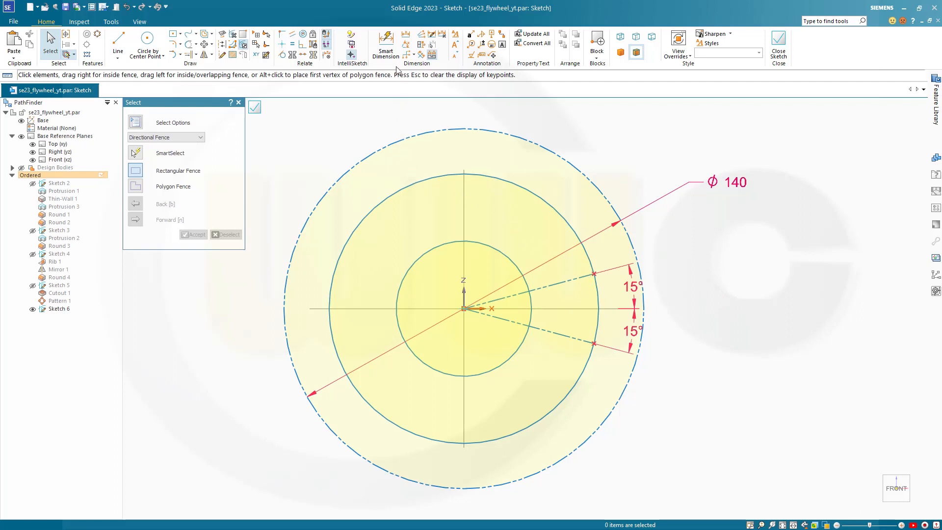
- Enlarge the bigger solid circle with a 150 mm diameter dimension, and delete that dimension while keeping the circle
{"action": "left_click", "coordinate": [386, 43]}
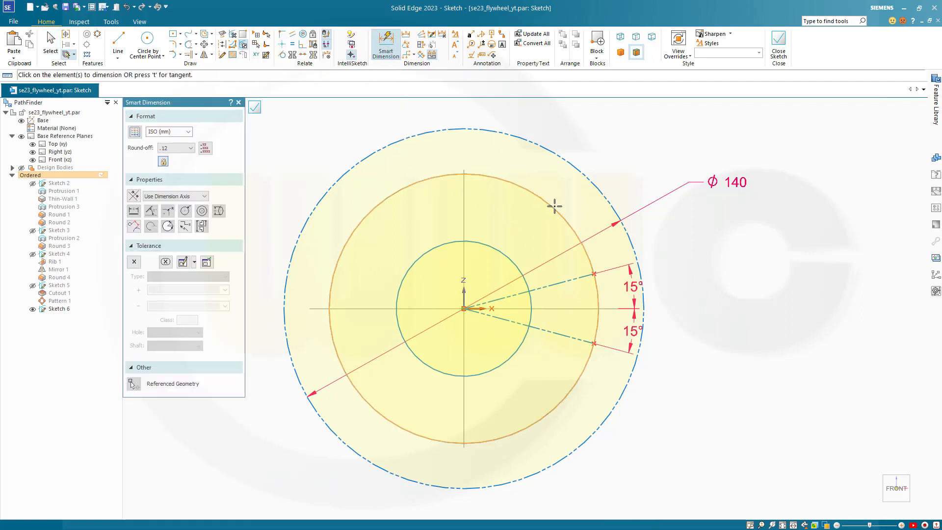
{"action": "left_click", "coordinate": [554, 206]}
{"action": "left_click", "coordinate": [632, 150]}
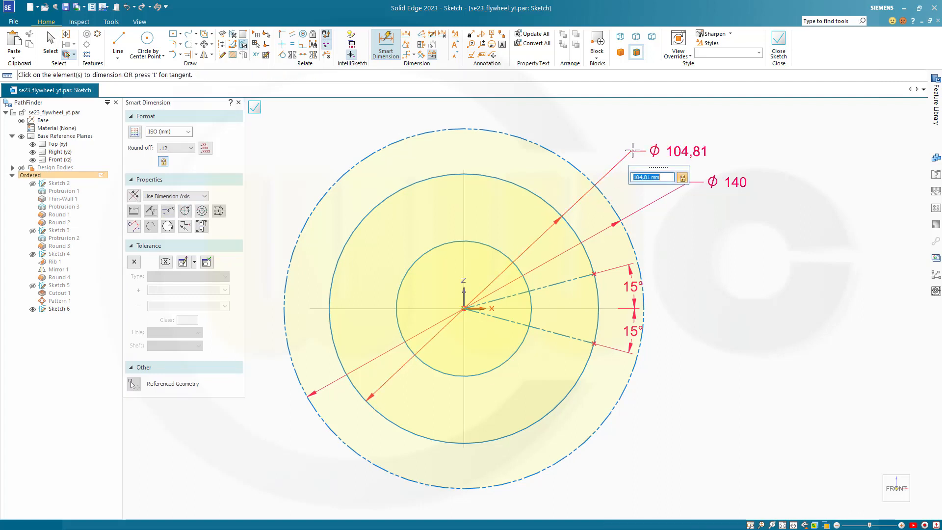
{"action": "type", "text": "150"}
{"action": "key", "text": "Return"}
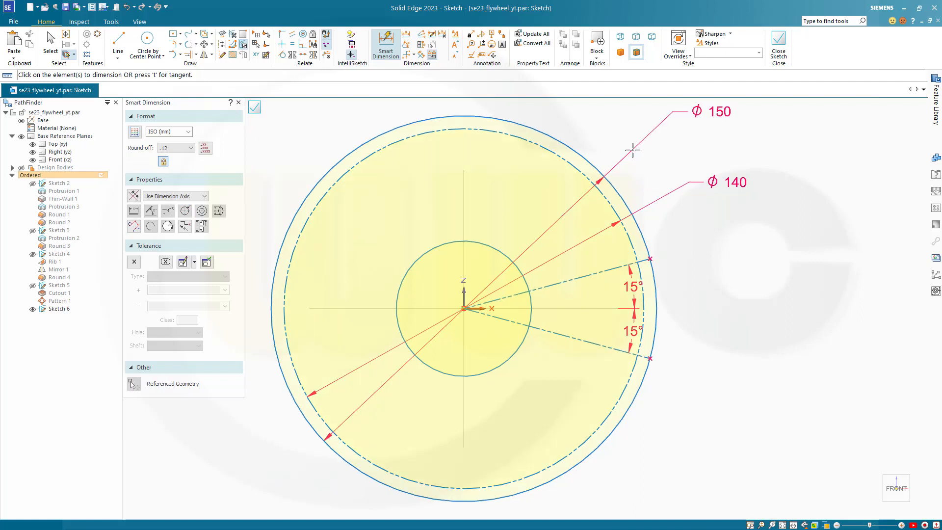
{"action": "key", "text": "Escape"}
{"action": "left_click", "coordinate": [725, 117]}
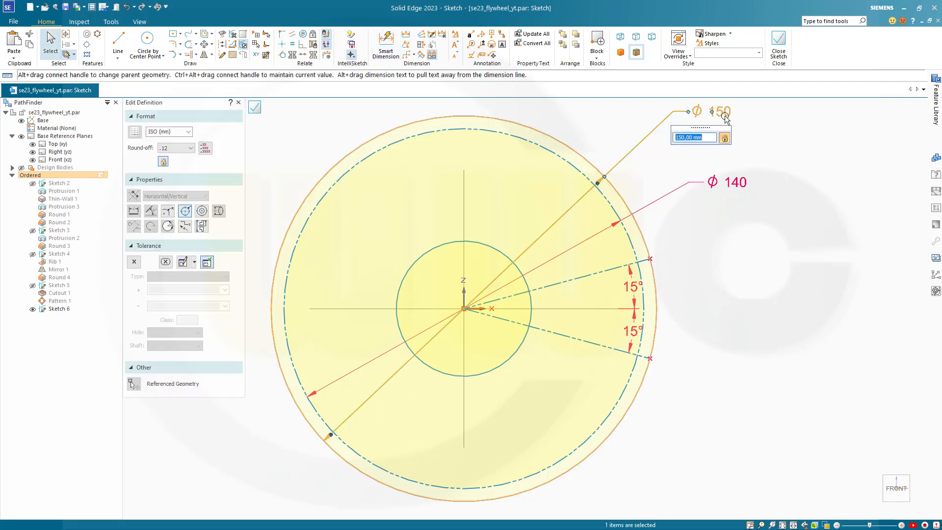
{"action": "key", "text": "Delete"}
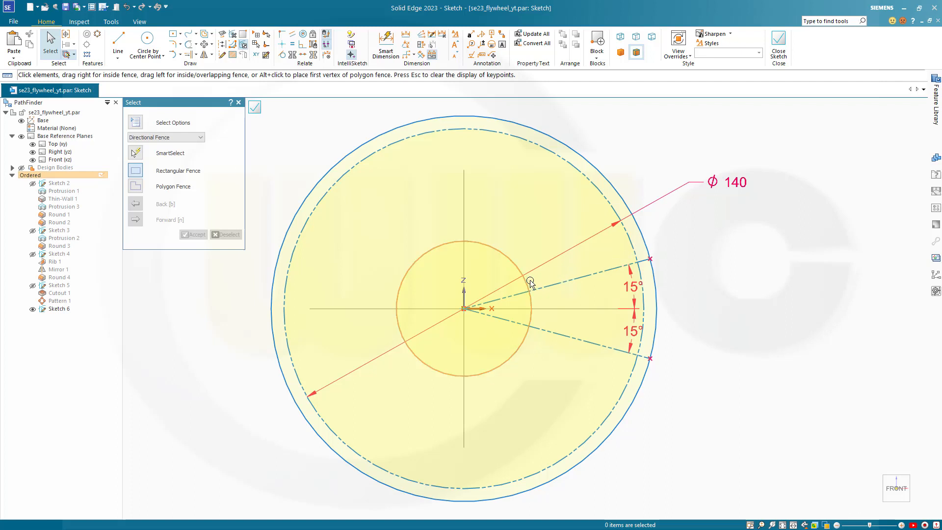
- Draw two circles about 16 mm and 14 mm in diameter, centred where the upper and lower construction lines cross the construction circle
{"action": "scroll", "coordinate": [658, 244], "scroll_direction": "up", "scroll_amount": 3}
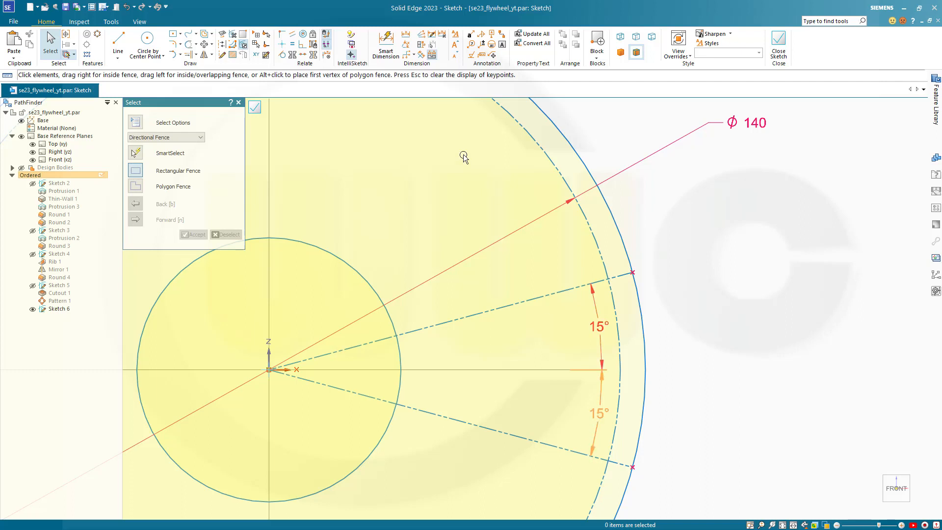
{"action": "left_click", "coordinate": [148, 44]}
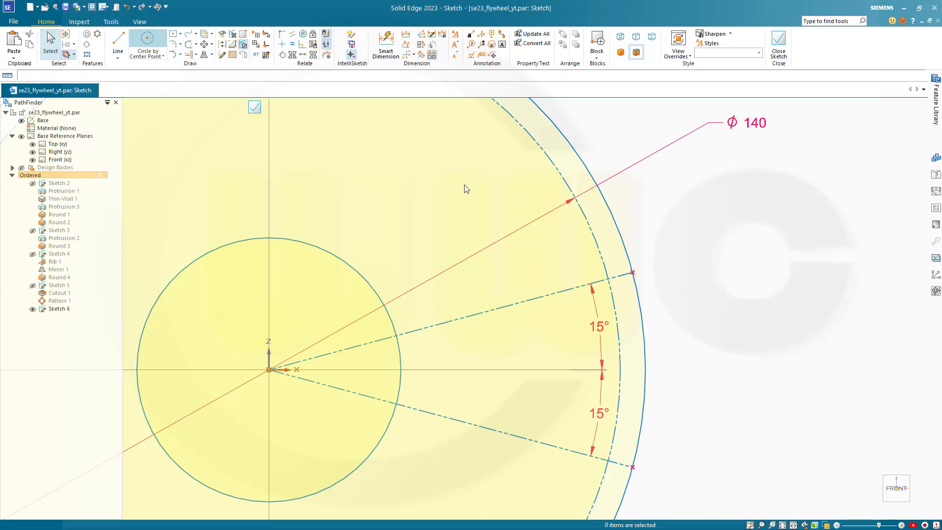
{"action": "left_click", "coordinate": [608, 278]}
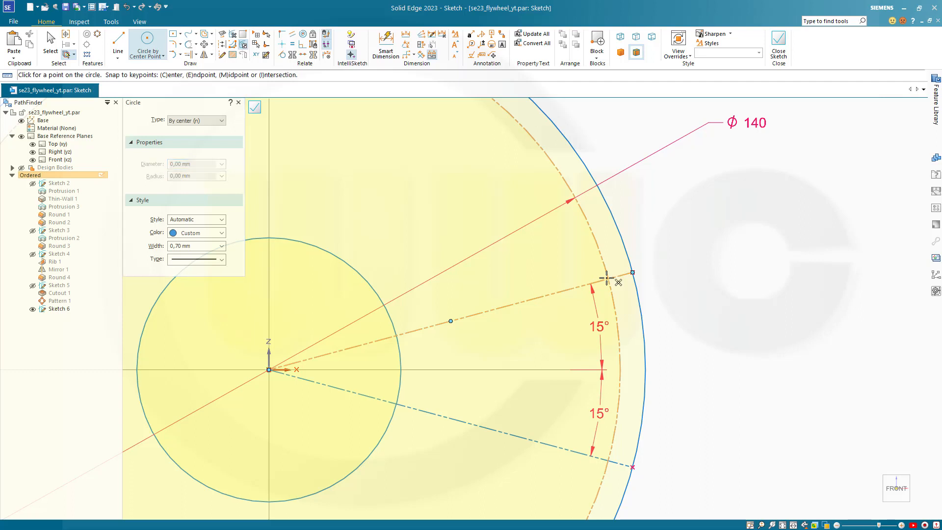
{"action": "left_click", "coordinate": [646, 293]}
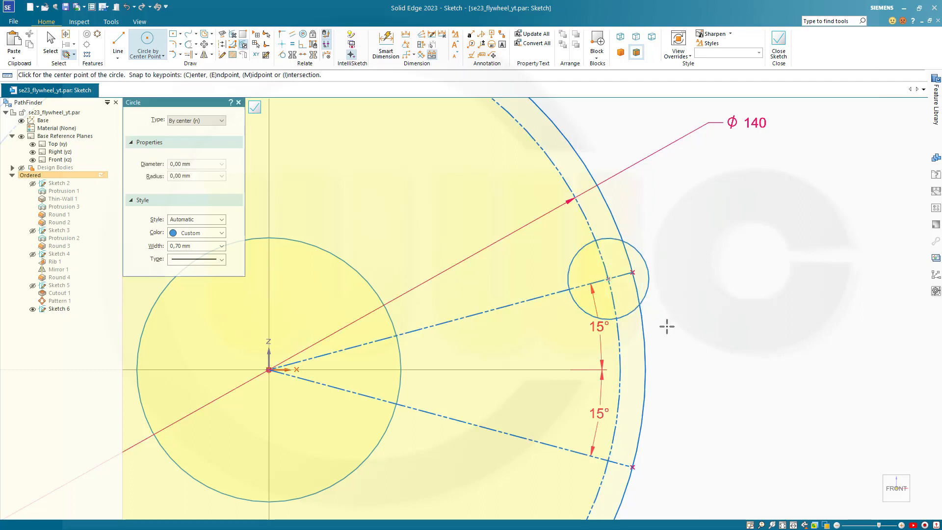
{"action": "left_click", "coordinate": [607, 461]}
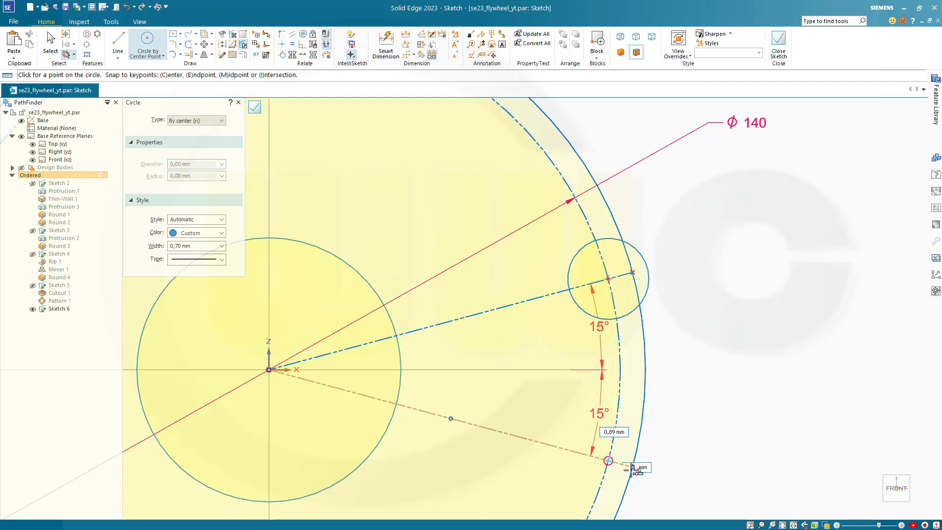
{"action": "left_click", "coordinate": [641, 477]}
- Dimension the two small circles on the construction circle and set each diameter to 20 mm
{"action": "left_click", "coordinate": [386, 44]}
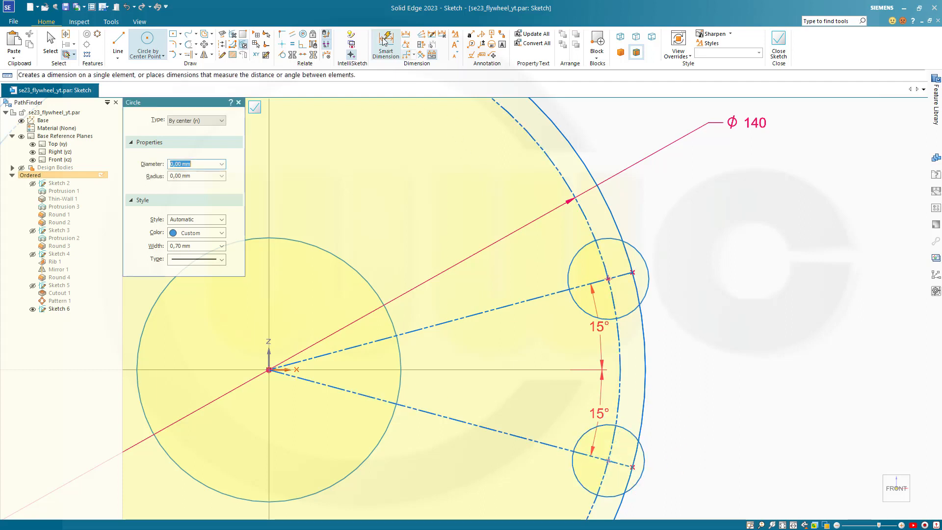
{"action": "left_click", "coordinate": [632, 248]}
{"action": "left_click", "coordinate": [667, 252]}
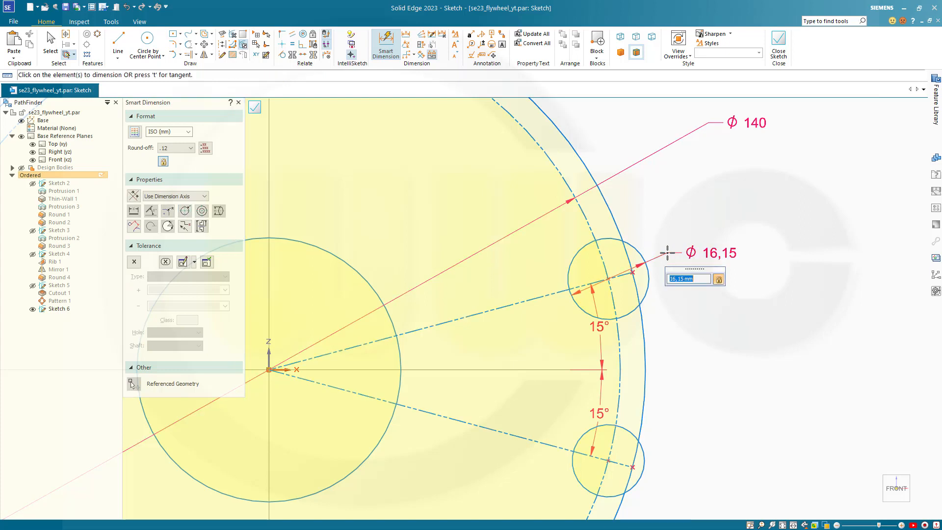
{"action": "type", "text": "20"}
{"action": "key", "text": "Return"}
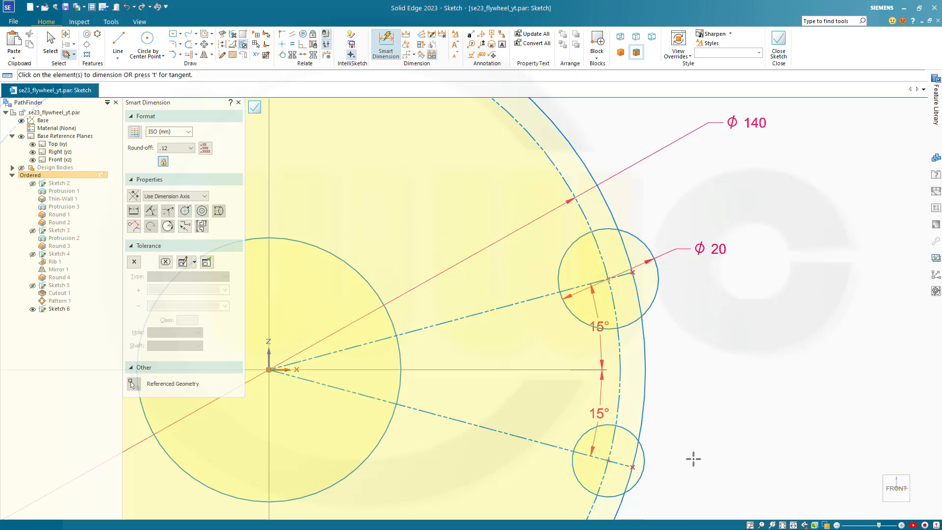
{"action": "left_click", "coordinate": [641, 466]}
{"action": "left_click", "coordinate": [673, 465]}
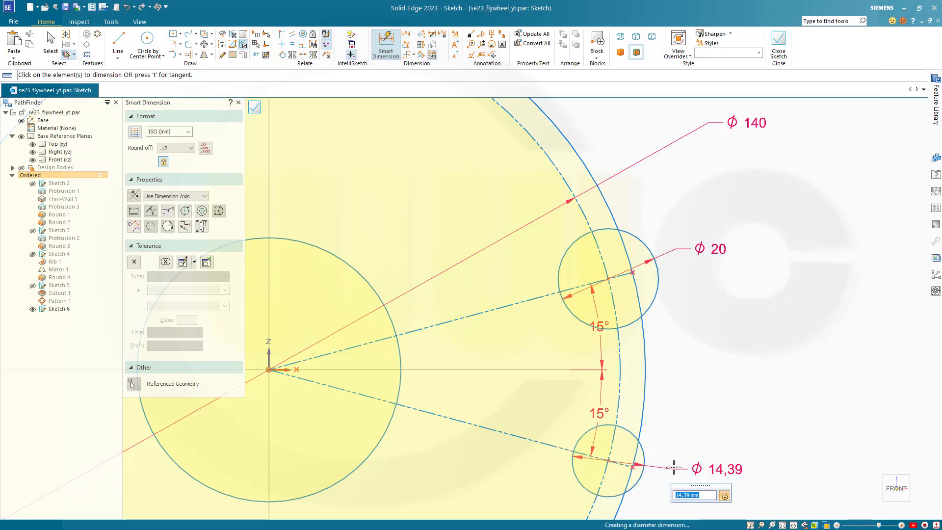
{"action": "type", "text": "20"}
{"action": "key", "text": "Return"}
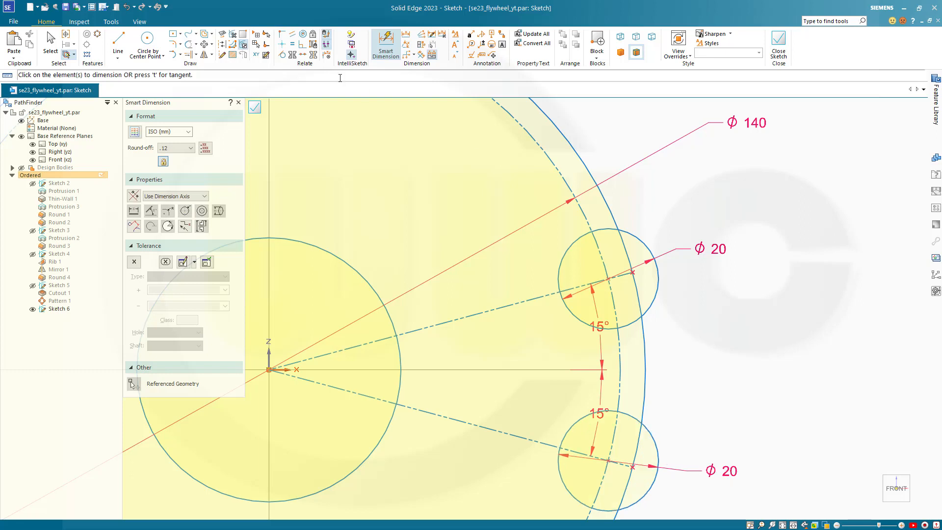
{"action": "key", "text": "Escape"}
- Apply a tangent relation between the outermost solid circle and the upper 20 mm circle
{"action": "left_click", "coordinate": [283, 55]}
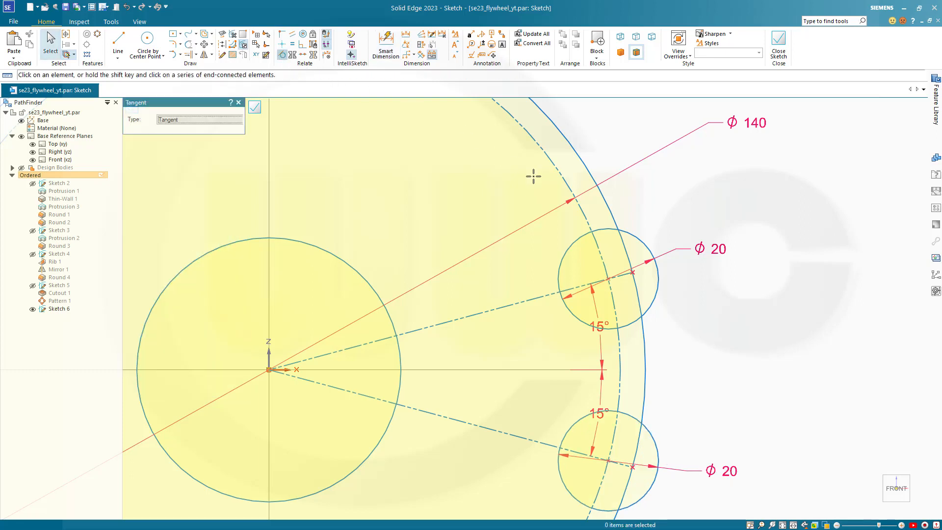
{"action": "left_click", "coordinate": [648, 248]}
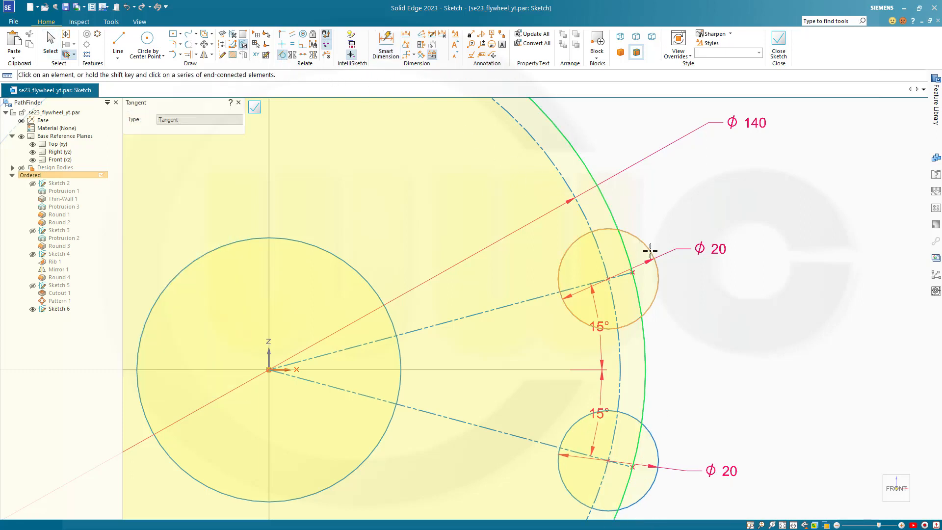
{"action": "left_click", "coordinate": [638, 265]}
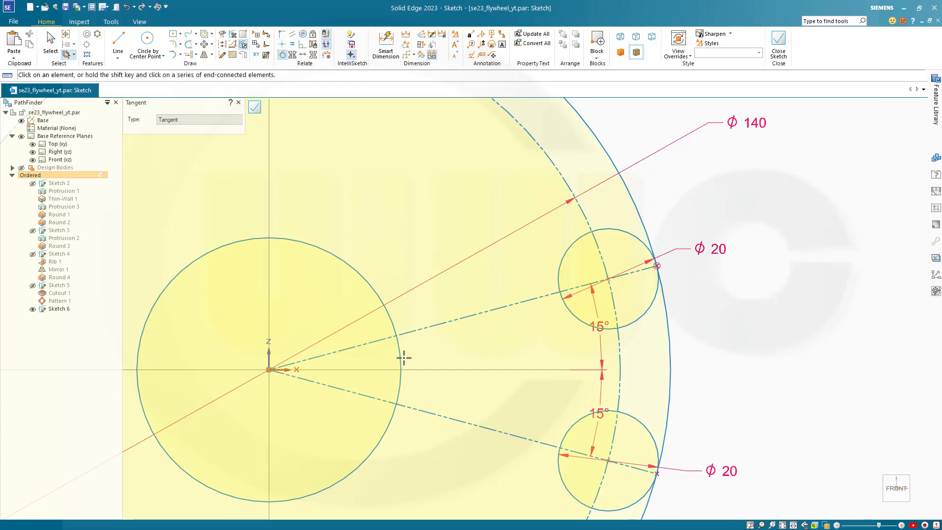
- Make the inner solid circle tangent to the upper 20 mm circle, and trim all three large circles to their arcs at the two 20 mm circles
{"action": "left_click", "coordinate": [568, 312]}
{"action": "scroll", "coordinate": [768, 378], "scroll_direction": "down", "scroll_amount": 4}
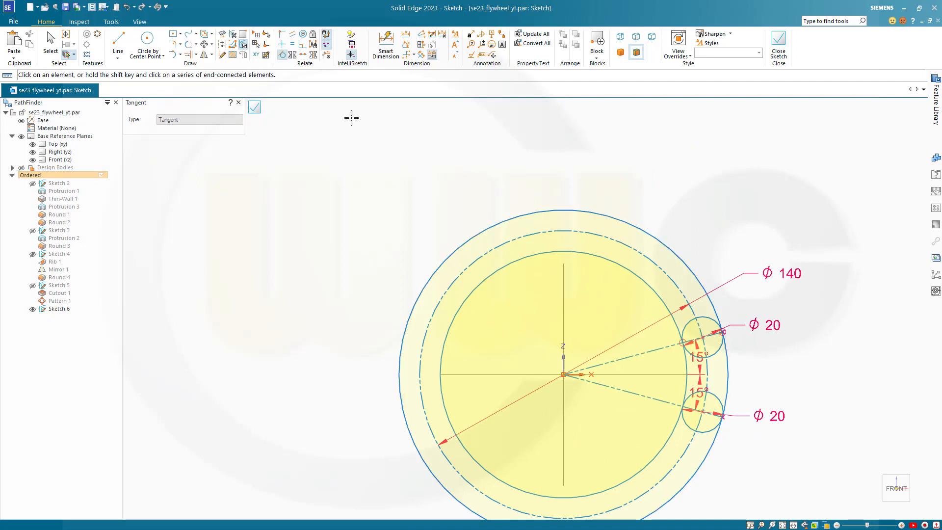
{"action": "left_click", "coordinate": [189, 44]}
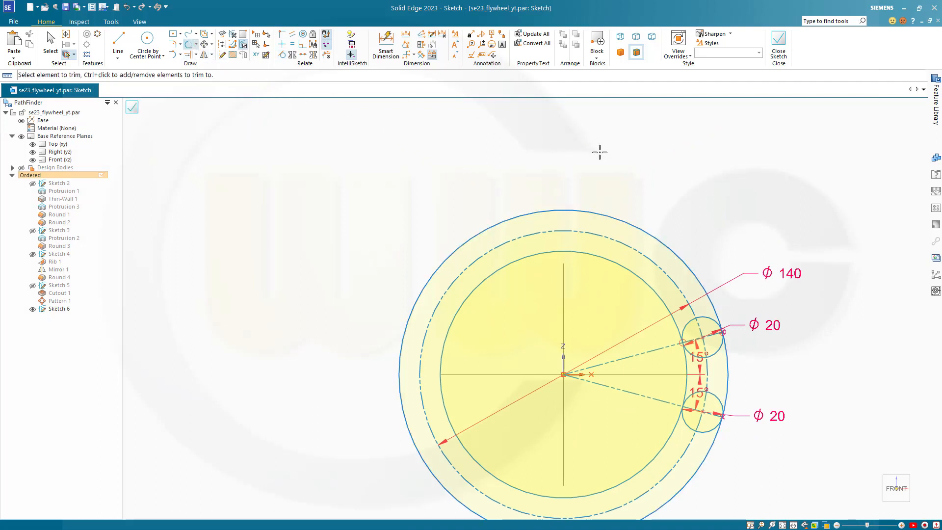
{"action": "left_click_drag", "start_coordinate": [618, 173], "coordinate": [572, 317]}
{"action": "scroll", "coordinate": [738, 448], "scroll_direction": "up", "scroll_amount": 3}
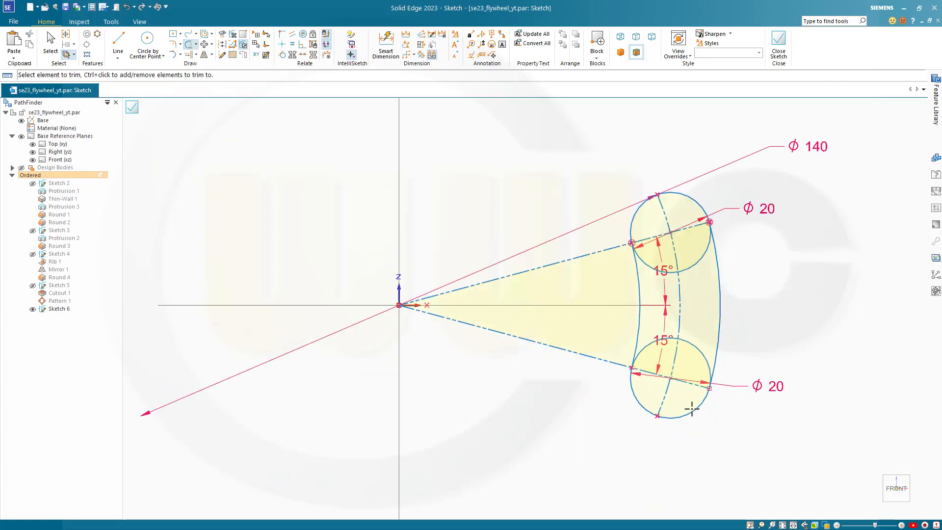
{"action": "scroll", "coordinate": [692, 408], "scroll_direction": "up", "scroll_amount": 3}
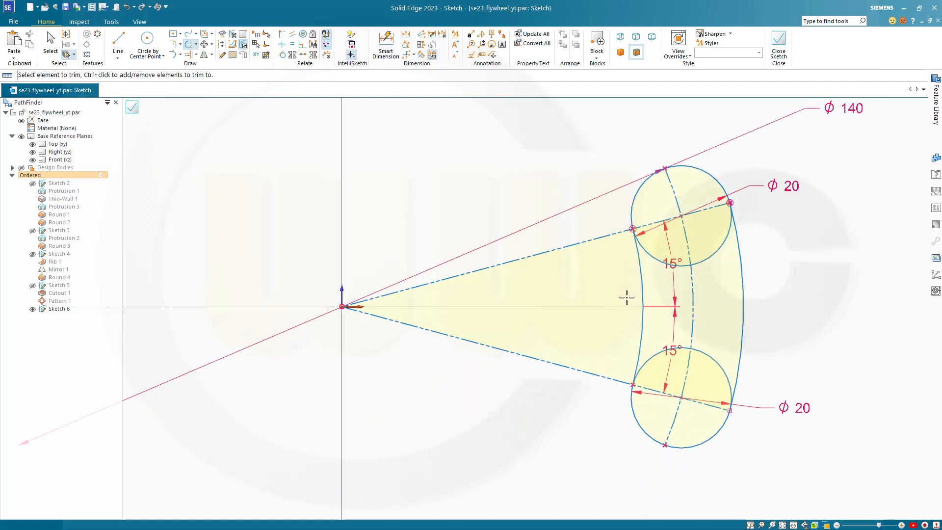
- Draw a circle about 14 mm in diameter centred on the horizontal axis, between the origin and the inner arc
{"action": "left_click", "coordinate": [148, 39]}
{"action": "left_click", "coordinate": [509, 309]}
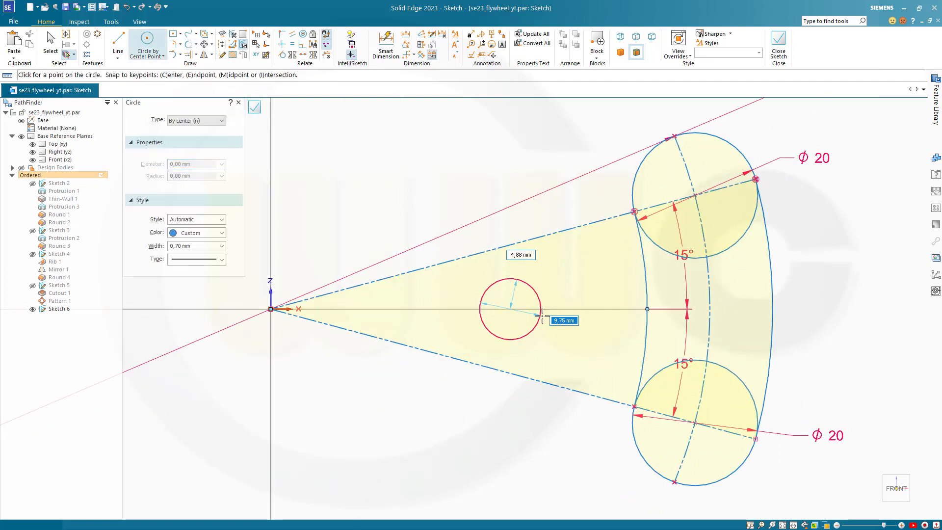
{"action": "left_click", "coordinate": [555, 316]}
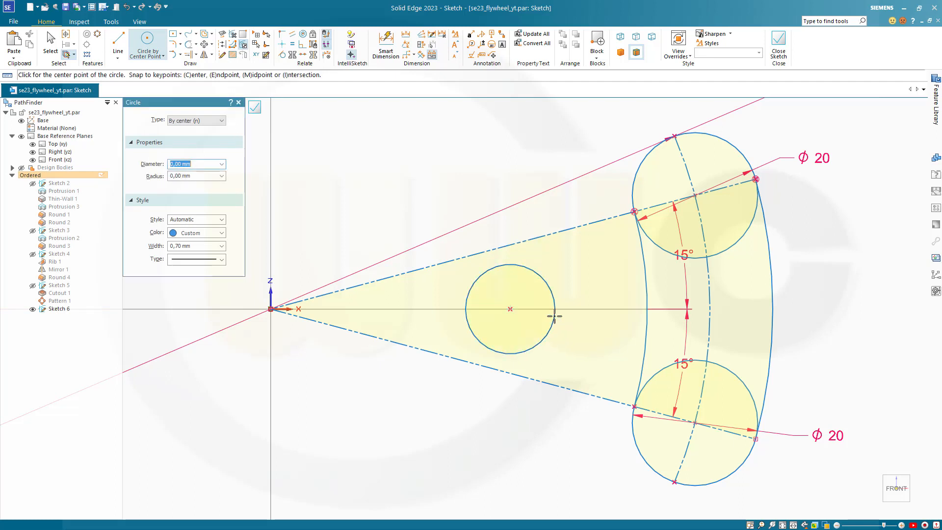
- Dimension the diameter of the new circle on the horizontal axis and set it to 20 mm
{"action": "left_click", "coordinate": [386, 44]}
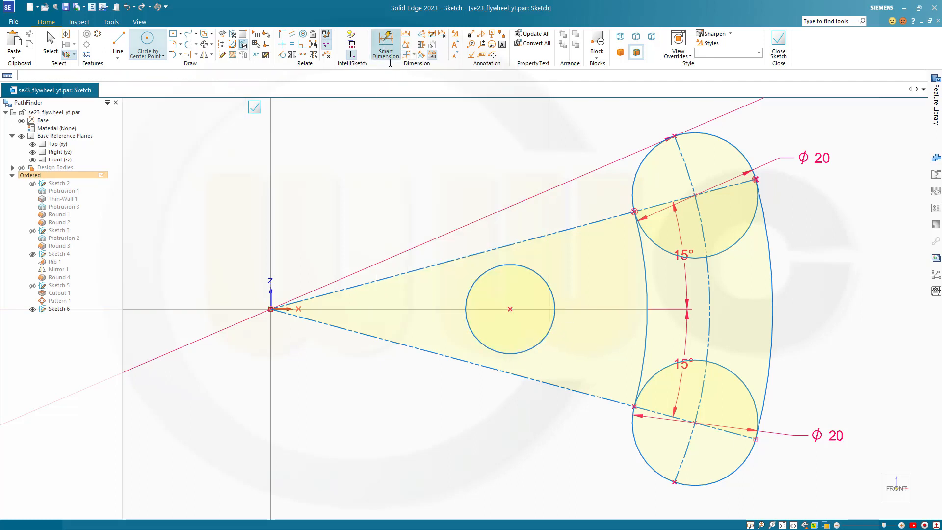
{"action": "left_click", "coordinate": [552, 288]}
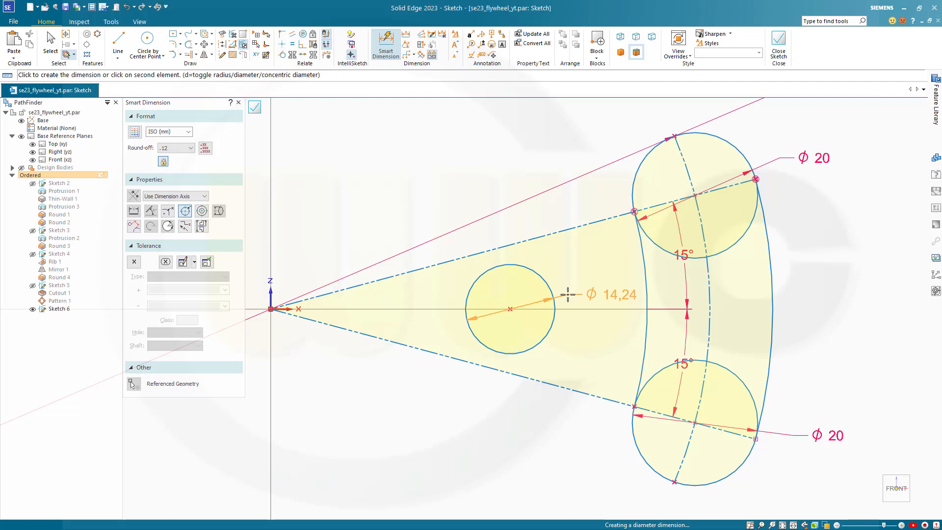
{"action": "left_click", "coordinate": [568, 294]}
{"action": "type", "text": "20"}
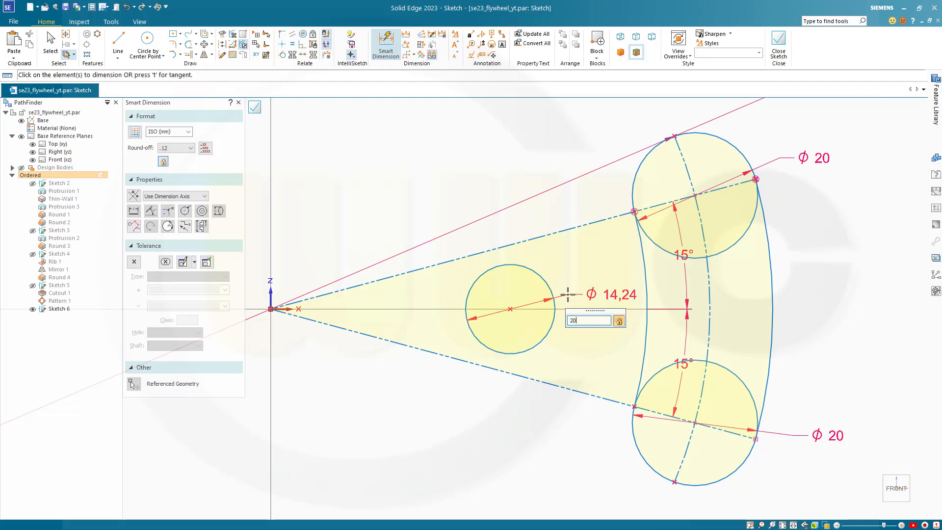
{"action": "key", "text": "Return"}
{"action": "key", "text": "Escape"}
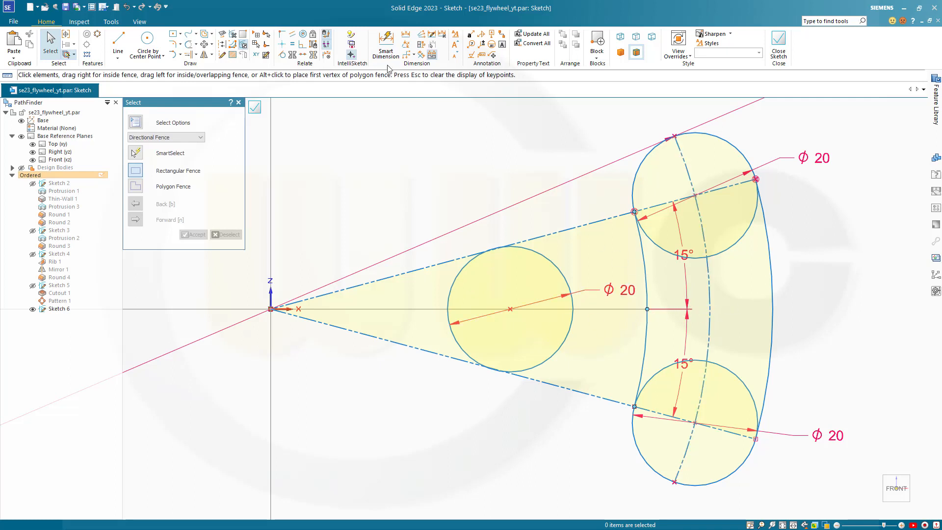
- Dimension the horizontal distance between the new circle's centre and the construction arc, and set it to 20 mm
{"action": "left_click", "coordinate": [386, 44]}
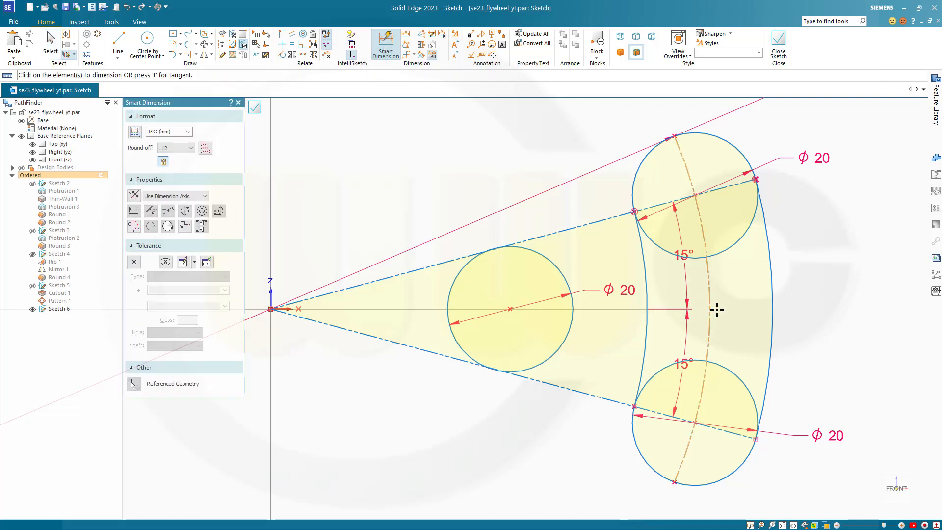
{"action": "left_click", "coordinate": [549, 258]}
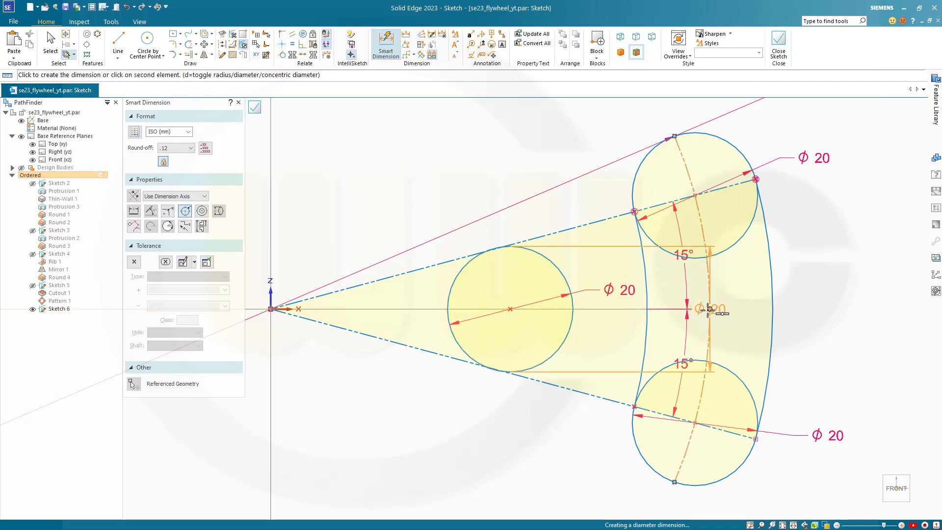
{"action": "left_click", "coordinate": [683, 304]}
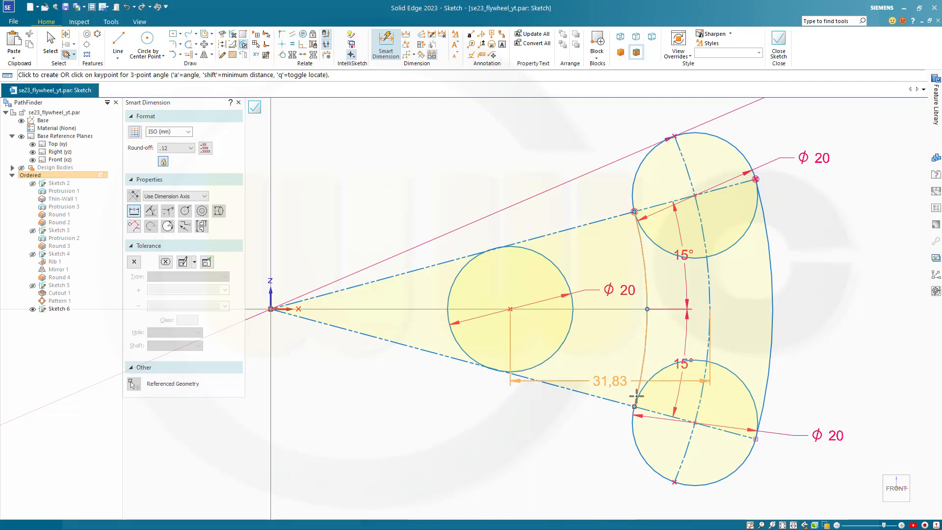
{"action": "left_click", "coordinate": [630, 481]}
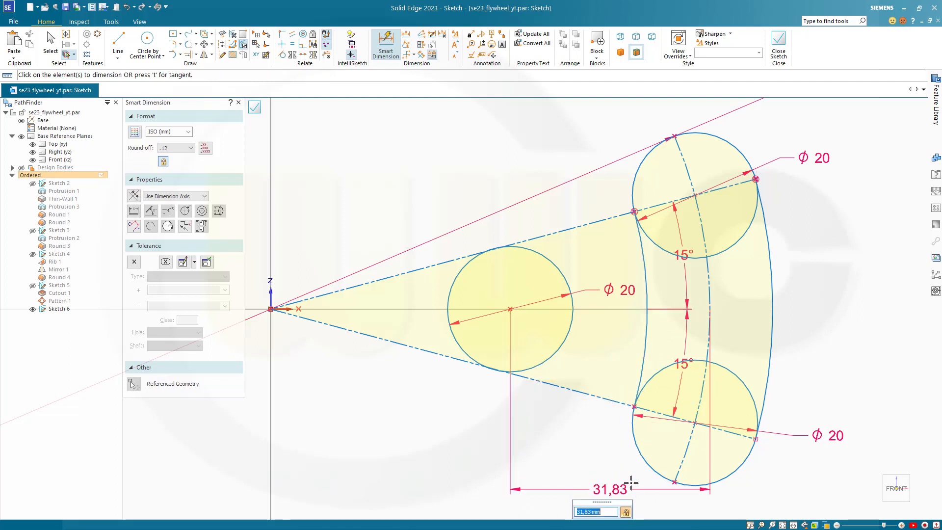
{"action": "type", "text": "20"}
{"action": "key", "text": "Return"}
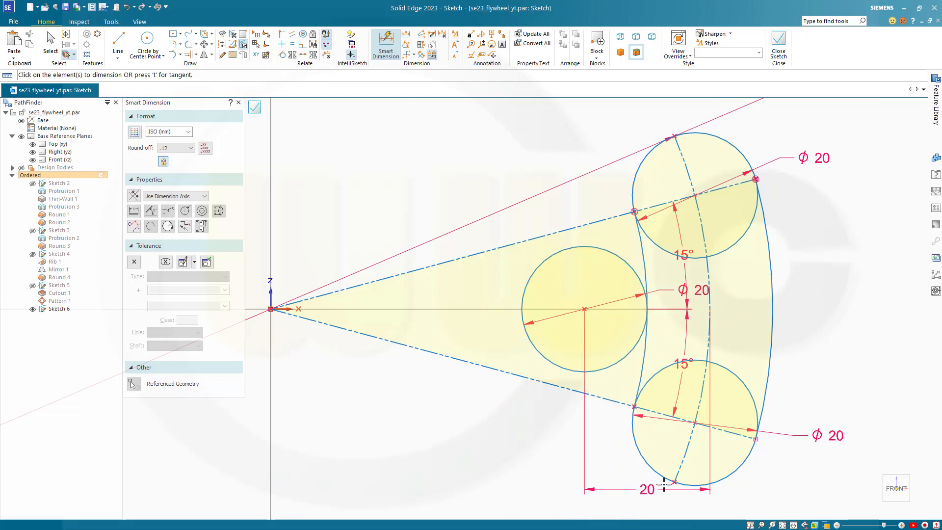
{"action": "key", "text": "Escape"}
- Add 5 mm radius fillets between the circle on the horizontal axis and both the upper and lower 20 mm circles
{"action": "scroll", "coordinate": [721, 329], "scroll_direction": "up", "scroll_amount": 1}
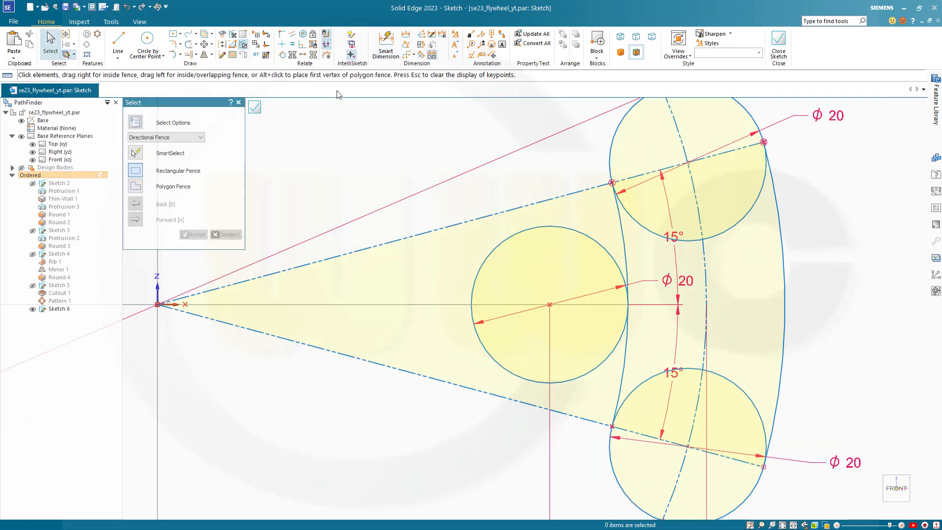
{"action": "left_click", "coordinate": [173, 44]}
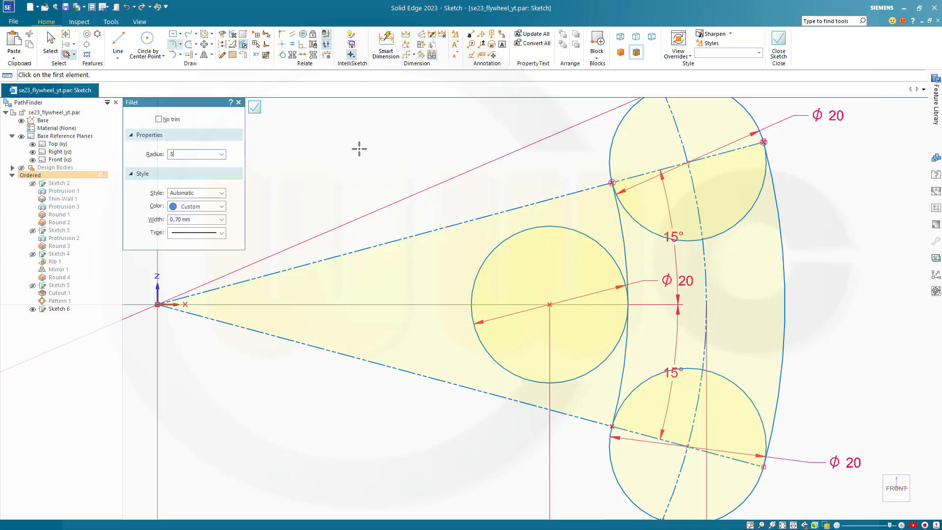
{"action": "left_click", "coordinate": [543, 226]}
{"action": "left_click", "coordinate": [617, 135]}
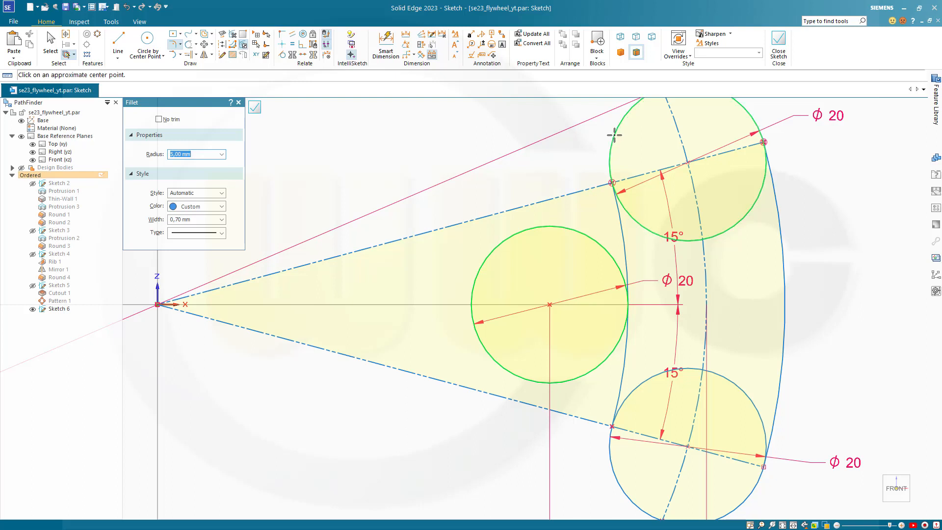
{"action": "left_click", "coordinate": [474, 131]}
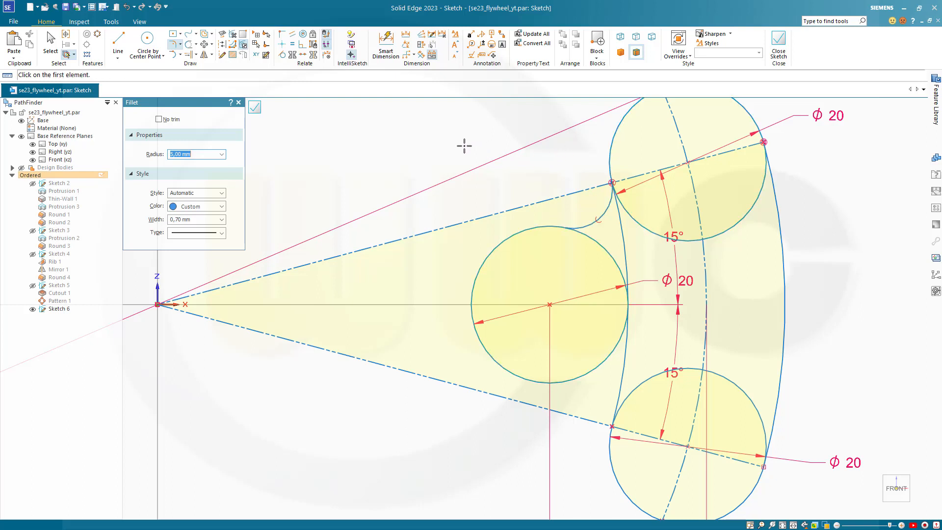
{"action": "left_click", "coordinate": [538, 385]}
{"action": "left_click", "coordinate": [612, 473]}
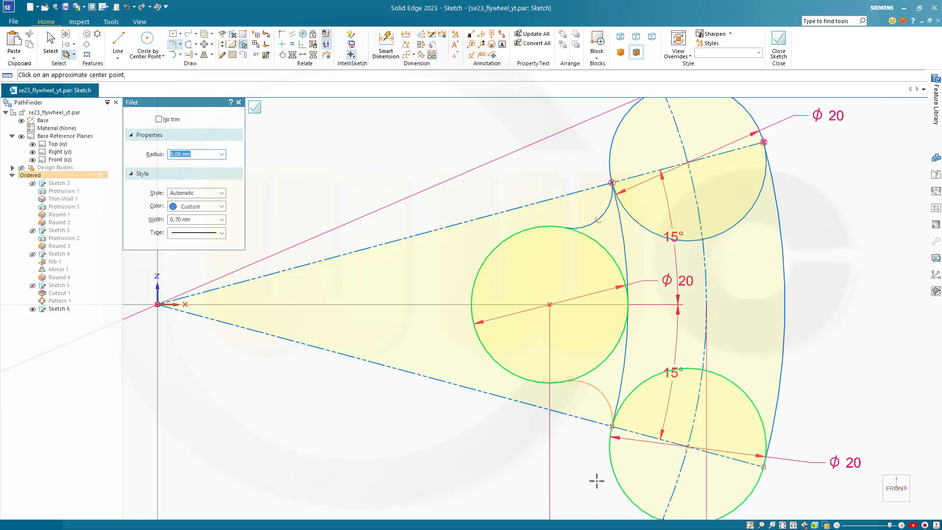
{"action": "left_click", "coordinate": [324, 187]}
{"action": "key", "text": "Escape"}
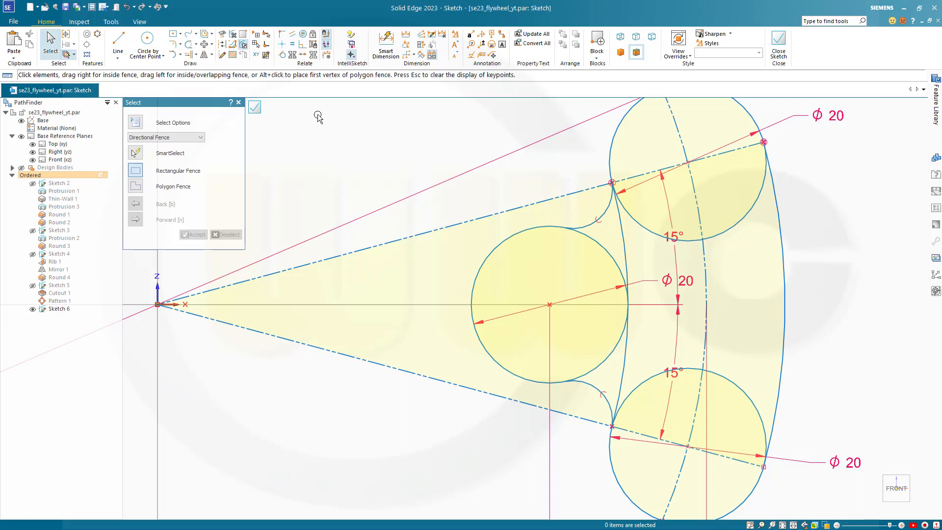
- Trim the inner arc and the inward segments of the three 20 mm circles to leave one closed outline with the fillets
{"action": "left_click", "coordinate": [189, 44]}
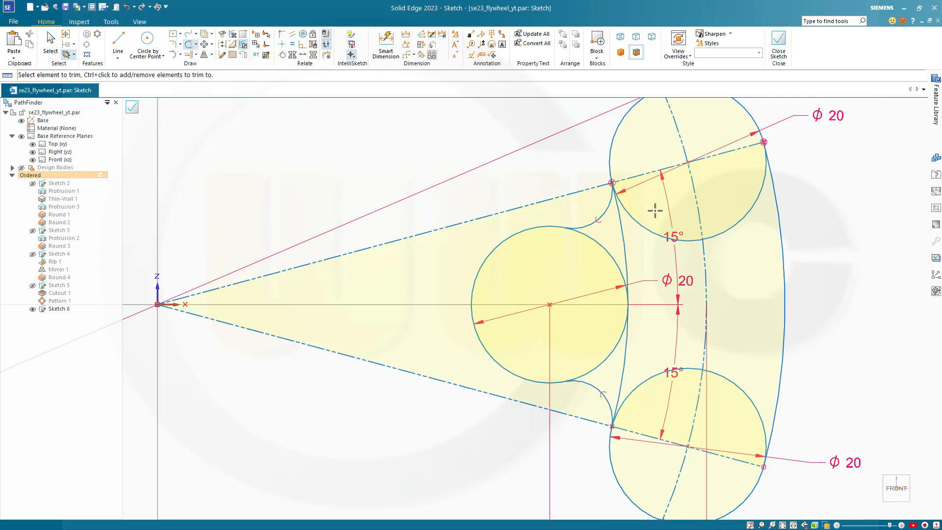
{"action": "left_click", "coordinate": [643, 222]}
{"action": "left_click_drag", "start_coordinate": [616, 237], "coordinate": [599, 294]}
{"action": "mouse_move", "coordinate": [592, 346]}
{"action": "left_mouse_down"}
{"action": "mouse_move", "coordinate": [600, 358]}
{"action": "mouse_move", "coordinate": [642, 352]}
{"action": "mouse_move", "coordinate": [649, 379]}
{"action": "mouse_move", "coordinate": [662, 385]}
{"action": "left_mouse_up"}
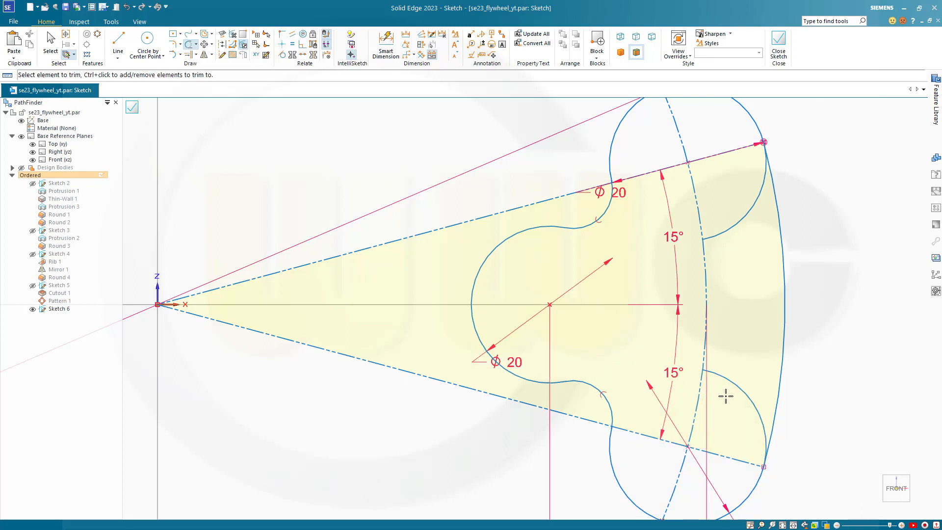
{"action": "left_click_drag", "start_coordinate": [726, 395], "coordinate": [734, 376]}
{"action": "left_click_drag", "start_coordinate": [730, 245], "coordinate": [724, 216]}
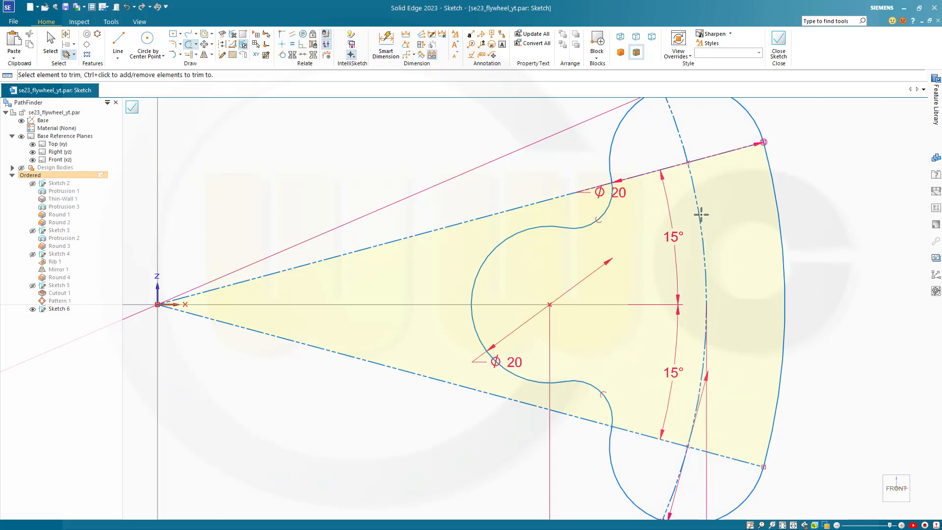
- Trim the tiny overlapping segments where the lower and upper fillets meet the 20 mm circles
{"action": "scroll", "coordinate": [612, 467], "scroll_direction": "up", "scroll_amount": 1}
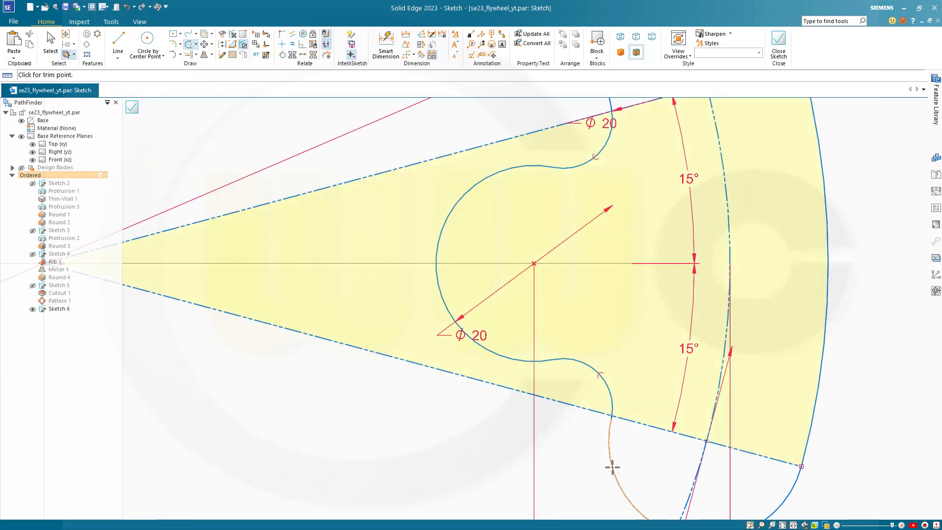
{"action": "scroll", "coordinate": [613, 466], "scroll_direction": "down", "scroll_amount": 1}
{"action": "scroll", "coordinate": [628, 465], "scroll_direction": "up", "scroll_amount": 5}
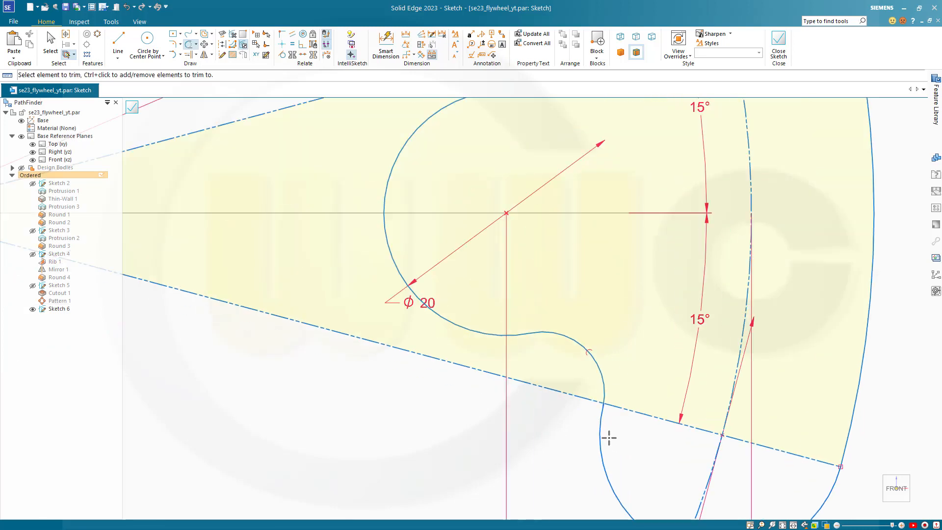
{"action": "scroll", "coordinate": [599, 391], "scroll_direction": "up", "scroll_amount": 5}
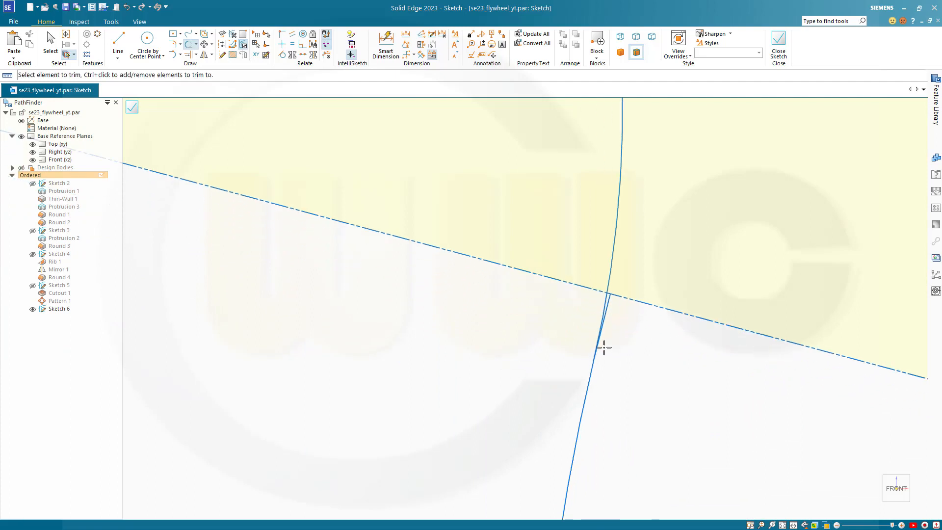
{"action": "left_click", "coordinate": [617, 305]}
{"action": "scroll", "coordinate": [674, 278], "scroll_direction": "down", "scroll_amount": 4}
{"action": "scroll", "coordinate": [714, 233], "scroll_direction": "down", "scroll_amount": 3}
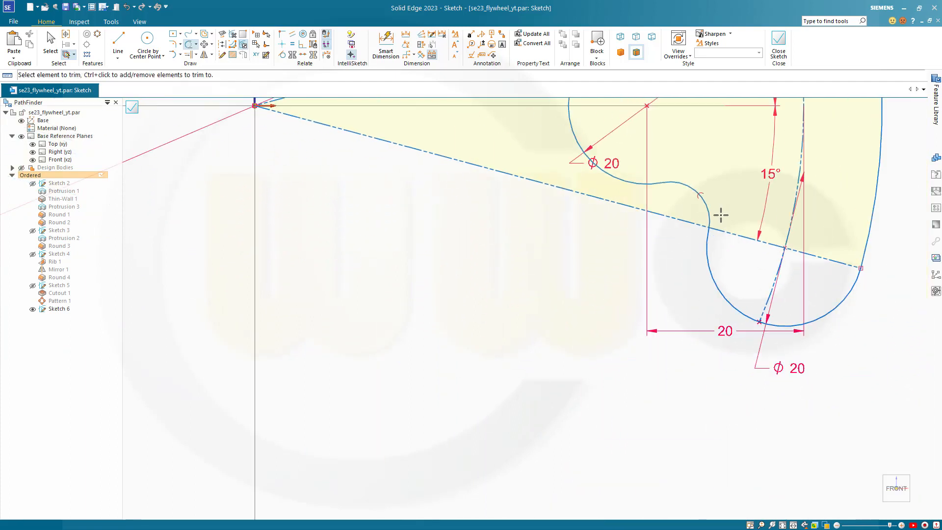
{"action": "scroll", "coordinate": [717, 191], "scroll_direction": "down", "scroll_amount": 2}
{"action": "scroll", "coordinate": [672, 216], "scroll_direction": "up", "scroll_amount": 6}
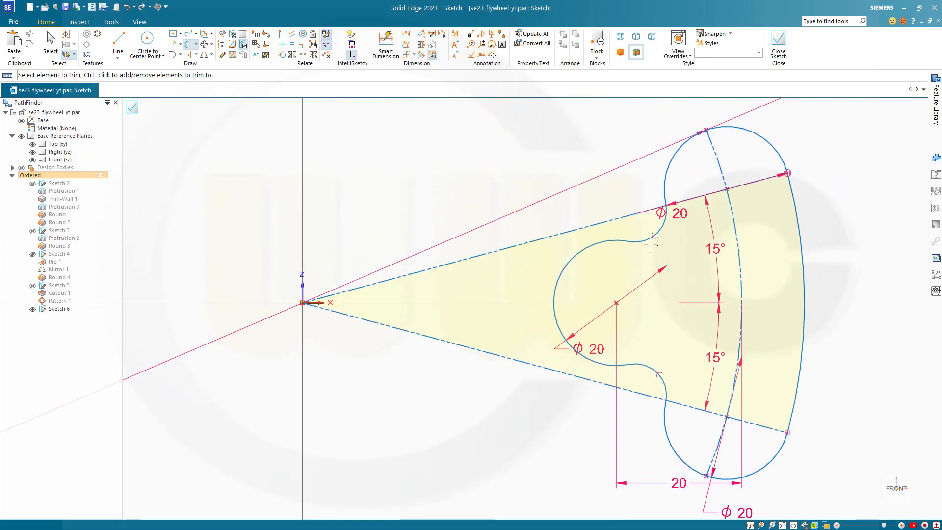
{"action": "scroll", "coordinate": [672, 216], "scroll_direction": "up", "scroll_amount": 5}
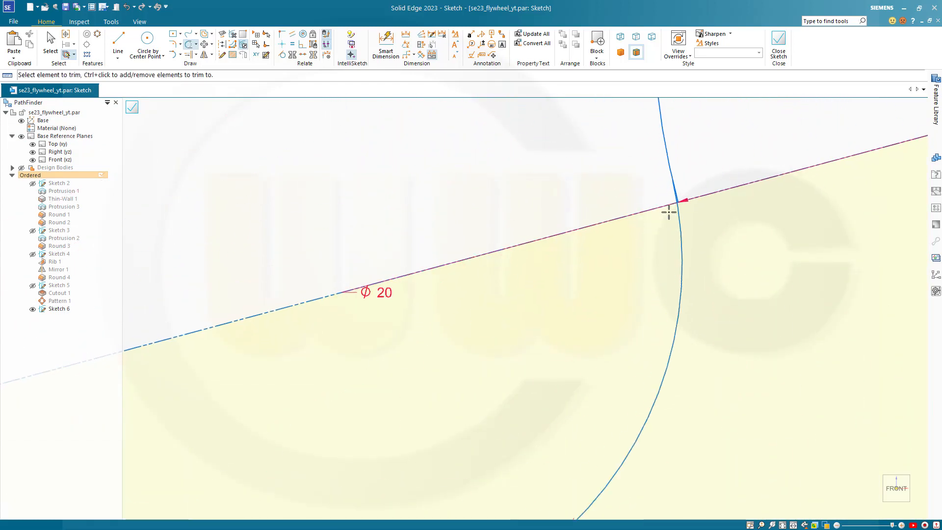
{"action": "left_click", "coordinate": [693, 201]}
{"action": "scroll", "coordinate": [761, 231], "scroll_direction": "down", "scroll_amount": 5}
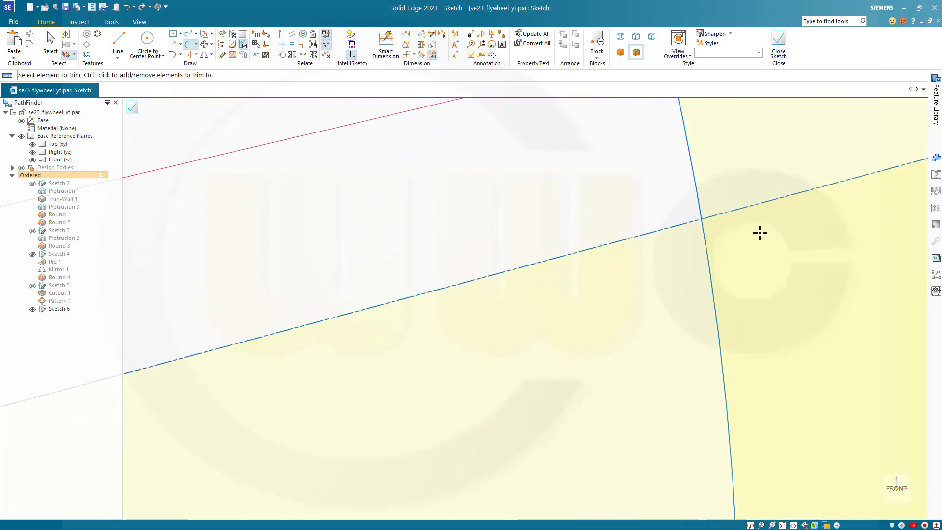
{"action": "scroll", "coordinate": [802, 278], "scroll_direction": "down", "scroll_amount": 4}
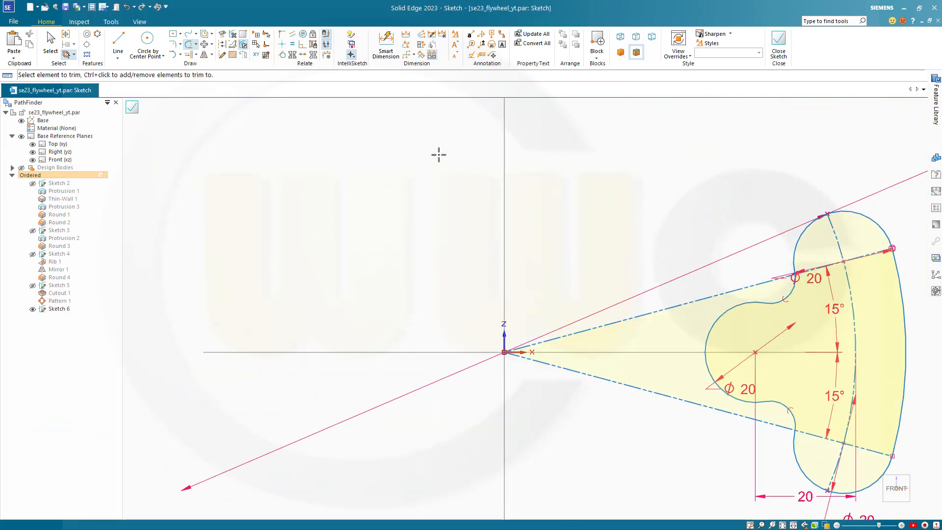
- Close and finish the cutout profile sketch, and leave the Sketch command
{"action": "left_click", "coordinate": [133, 107]}
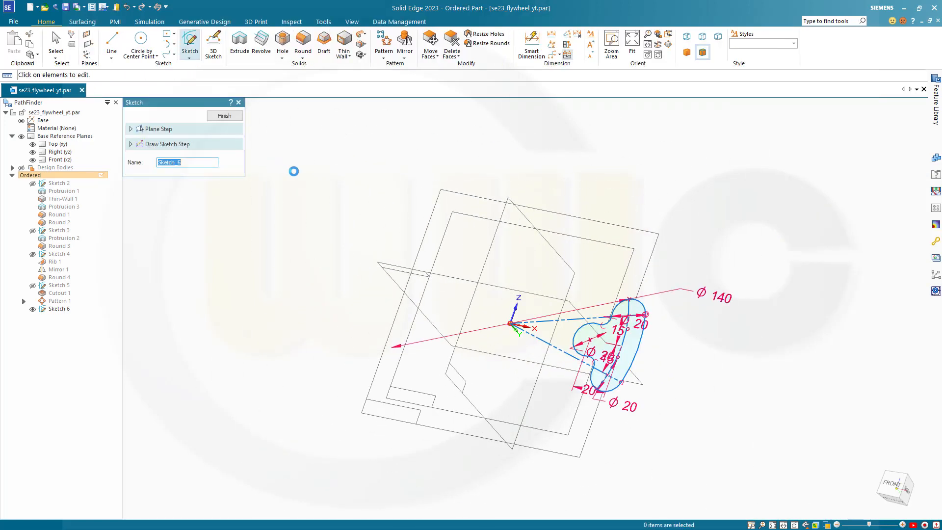
{"action": "left_click", "coordinate": [233, 116]}
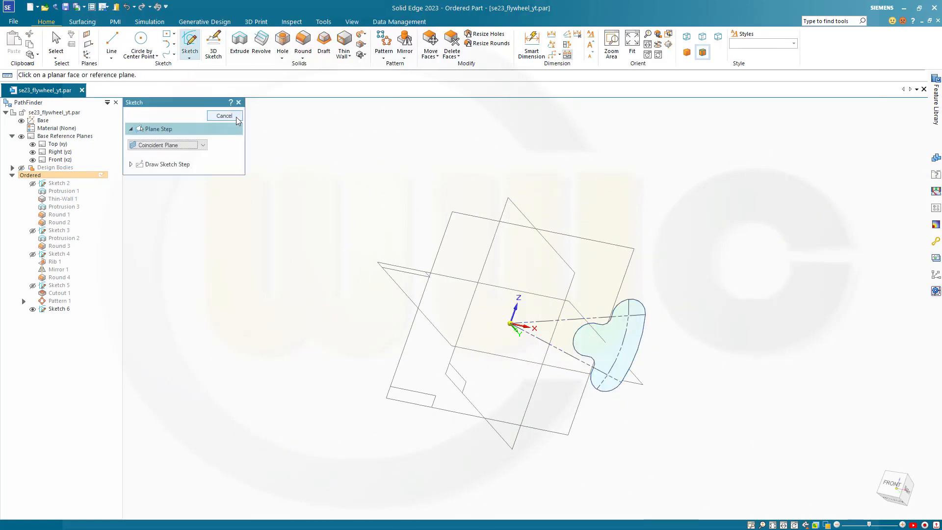
{"action": "left_click", "coordinate": [232, 116]}
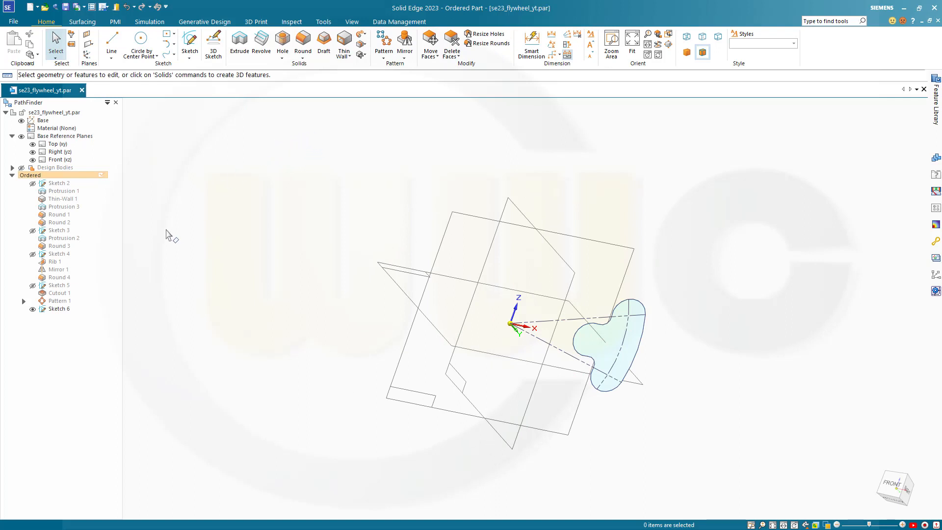
- Show the hidden flywheel body and set up an Extrude cut from the closed T-shaped sketch outline
{"action": "left_click", "coordinate": [42, 301]}
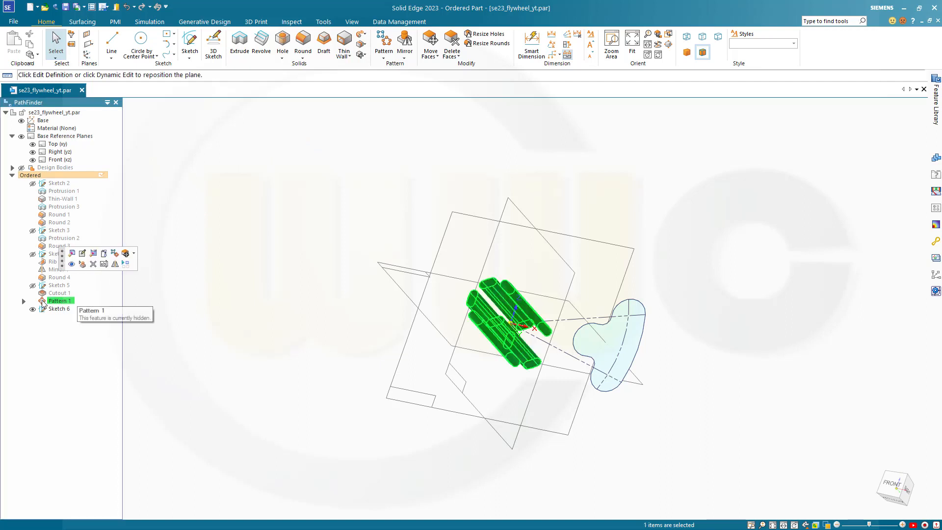
{"action": "left_click", "coordinate": [72, 266]}
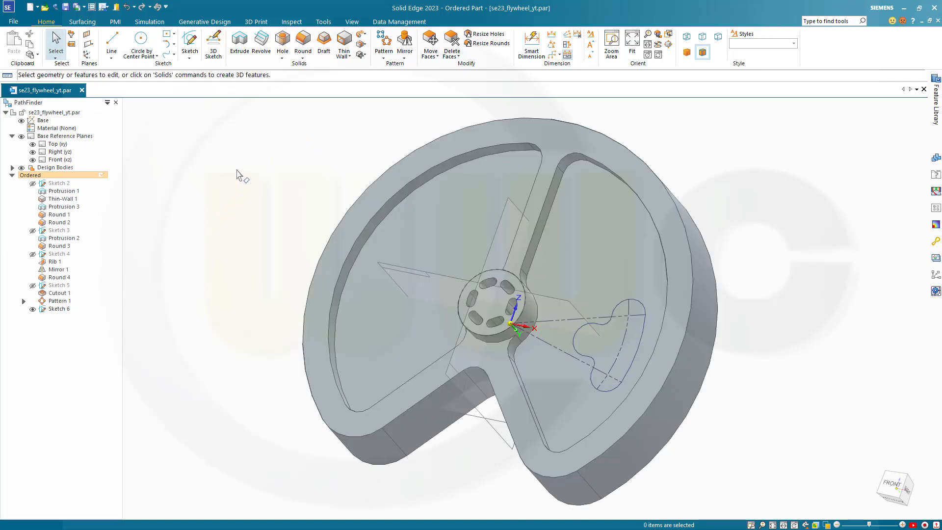
{"action": "left_click", "coordinate": [239, 46]}
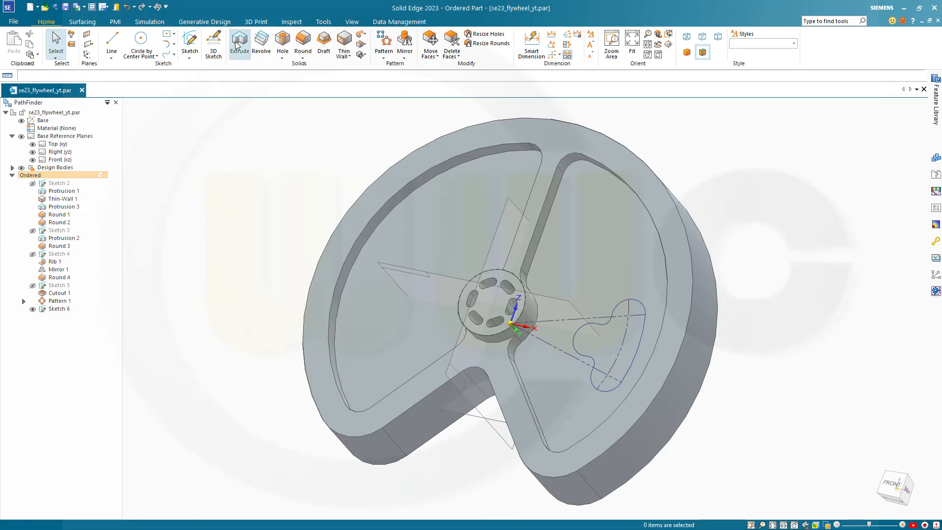
{"action": "left_click", "coordinate": [136, 134]}
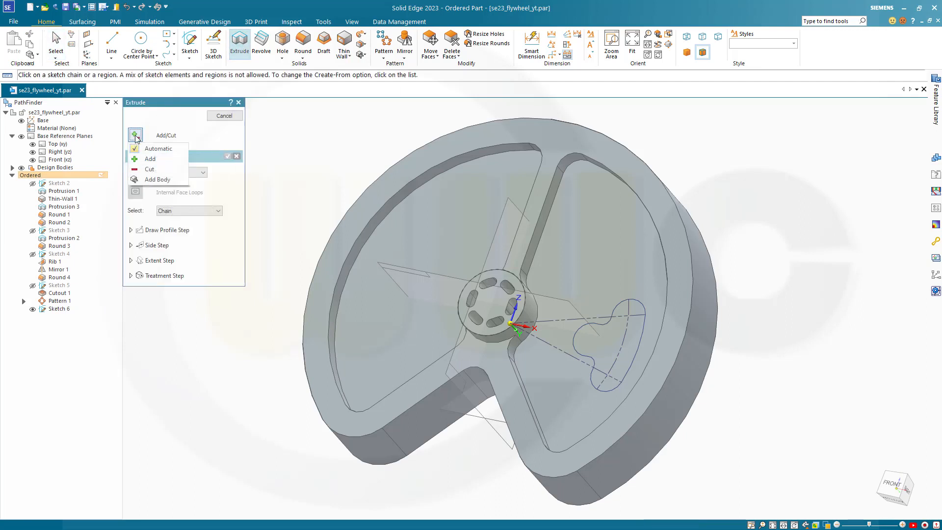
{"action": "left_click", "coordinate": [149, 169]}
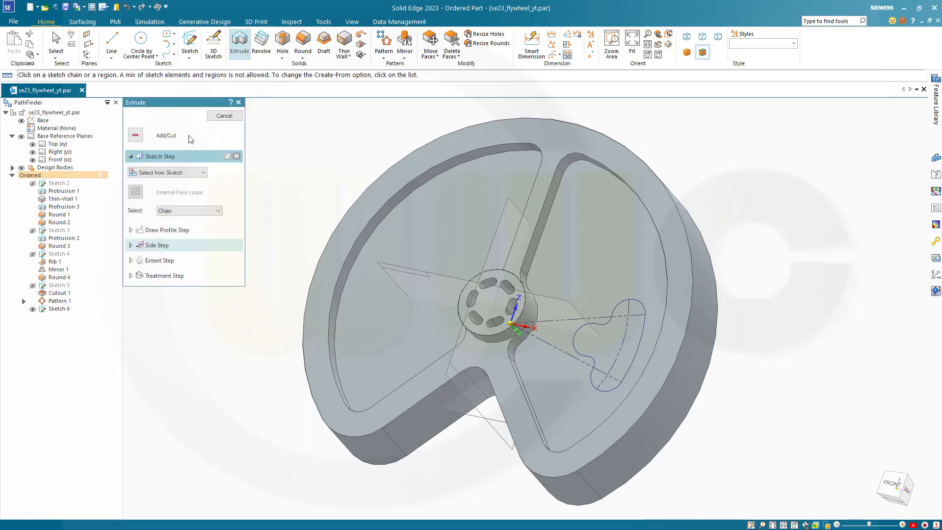
{"action": "left_click", "coordinate": [620, 309]}
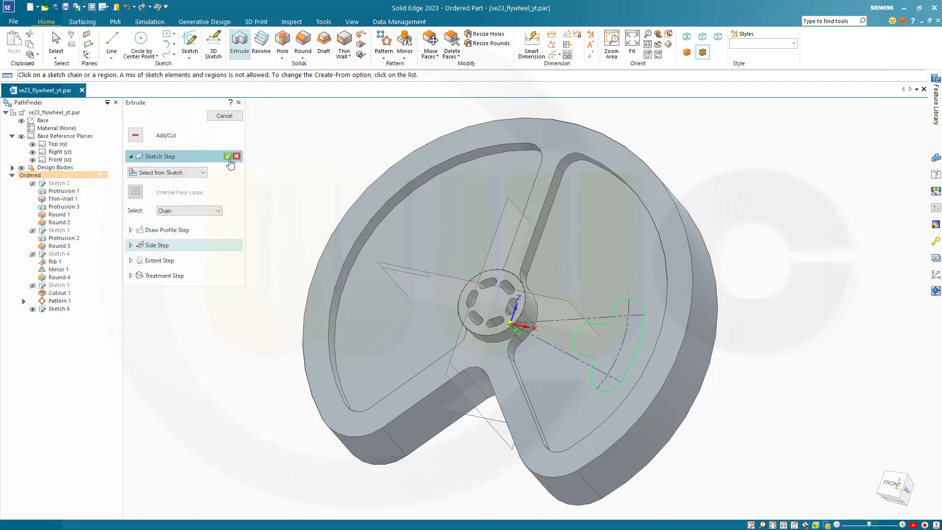
{"action": "left_click", "coordinate": [228, 157]}
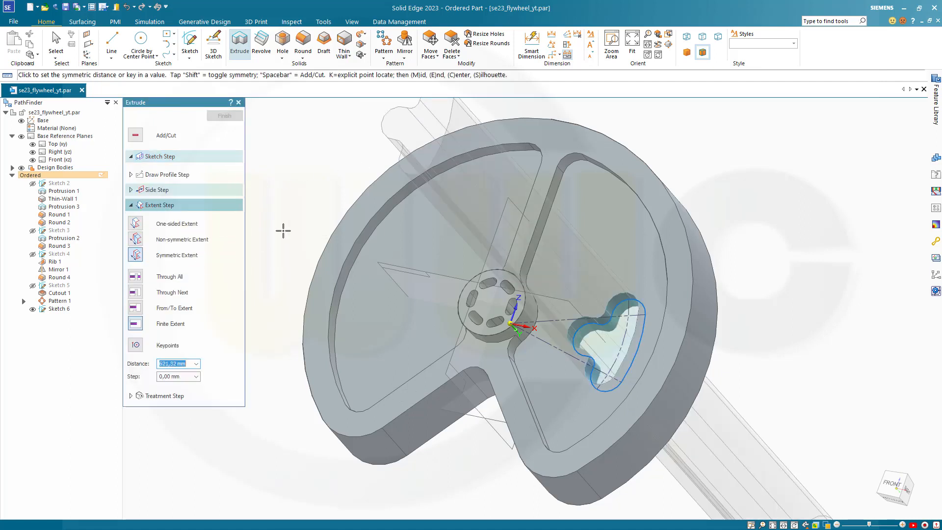
- Cut the T-shaped profile through the web with a symmetric 20 mm extent, finish the cutout and hide its sketch
{"action": "middle_click_drag", "start_coordinate": [292, 217], "coordinate": [301, 190]}
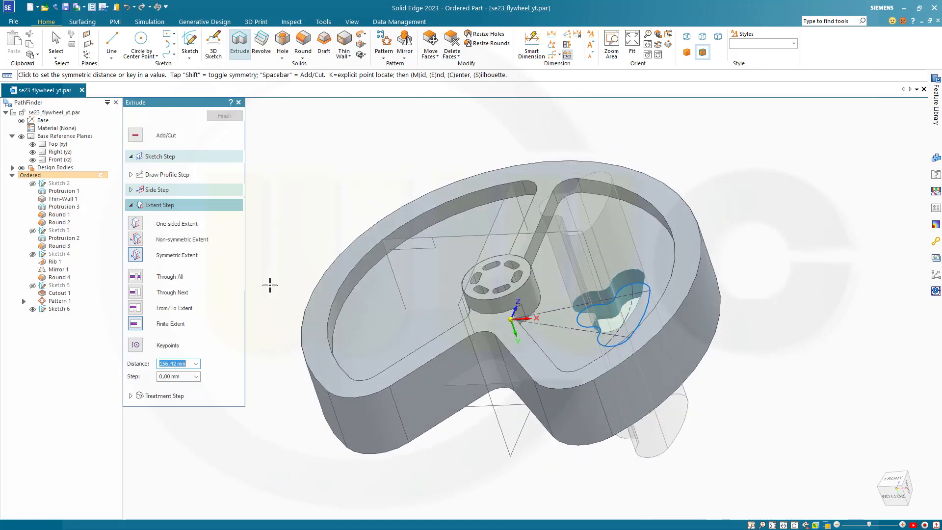
{"action": "type", "text": "20"}
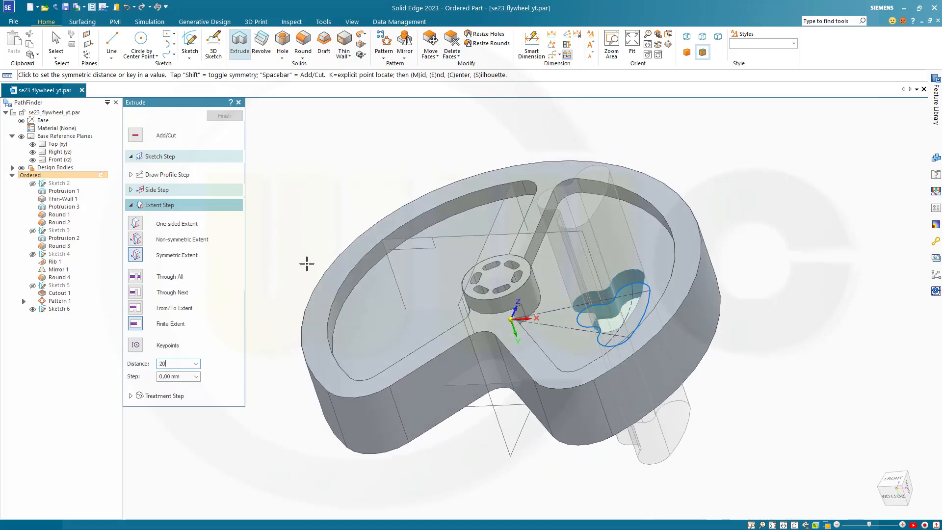
{"action": "key", "text": "Return"}
{"action": "left_click", "coordinate": [224, 115]}
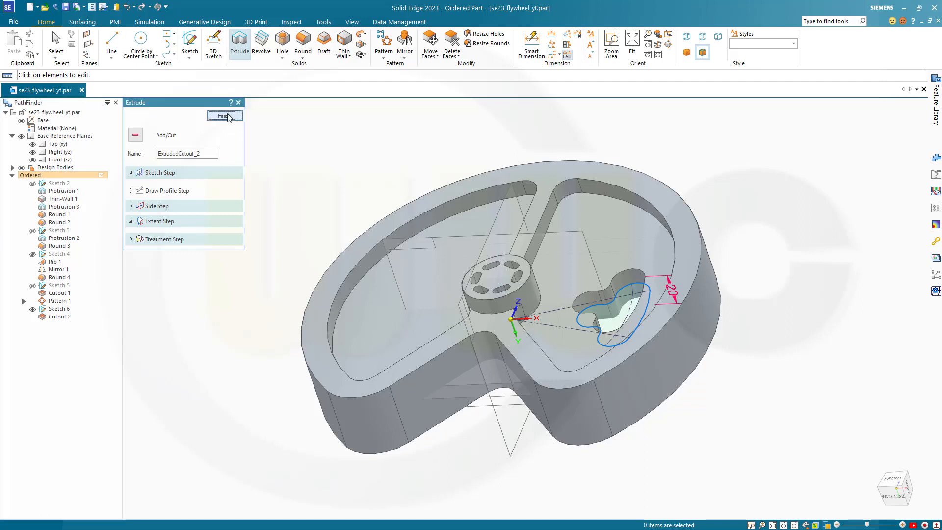
{"action": "left_click", "coordinate": [222, 117]}
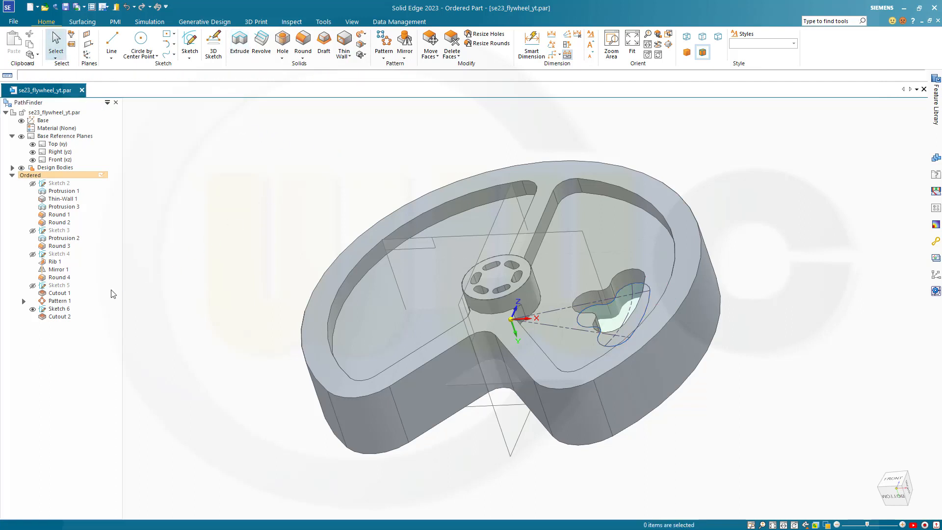
{"action": "left_click", "coordinate": [33, 309]}
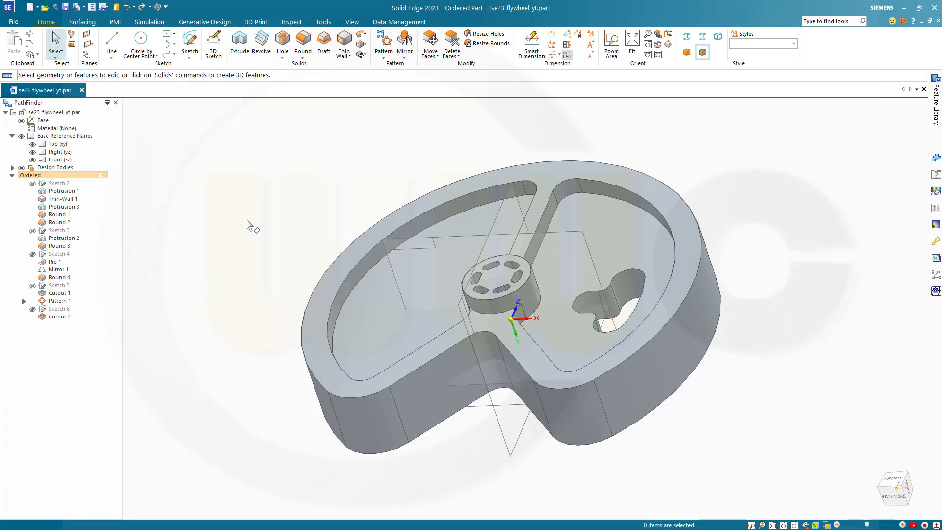
- Start a feature pattern of the T-shaped cutout with its pattern sketch on the Front (xz) plane
{"action": "middle_click_drag", "start_coordinate": [719, 198], "coordinate": [734, 269]}
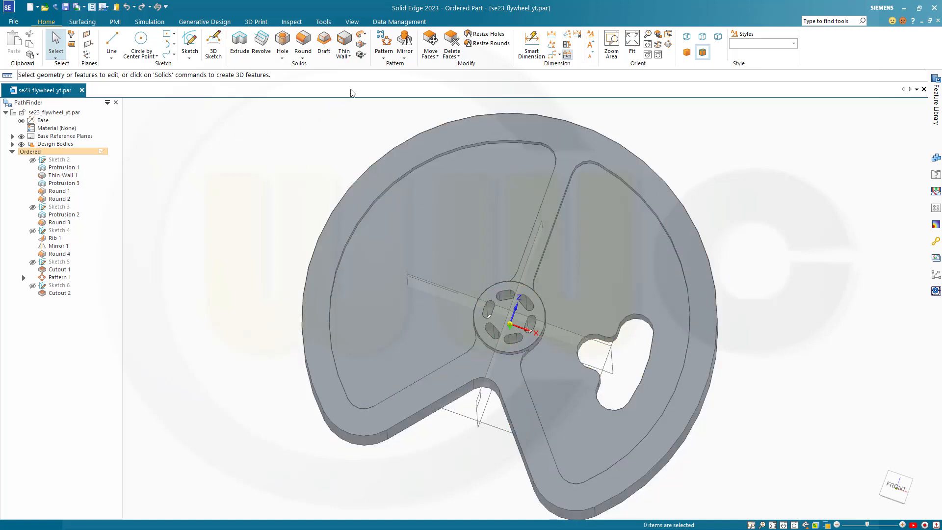
{"action": "left_click", "coordinate": [383, 41]}
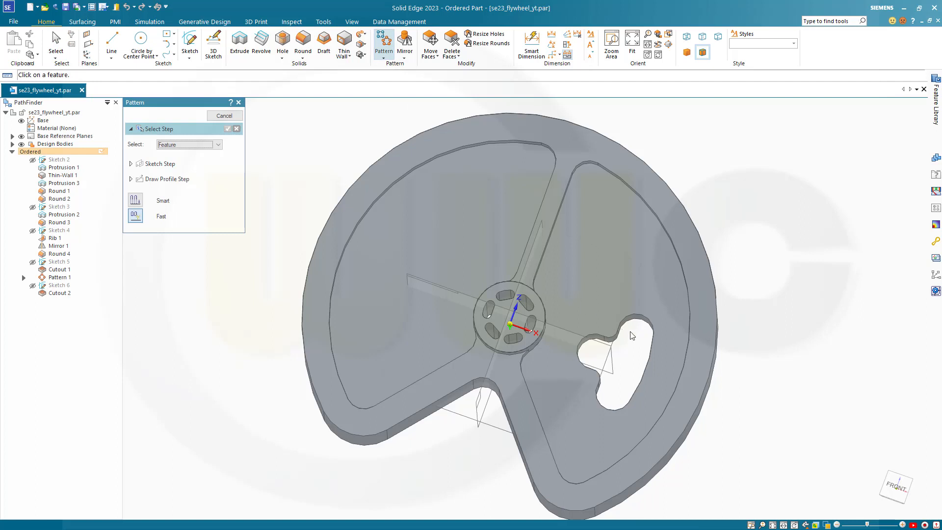
{"action": "left_click", "coordinate": [60, 293]}
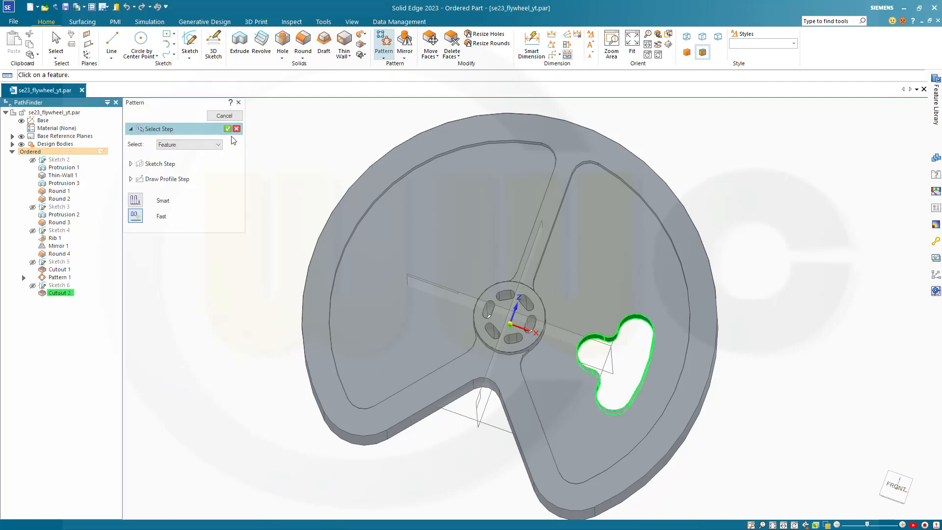
{"action": "left_click", "coordinate": [227, 128]}
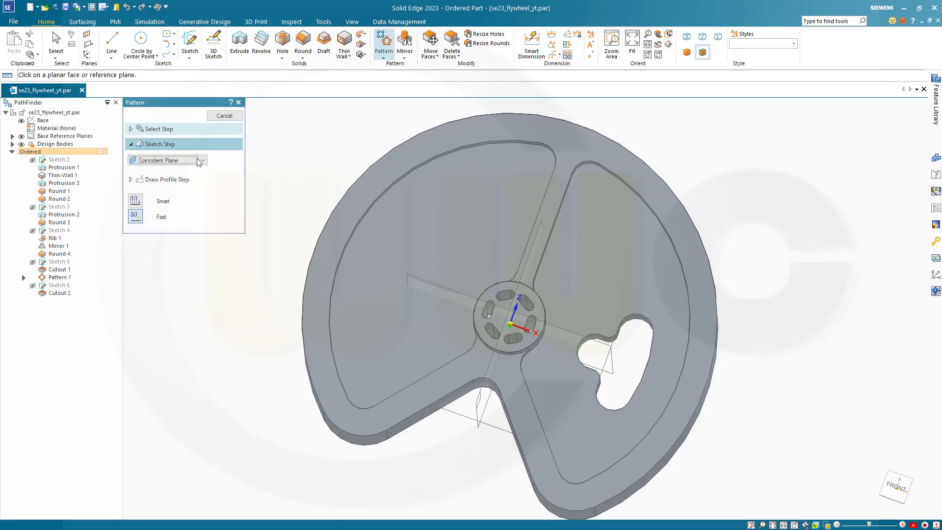
{"action": "left_click", "coordinate": [11, 137]}
{"action": "left_click", "coordinate": [84, 159]}
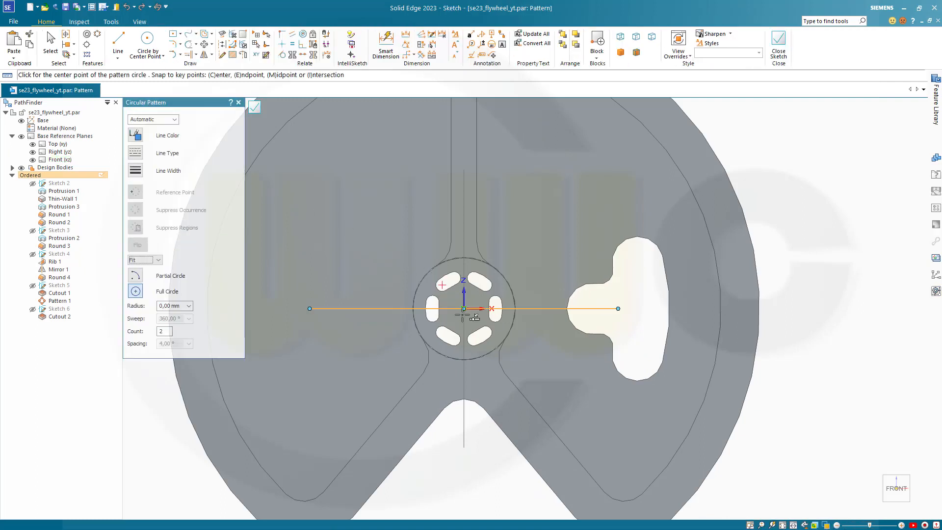
- Draw the circular pattern's circle centred on the origin with a radius of about 27.5 mm
{"action": "left_click", "coordinate": [463, 309]}
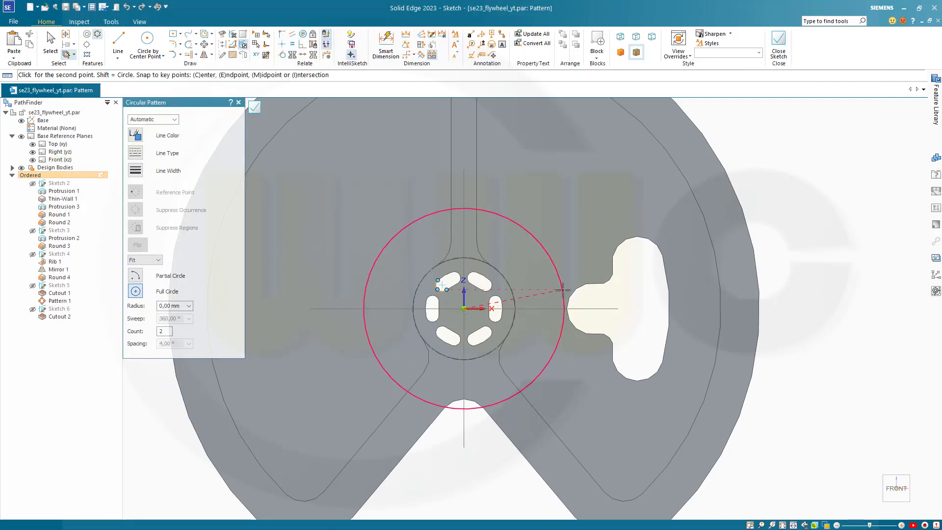
{"action": "left_click", "coordinate": [532, 290]}
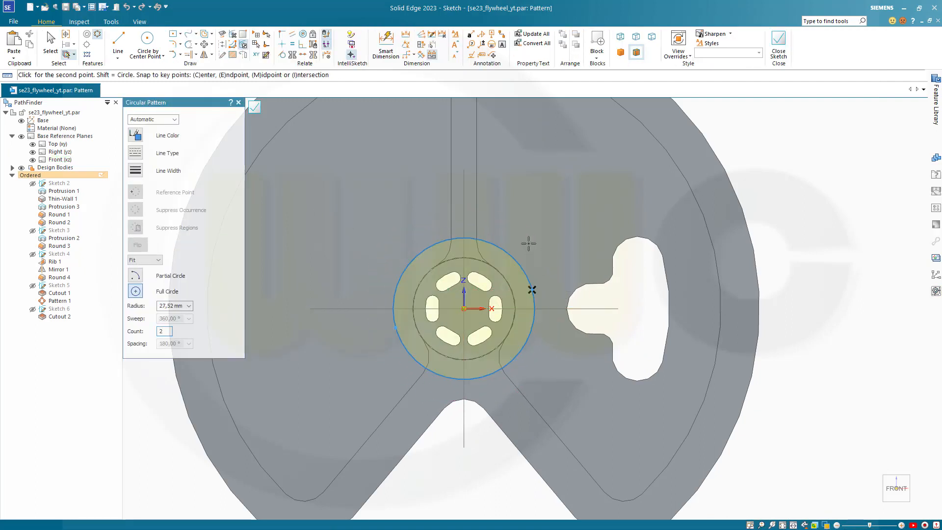
{"action": "left_click", "coordinate": [528, 243]}
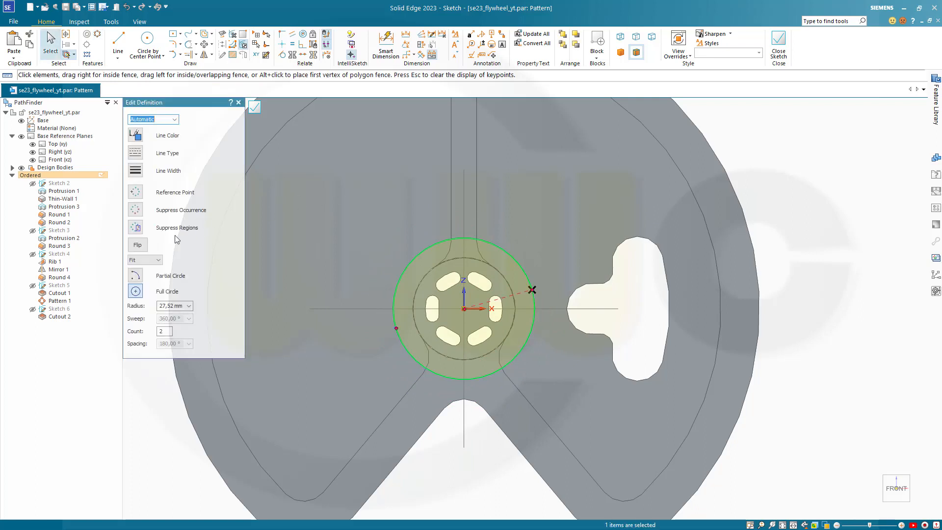
- Change the circular pattern to a partial circle with a 54° sweep and a count of 2, and finish the pattern feature
{"action": "left_click", "coordinate": [136, 276]}
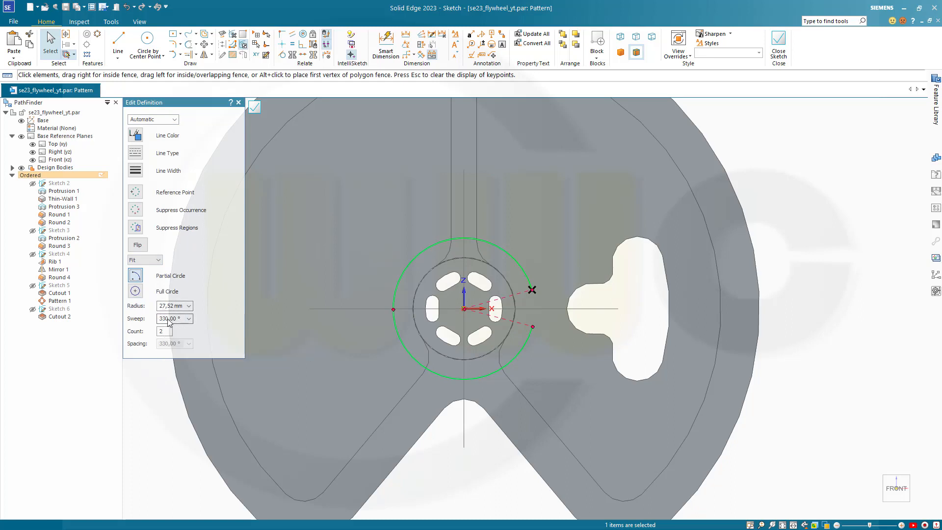
{"action": "left_click", "coordinate": [162, 320]}
{"action": "type", "text": "54"}
{"action": "key", "text": "Tab"}
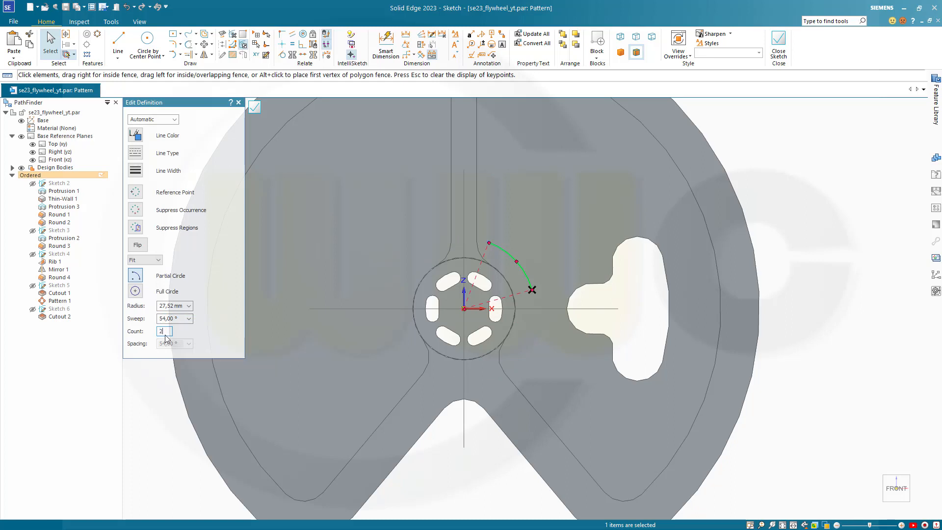
{"action": "key", "text": "Tab"}
{"action": "left_click", "coordinate": [255, 107]}
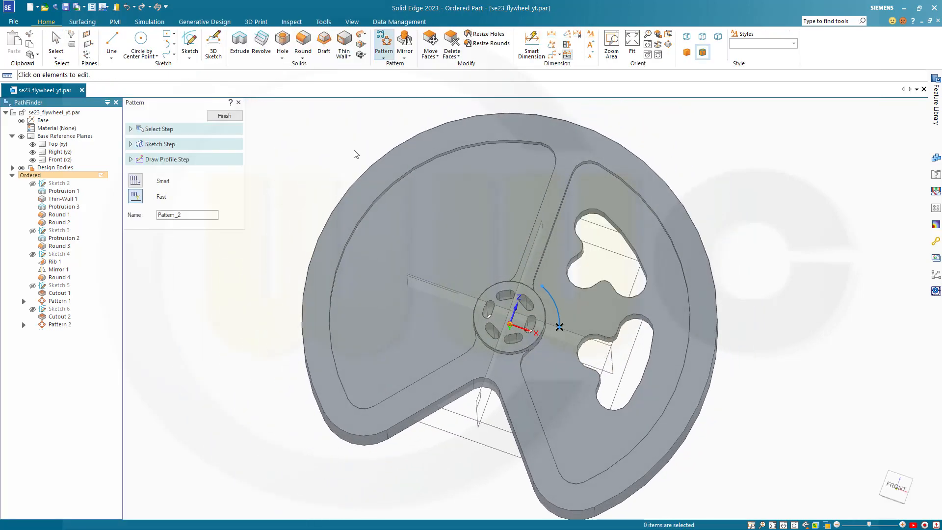
{"action": "left_click", "coordinate": [224, 116]}
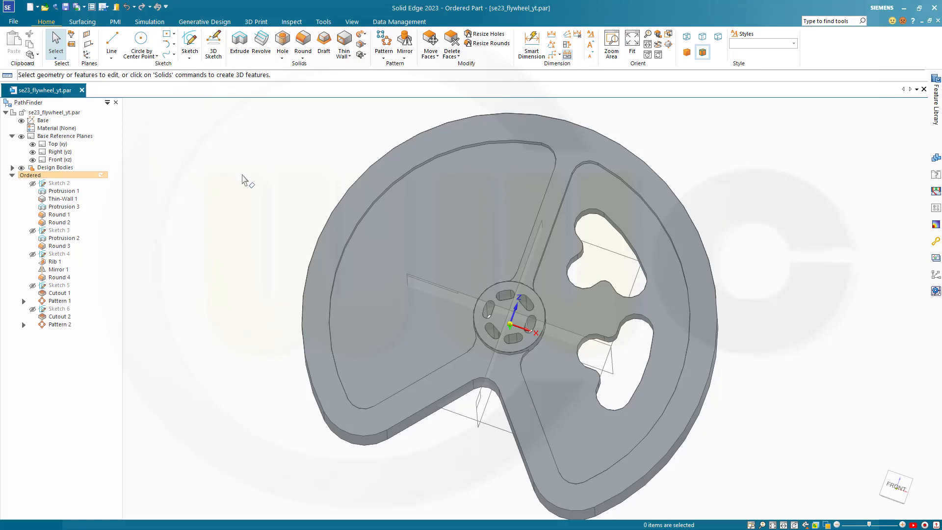
- Mirror the T-shaped cutout and its pattern across the Right (yz) plane to the other half of the flywheel
{"action": "mouse_move", "coordinate": [295, 201]}
{"action": "middle_mouse_down"}
{"action": "mouse_move", "coordinate": [286, 206]}
{"action": "mouse_move", "coordinate": [285, 188]}
{"action": "middle_mouse_up"}
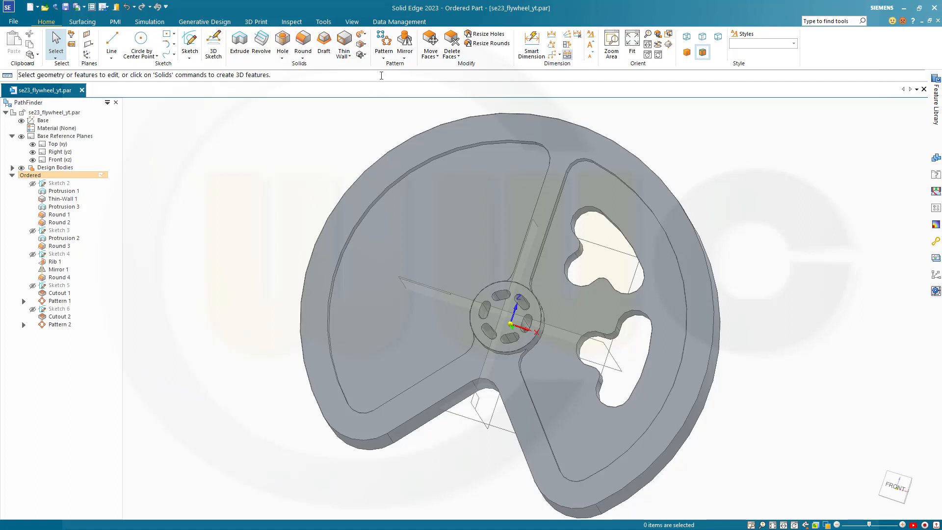
{"action": "left_click", "coordinate": [404, 39]}
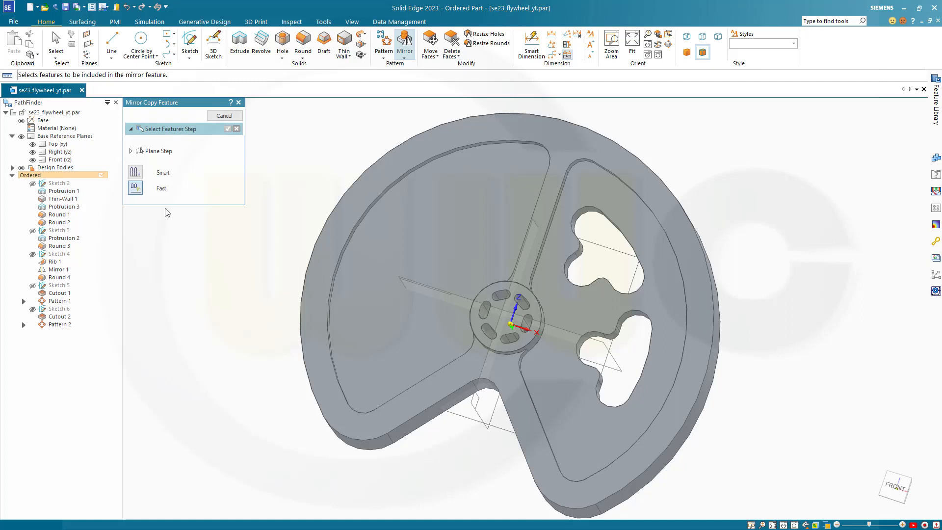
{"action": "left_click", "coordinate": [57, 319]}
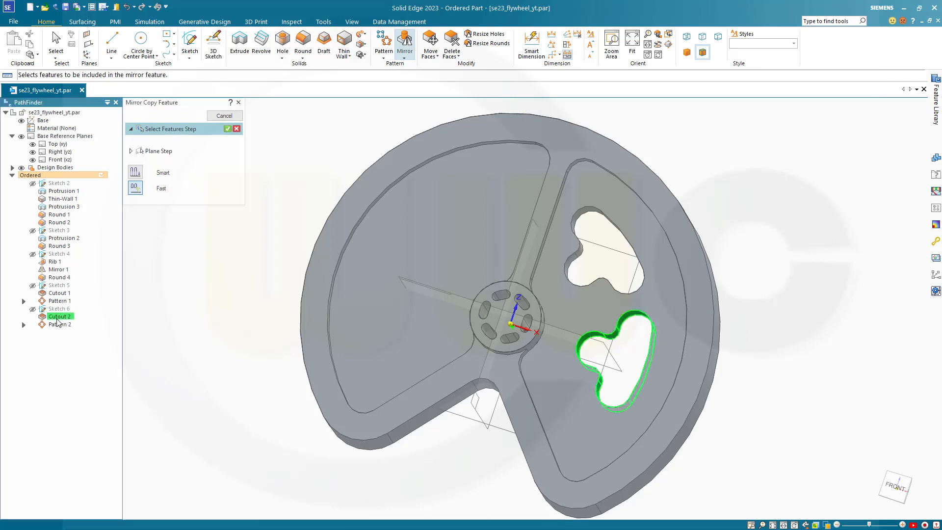
{"action": "left_click", "coordinate": [60, 326]}
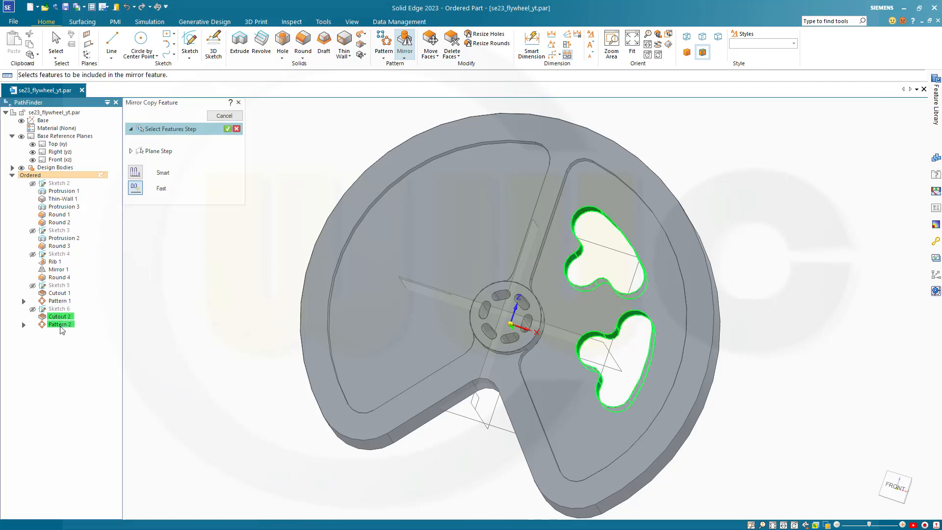
{"action": "left_click", "coordinate": [227, 128]}
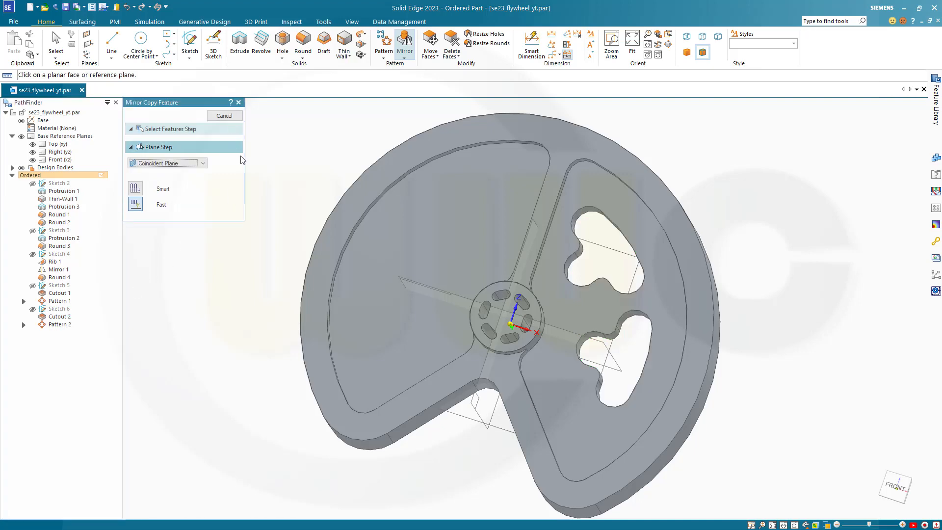
{"action": "middle_click_drag", "start_coordinate": [296, 164], "coordinate": [389, 165]}
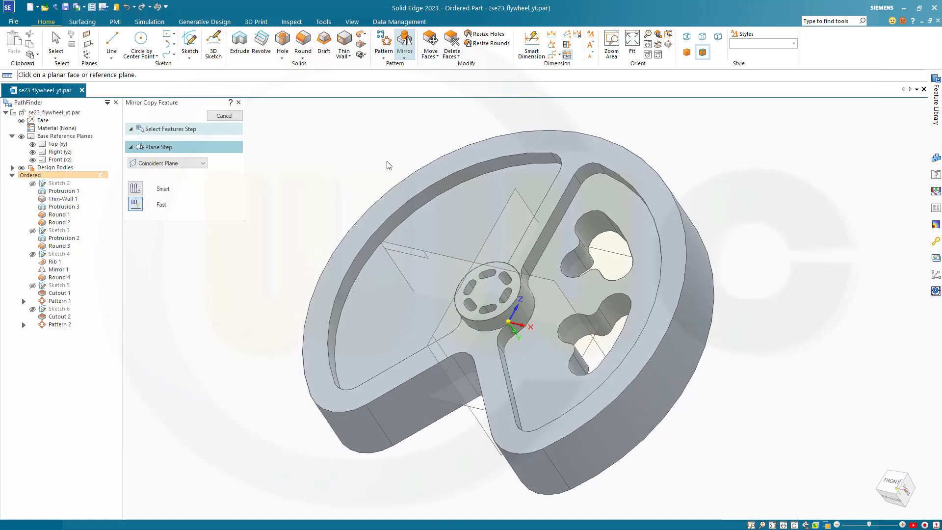
{"action": "left_click", "coordinate": [493, 228]}
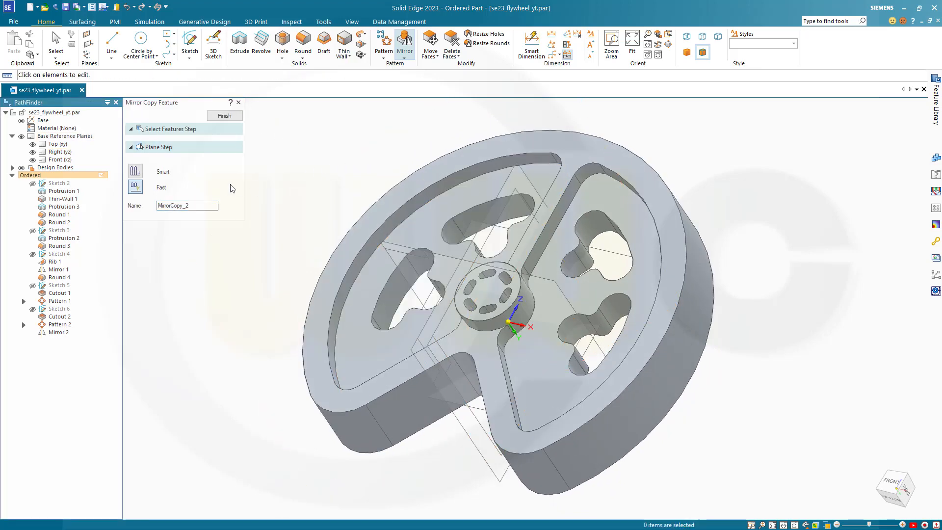
{"action": "left_click", "coordinate": [225, 116]}
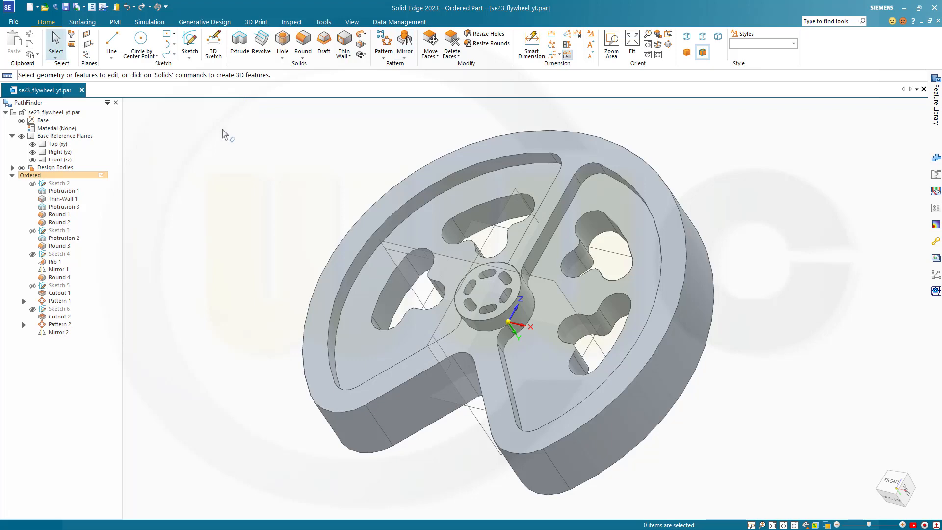
{"action": "middle_click_drag", "start_coordinate": [235, 162], "coordinate": [274, 169]}
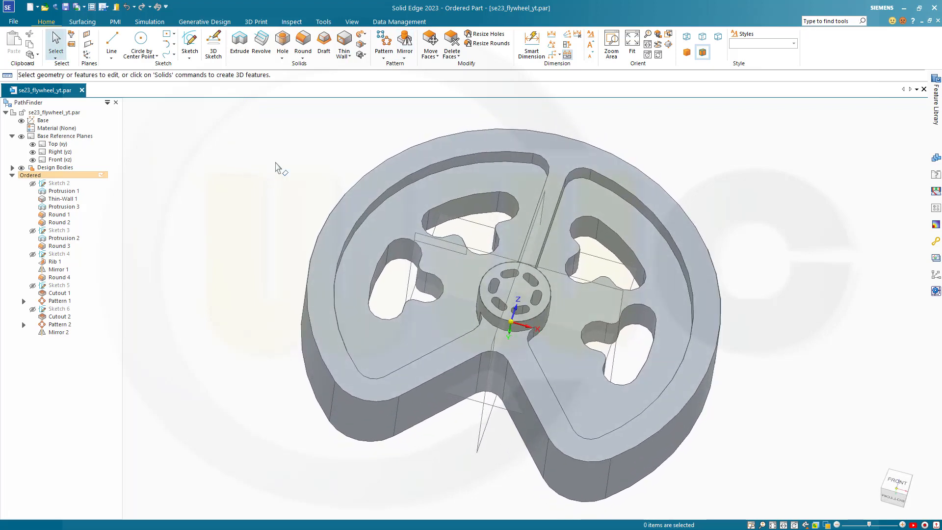